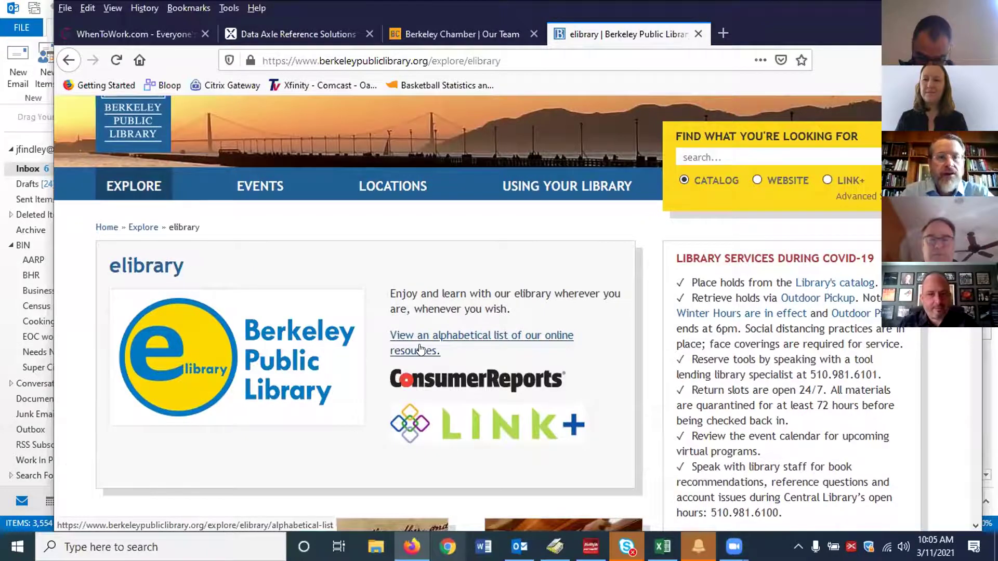
- Open ReferenceUSA from the Berkeley Public Library's alphabetical list of online elibrary resources
scroll(385, 353, "down", 2)
scroll(378, 358, "down", 1)
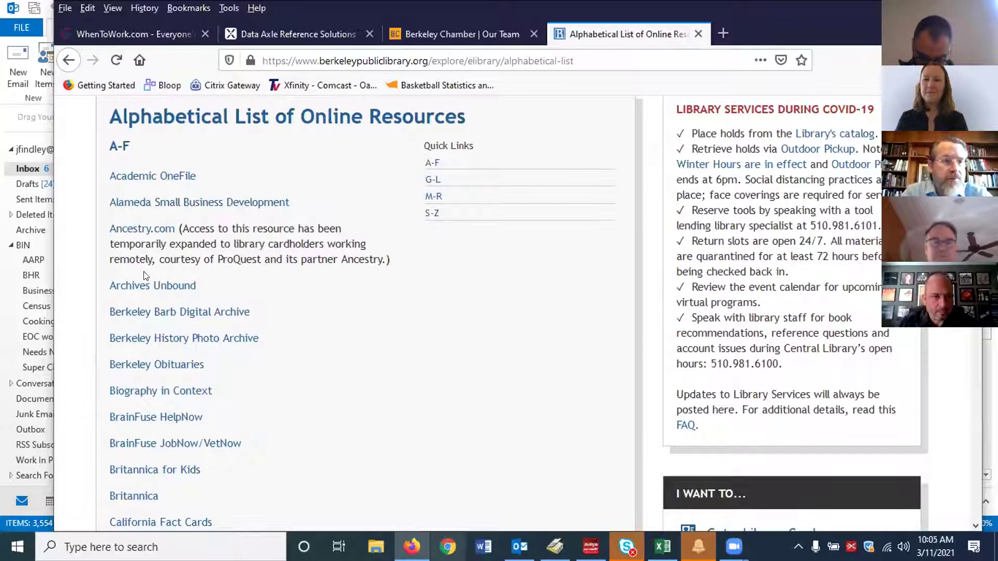
scroll(130, 406, "down", 4)
scroll(127, 409, "down", 9)
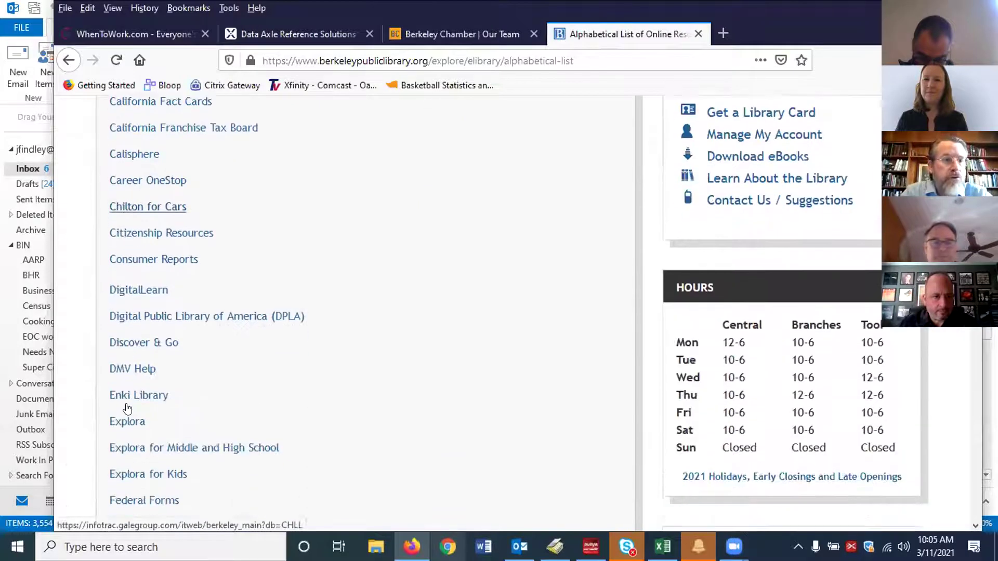
scroll(128, 409, "down", 11)
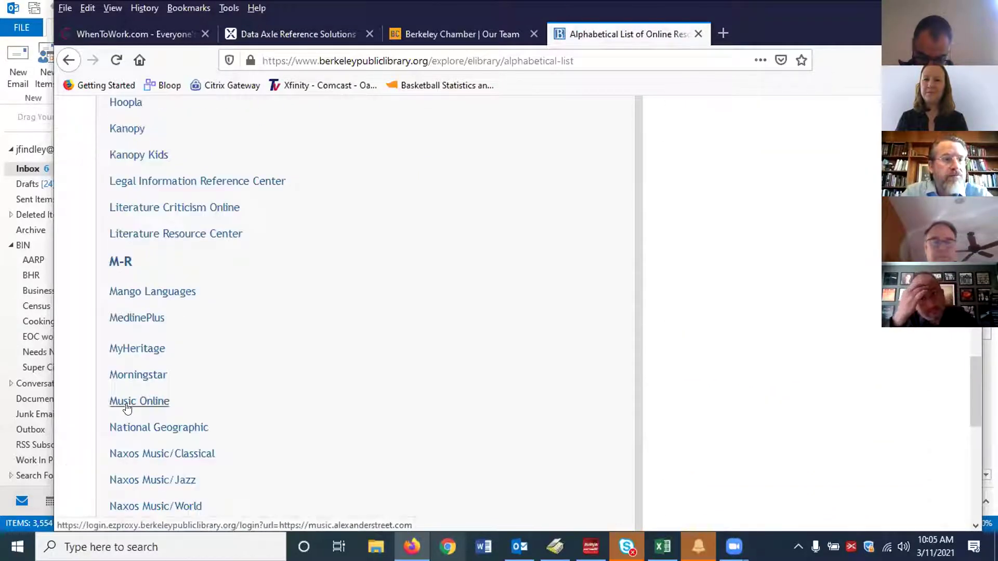
scroll(130, 409, "down", 2)
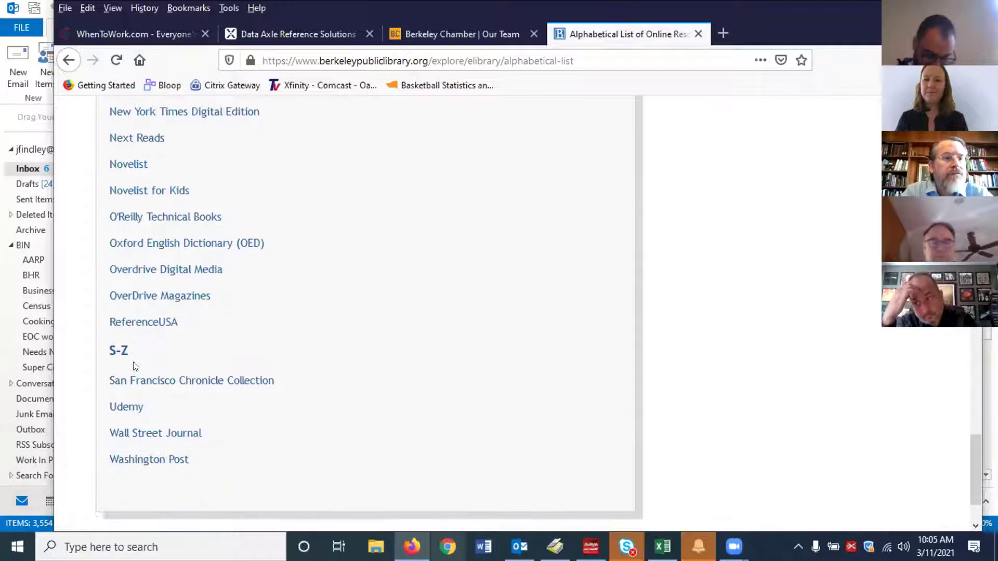
left_click(146, 323)
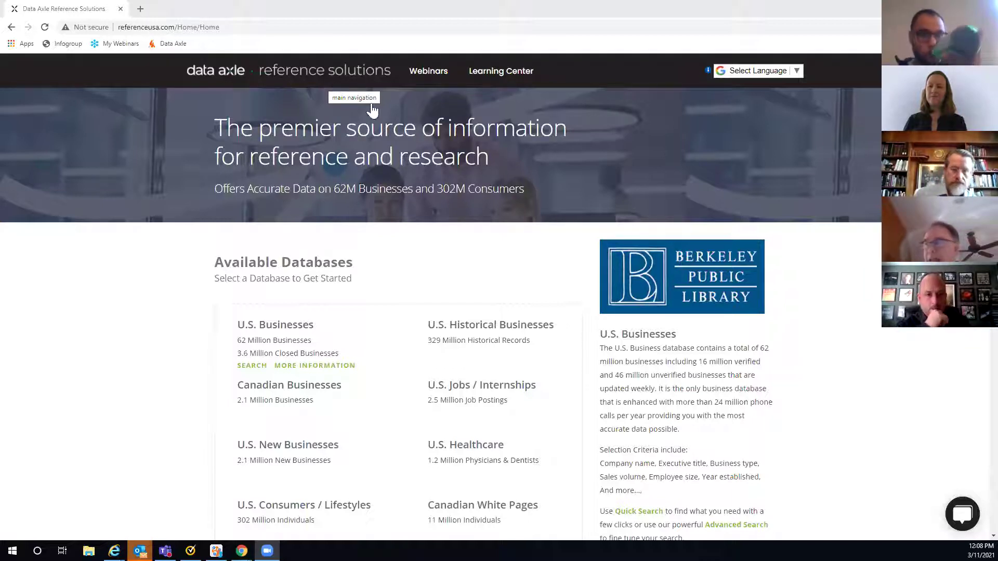
- Look over the available databases and open the search form of the U.S. Businesses database
scroll(808, 224, "down", 3)
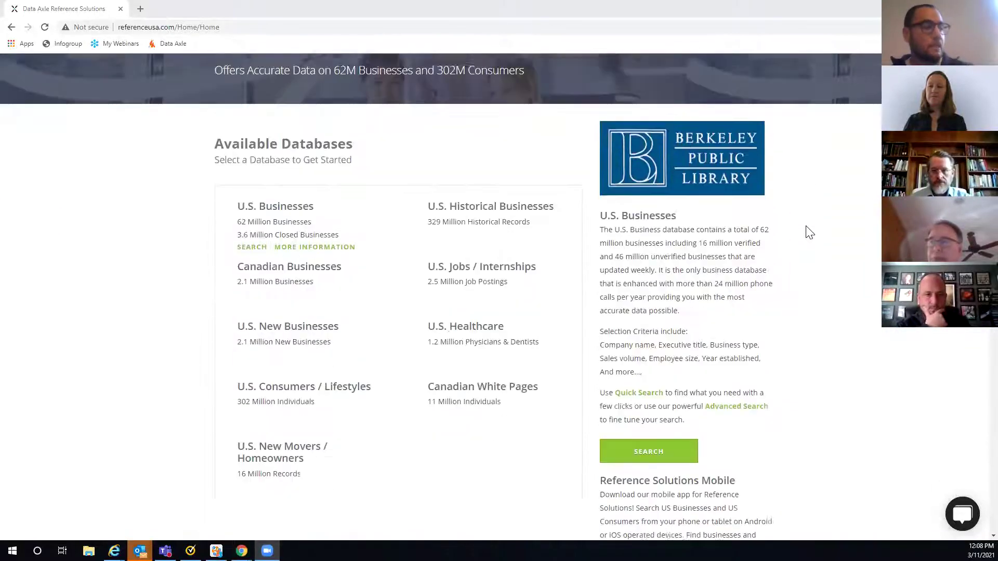
scroll(804, 232, "down", 1)
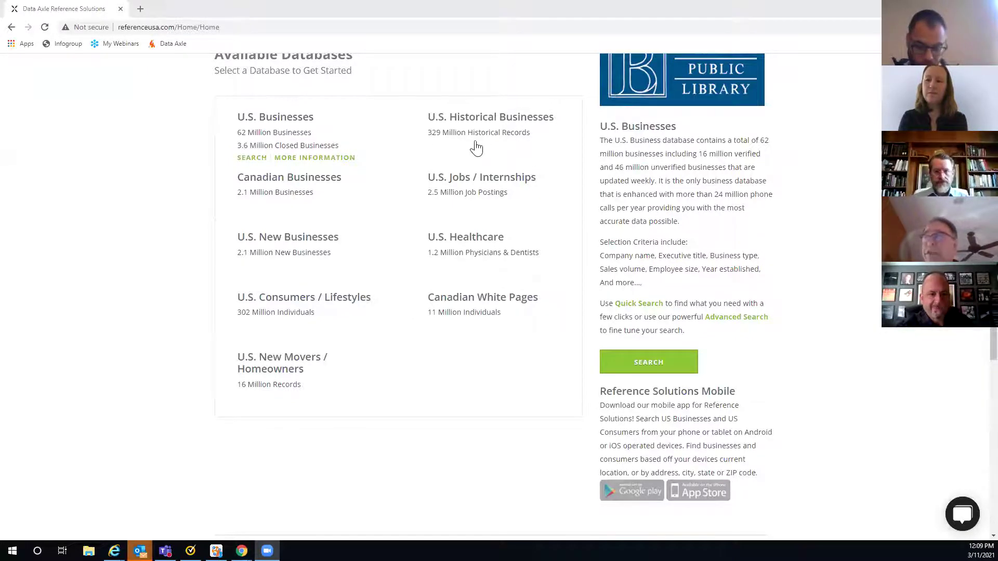
mouse_move(522, 138)
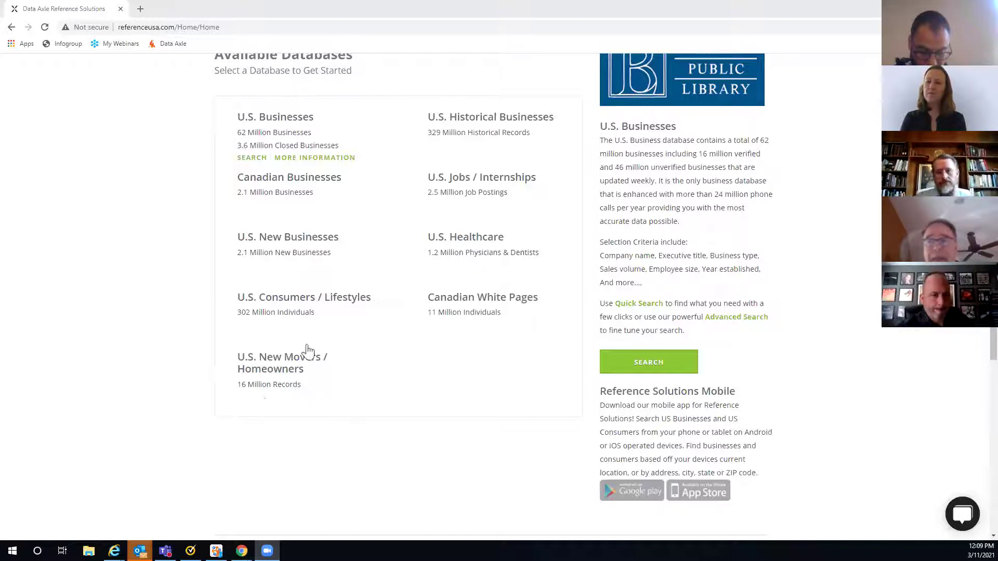
mouse_move(290, 394)
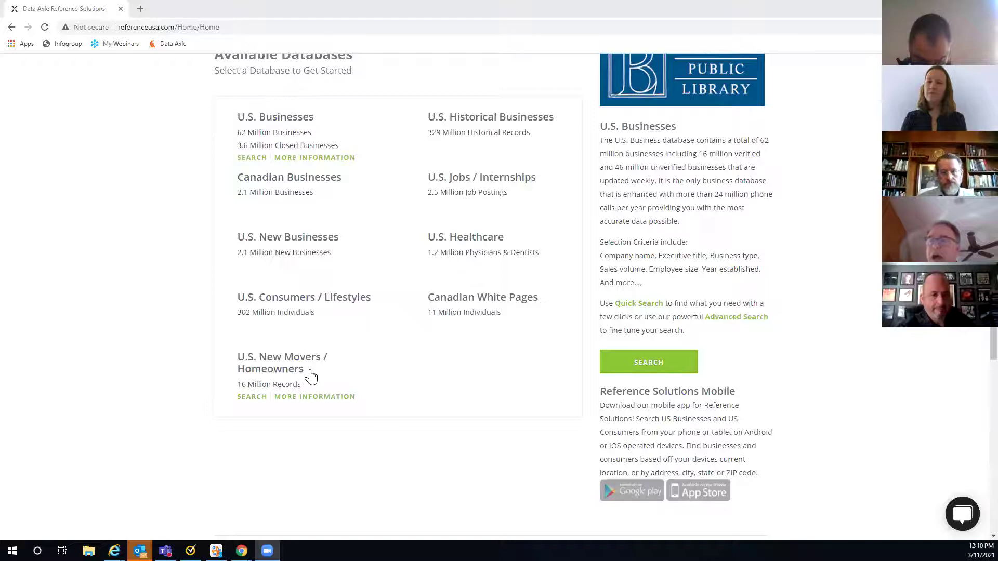
scroll(383, 354, "up", 2)
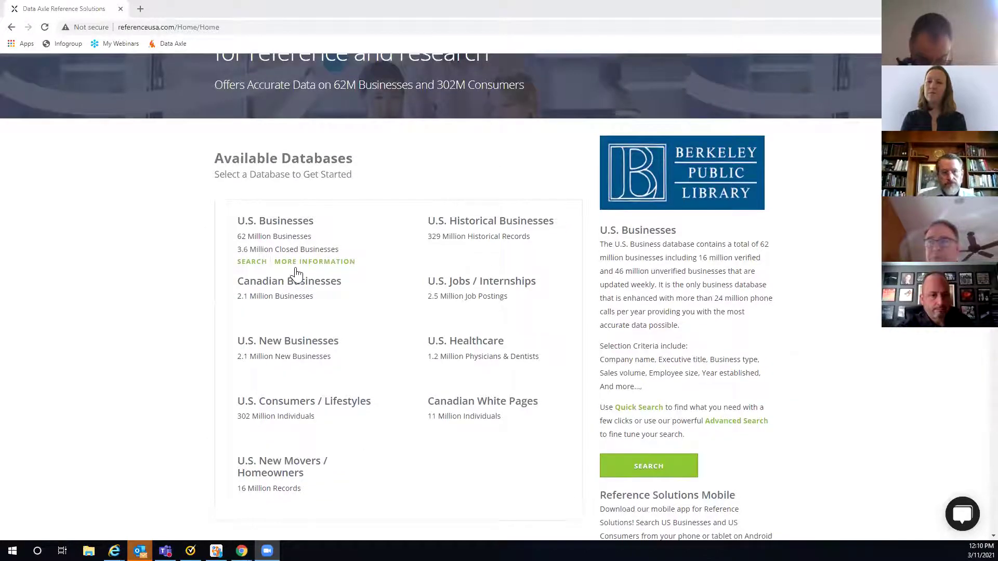
left_click(252, 262)
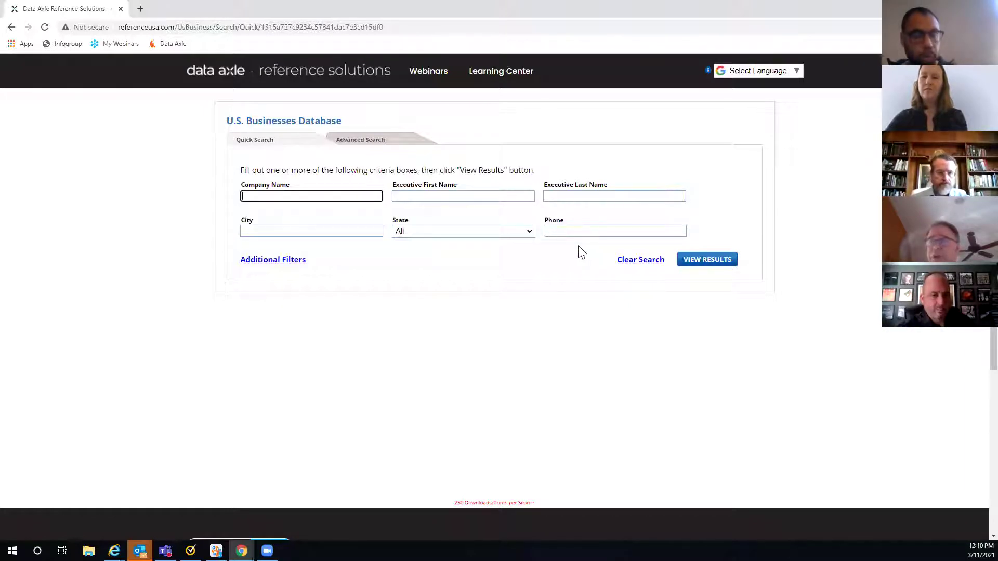
- Run a quick search for businesses in the city of Berkeley in the state of California
left_click(245, 231)
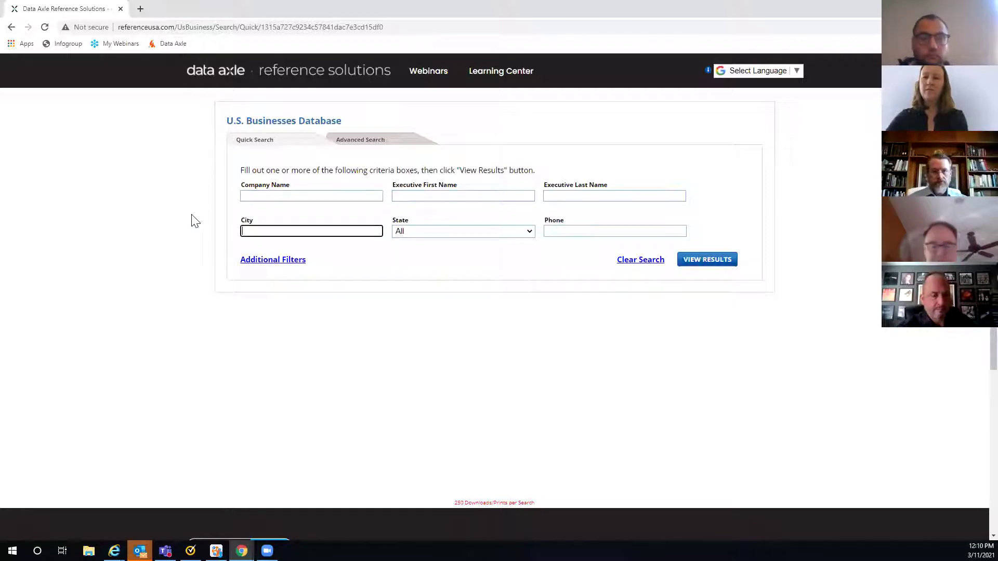
type("Berke")
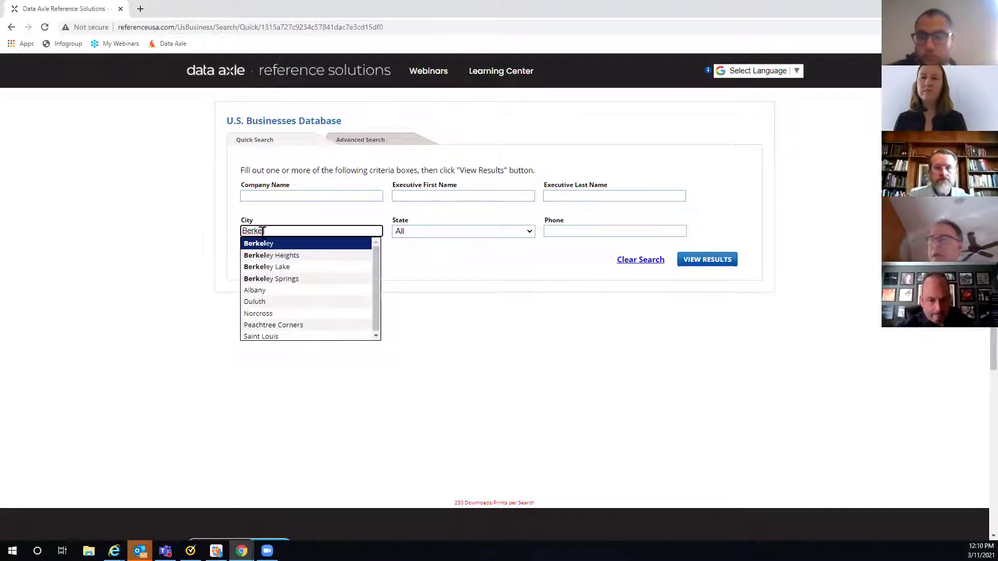
type("l")
left_click(267, 244)
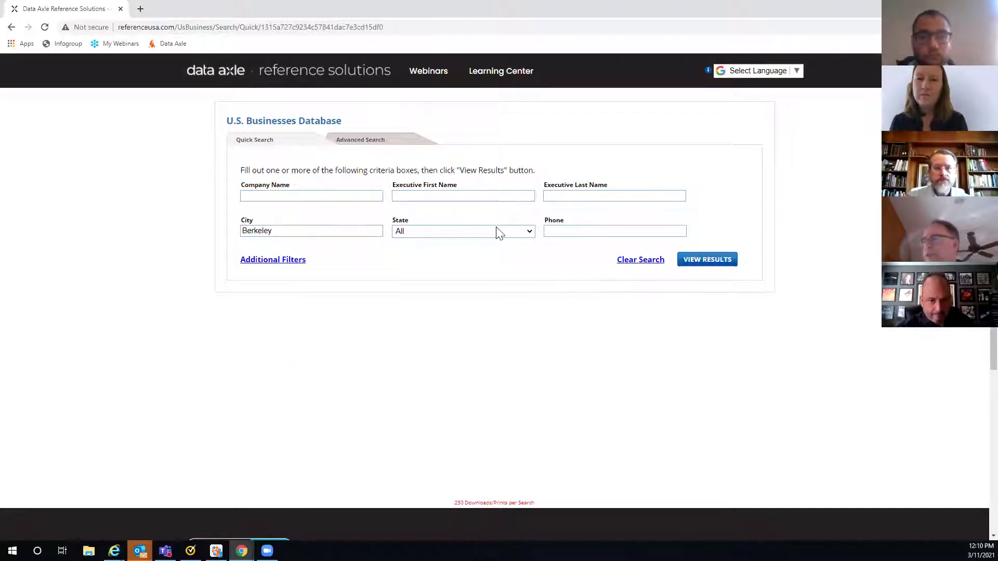
left_click(530, 231)
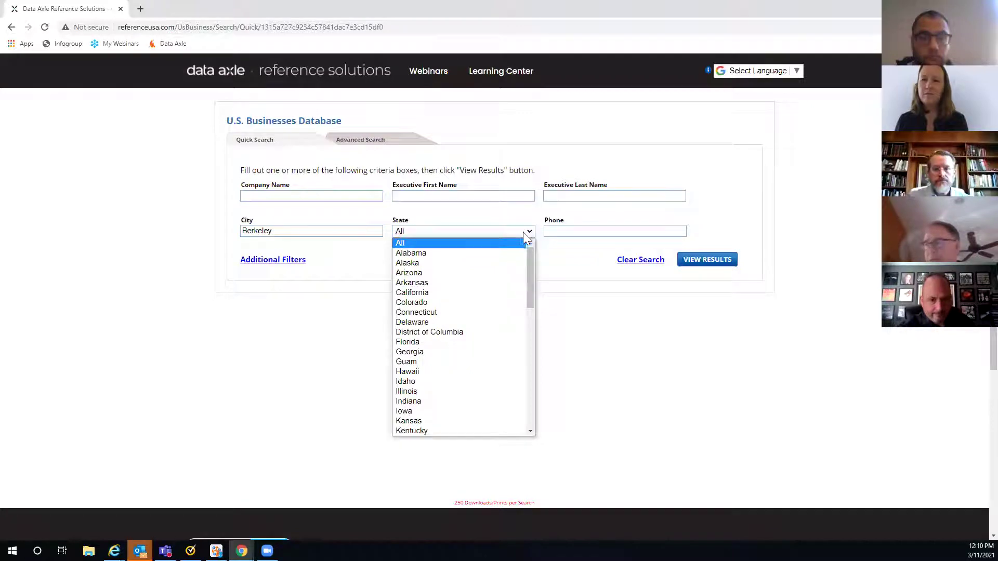
left_click(442, 292)
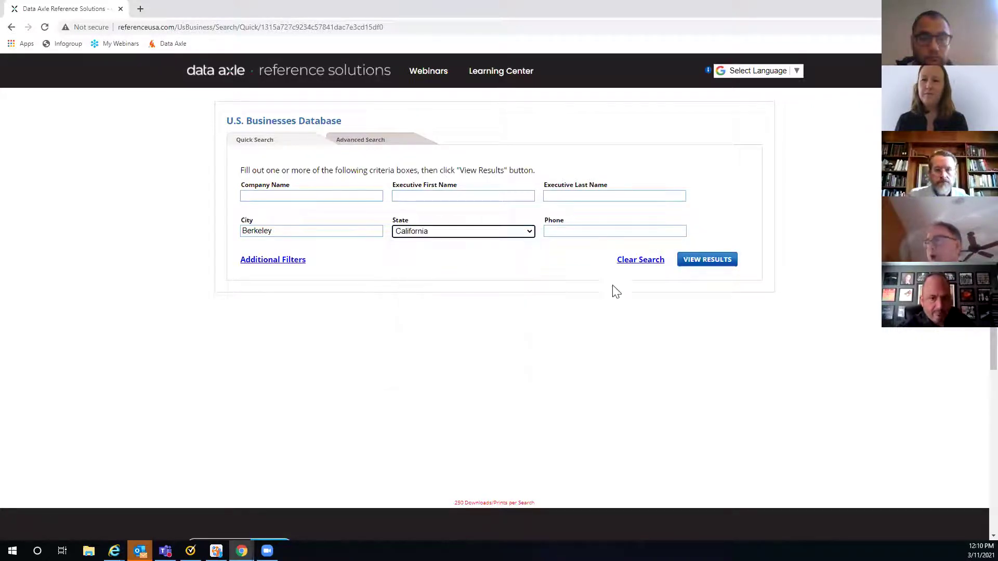
left_click(700, 264)
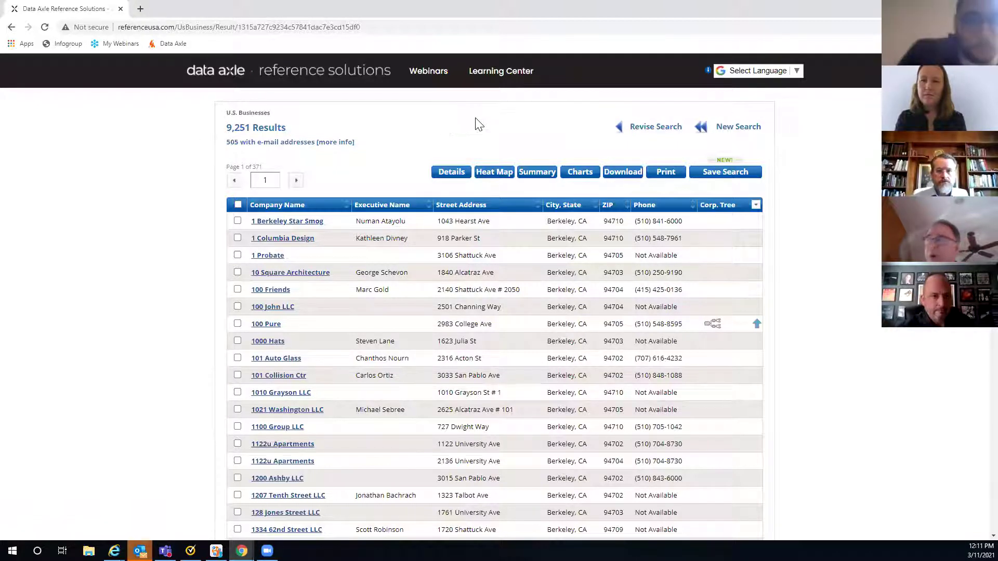
- Chart the search results by SIC code and open the list of Beauty Salons businesses from the full report
left_click(580, 175)
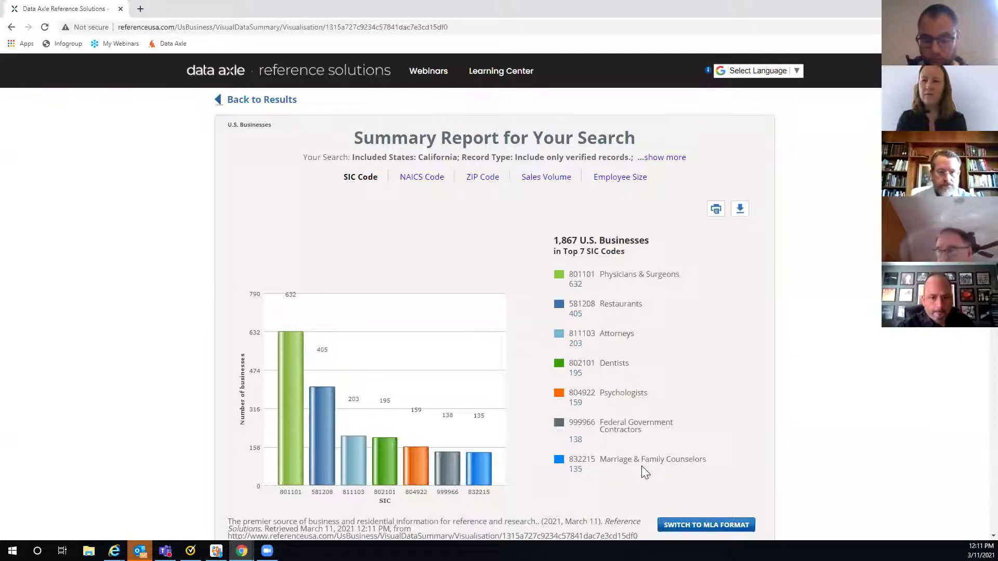
scroll(878, 269, "down", 8)
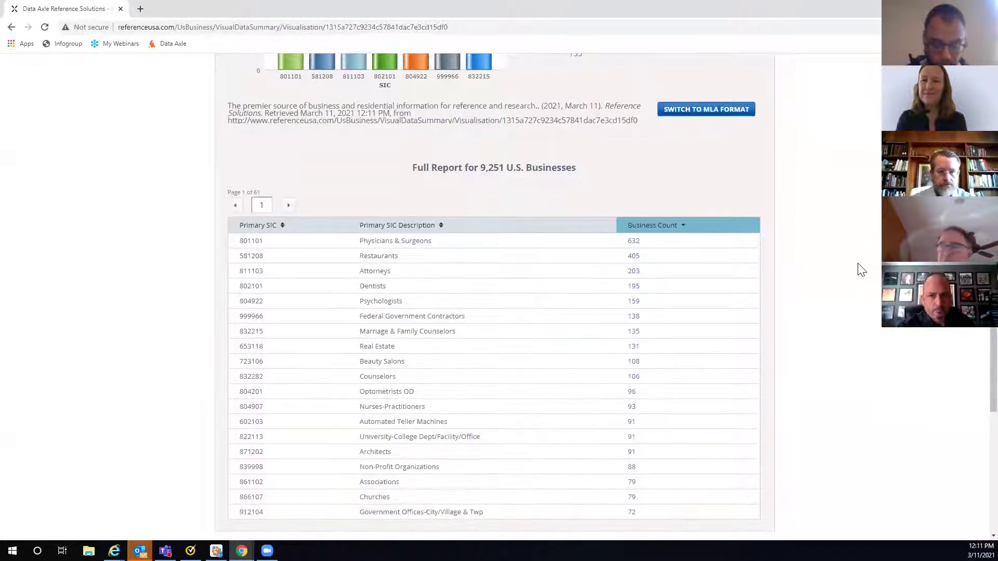
scroll(811, 263, "down", 1)
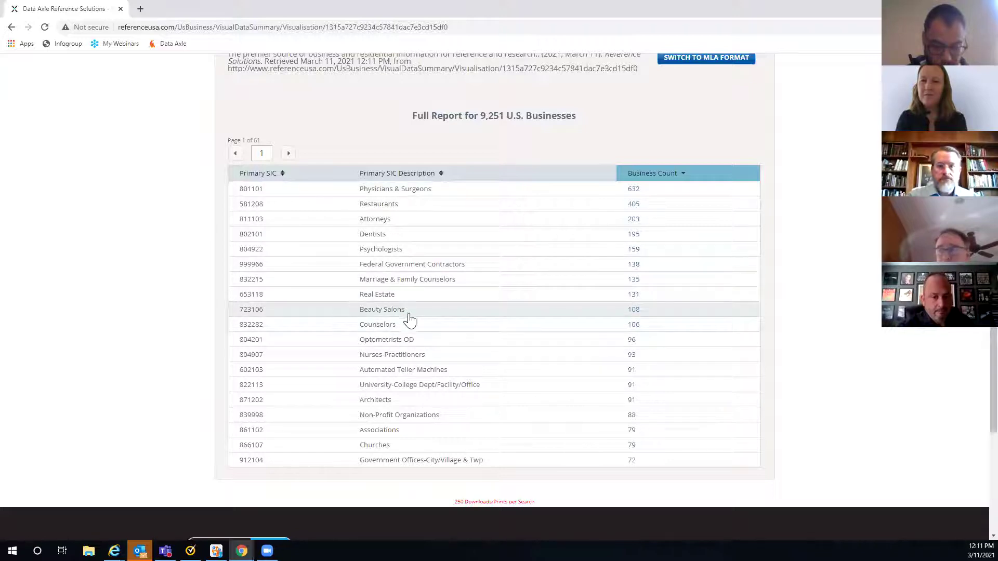
left_click(633, 310)
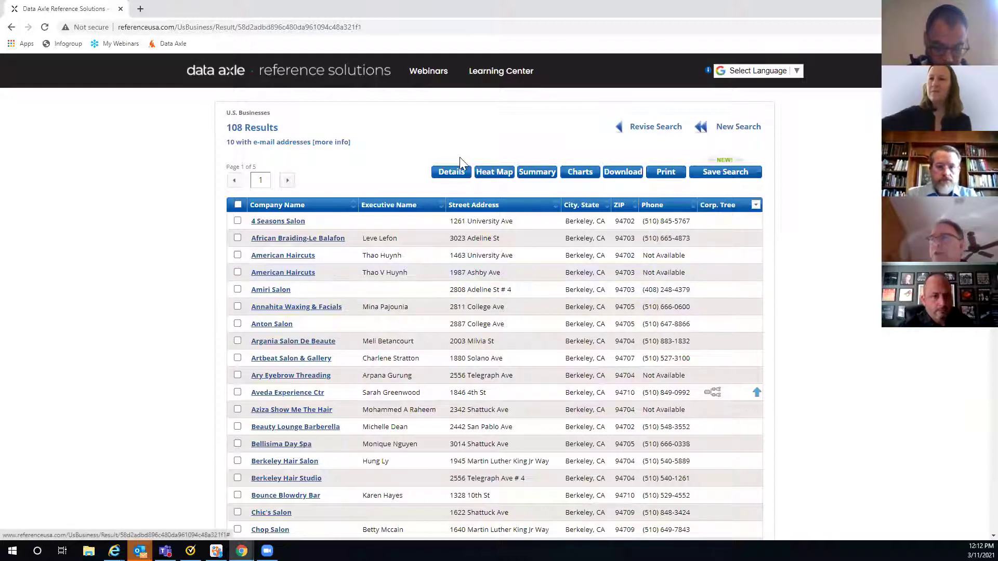
- Return to the summary report of the Berkeley search and show its breakdown by Employee Size
left_click(12, 27)
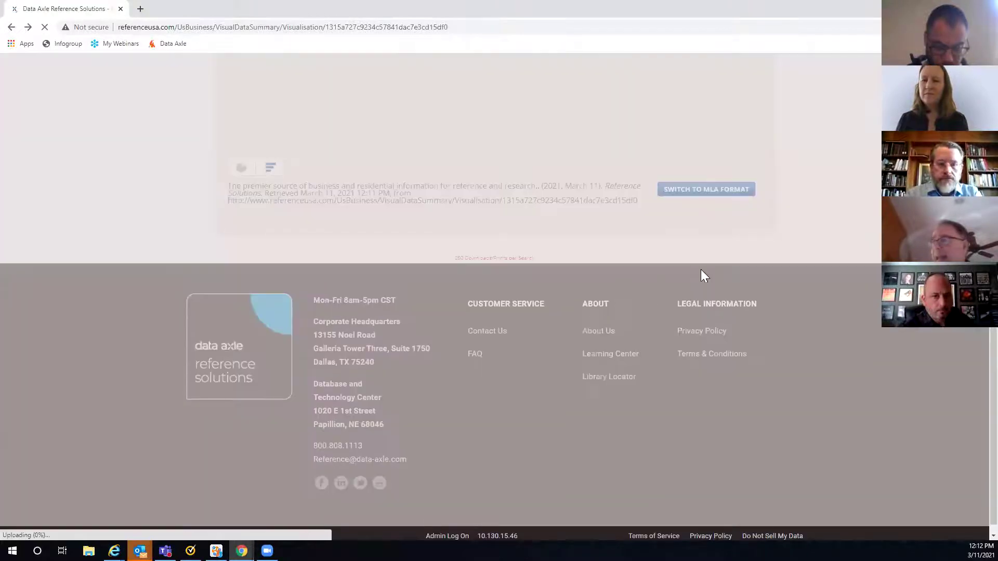
scroll(772, 229, "up", 5)
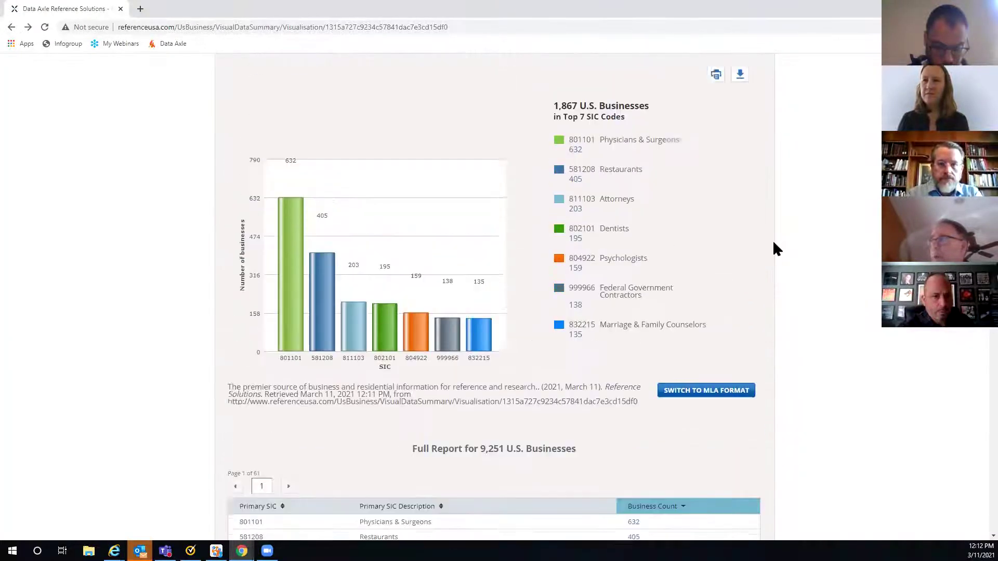
scroll(773, 241, "up", 1)
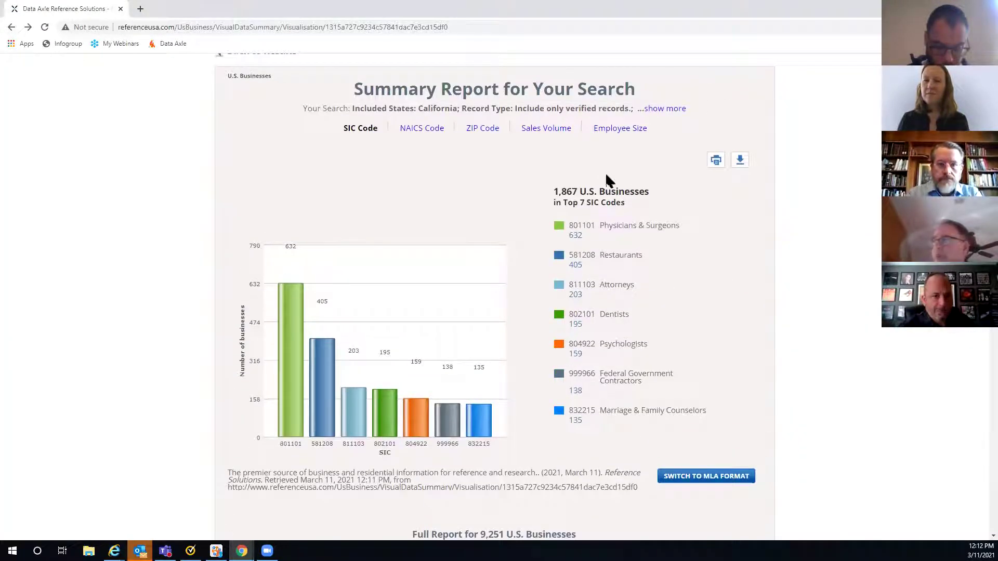
left_click(619, 130)
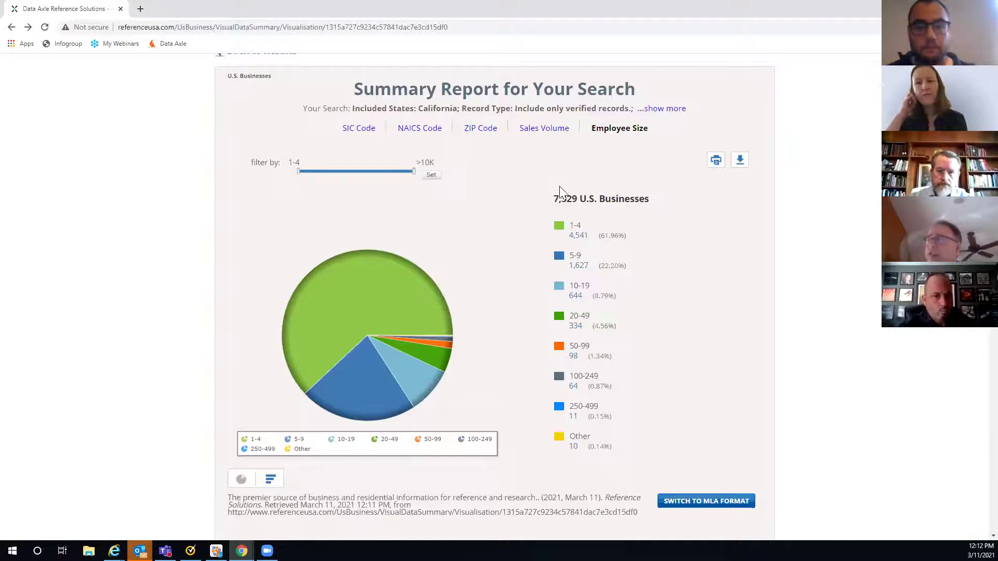
- Go back from the report to the results, revise the search and switch to Advanced Search
scroll(267, 110, "up", 2)
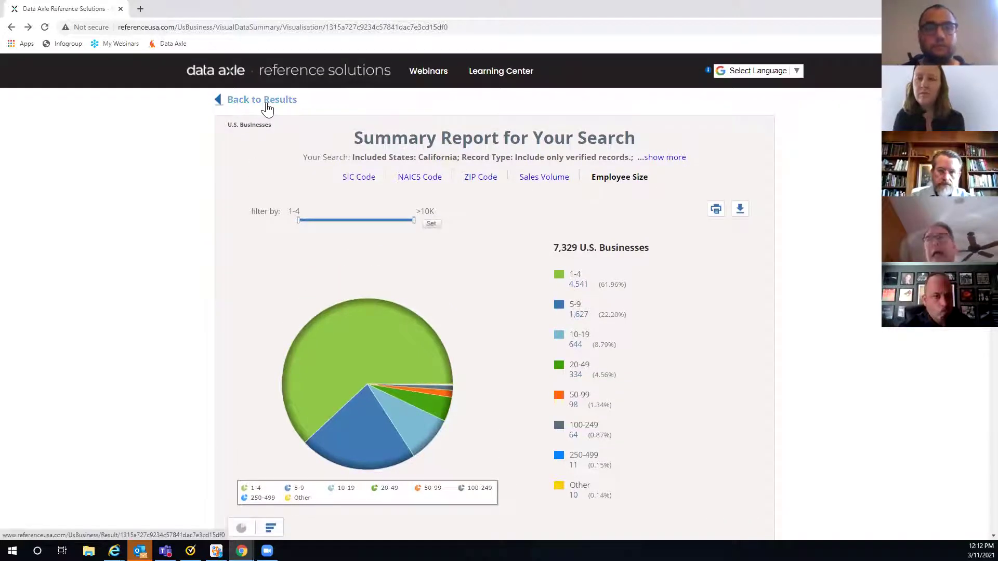
left_click(271, 107)
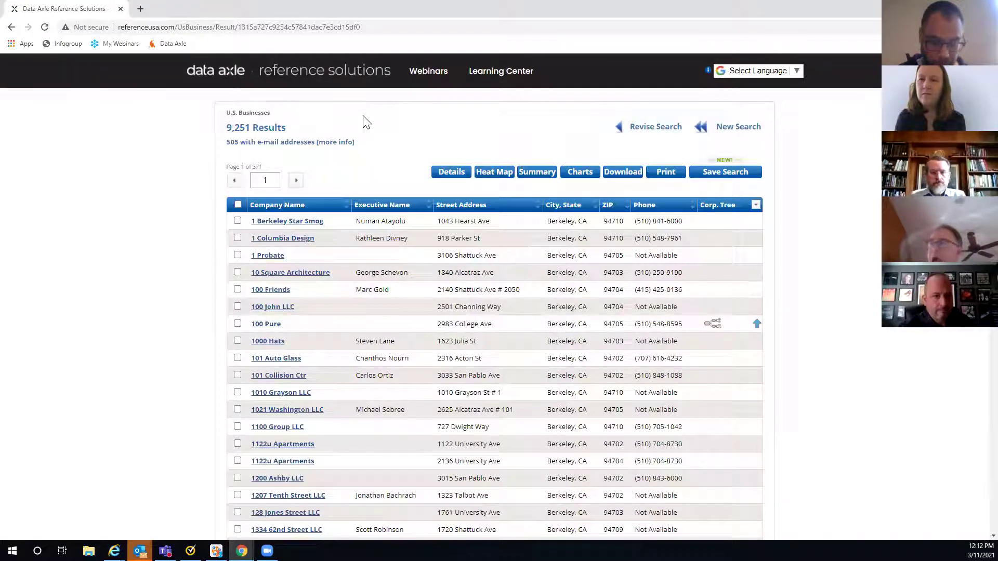
left_click(631, 137)
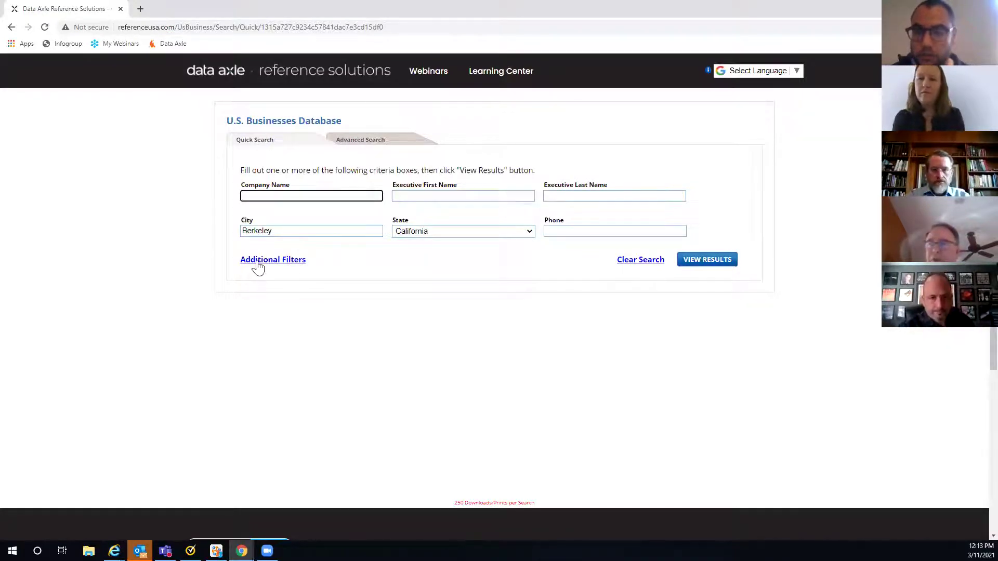
left_click(357, 144)
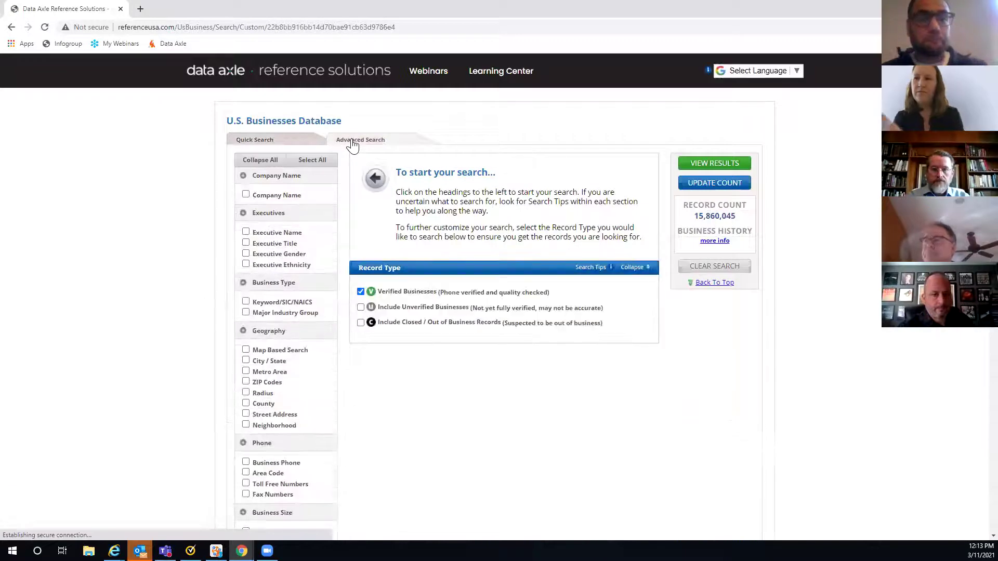
- Enable the Company Name criterion in the advanced search and add IBM to the selected companies
scroll(351, 145, "down", 1)
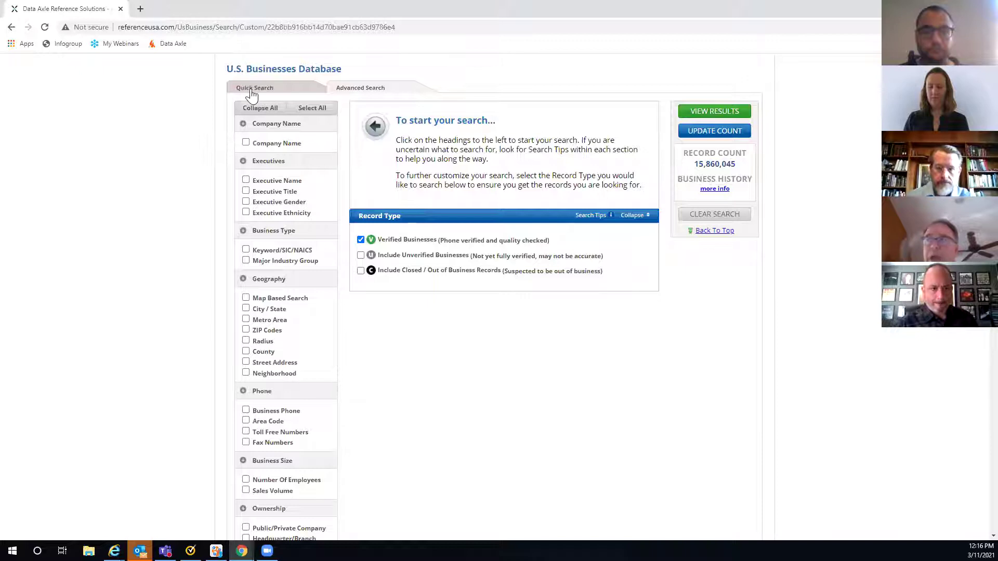
left_click(246, 143)
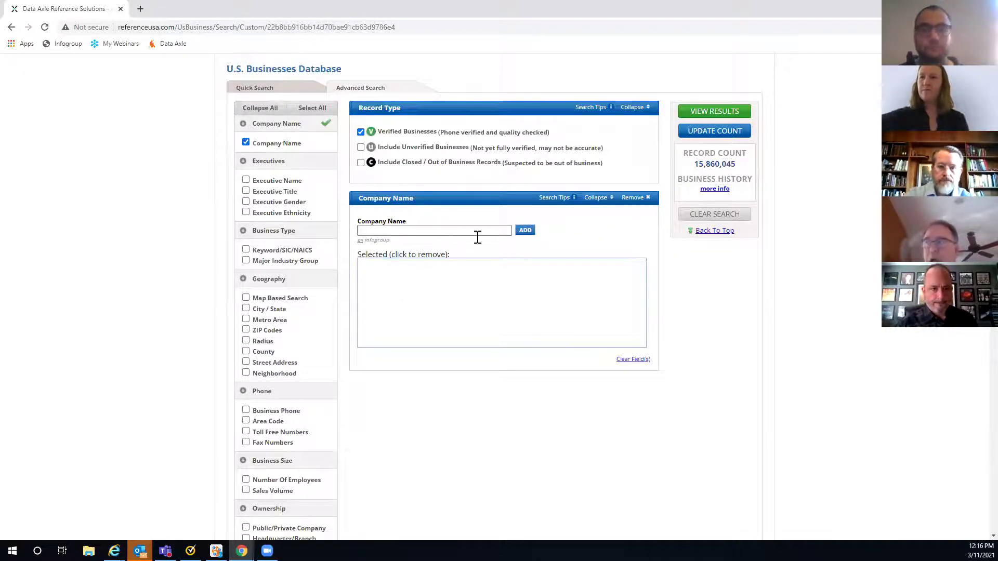
left_click(364, 230)
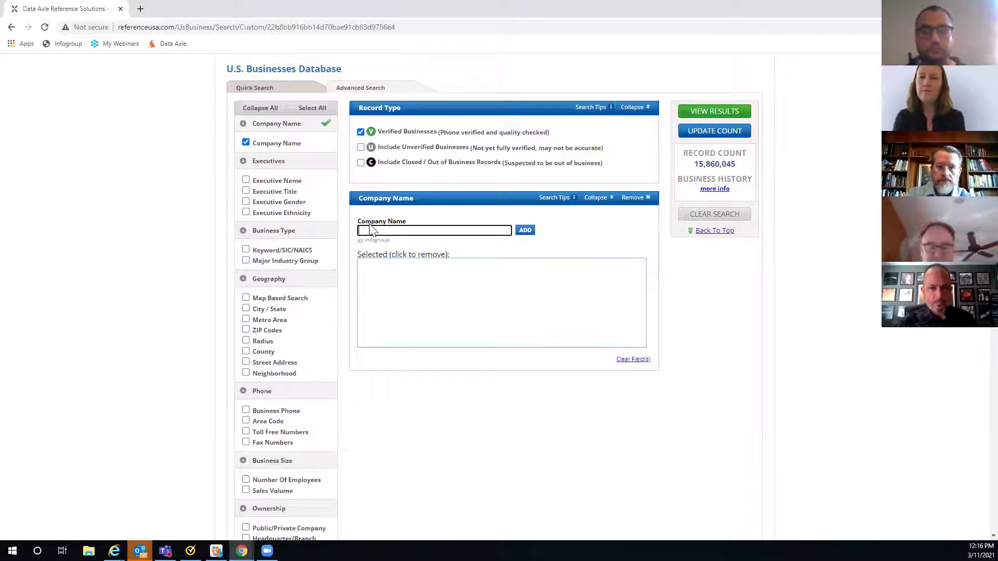
type("IBM")
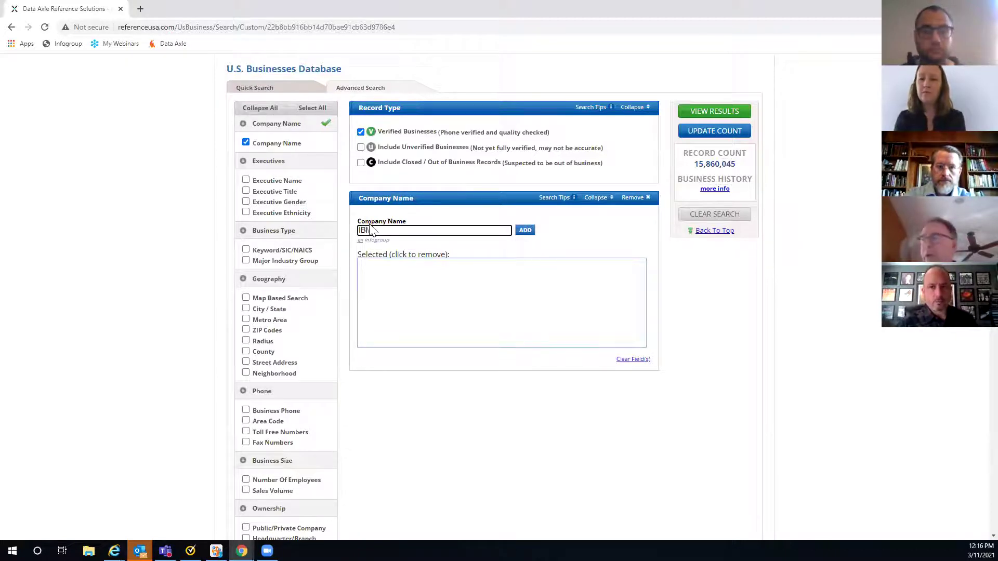
left_click(521, 232)
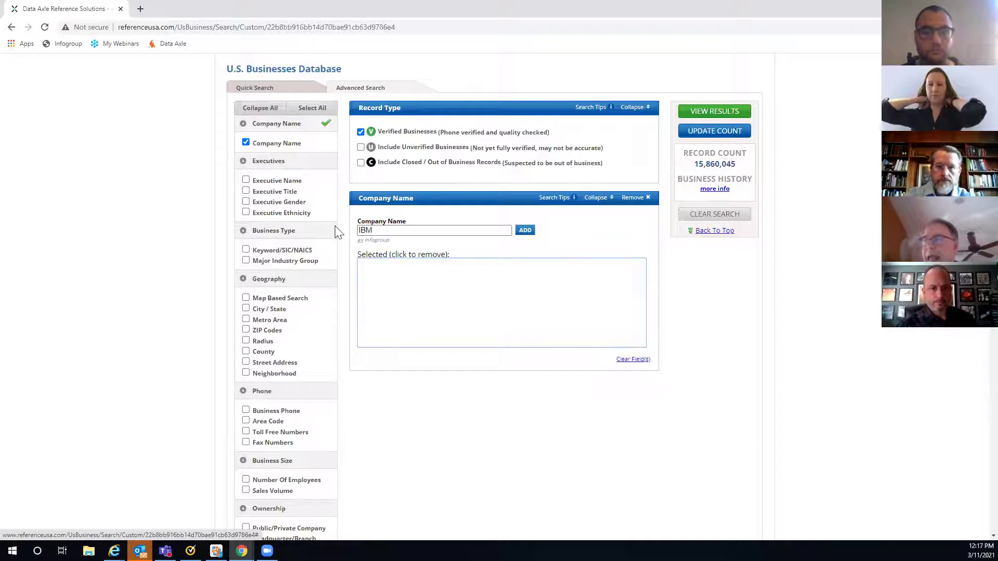
- Add Starbucks to the selected companies and remove the Company Name criterion from the search
left_click(370, 230)
type("Starbucks")
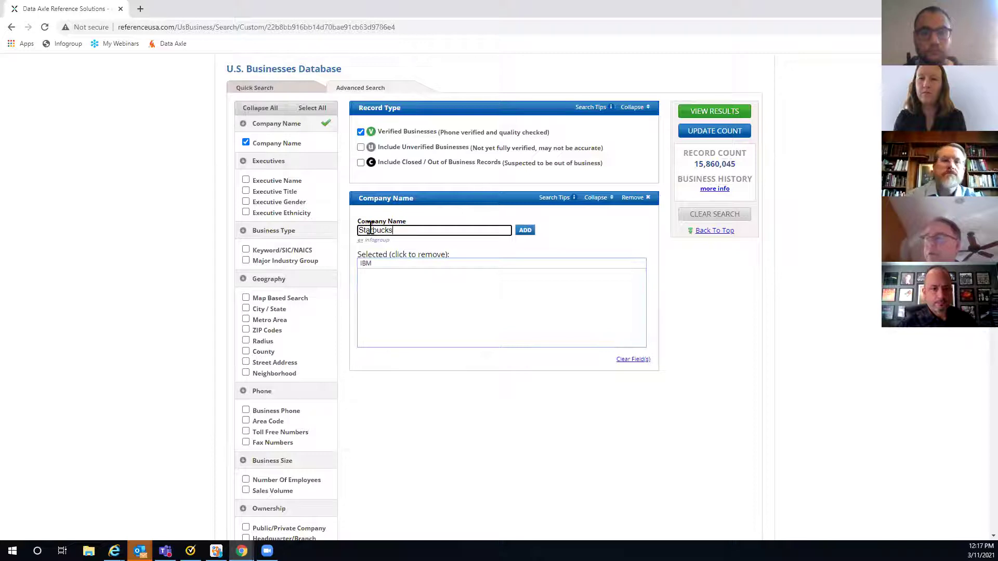
left_click(527, 234)
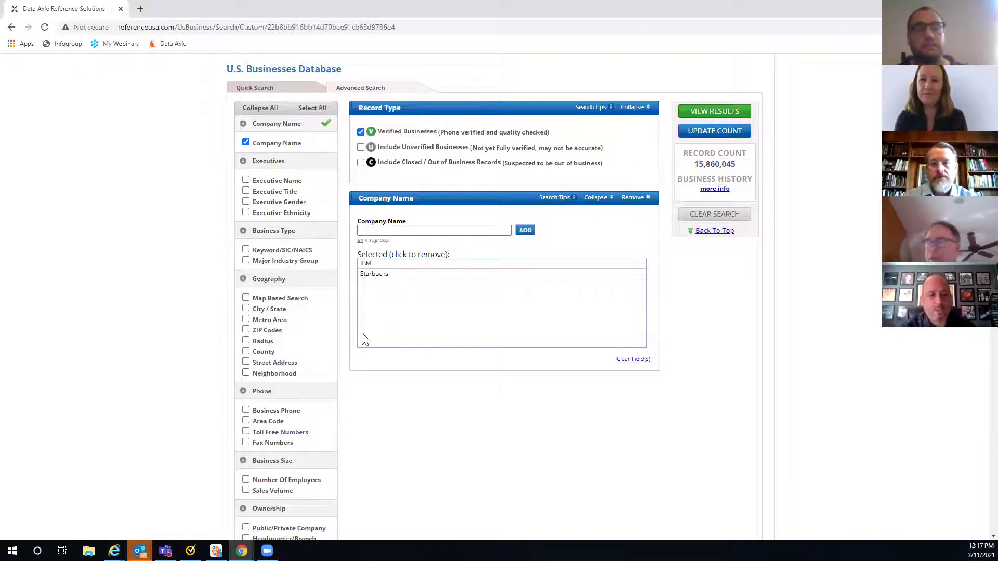
left_click(246, 144)
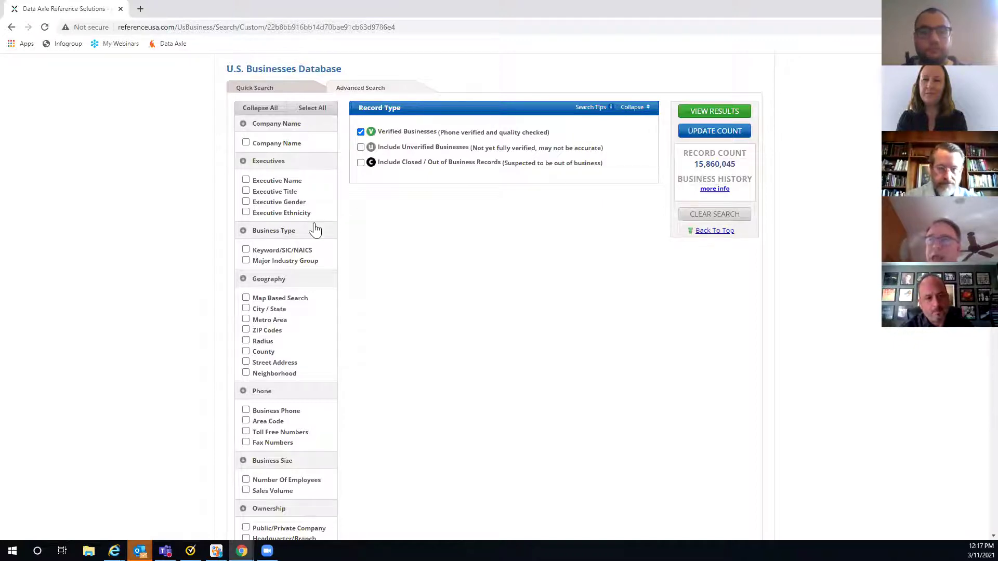
- Enable the Executive Title criterion, filter its choices by "Ow" to select Owner, and remove the criterion
left_click(246, 190)
left_click(382, 228)
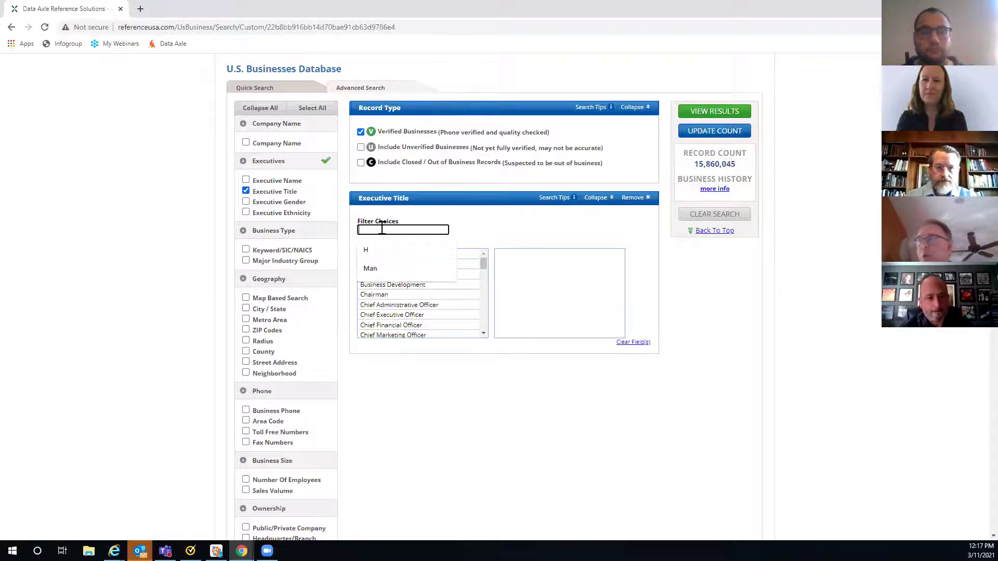
type("Ow")
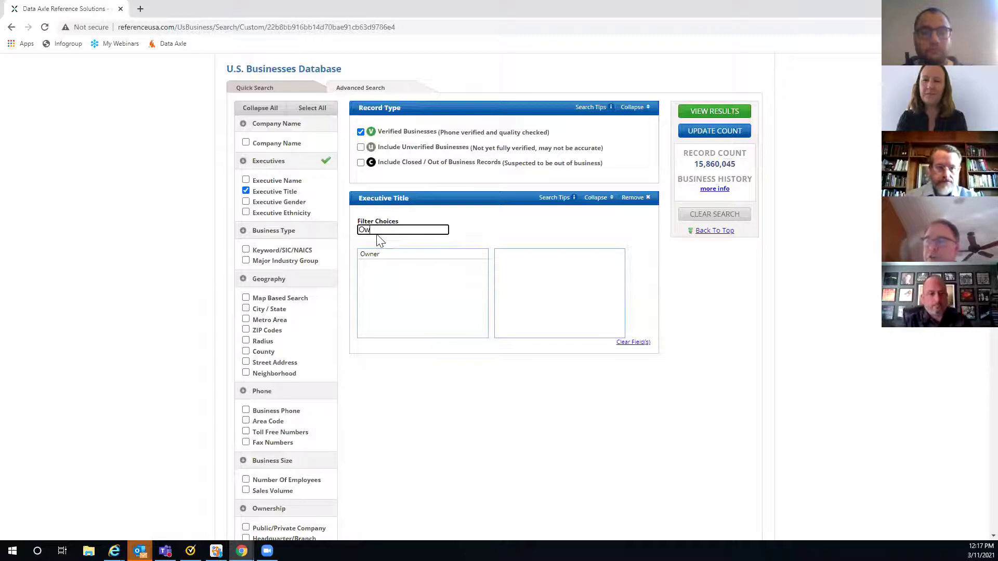
left_click(378, 260)
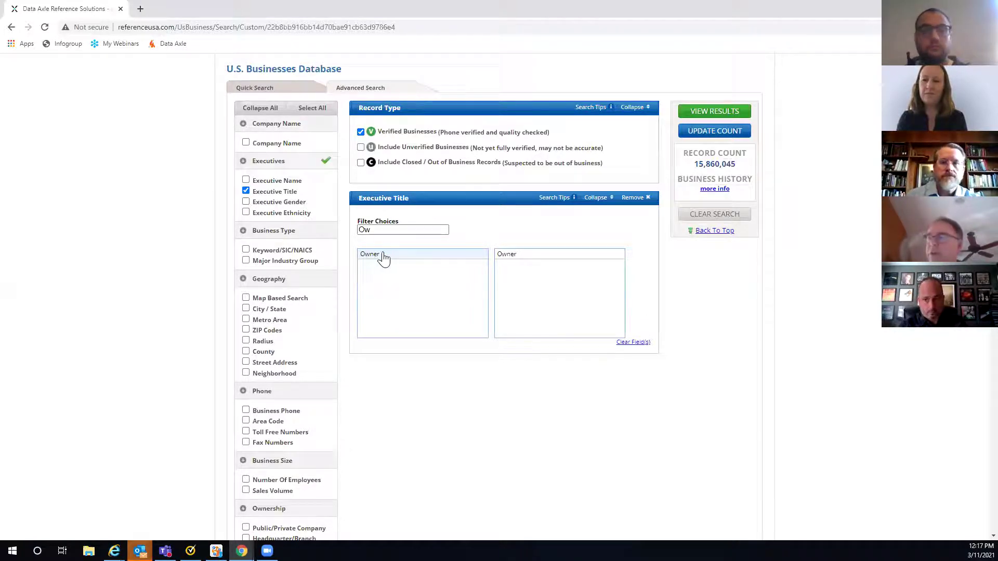
left_click(631, 199)
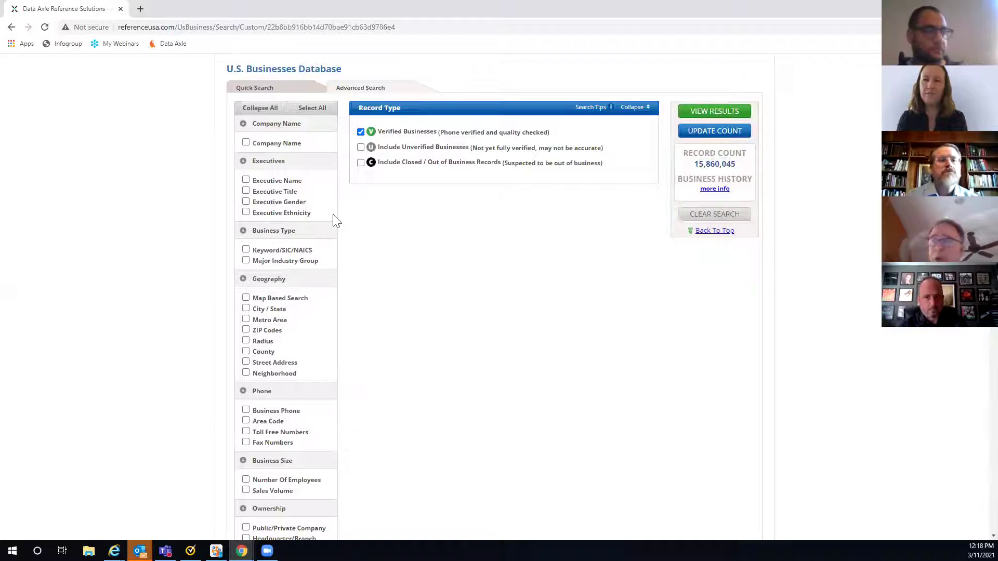
- Enable the Keyword/SIC/NAICS criterion, remove it, and enable Major Industry Group instead
left_click(246, 250)
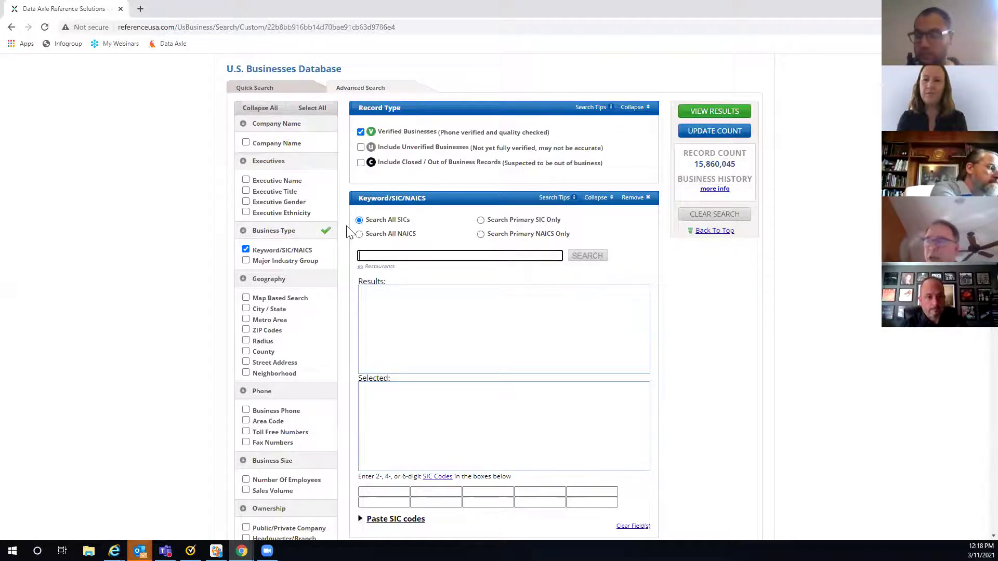
left_click(633, 198)
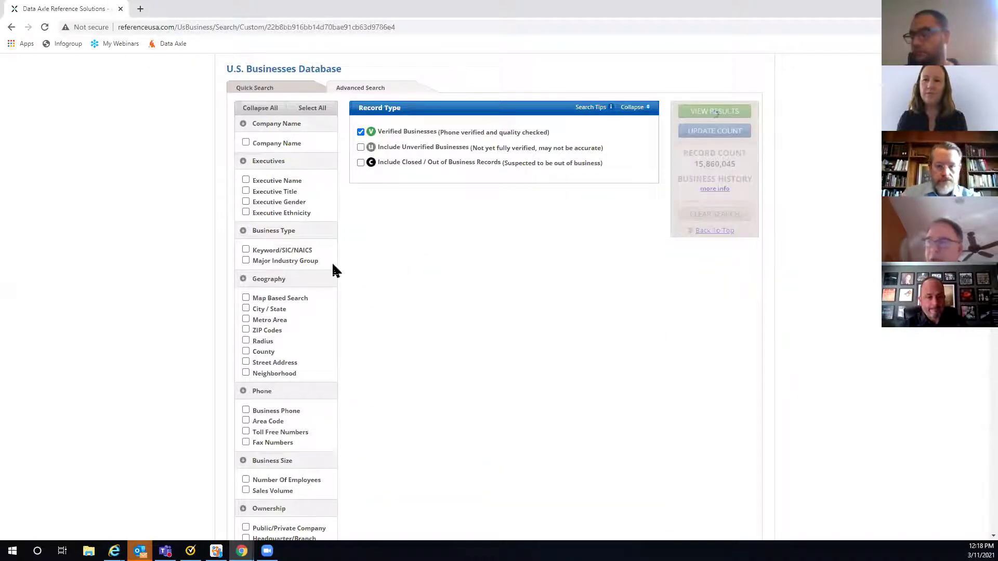
left_click(246, 259)
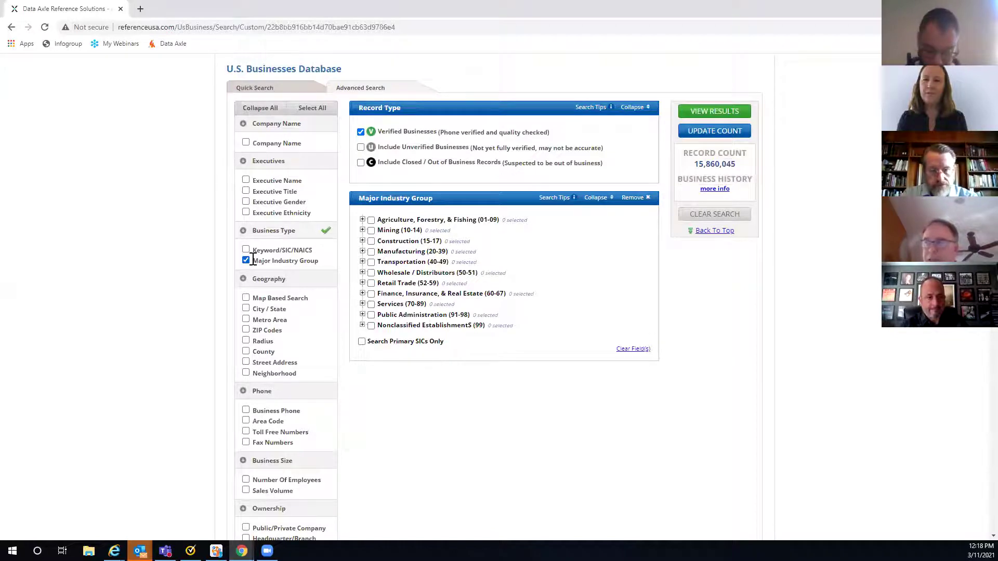
- Expand Construction down to the 1521 single family houses codes, collapse the group and remove the Major Industry Group criterion
left_click(362, 241)
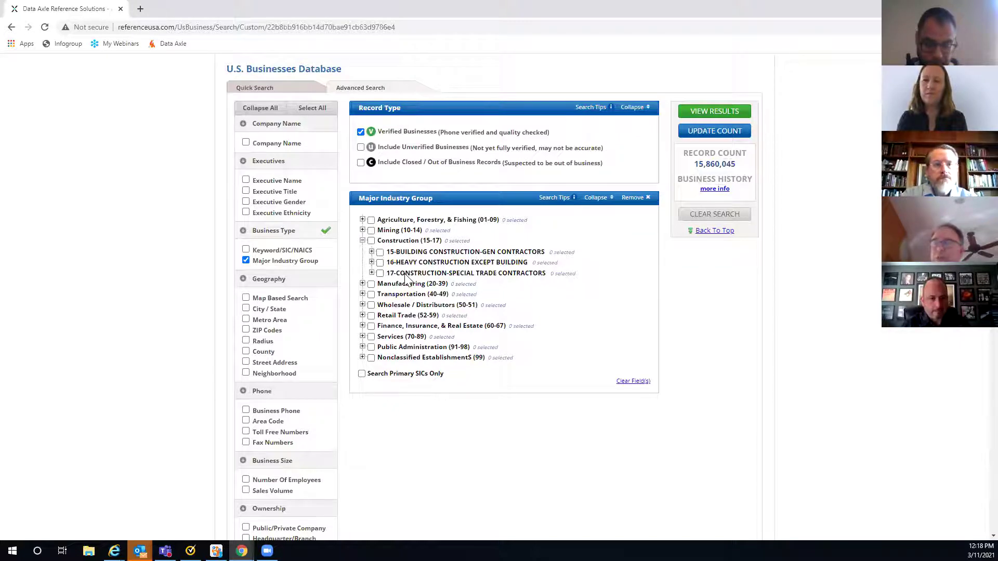
left_click(371, 251)
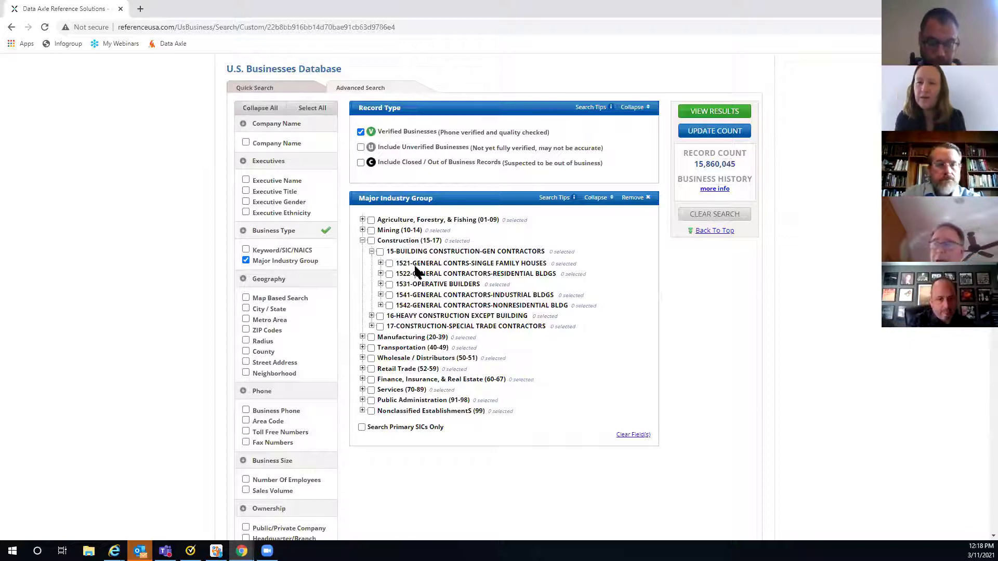
left_click(381, 263)
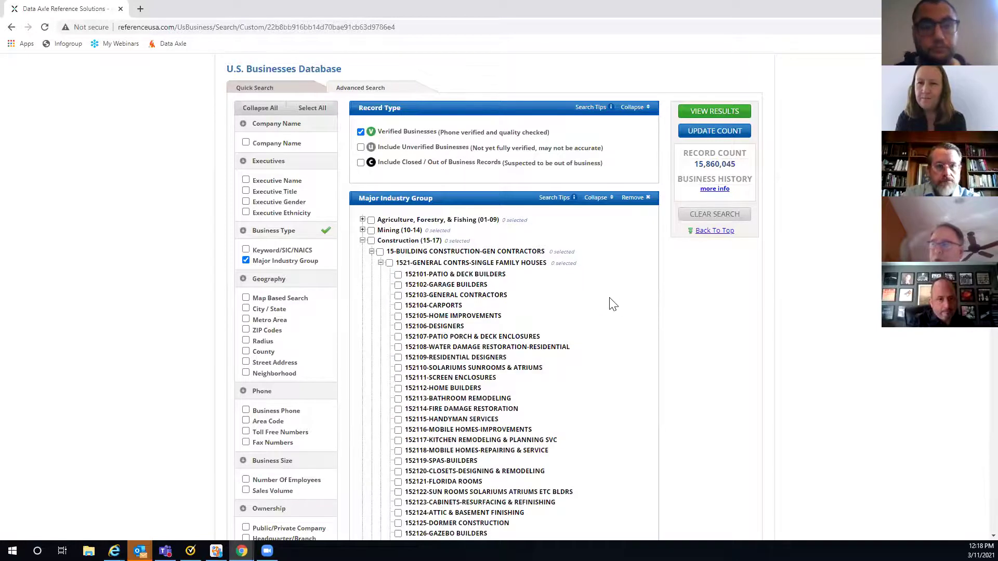
scroll(611, 301, "down", 3)
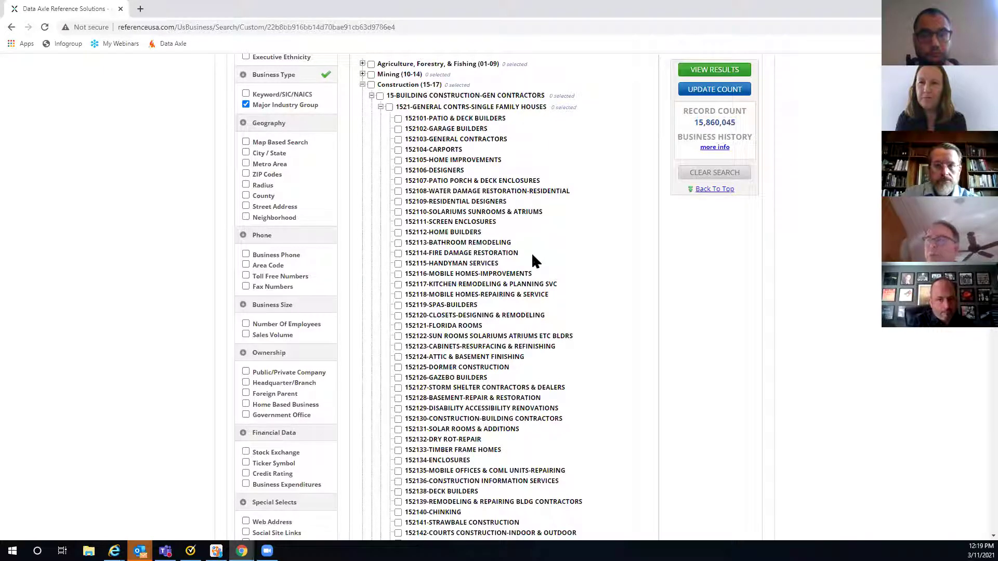
left_click(362, 84)
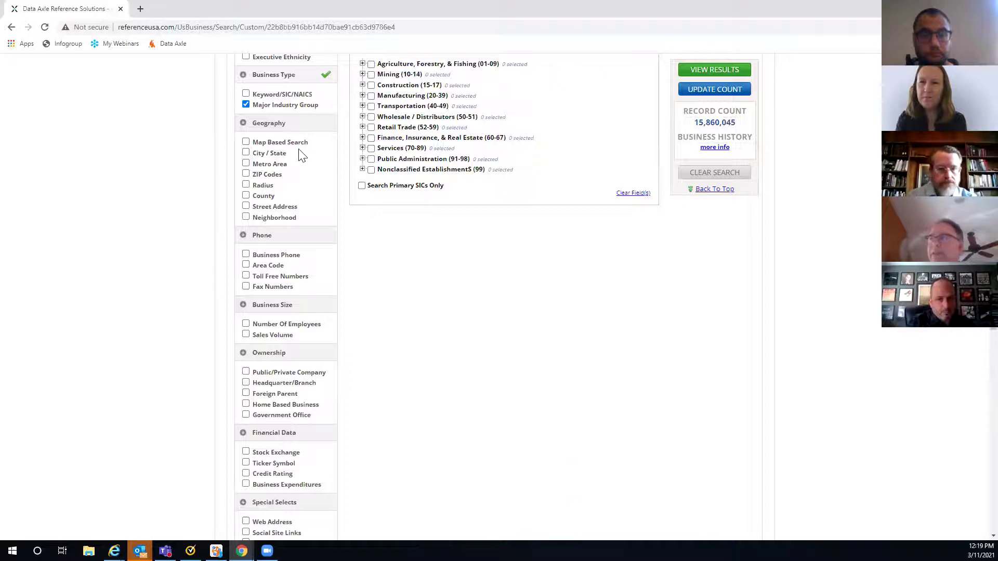
left_click(245, 105)
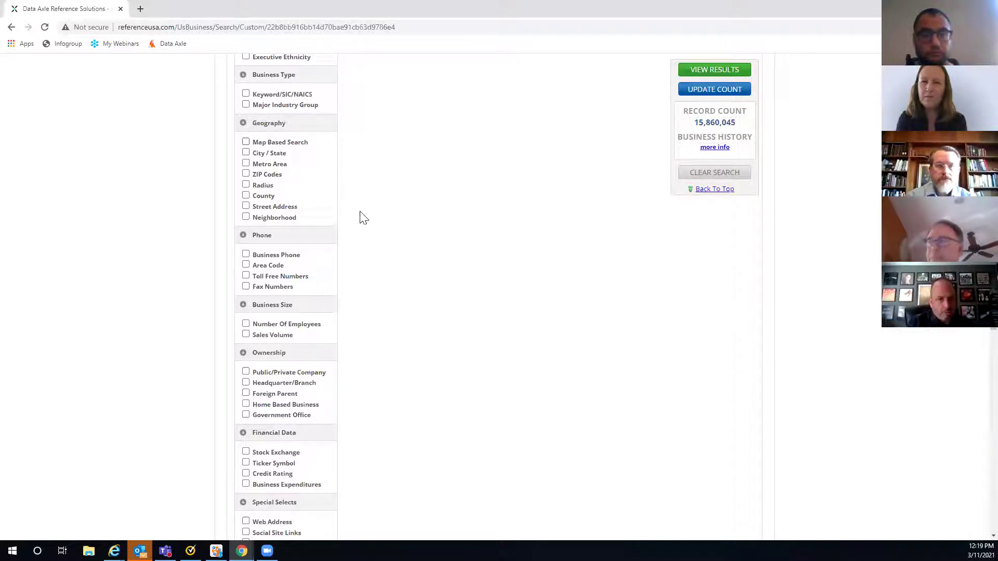
- Enable the Home Based Business criterion under Ownership to view its options, and remove it from the search
scroll(358, 216, "down", 1)
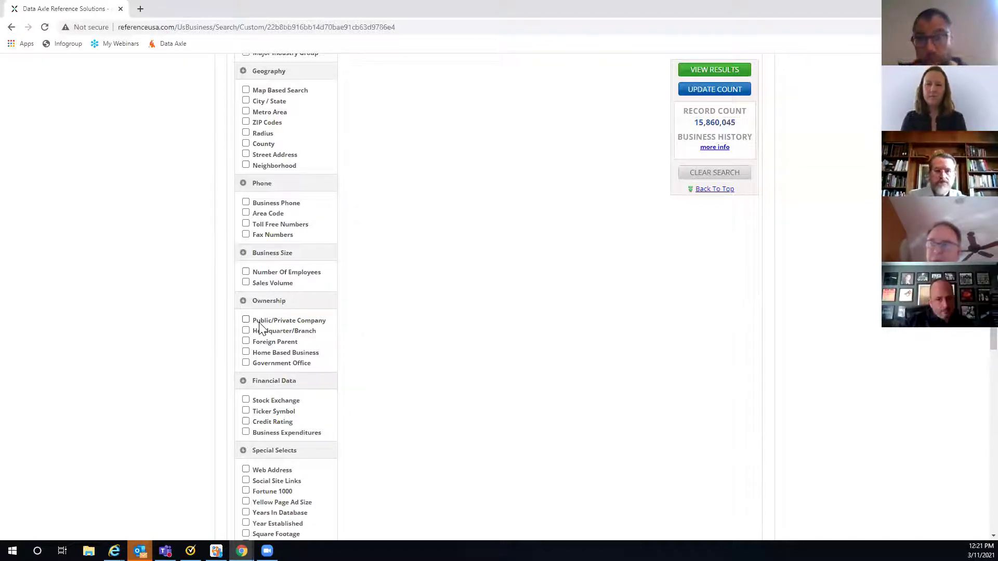
scroll(393, 310, "down", 2)
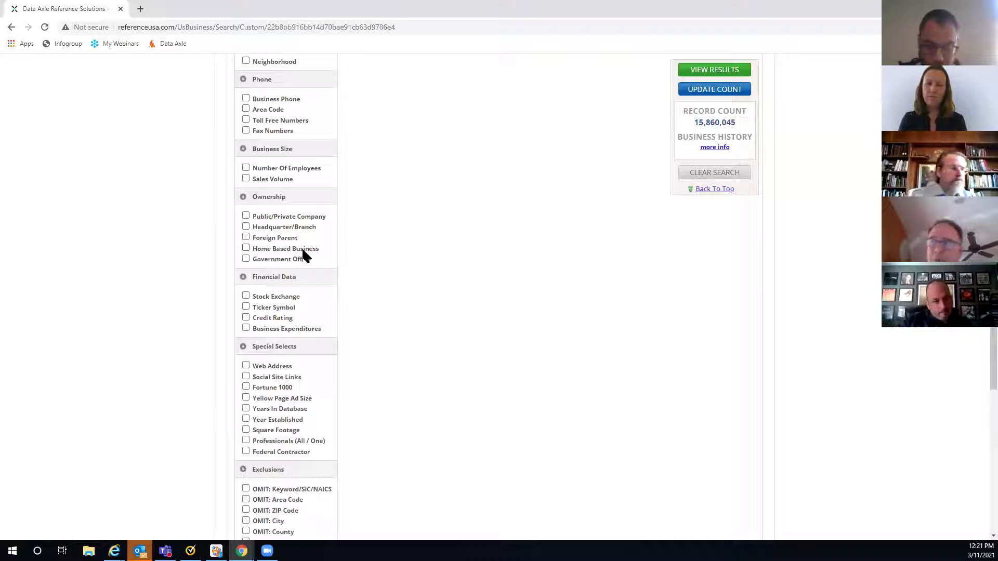
left_click(246, 249)
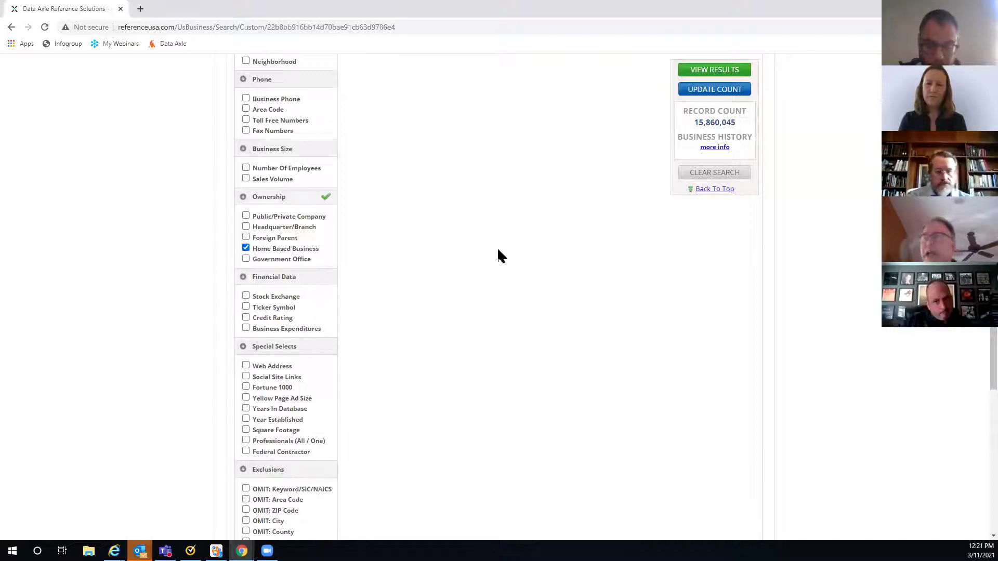
scroll(497, 248, "up", 4)
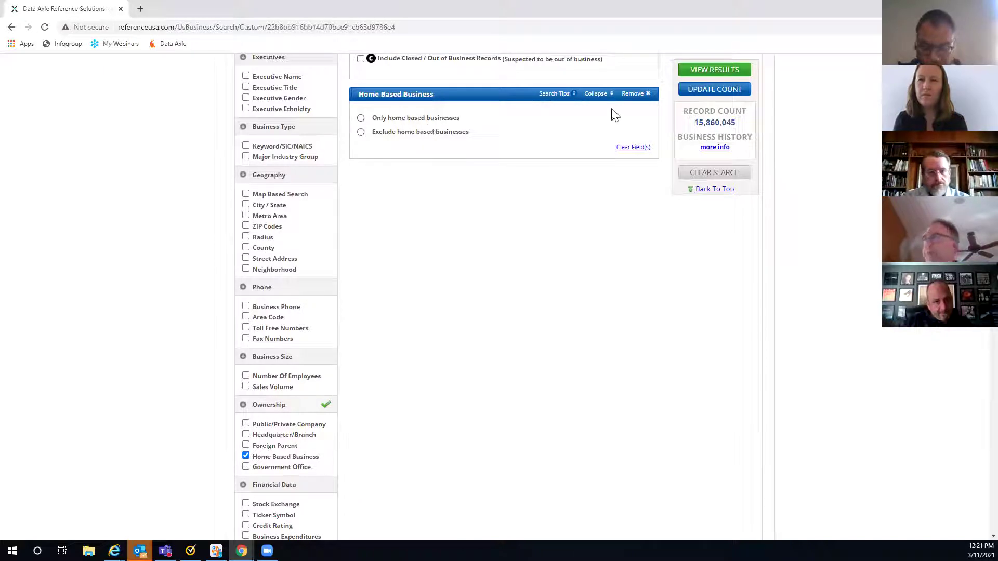
left_click(632, 94)
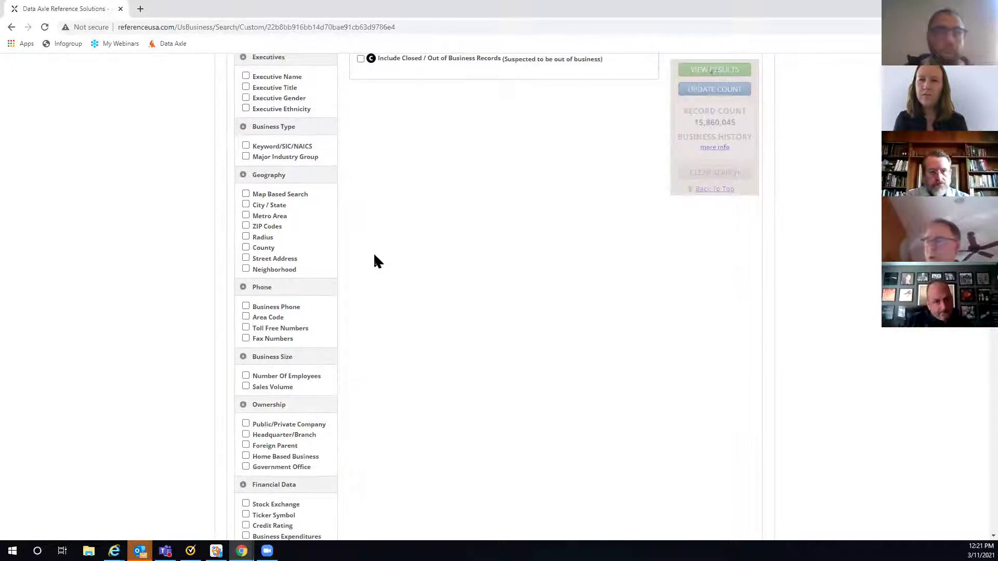
- Enable the Years In Database criterion and select 1 year, 2 years and 3 years
scroll(374, 256, "down", 5)
scroll(375, 257, "down", 2)
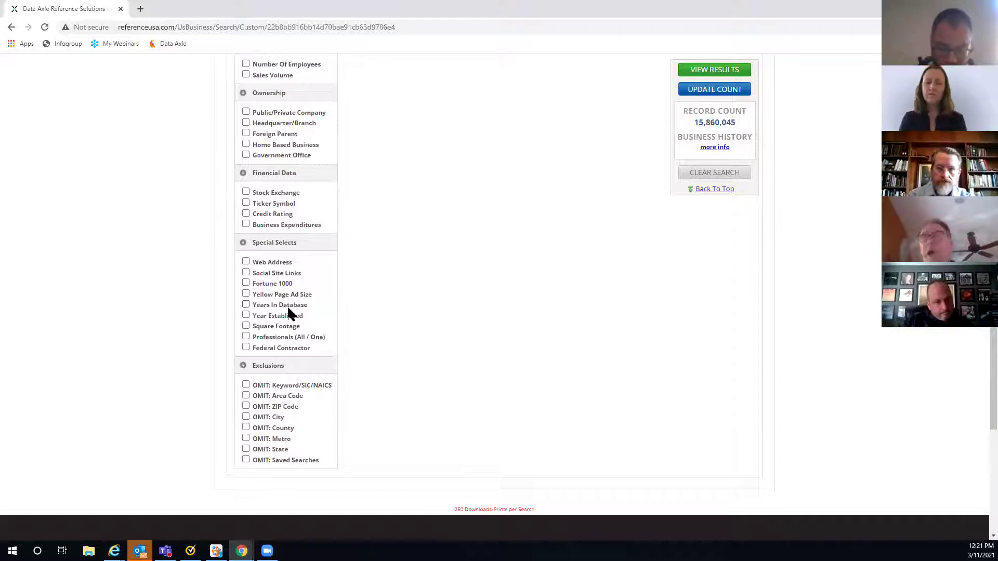
left_click(246, 305)
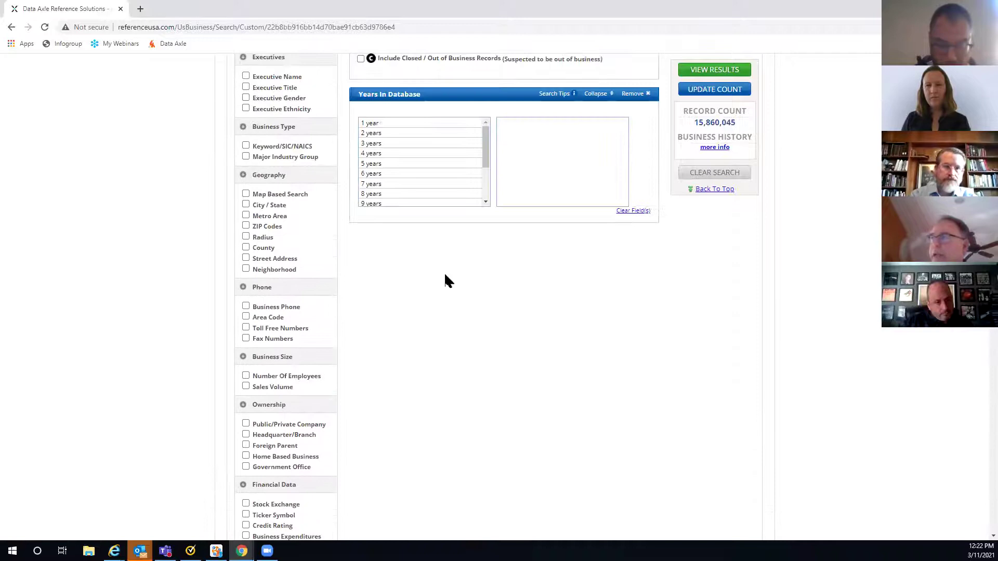
left_click(408, 126)
left_click(410, 134)
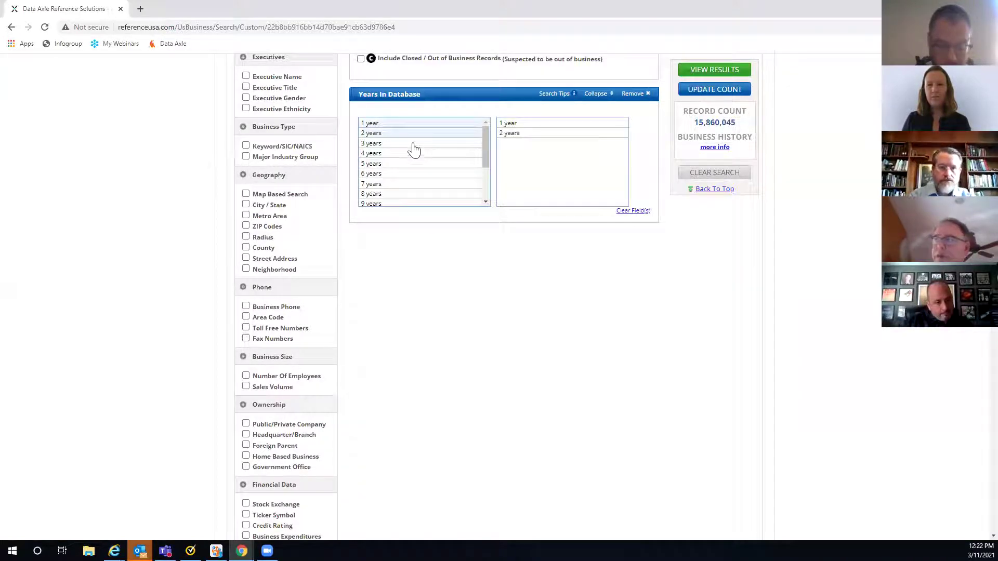
left_click(416, 147)
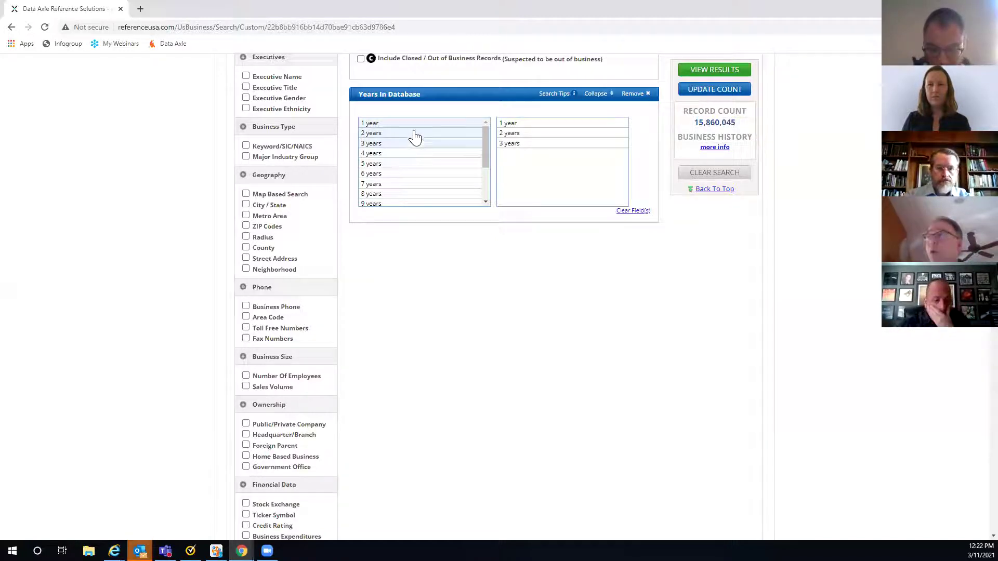
- Replace the selected years with 12, 13, 14 and 15+ years, and remove the Years In Database criterion
left_click(508, 125)
left_click(508, 125)
left_click(508, 125)
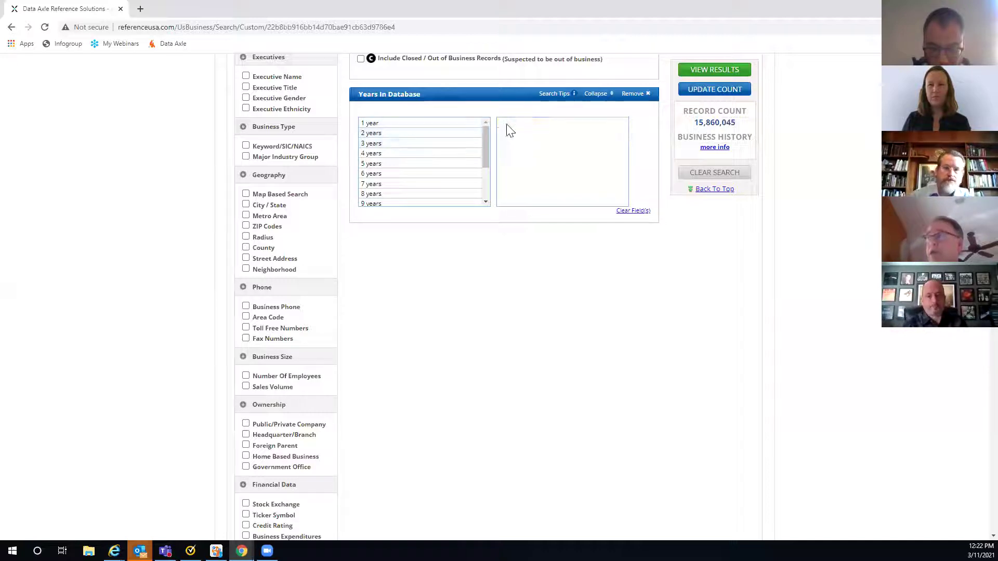
left_click_drag(485, 150, 429, 208)
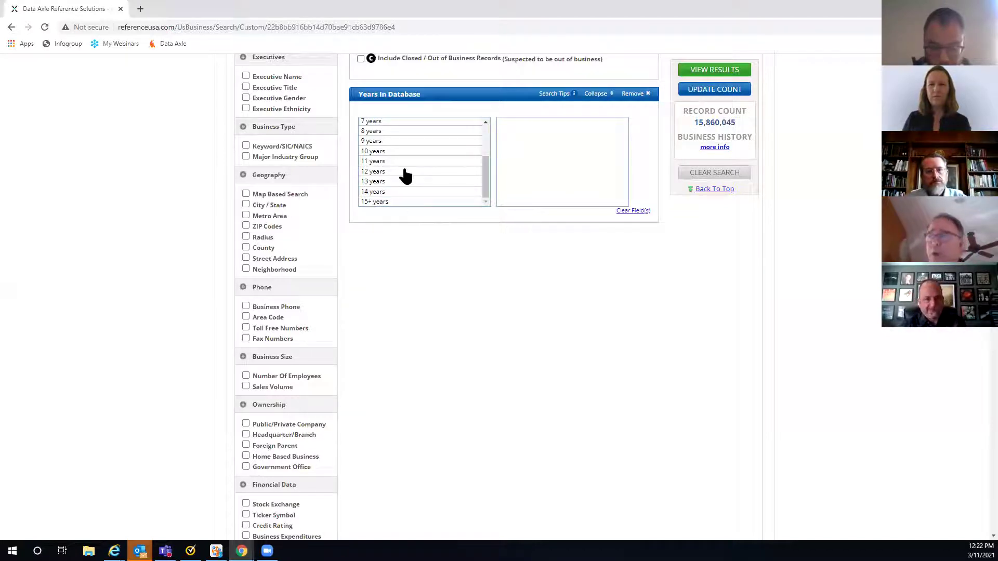
left_click_drag(405, 176, 397, 205)
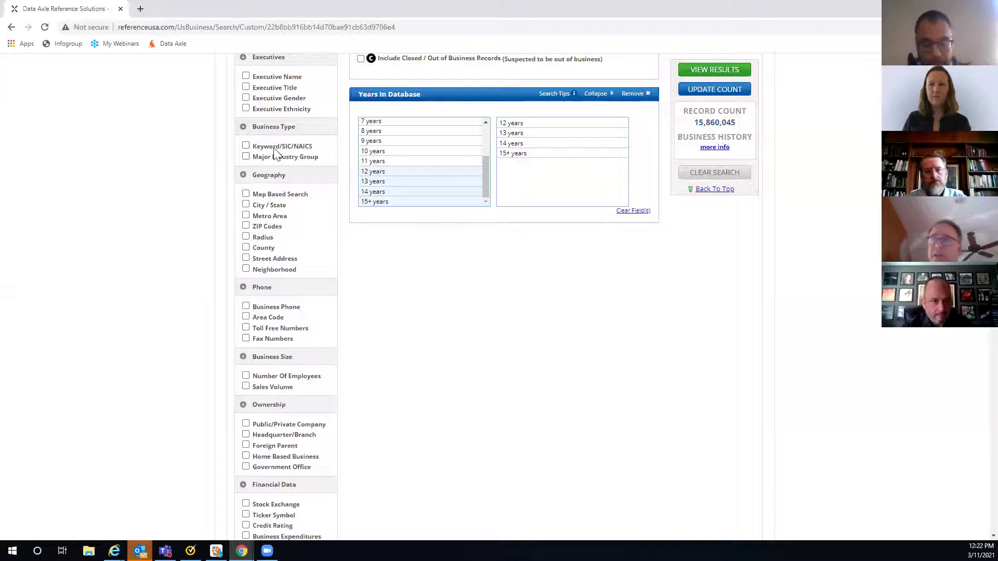
left_click(630, 95)
- Enable the Professionals (All / One) criterion to view its options, and remove it from the search
scroll(364, 192, "down", 7)
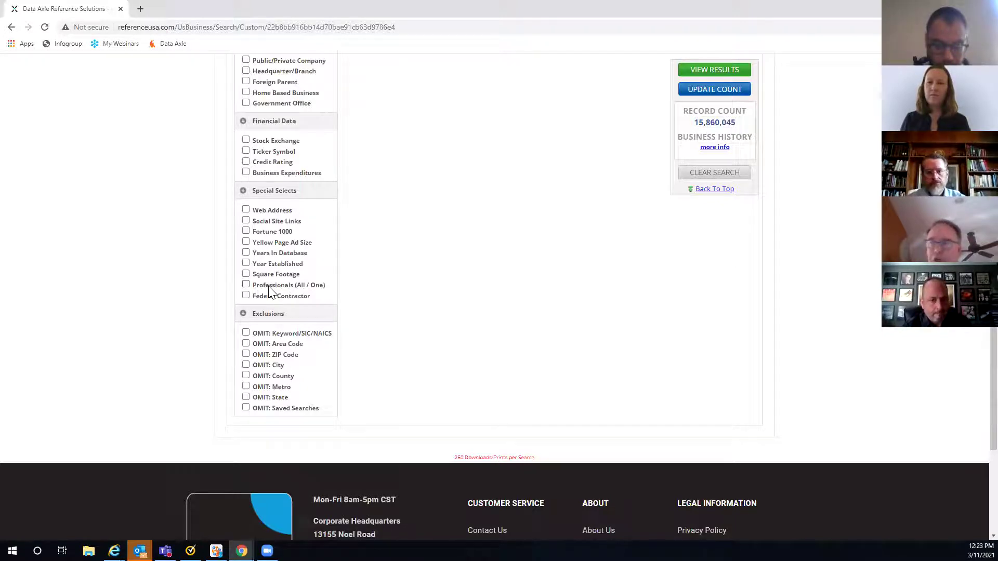
left_click(246, 285)
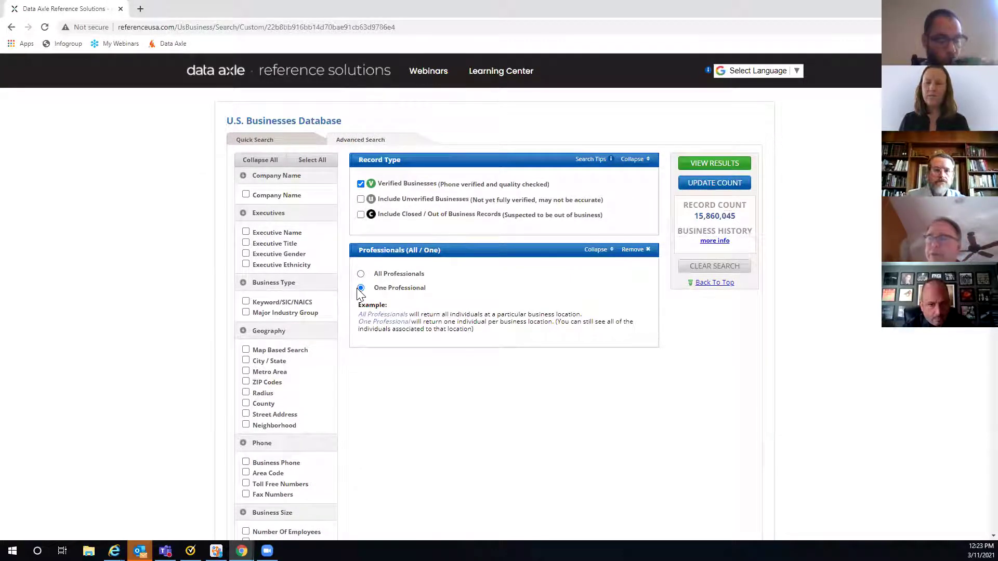
left_click(632, 250)
- Enable the OMIT: Keyword/SIC/NAICS criterion under Exclusions
scroll(358, 279, "down", 8)
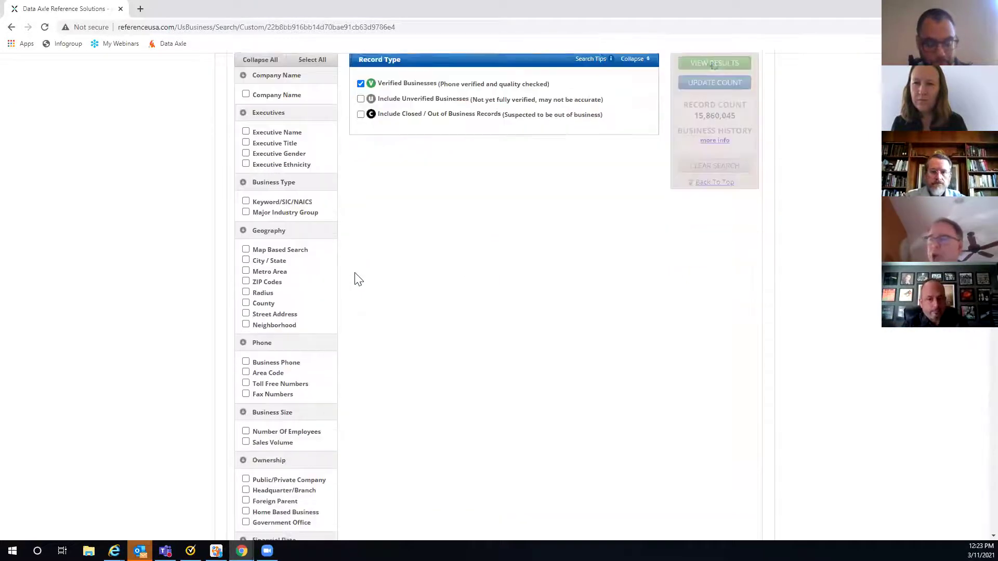
scroll(364, 279, "down", 2)
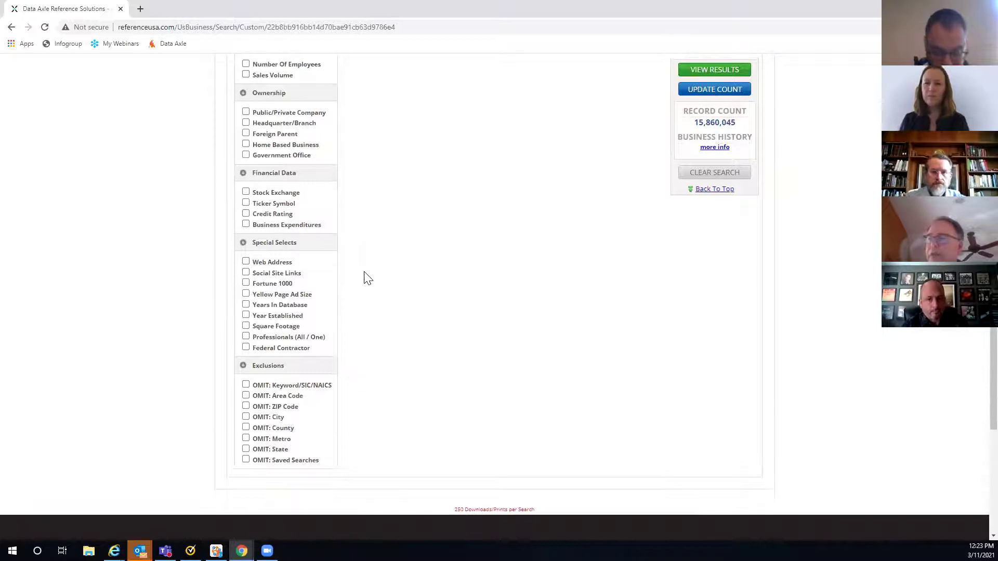
scroll(355, 258, "down", 1)
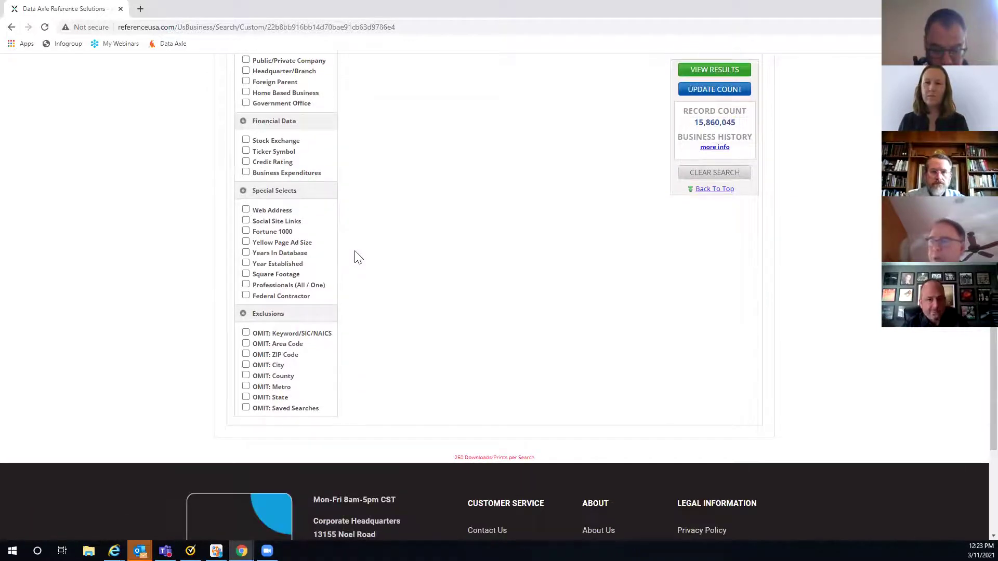
scroll(349, 276, "down", 1)
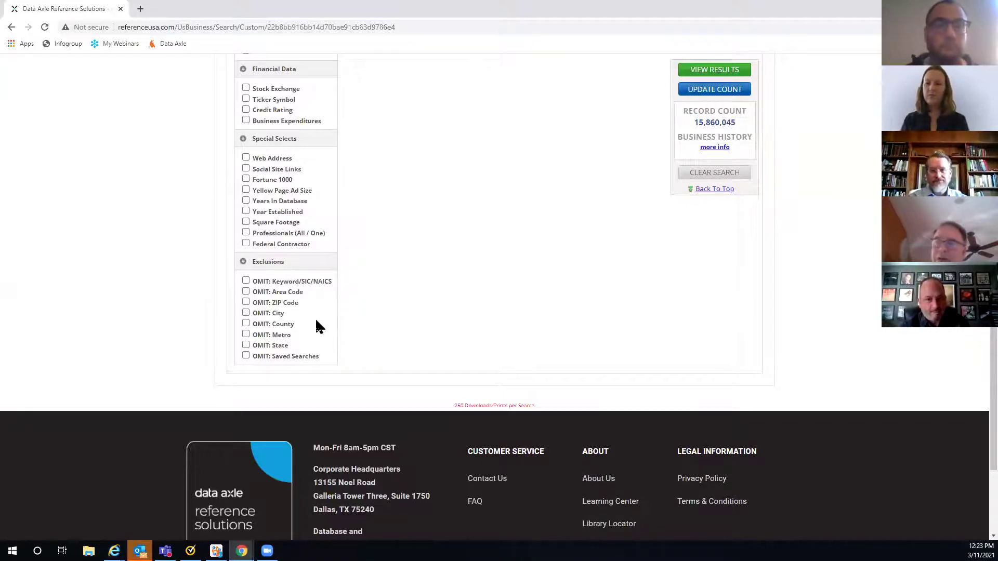
left_click(245, 281)
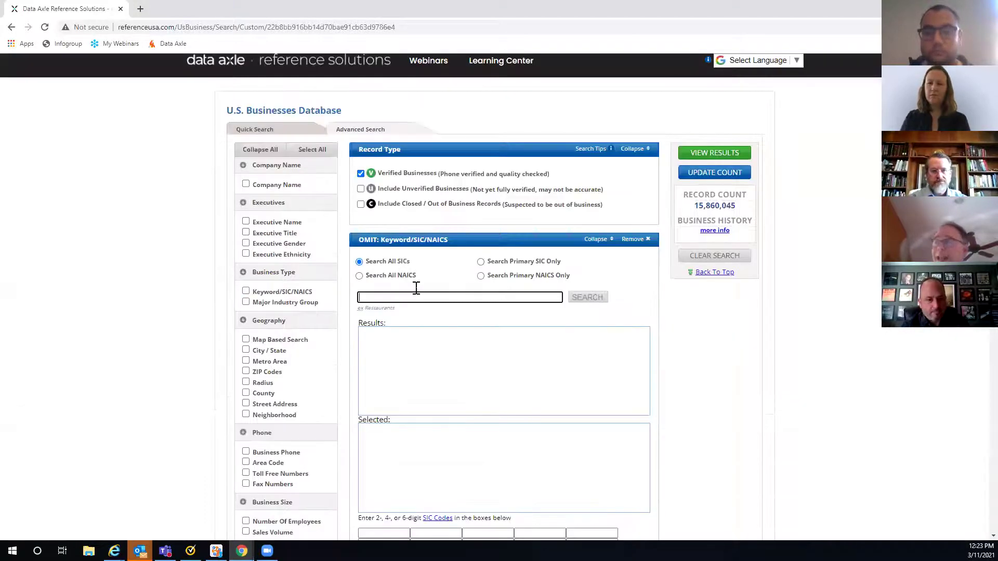
- Search all SICs for ATM in the OMIT: Keyword/SIC/NAICS criterion and select 602103 - AUTOMATED TELLER MACHINES for exclusion
left_click(371, 298)
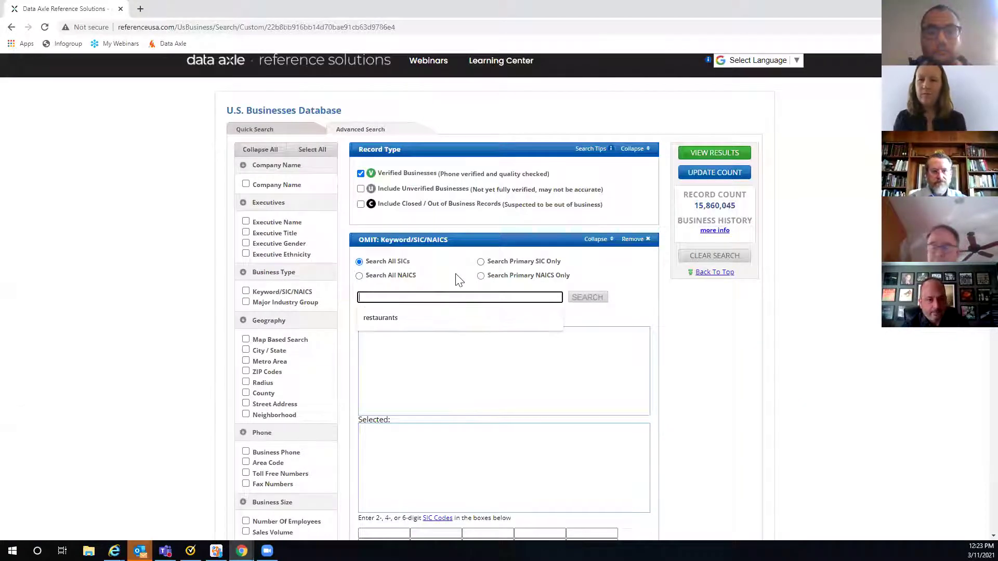
type("ATM")
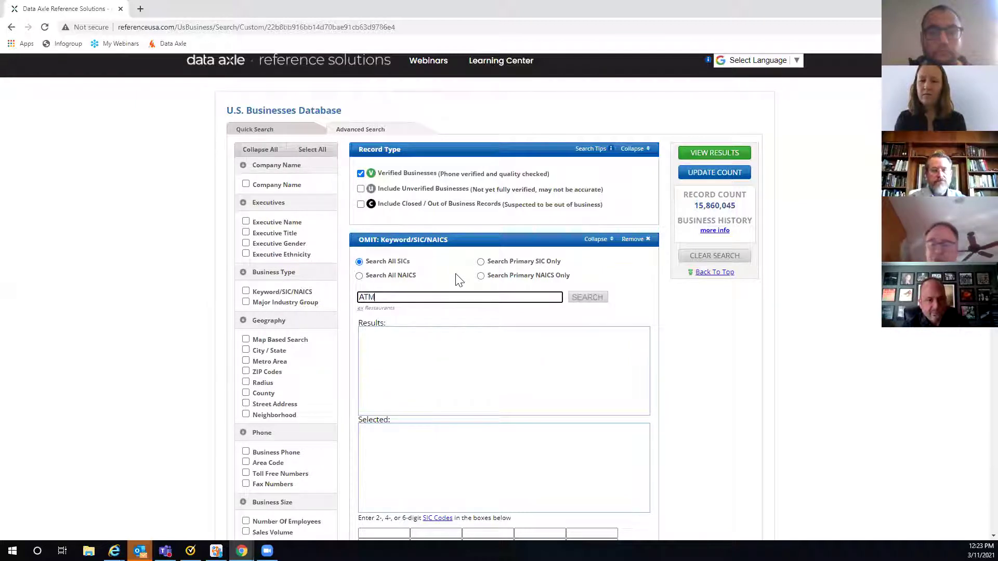
left_click(580, 302)
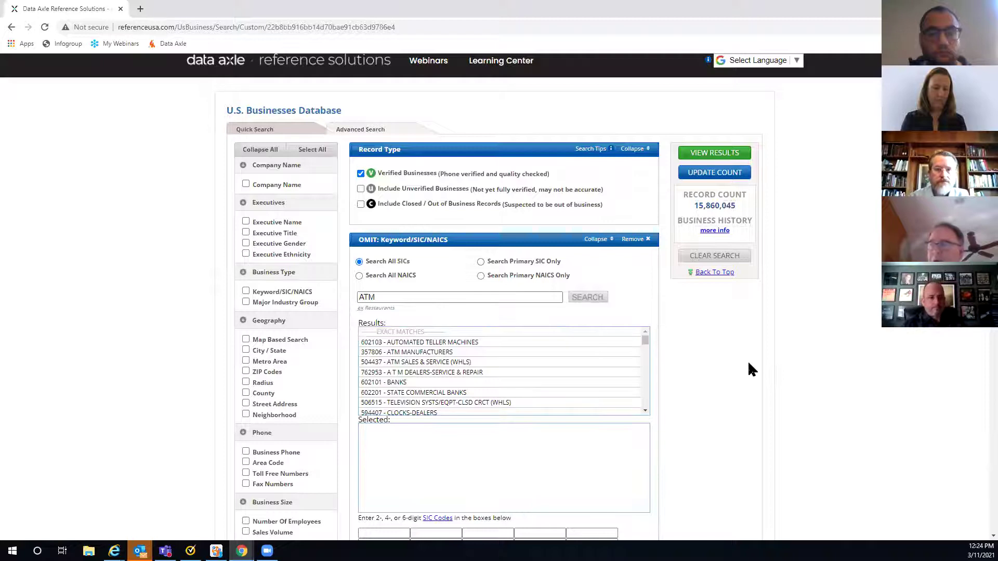
scroll(743, 363, "down", 1)
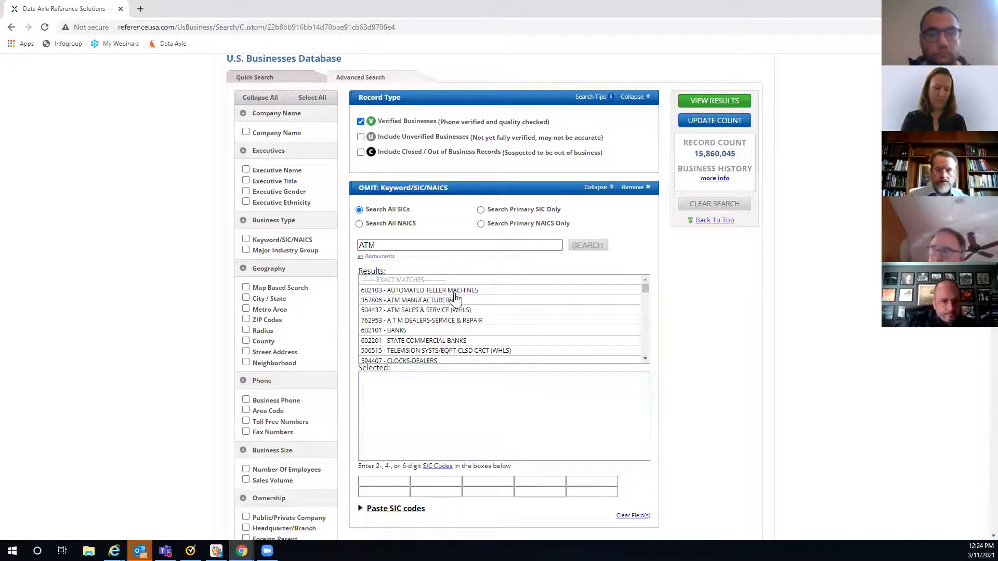
left_click(437, 292)
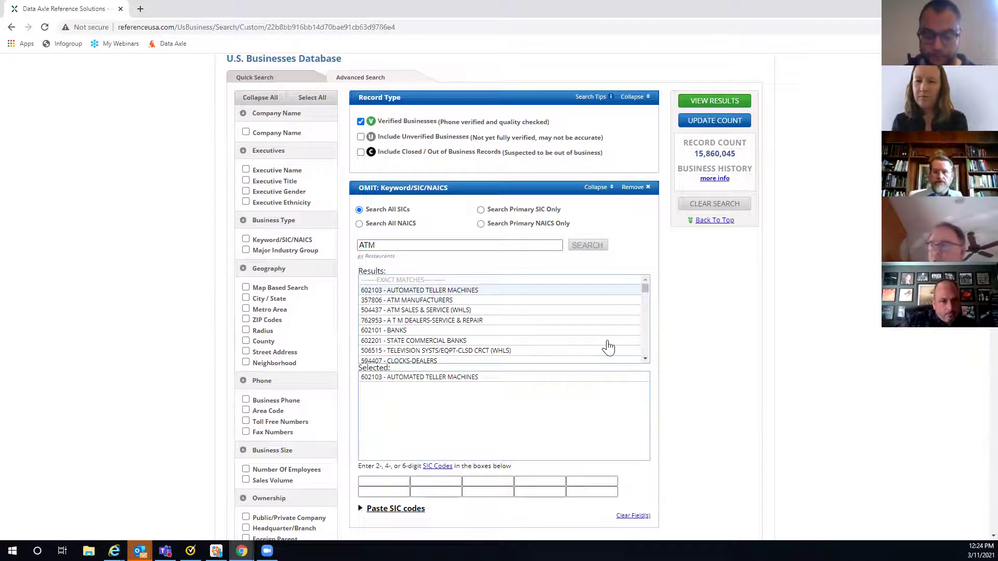
- Remove the OMIT: Keyword/SIC/NAICS criterion from the search and look over the remaining exclusion criteria
left_click(629, 187)
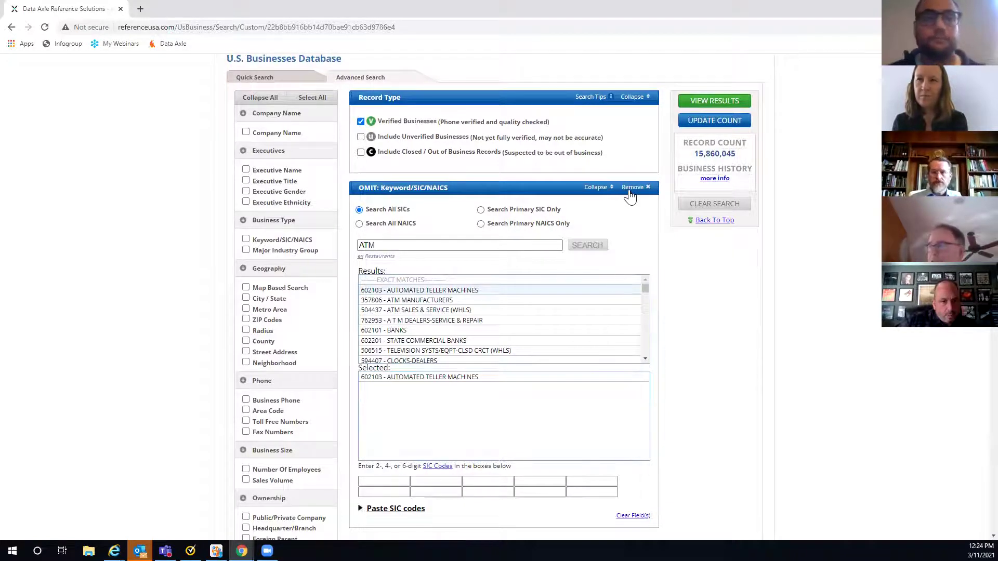
scroll(335, 376, "down", 10)
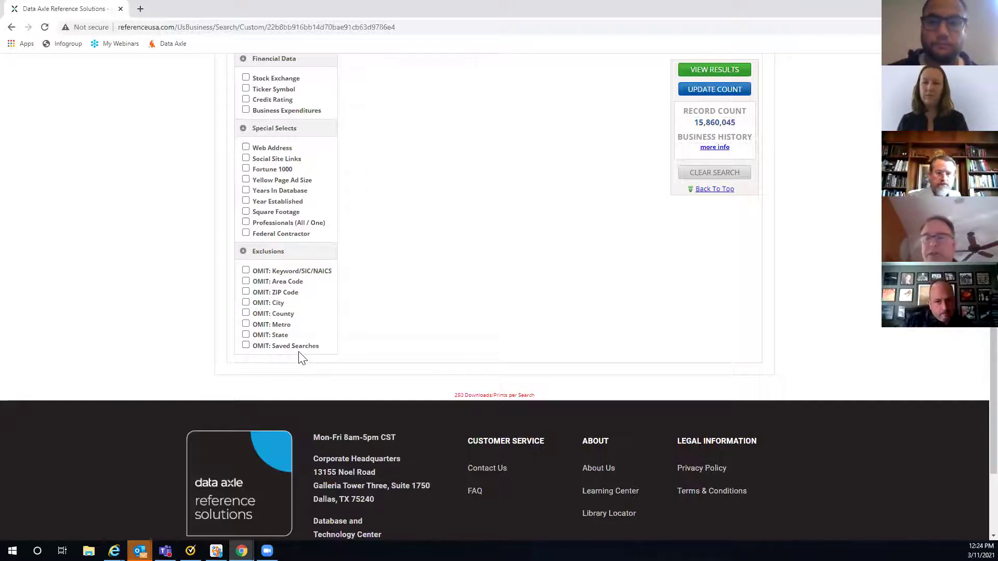
- Enable the Keyword/SIC/NAICS criterion under Business Type and search all SICs for Restaurants
scroll(356, 337, "up", 7)
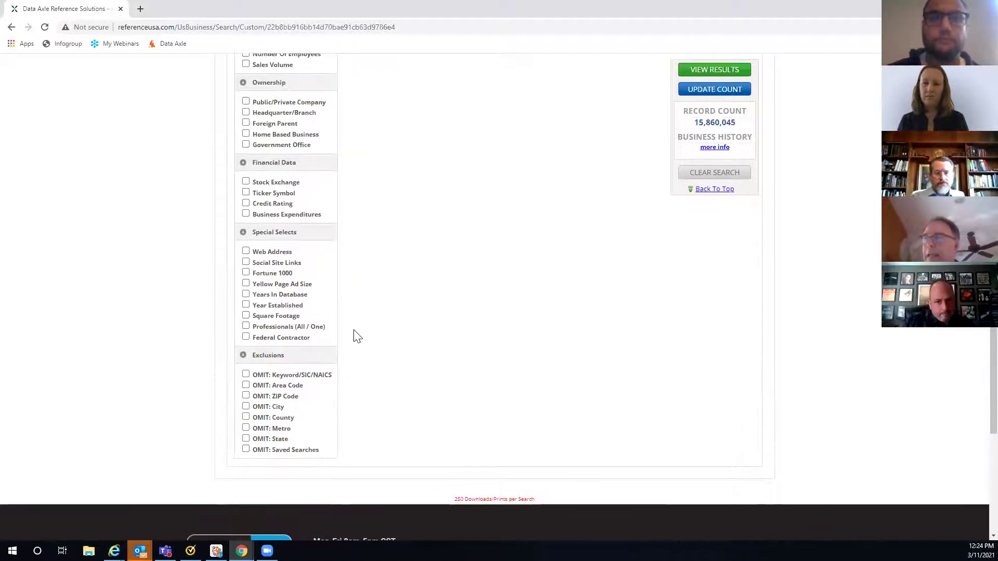
scroll(356, 337, "up", 2)
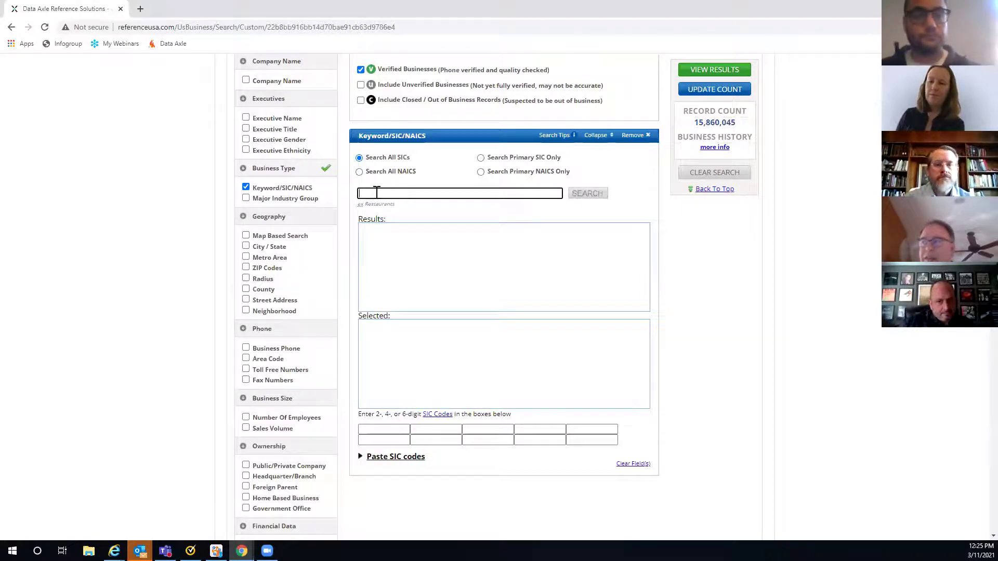
type("Restaurants")
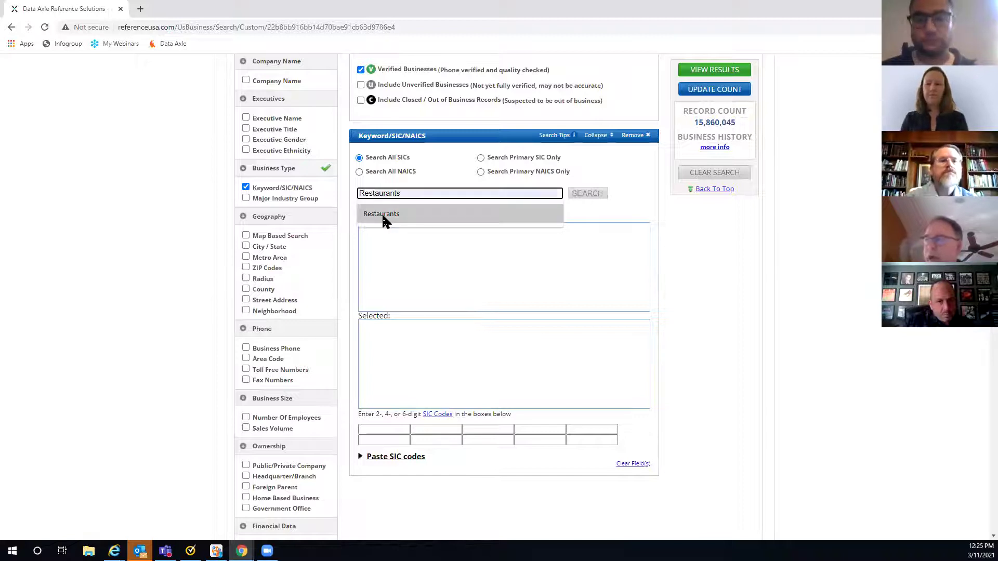
left_click(381, 214)
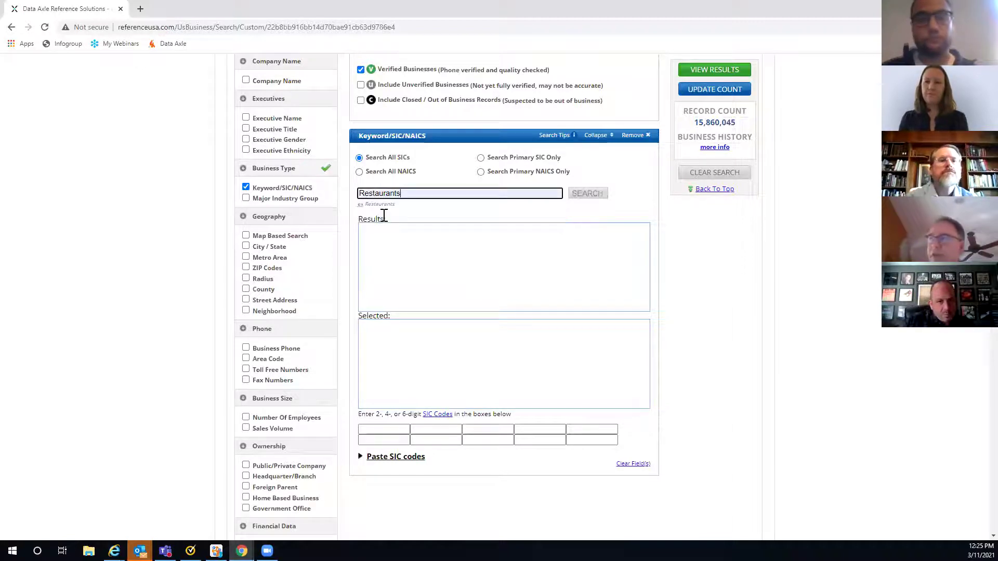
left_click(587, 195)
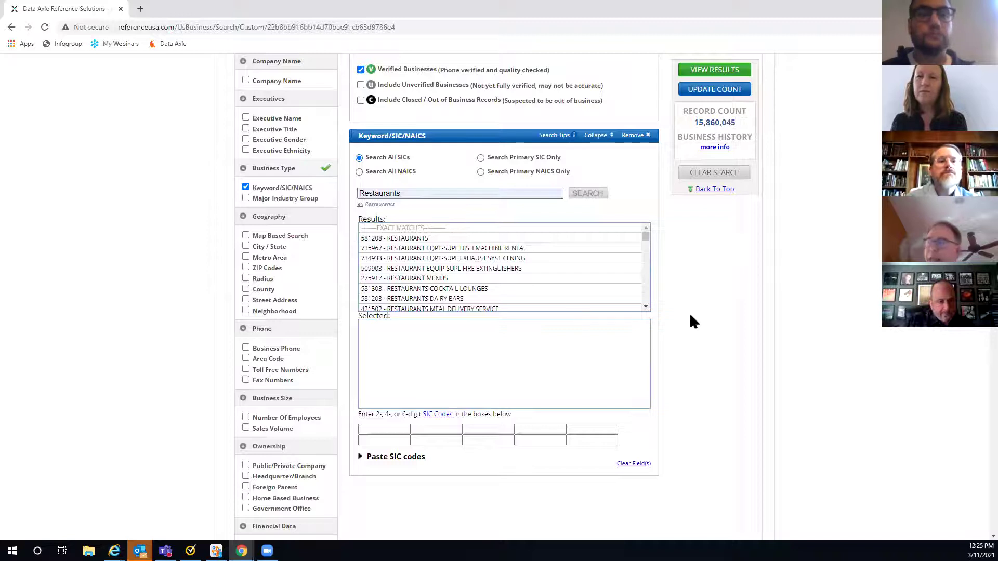
- View the SIC Lookup list of codes and descriptions, and close it without choosing a code
scroll(715, 318, "down", 2)
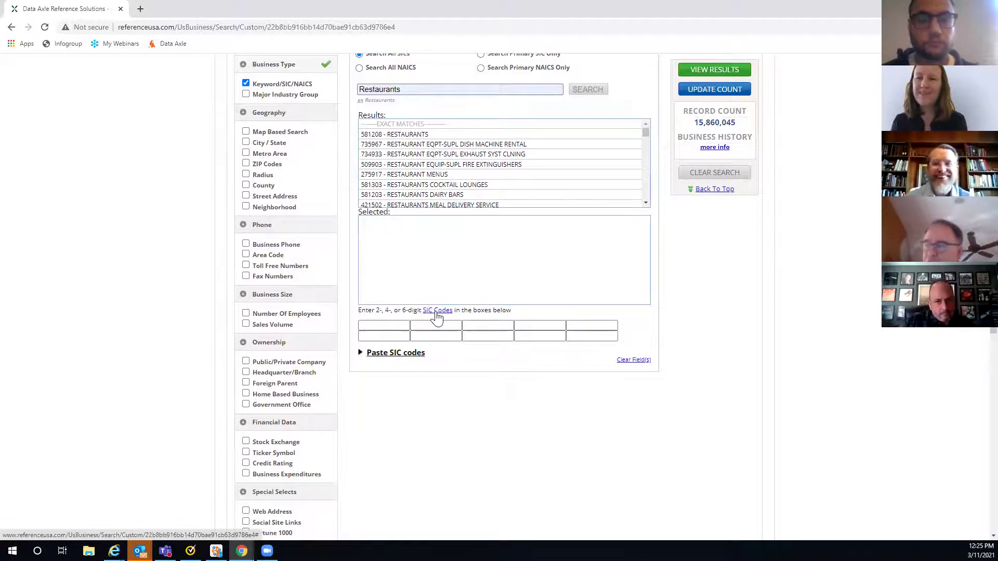
left_click(437, 314)
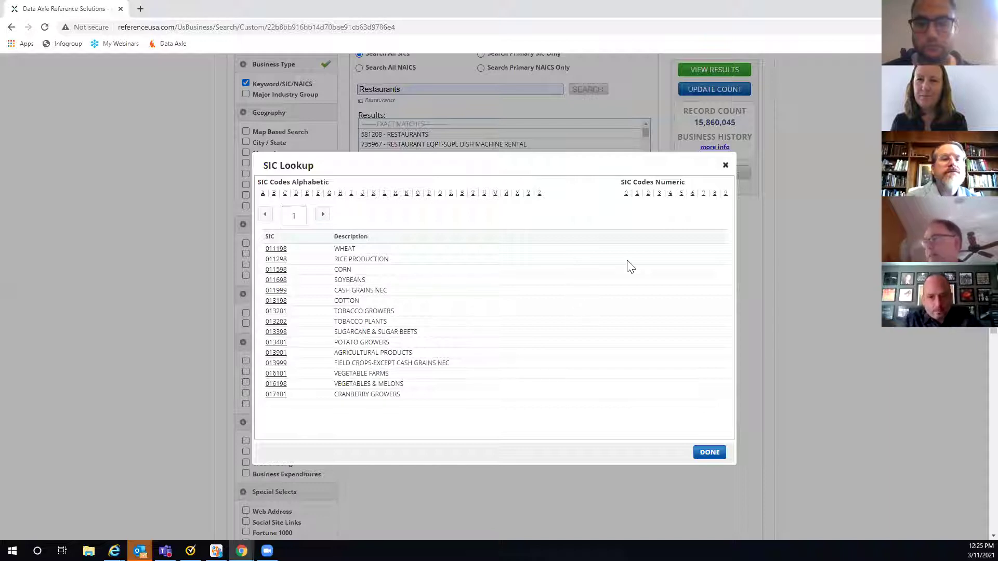
left_click(725, 165)
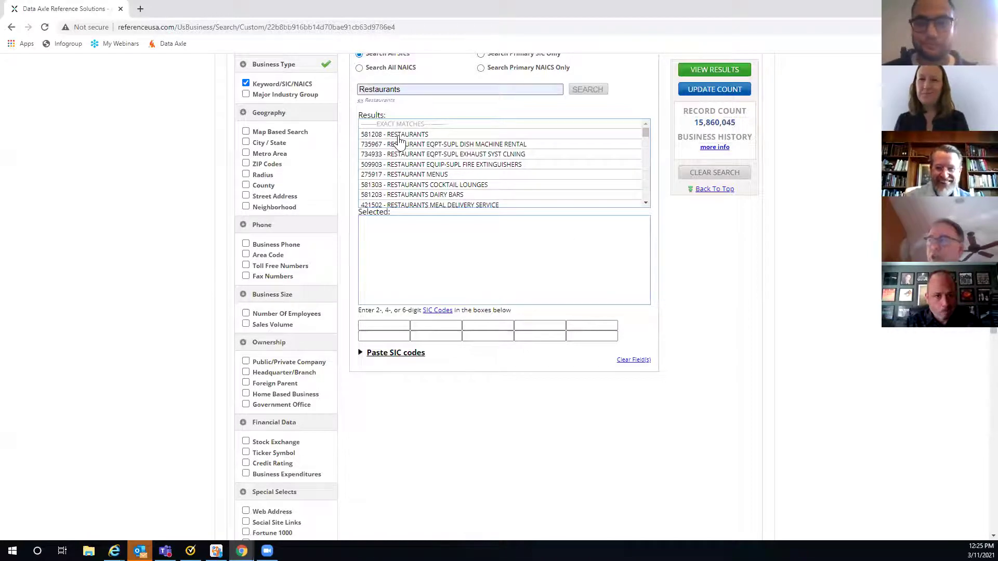
- Select 581208 - RESTAURANTS as the business type and look through the more specific restaurant codes
double_click(391, 134)
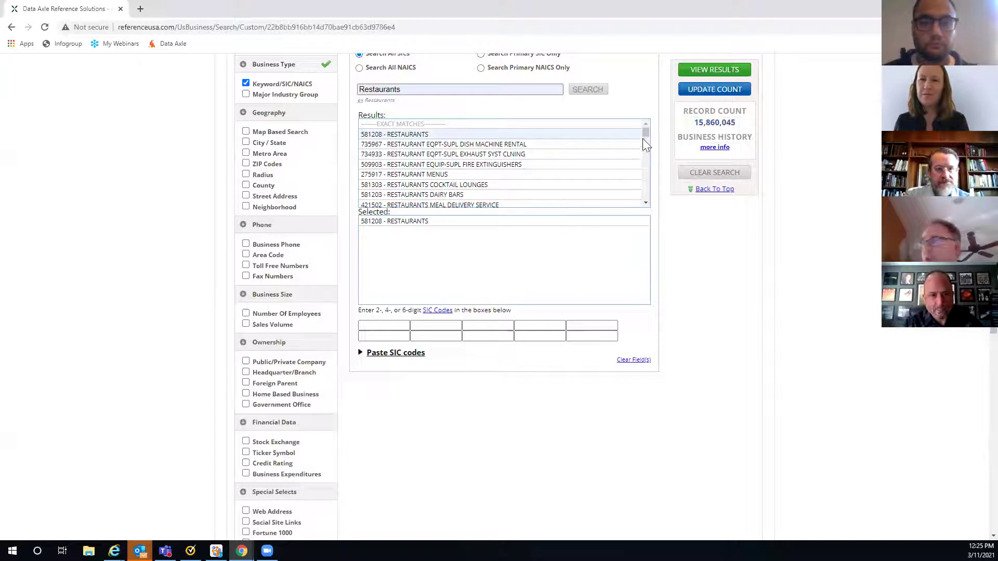
left_click_drag(645, 134, 644, 141)
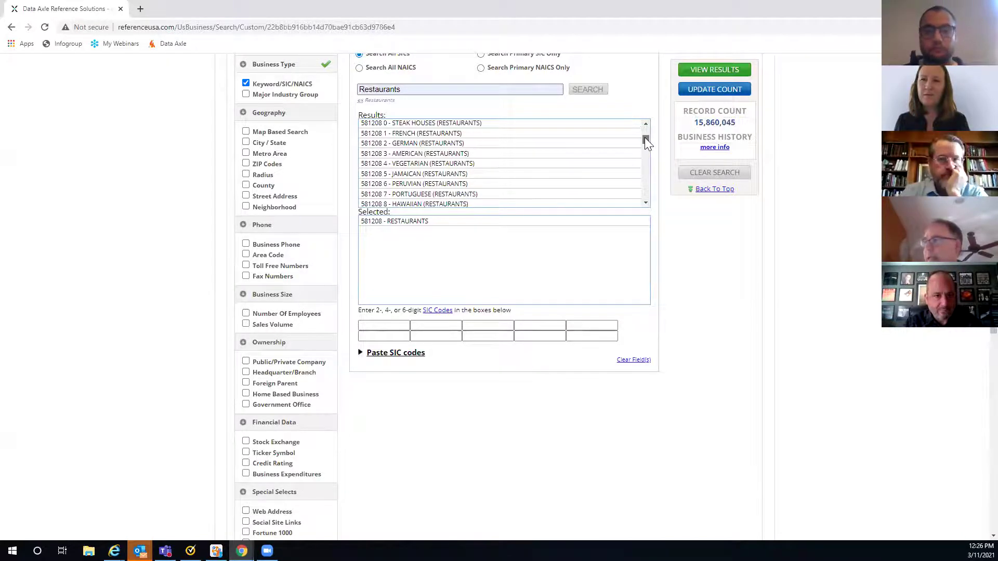
left_click_drag(646, 138, 648, 147)
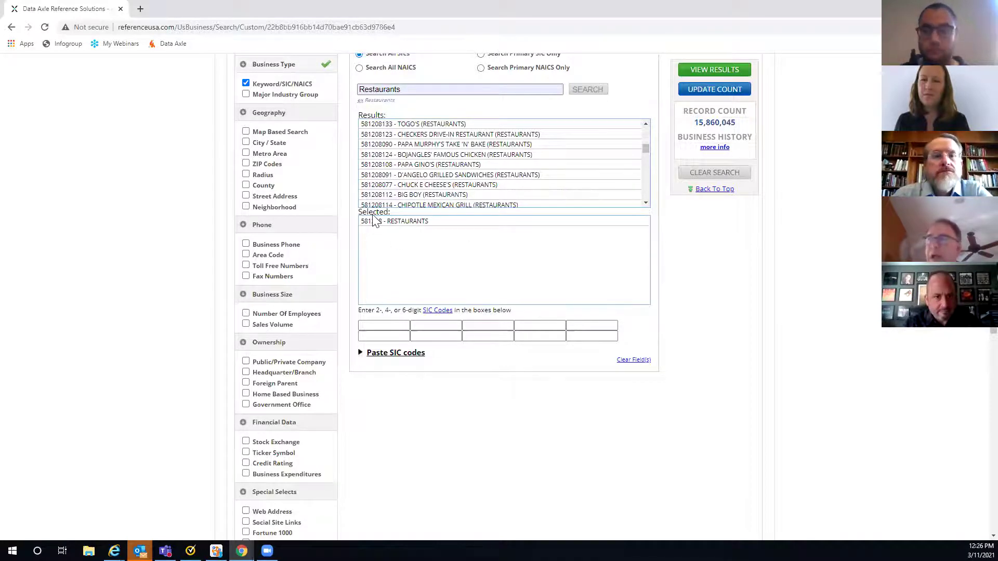
- Enable the County criterion under Geography, choose California as the state and select Alameda, CA
left_click(246, 185)
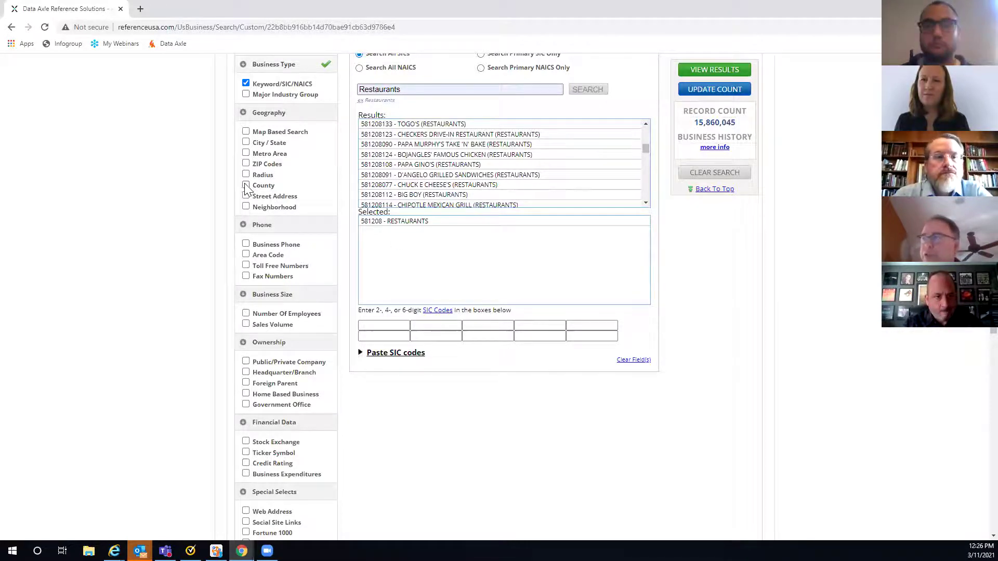
scroll(468, 149, "down", 5)
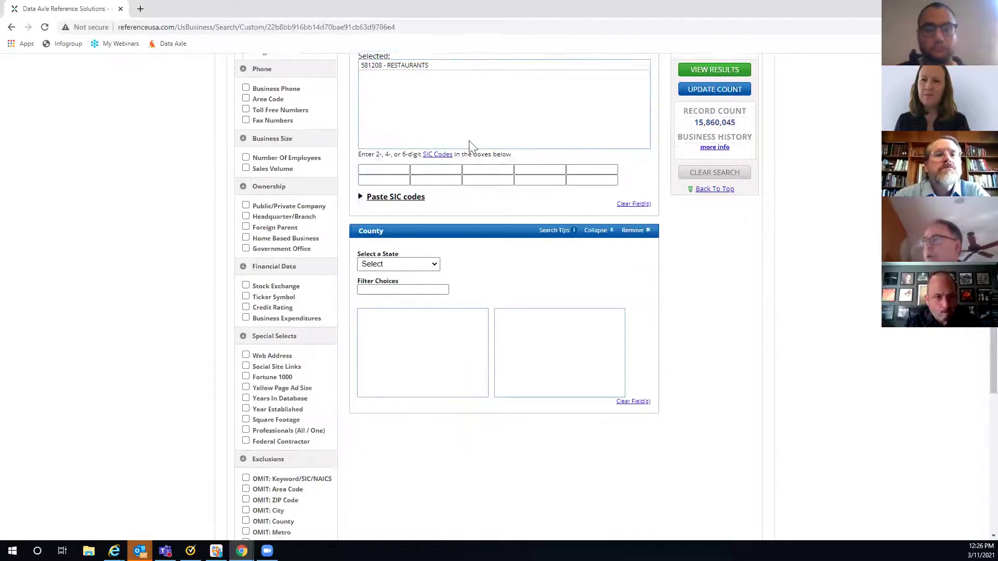
left_click(434, 161)
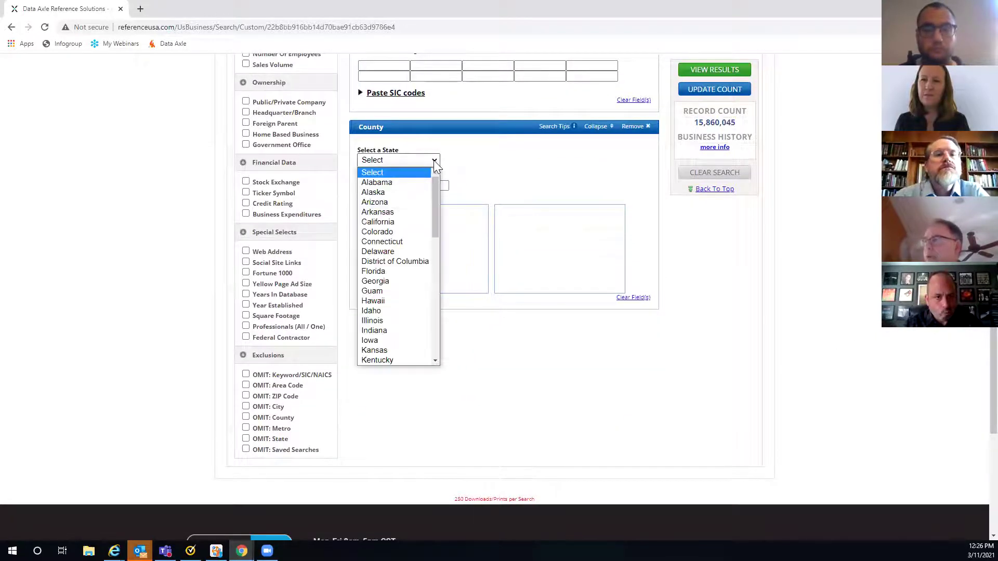
scroll(436, 187, "down", 1)
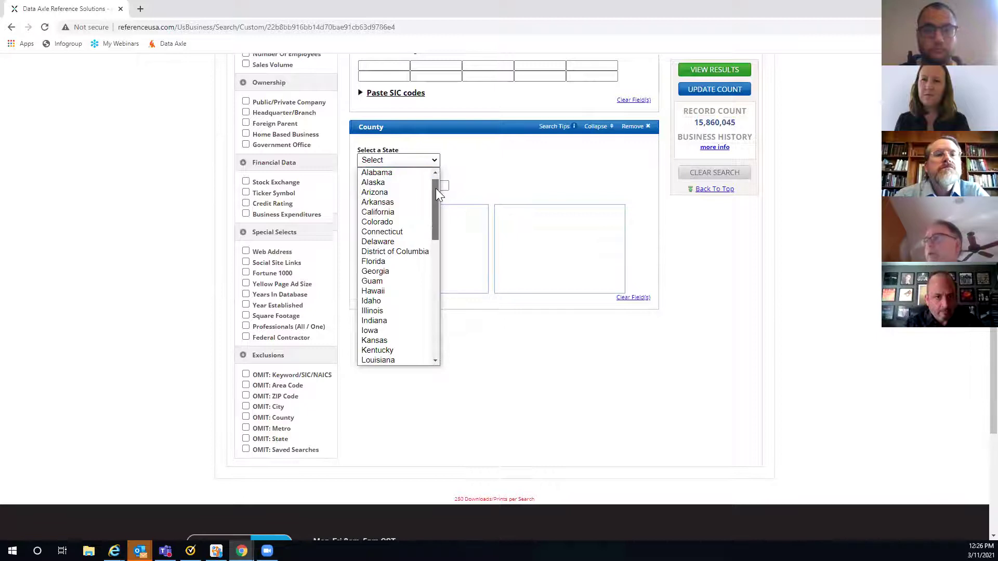
left_click(378, 212)
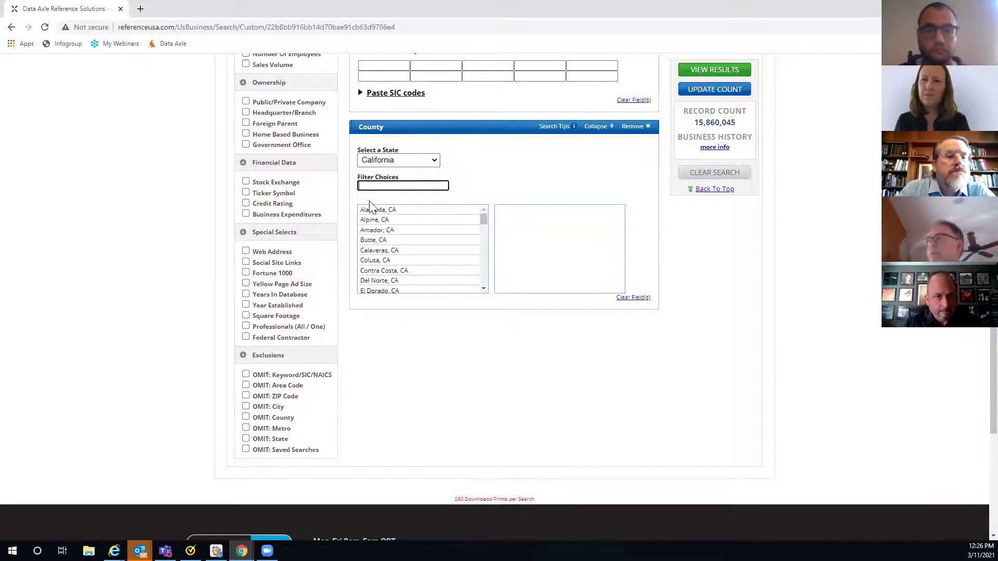
left_click_drag(369, 211, 565, 217)
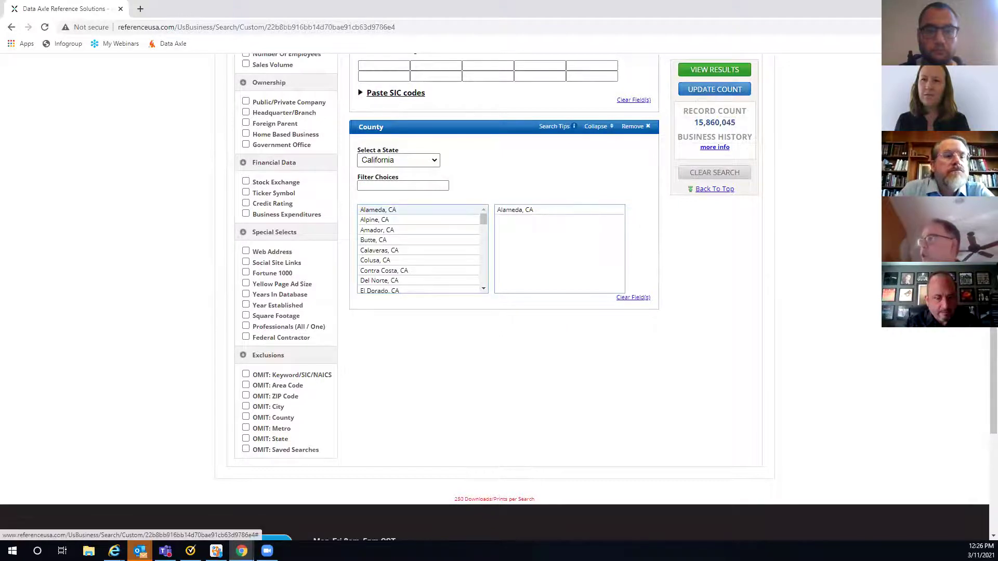
- Update the record count for all SICs, and again with the search restricted to Search Primary SIC Only
scroll(699, 87, "up", 5)
scroll(717, 175, "up", 4)
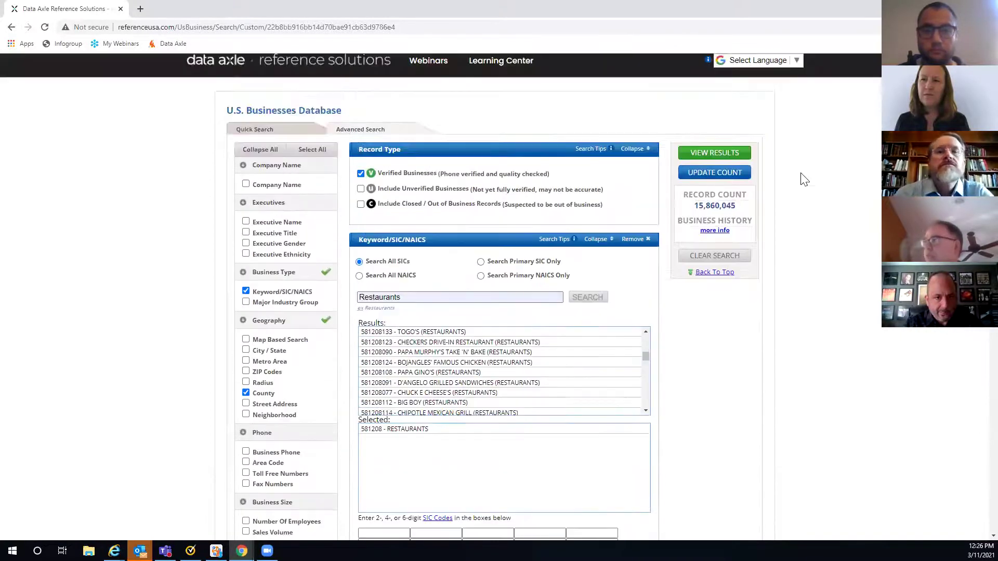
left_click(717, 172)
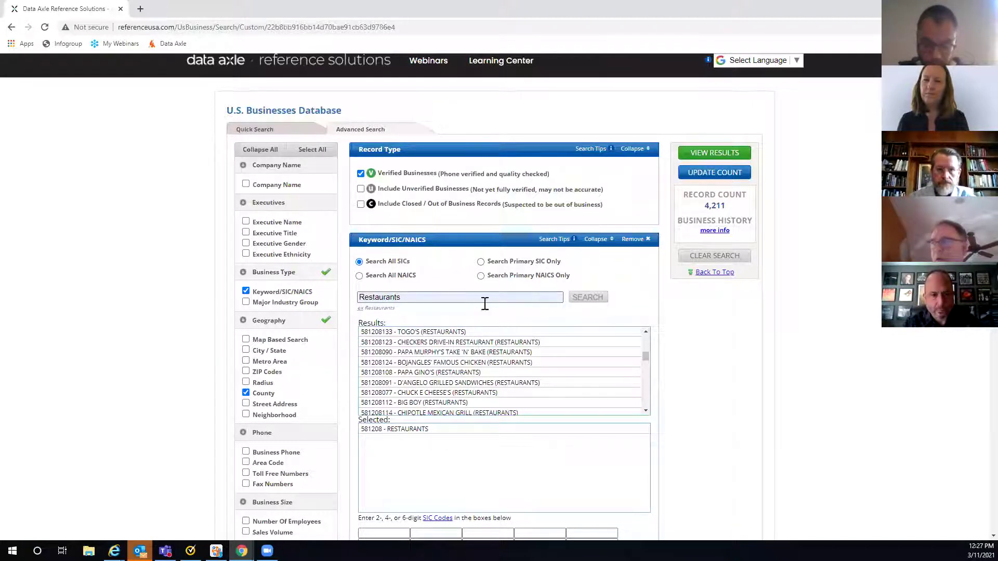
left_click(481, 261)
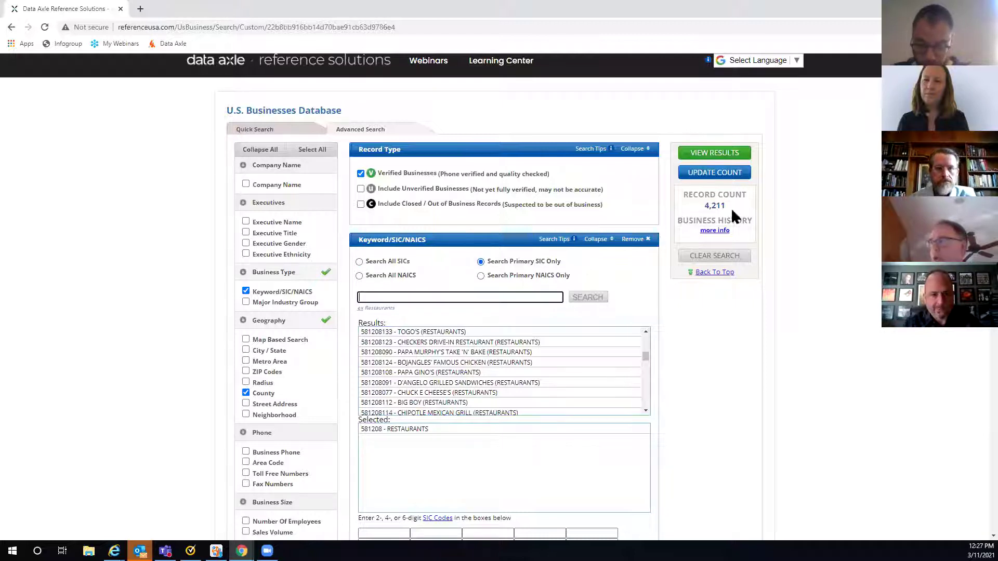
left_click(711, 175)
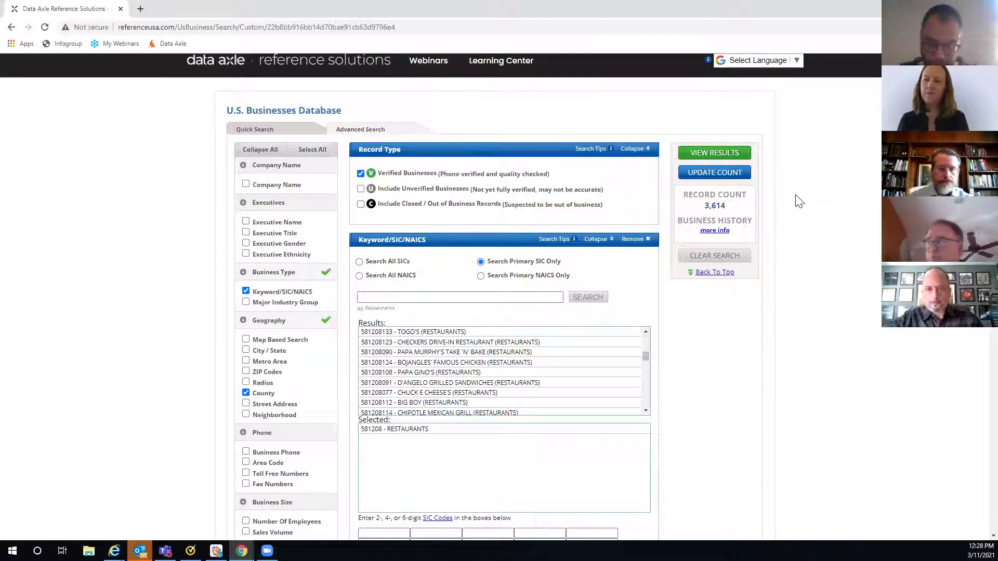
- View the search results and read the additional information about records with e-mail addresses
left_click(707, 154)
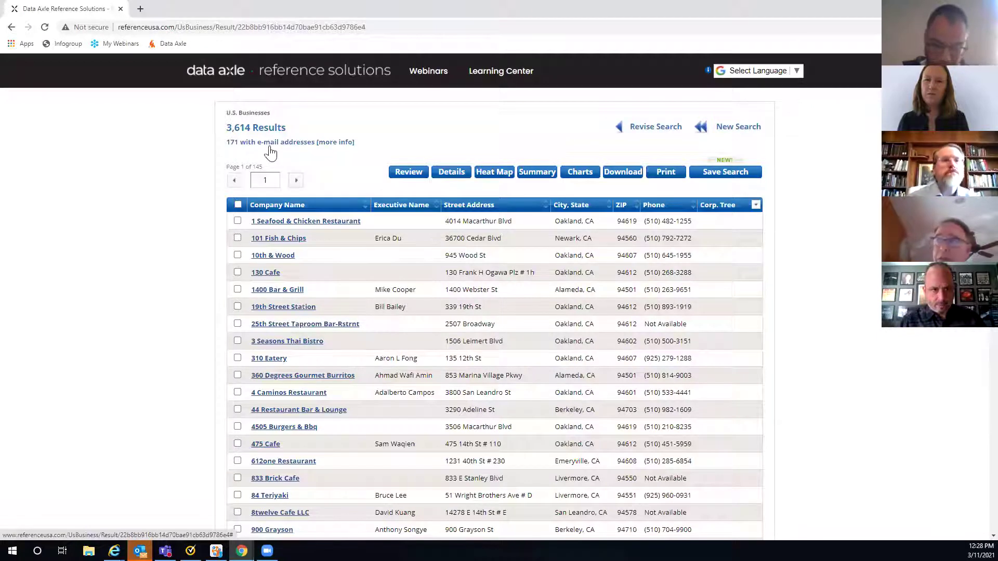
left_click(333, 147)
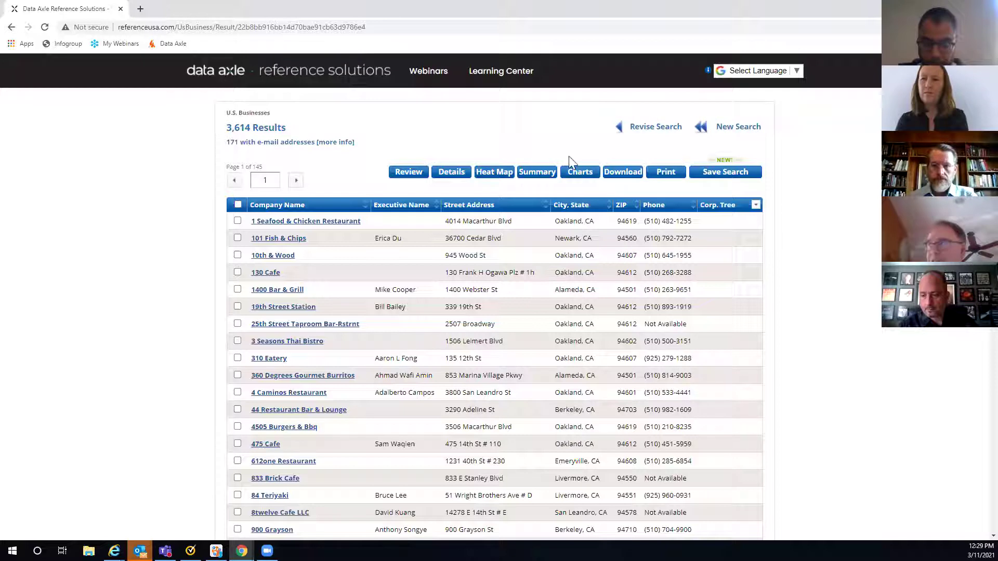
- Chart the search results, view the breakdown by Employee Size, and return to the results list
left_click(577, 172)
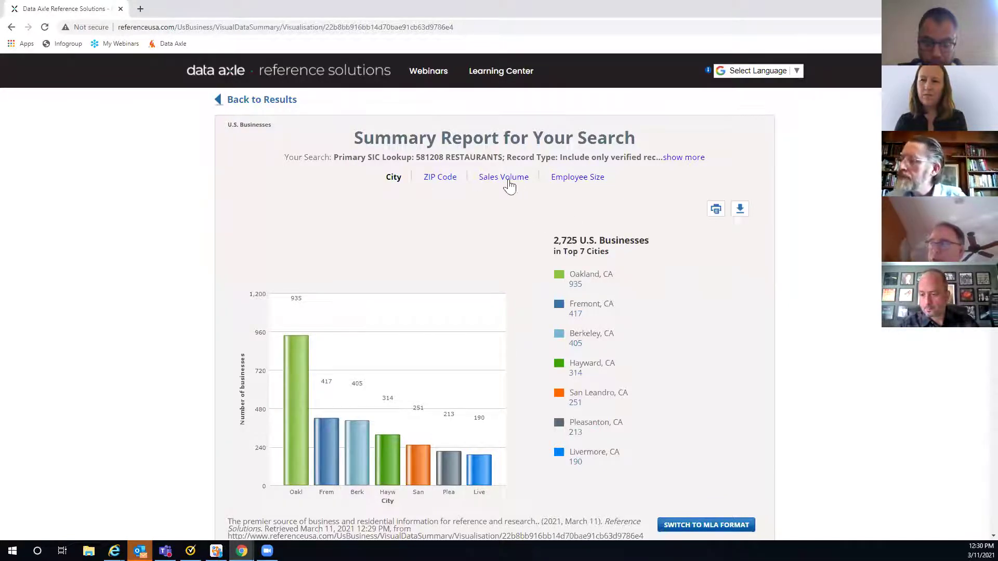
left_click(571, 179)
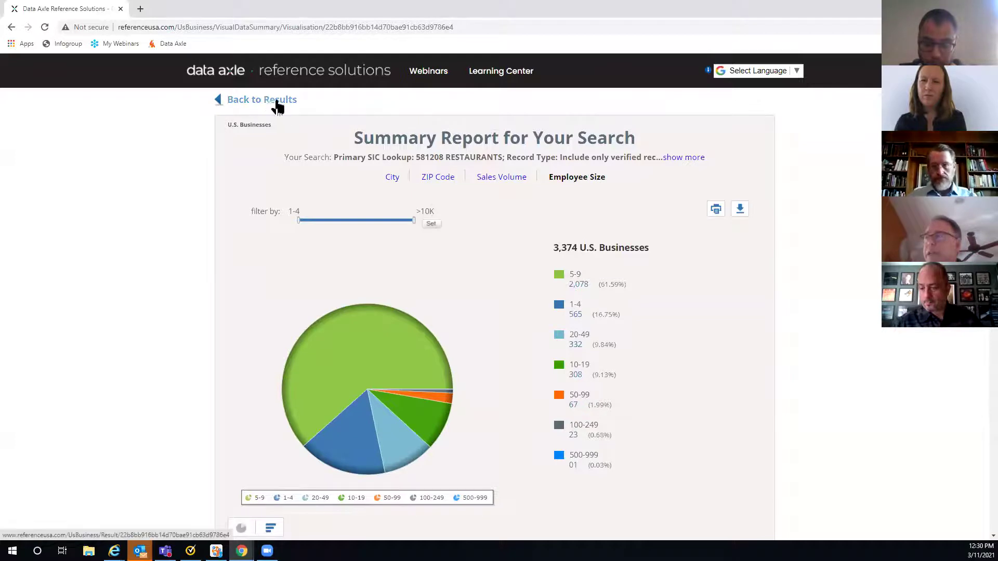
left_click(272, 102)
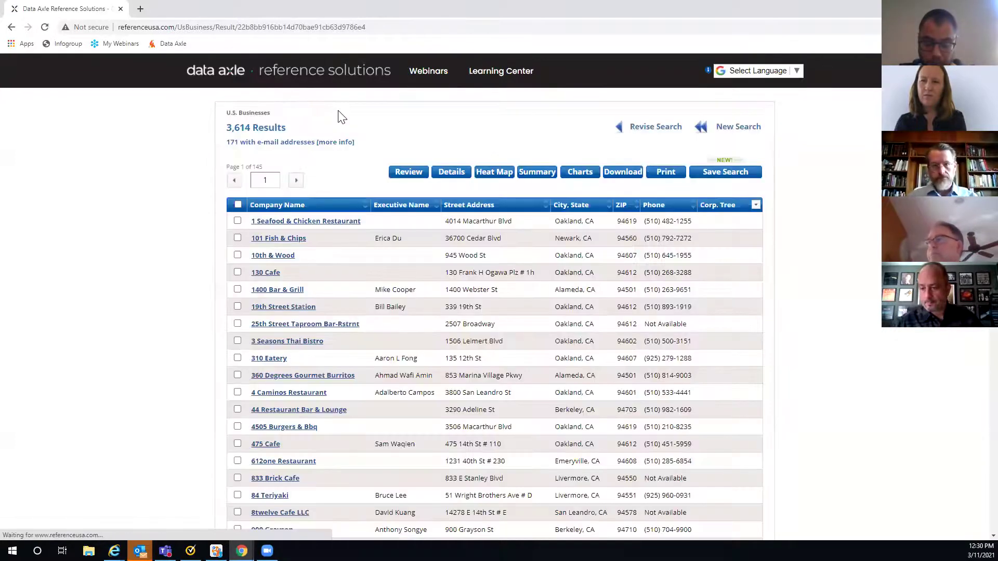
- Open the Heat Map of the restaurant results and bring its map into view
left_click(494, 176)
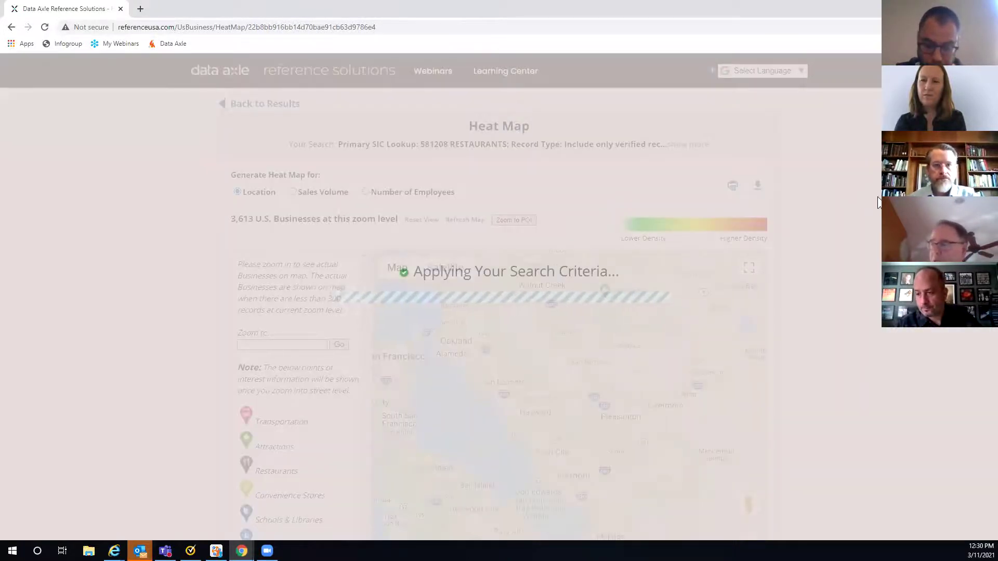
scroll(877, 201, "down", 3)
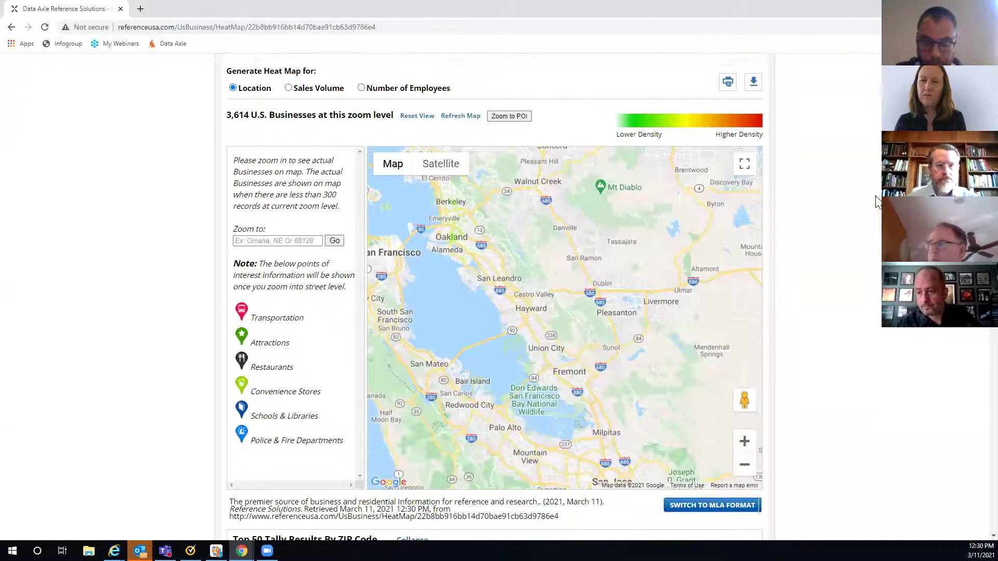
- Examine the heat map and its Points of Interest options at a closer zoom around Oakland and Hayward, and return to the results list
left_click_drag(682, 238, 722, 244)
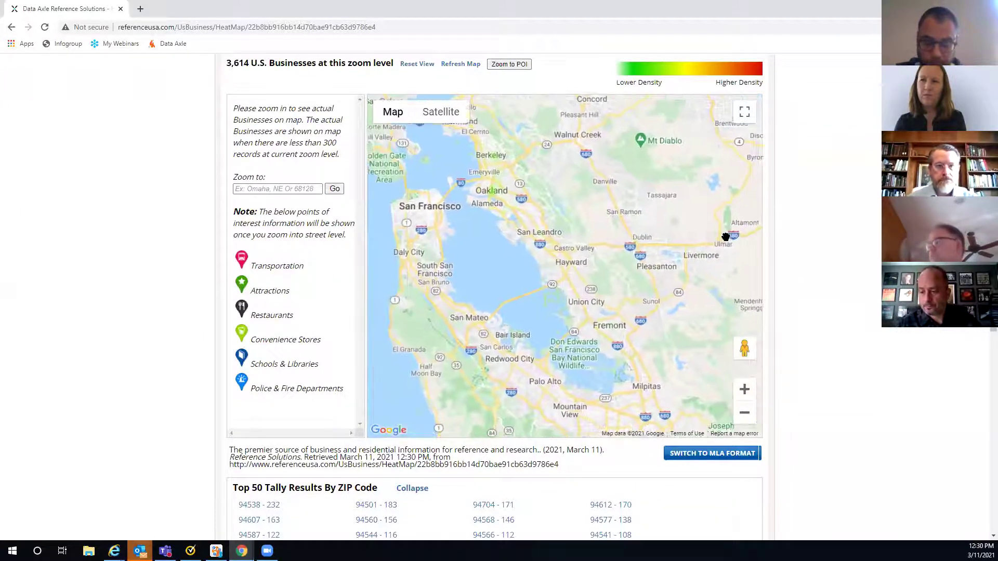
left_click(743, 390)
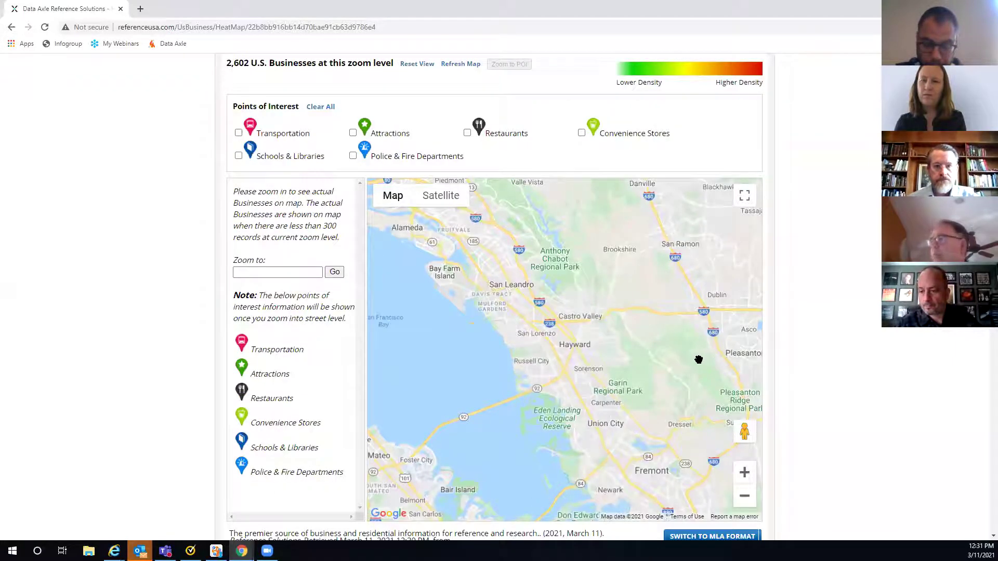
left_click_drag(660, 383, 670, 403)
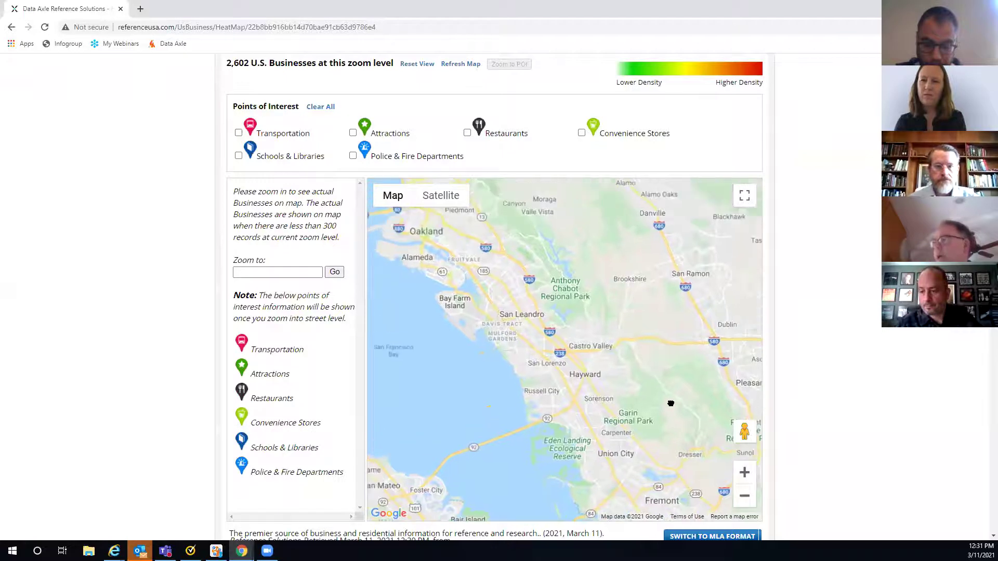
left_click_drag(472, 265, 574, 270)
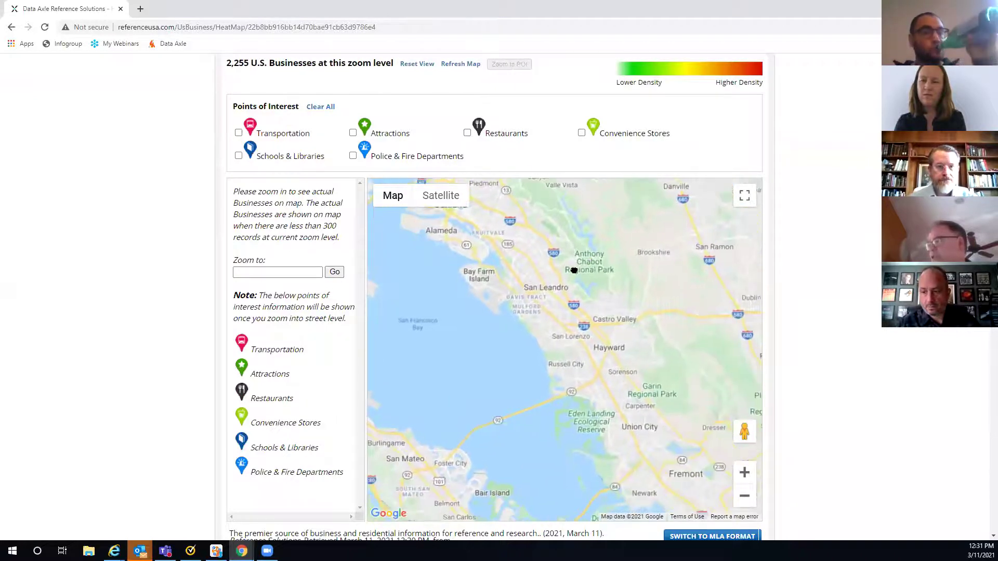
scroll(634, 279, "up", 2)
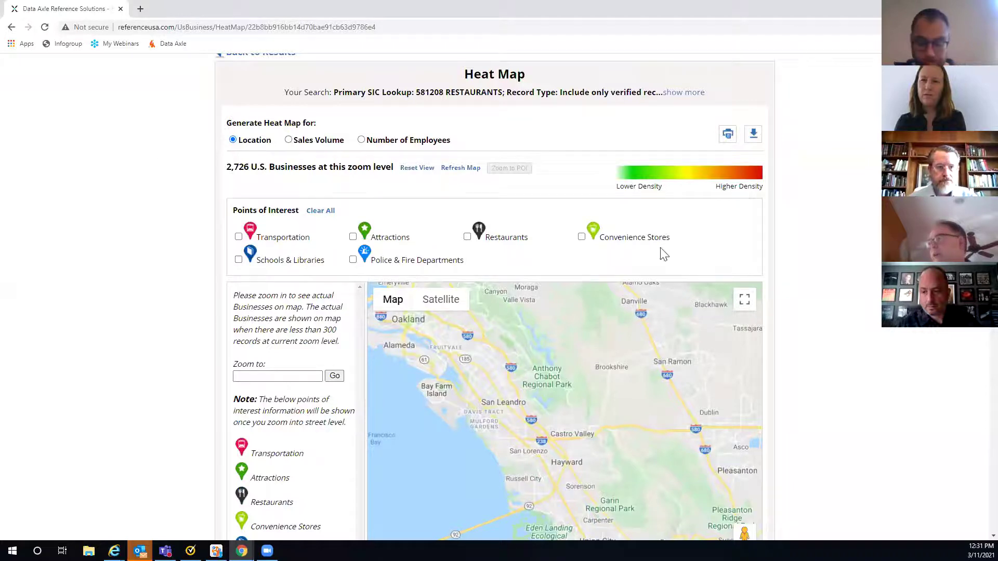
scroll(802, 238, "down", 2)
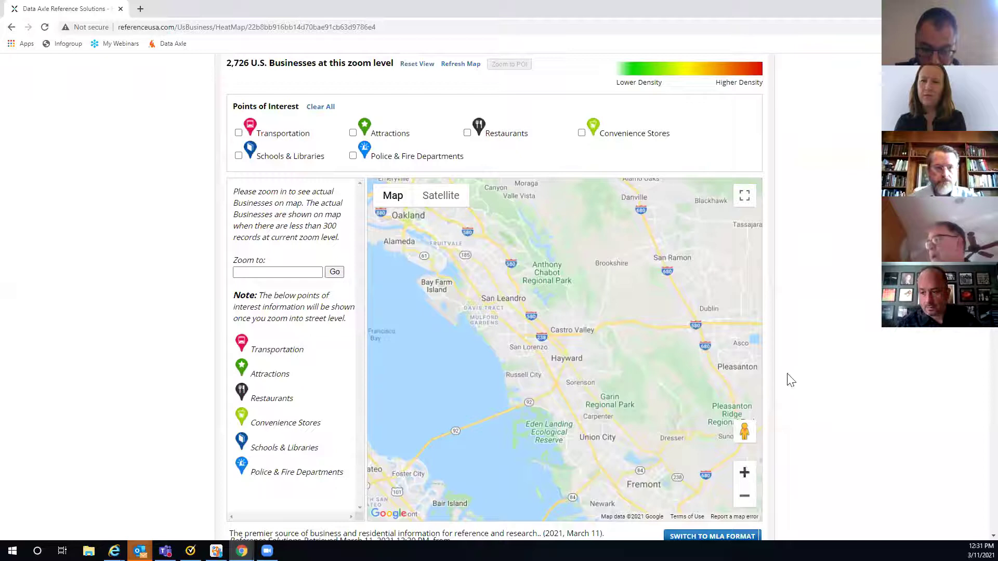
scroll(785, 375, "up", 3)
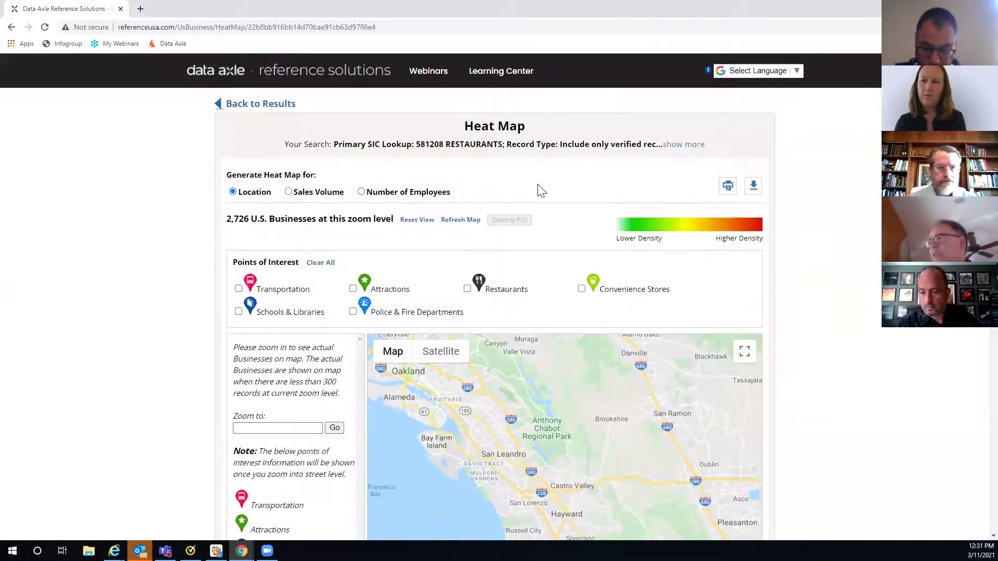
left_click(240, 105)
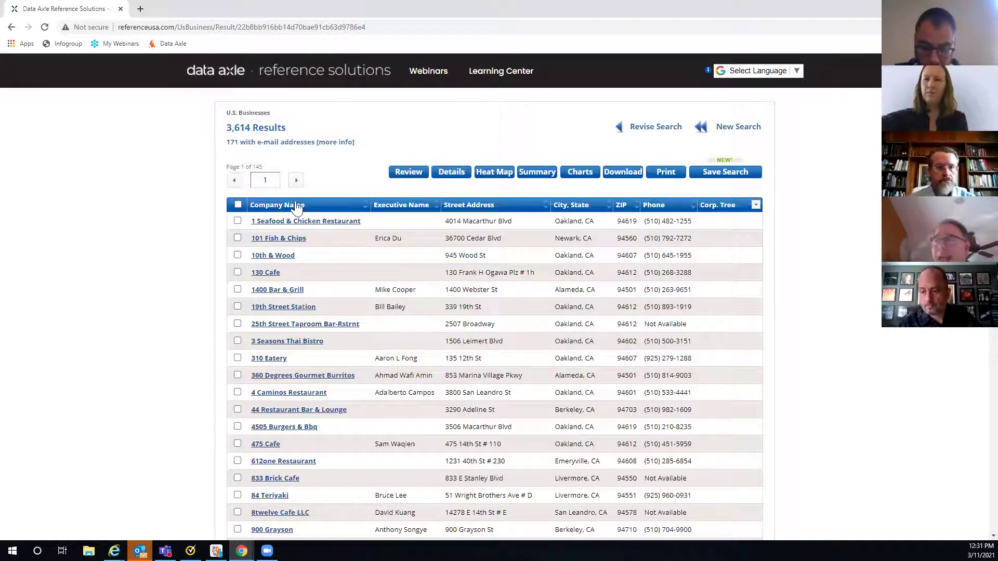
- Select all the restaurant records on results pages 1 through 5
scroll(794, 217, "down", 6)
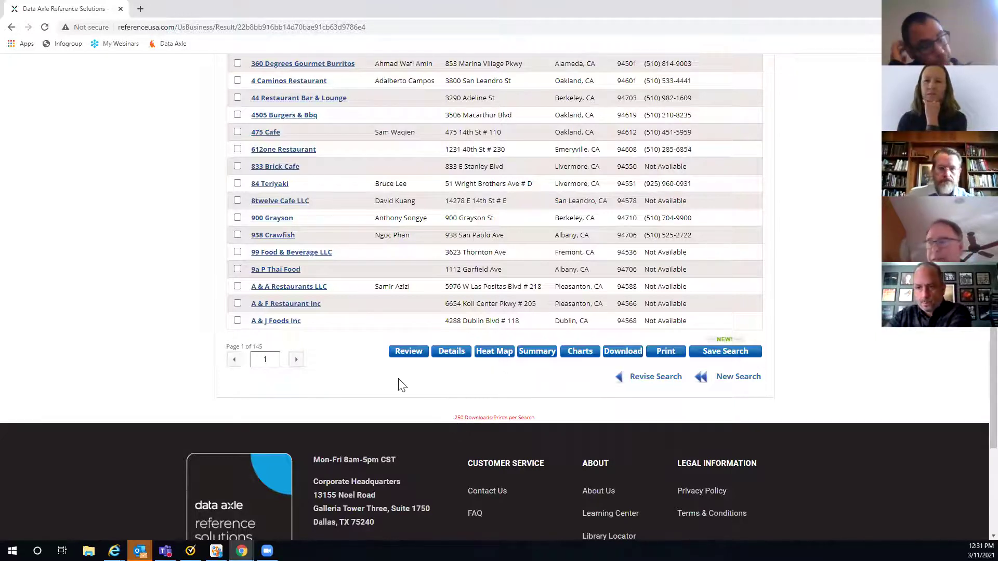
scroll(388, 374, "up", 4)
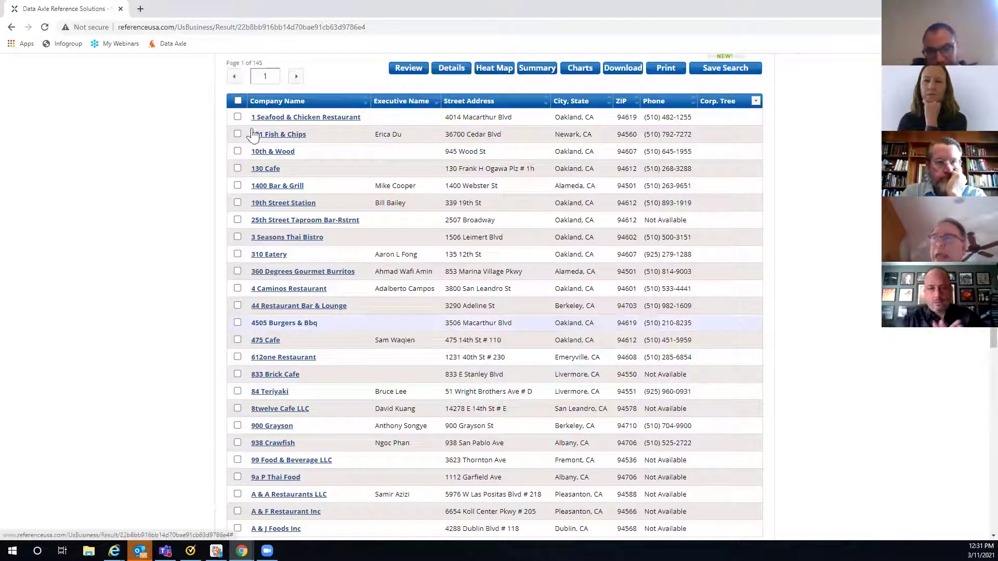
left_click(238, 101)
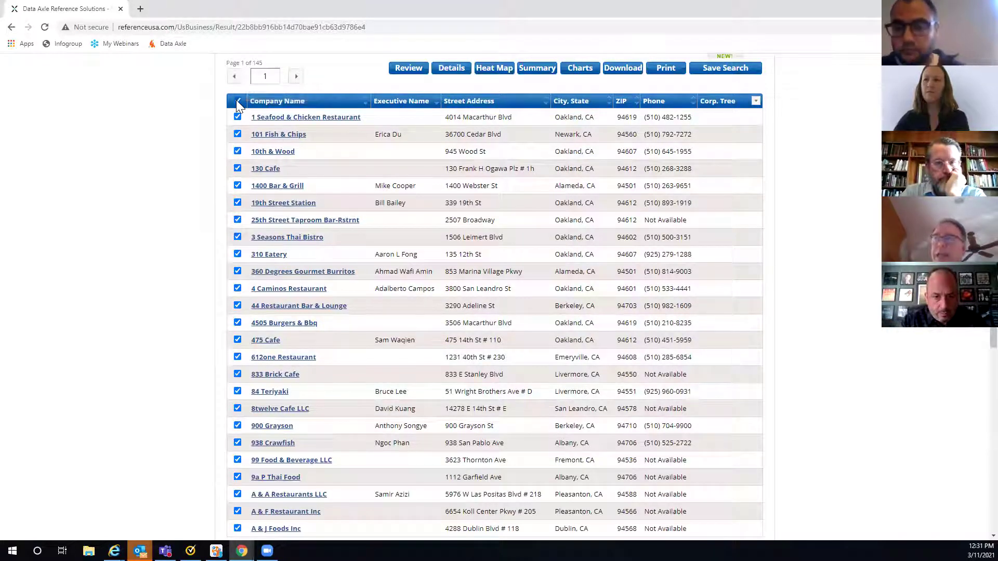
left_click(297, 76)
left_click(238, 101)
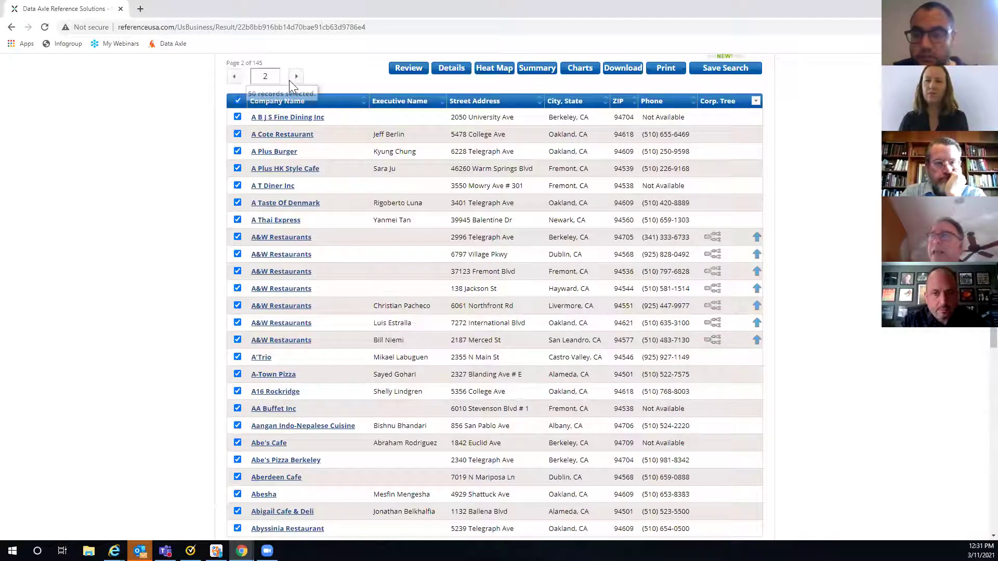
left_click(297, 75)
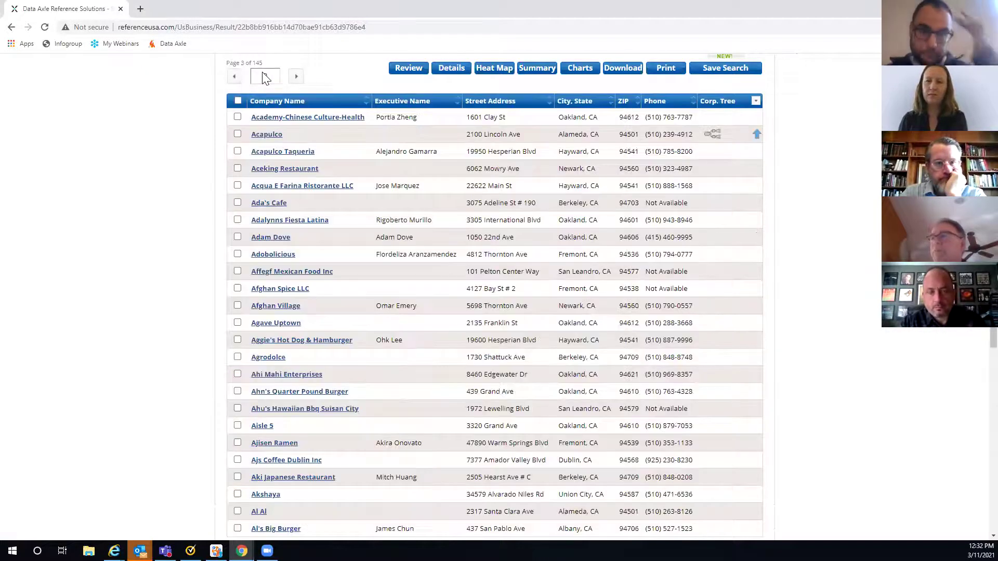
left_click(238, 101)
left_click(238, 101)
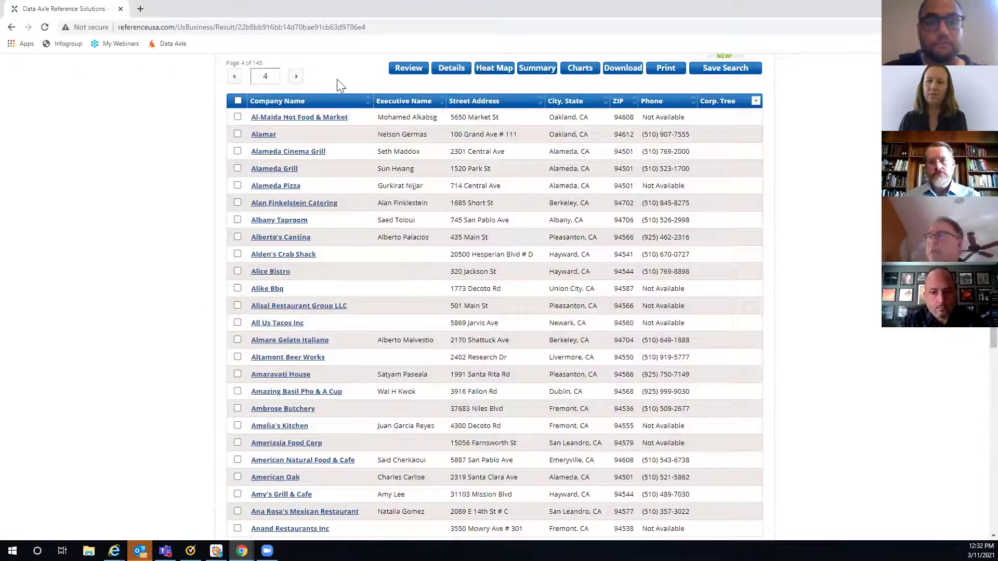
left_click(296, 76)
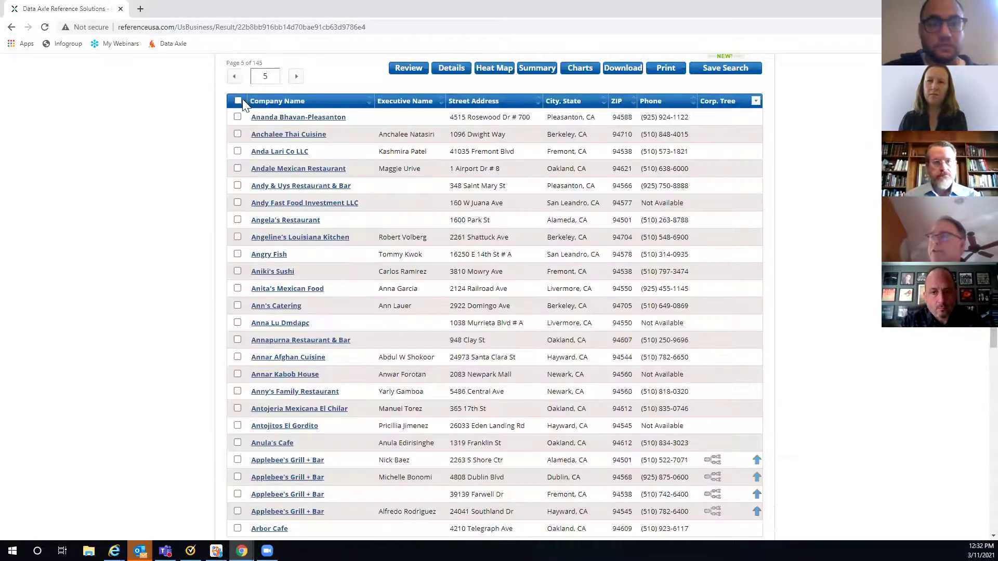
left_click(239, 100)
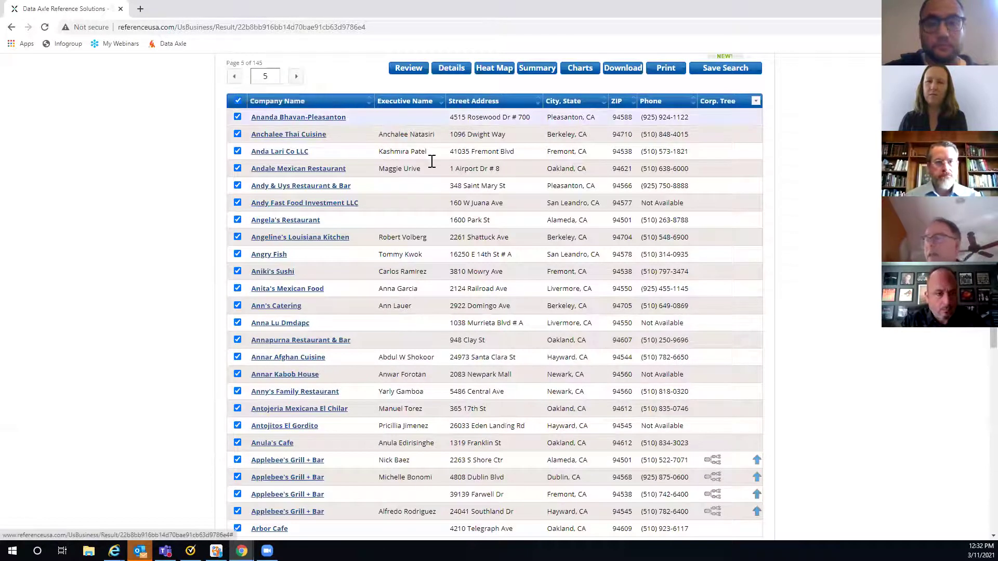
scroll(431, 161, "down", 1)
scroll(489, 150, "up", 1)
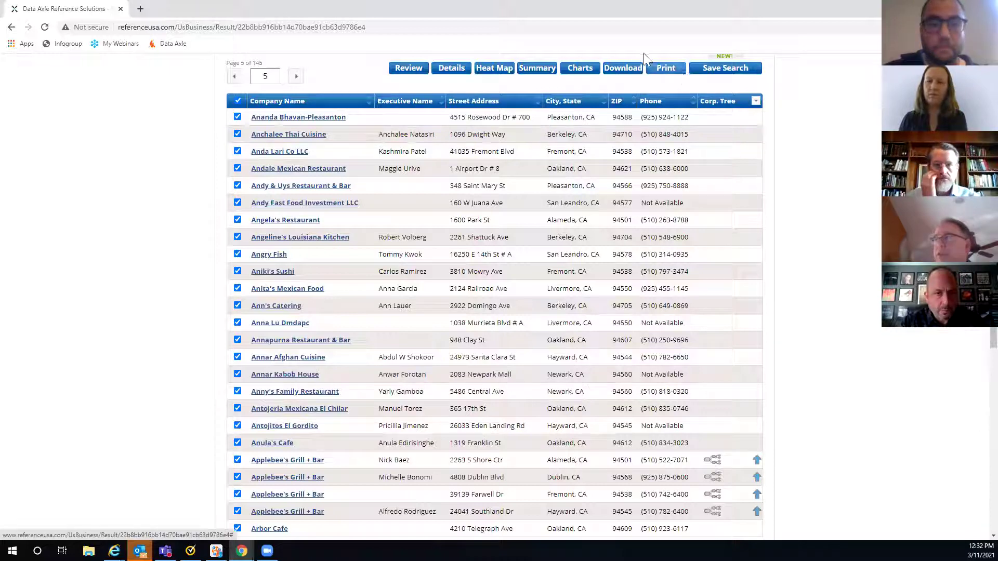
- Download the selected records as a Comma Delimited file with the Summary level of detail, and open the file in Excel
left_click(617, 73)
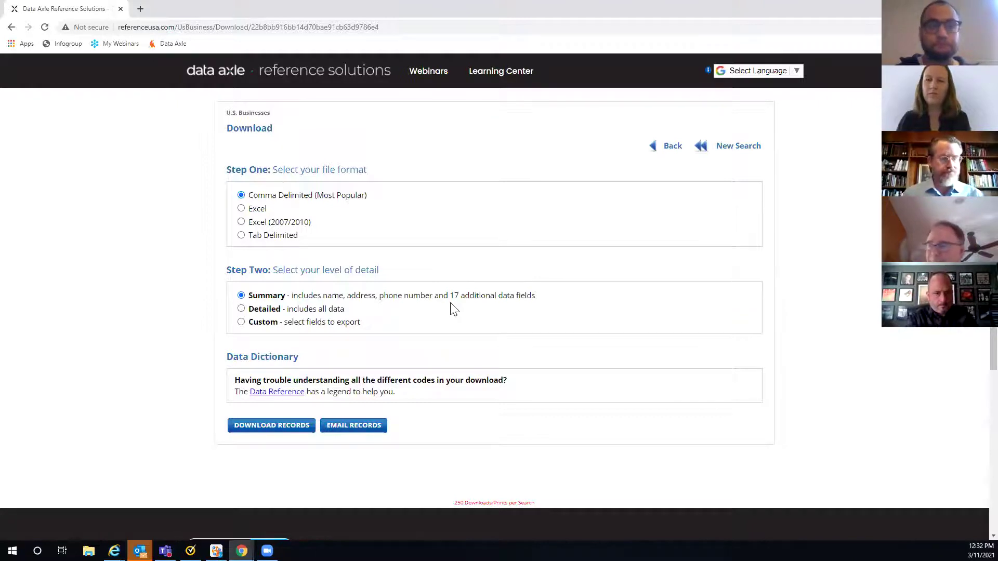
left_click(261, 428)
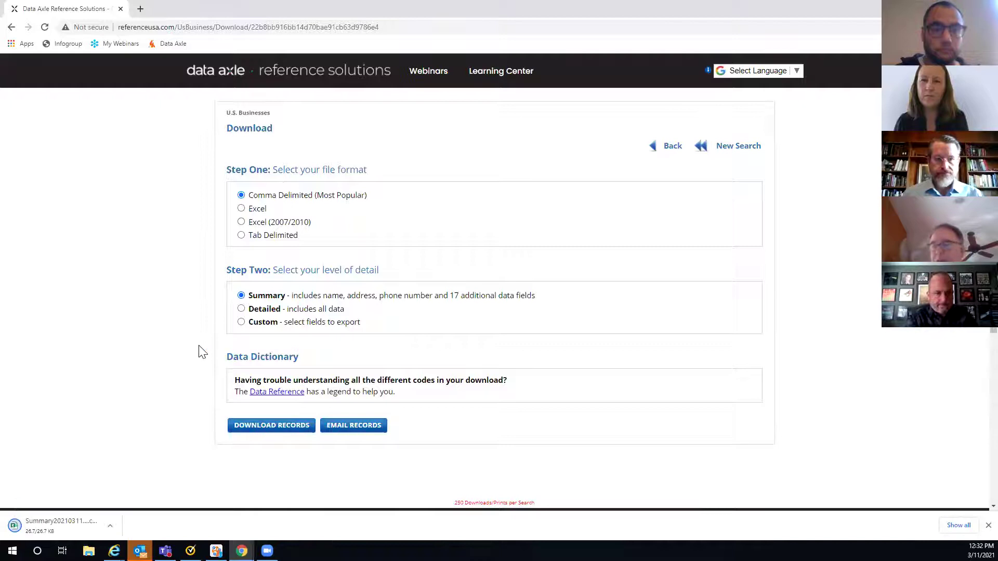
left_click(60, 525)
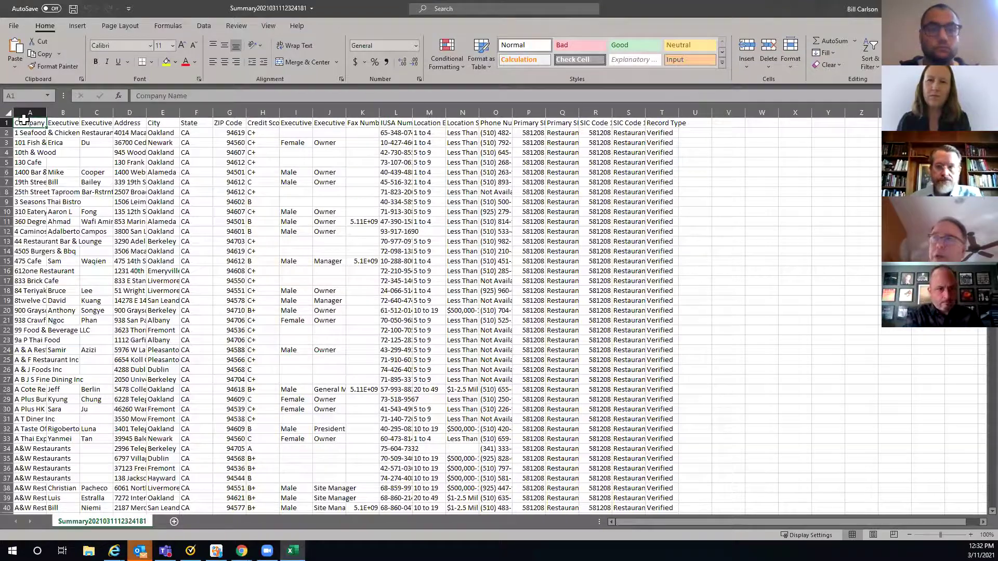
- Select the whole downloaded worksheet, bring up its Copy option, and close the spreadsheet
left_click(8, 113)
right_click(77, 177)
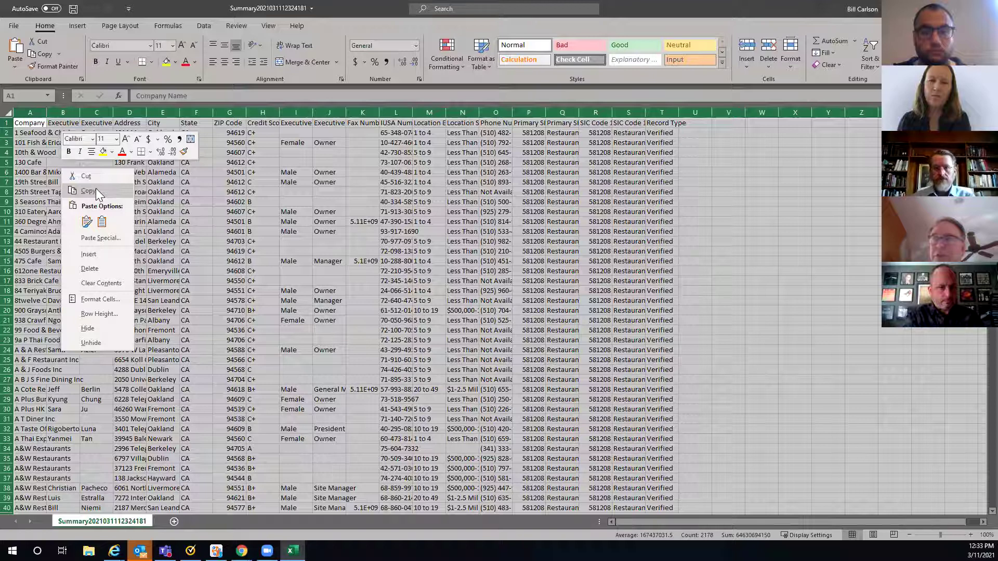
key("Escape")
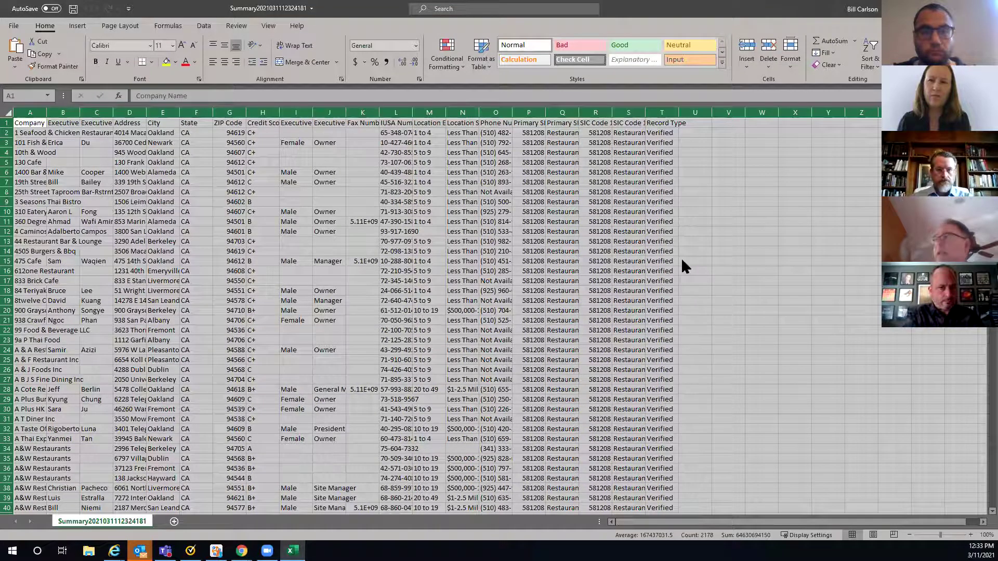
key("alt+F4")
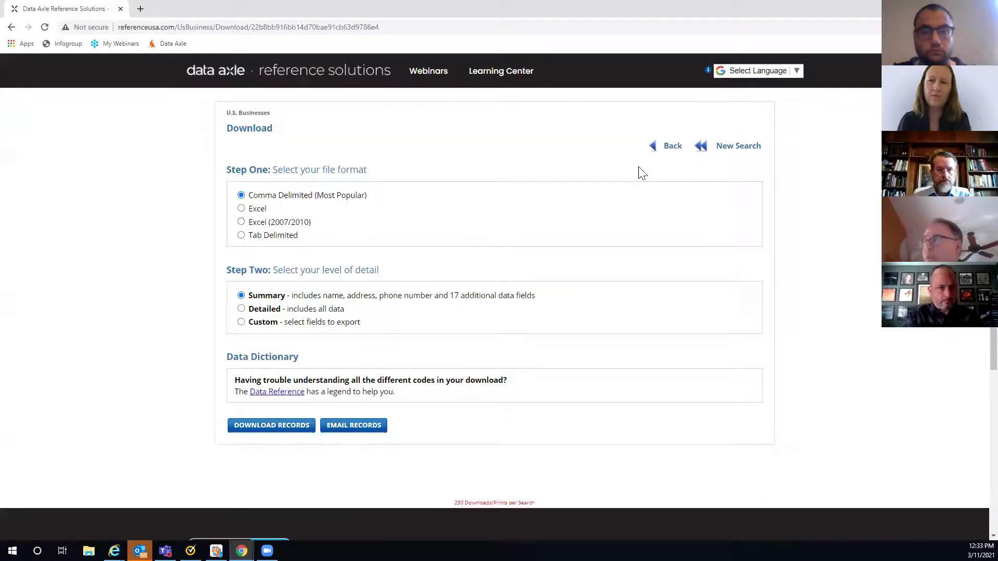
- Clear the record selection by reloading the results from the search criteria, and go to results page 11
left_click(672, 146)
scroll(666, 147, "up", 2)
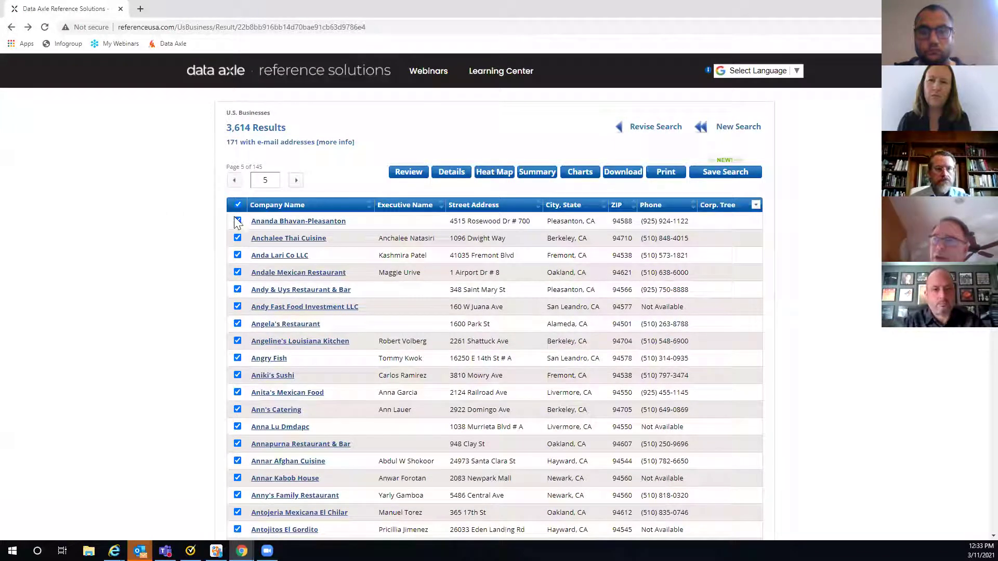
left_click(641, 134)
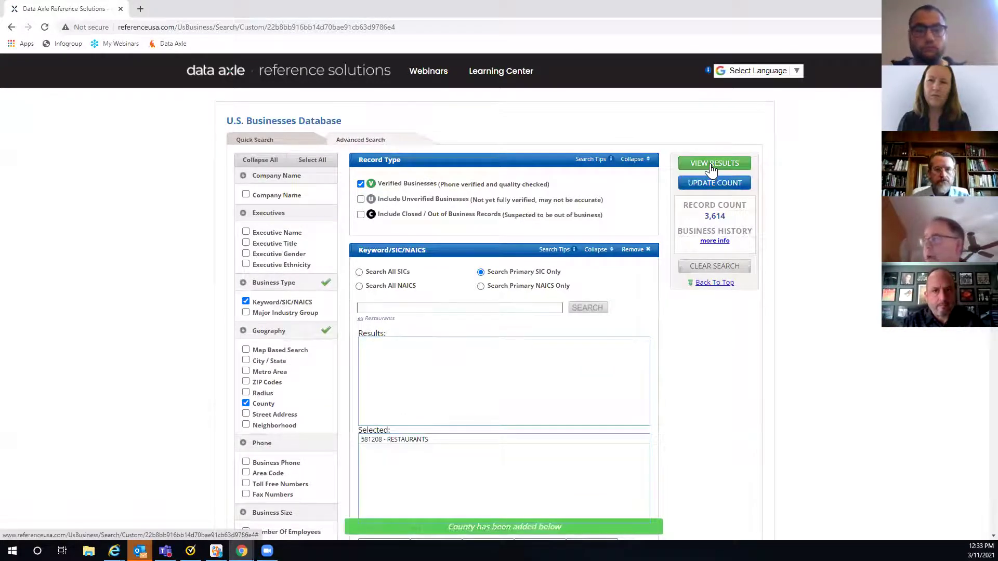
left_click(711, 165)
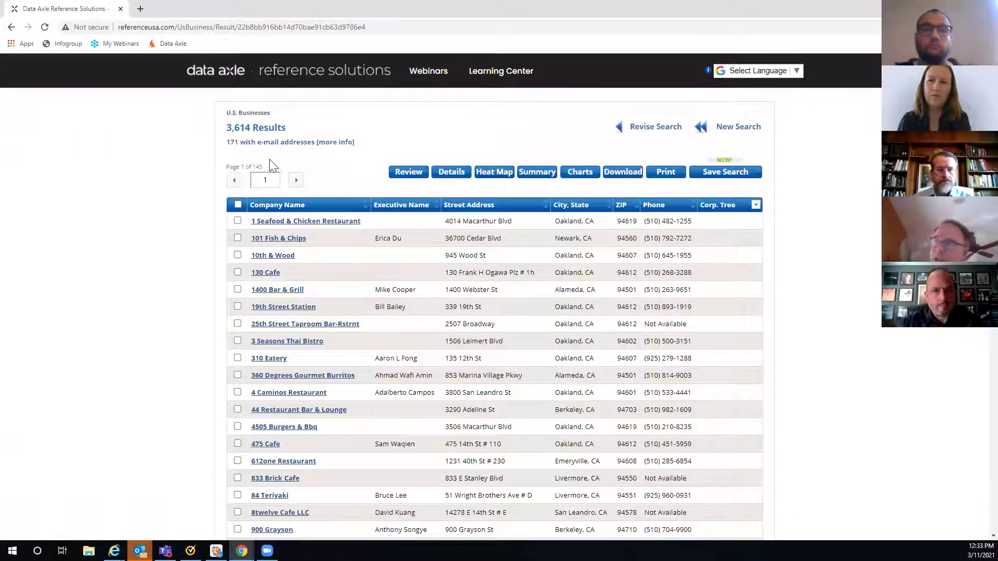
left_click(269, 181)
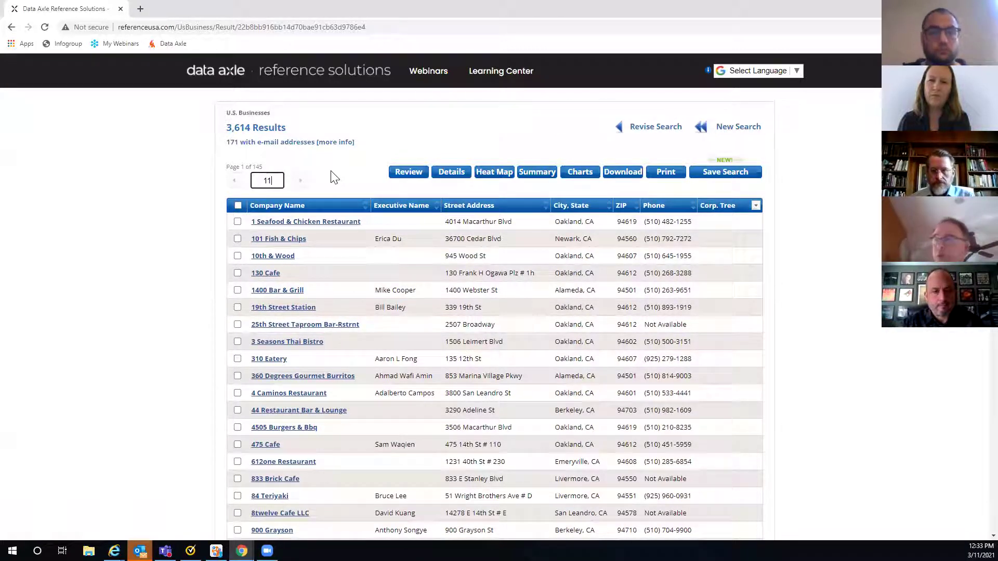
key("Return")
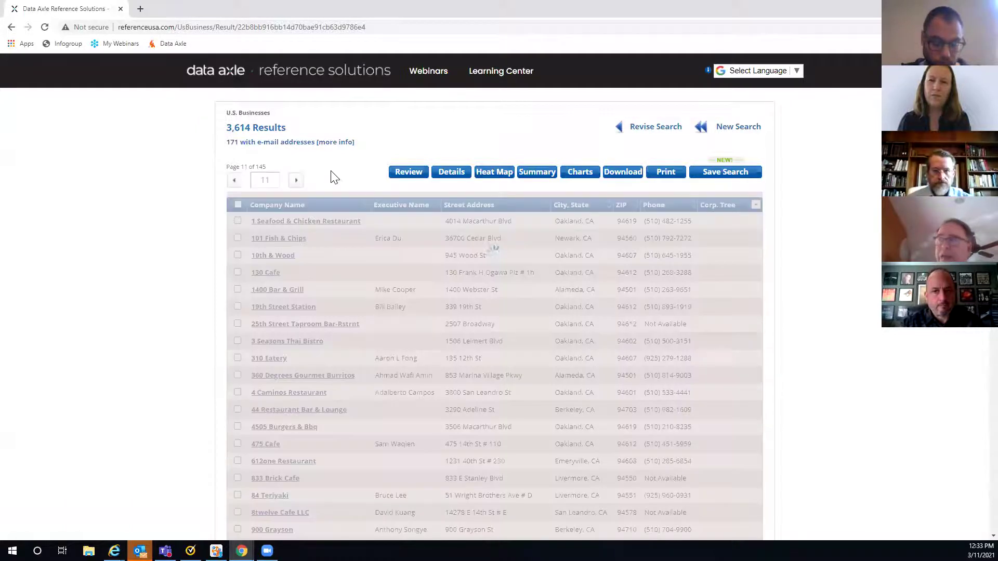
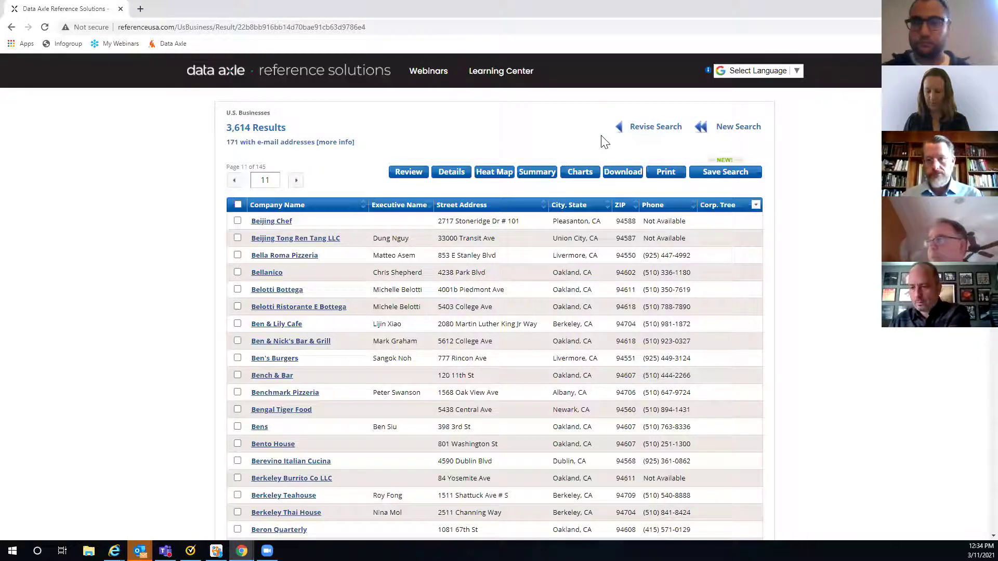
- Revise the search and remove the County criterion
left_click(644, 132)
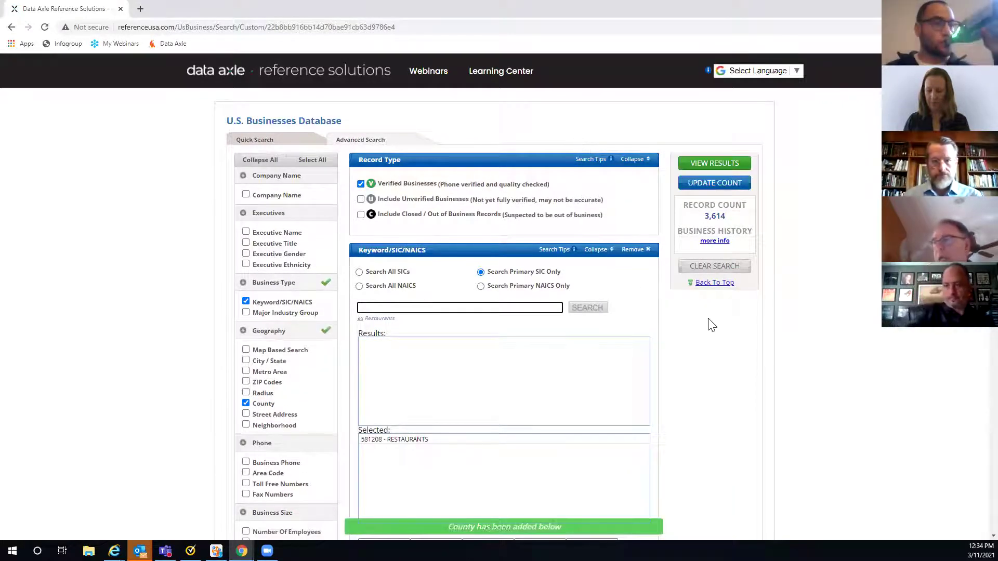
scroll(278, 300, "down", 2)
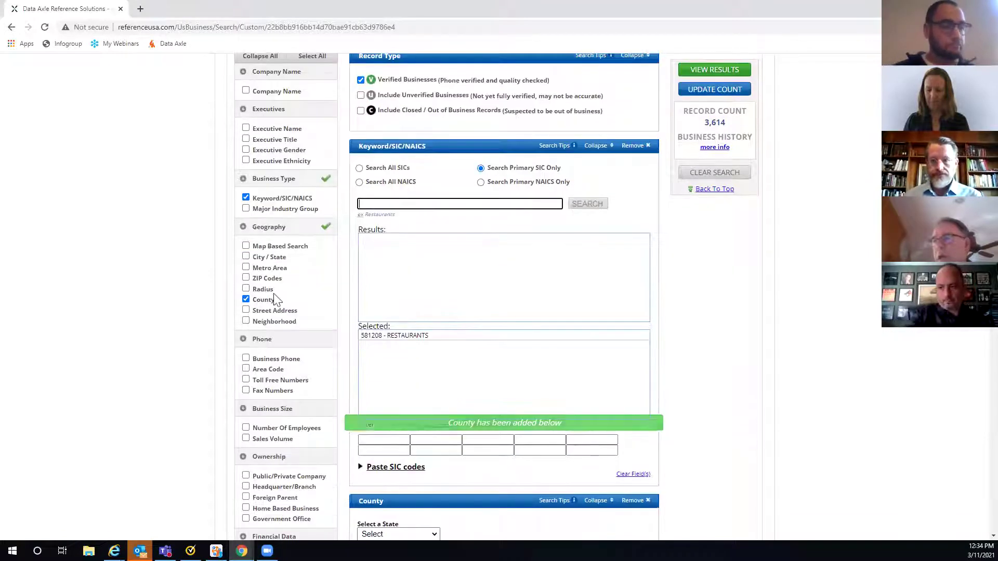
left_click(248, 300)
scroll(729, 311, "down", 1)
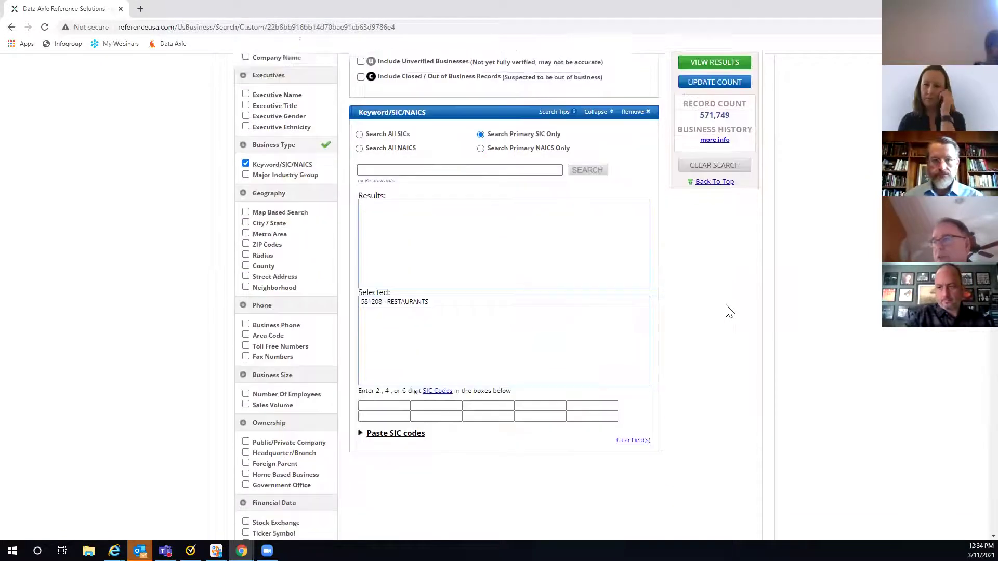
- Add the Number Of Employees and Web Address criteria to the restaurant search
scroll(729, 311, "down", 1)
left_click(245, 324)
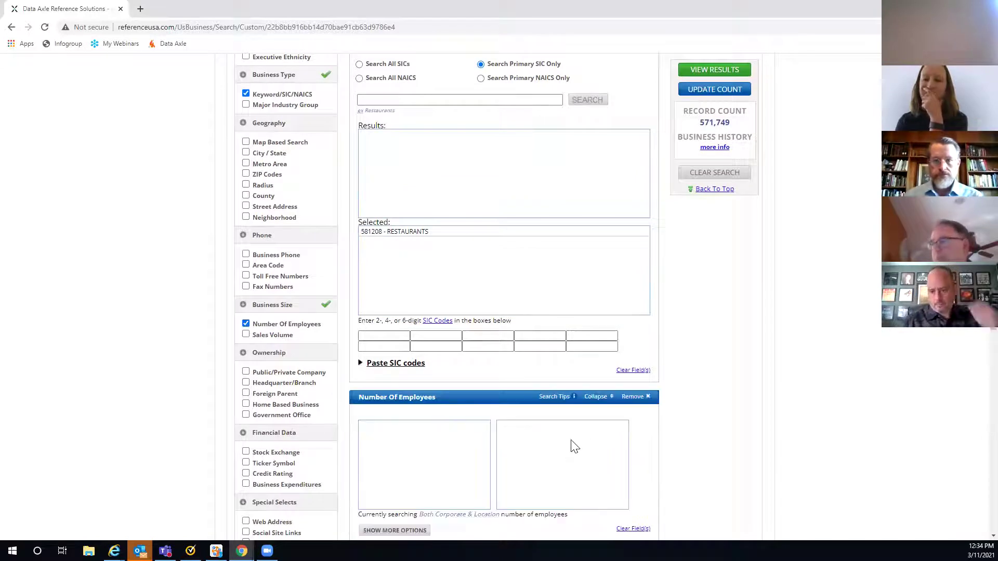
scroll(370, 435, "down", 2)
left_click(245, 419)
scroll(463, 395, "down", 2)
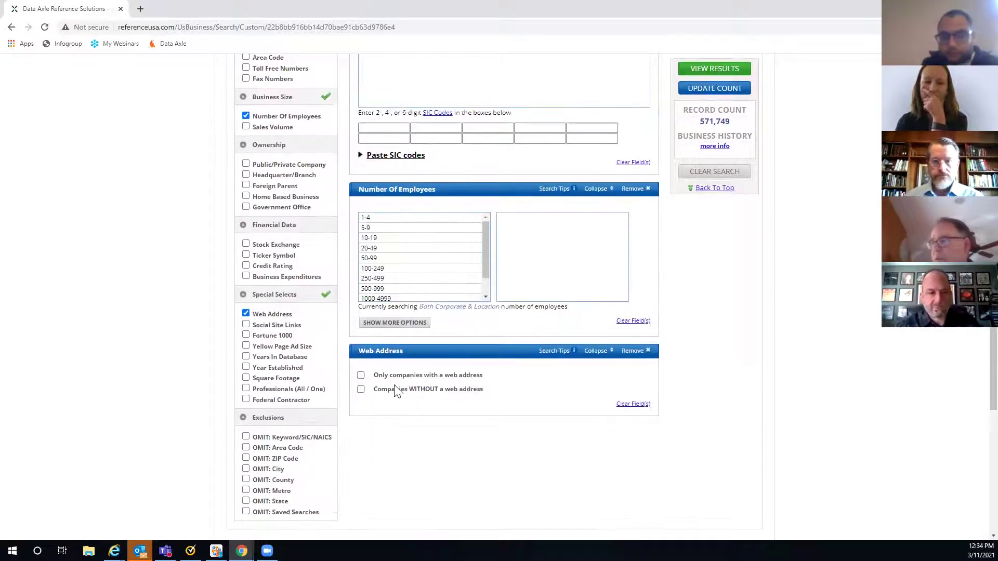
left_click(359, 376)
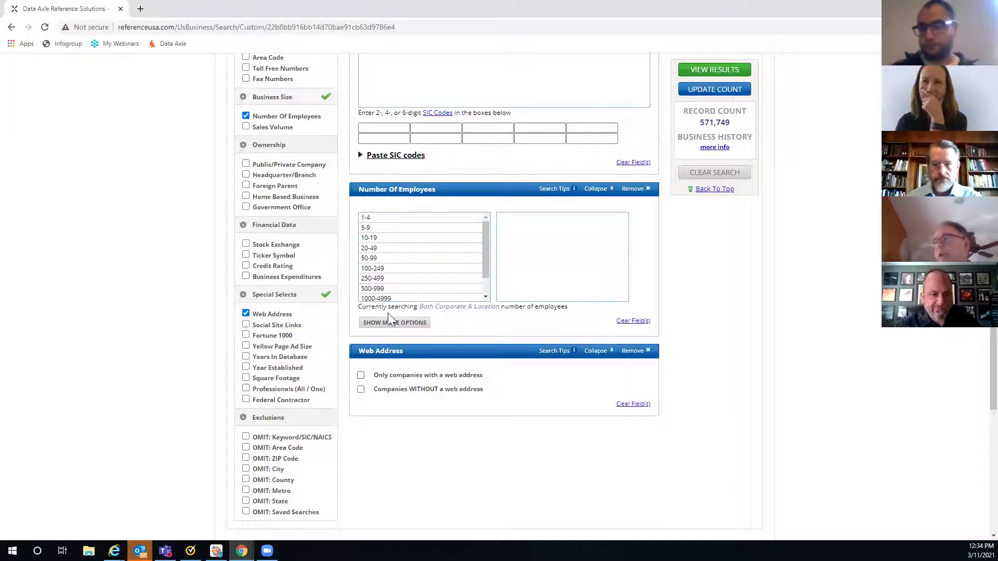
- Limit the search to businesses with 10-19 and 20-49 employees and only companies with a web address
left_click(409, 238)
left_click(412, 249)
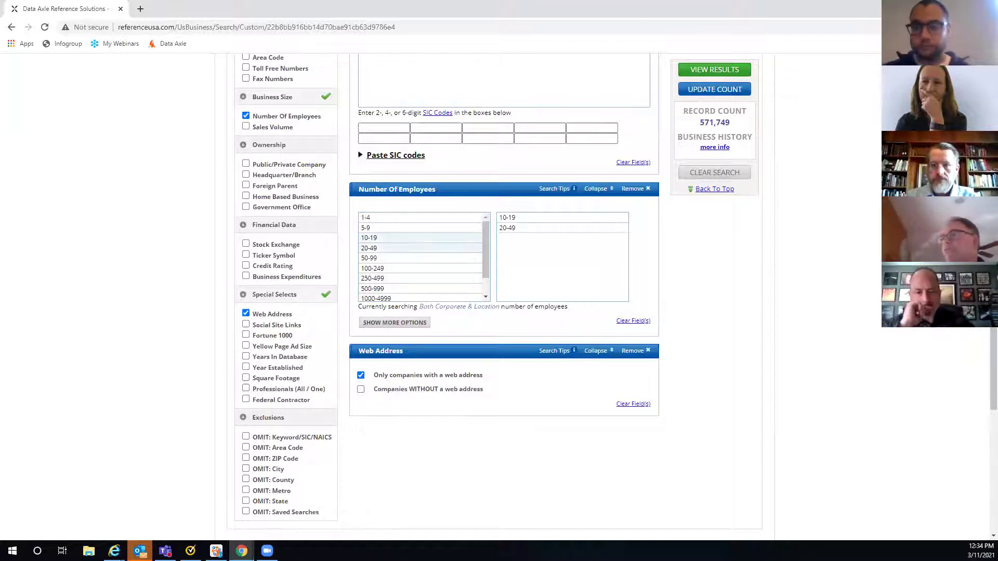
- Add the Map Based Search criterion under Geography and open its map
scroll(424, 191, "up", 5)
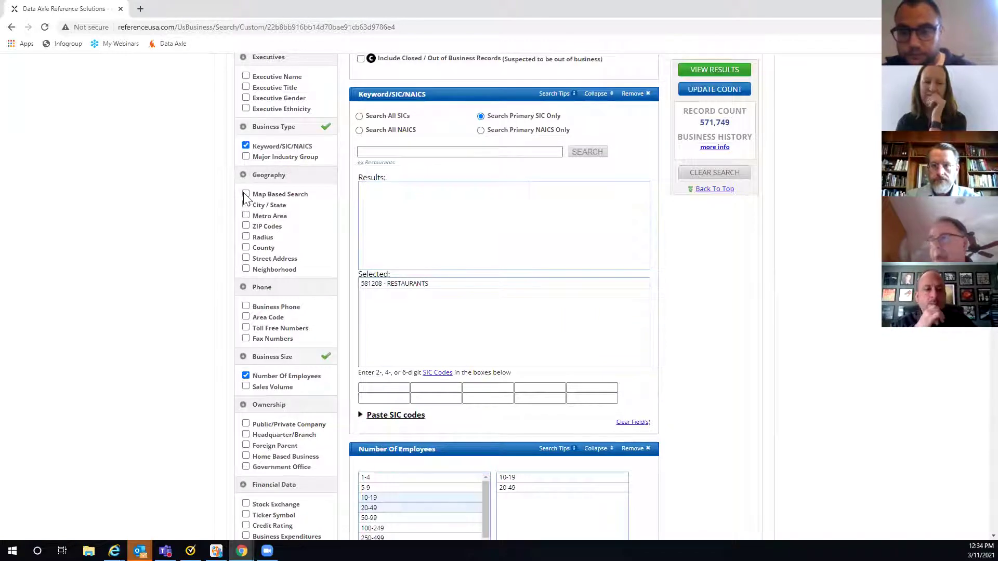
left_click(245, 195)
scroll(452, 346, "down", 1)
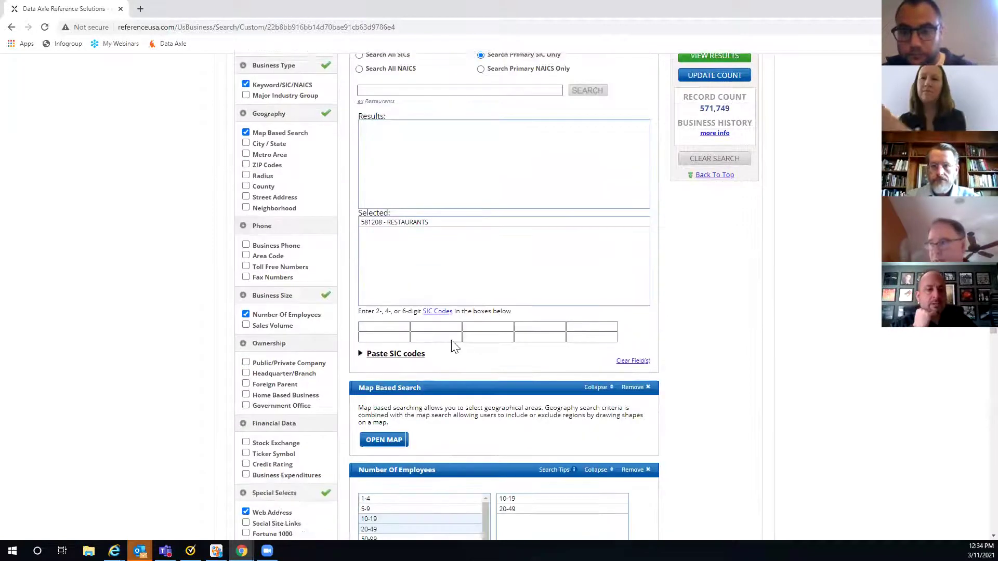
scroll(452, 346, "down", 2)
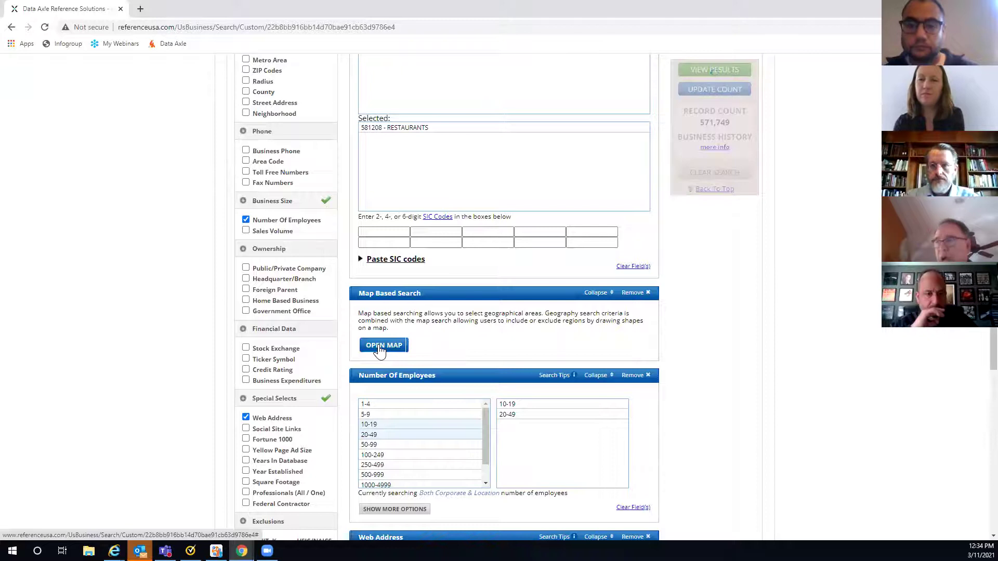
left_click(379, 344)
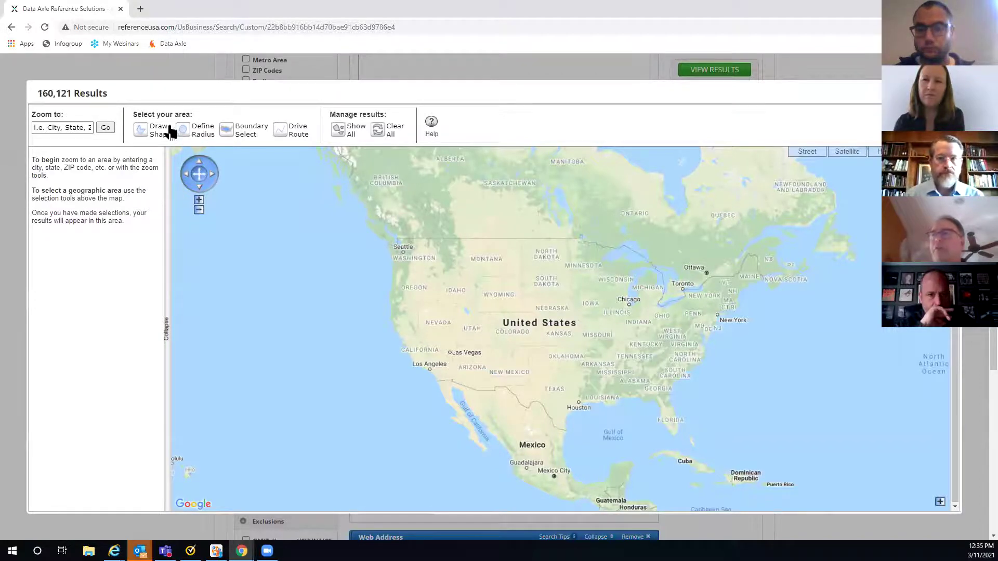
- Zoom the search map to Berkeley, CA
left_click(41, 127)
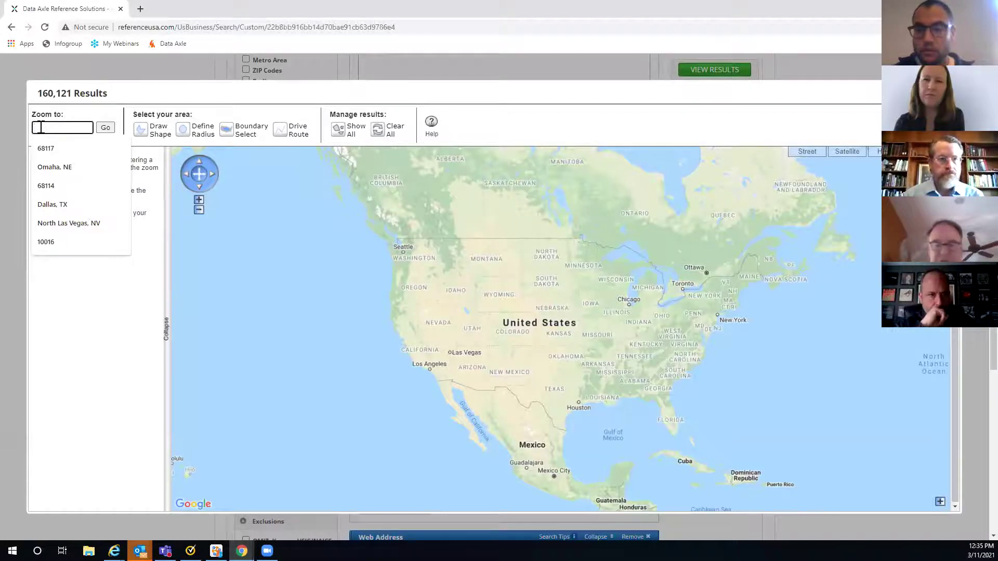
type("Berkeley,")
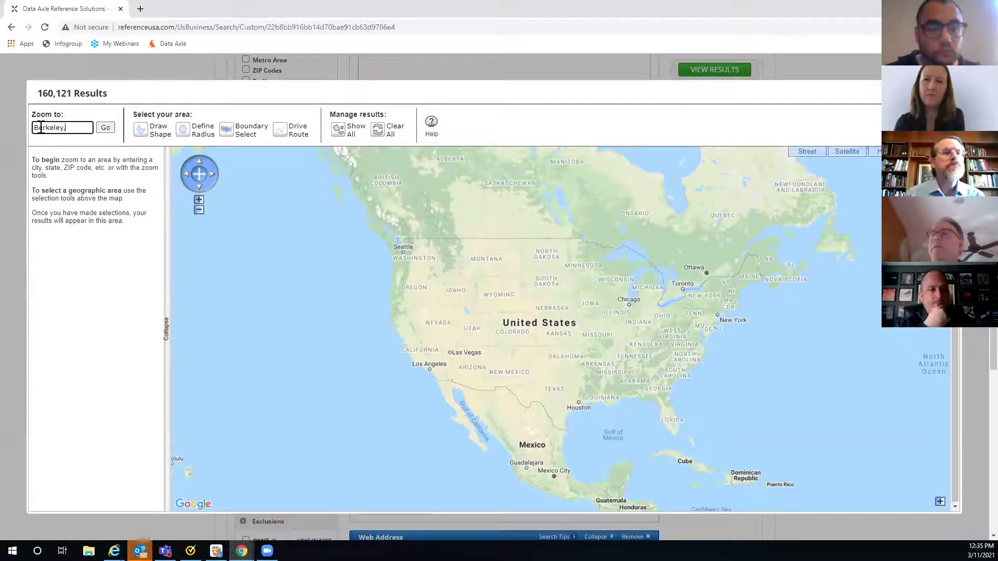
type("CA")
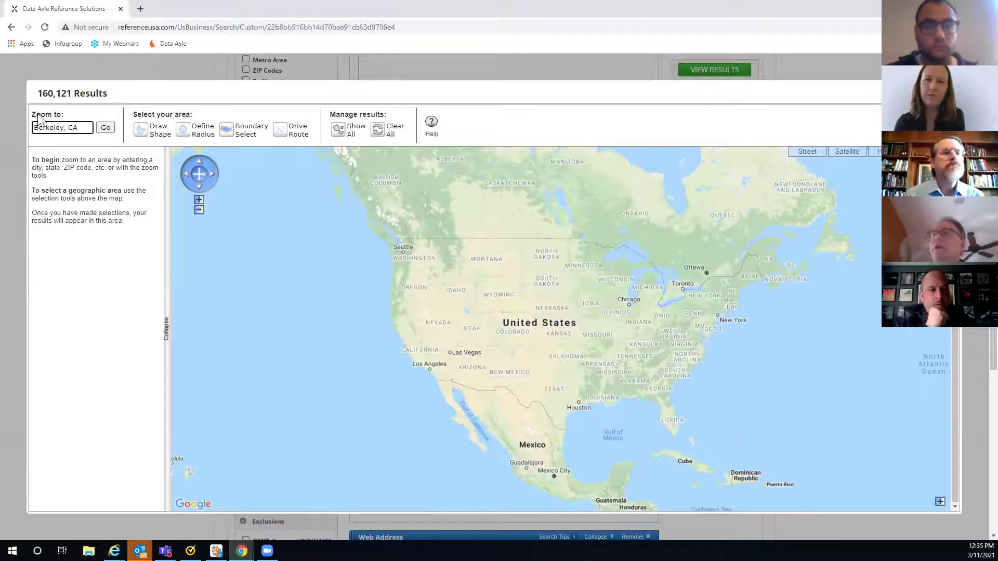
left_click(105, 129)
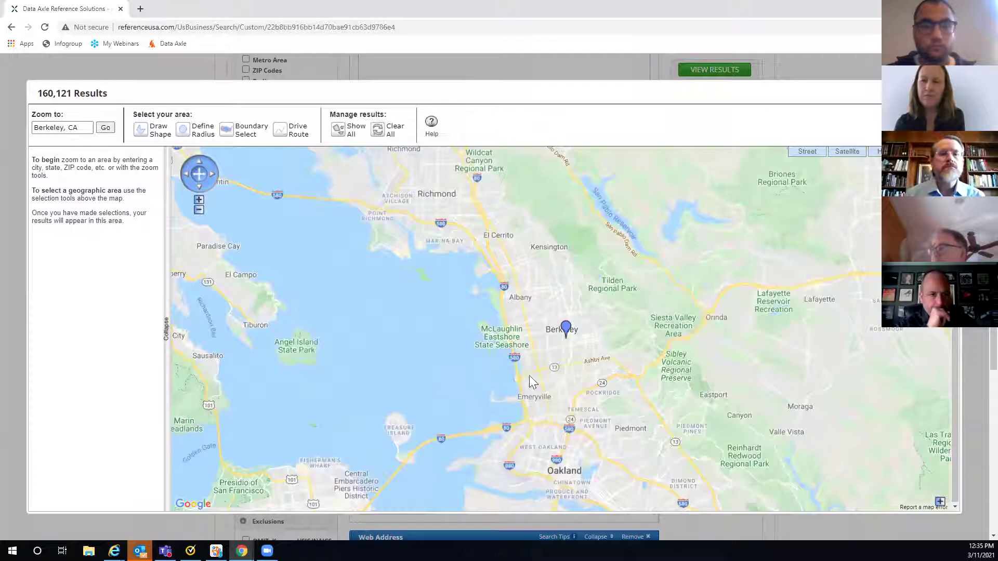
- Draw a five-sided shape on the map enclosing Berkeley, Albany and Kensington, from El Cerrito down to just above Emeryville
left_click_drag(549, 380, 536, 357)
scroll(183, 247, "down", 1)
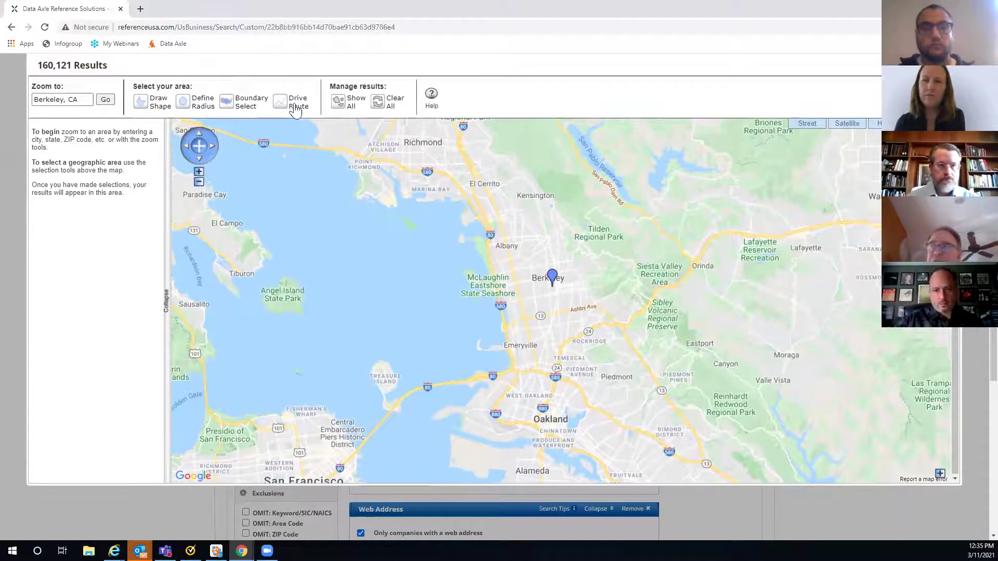
left_click(140, 104)
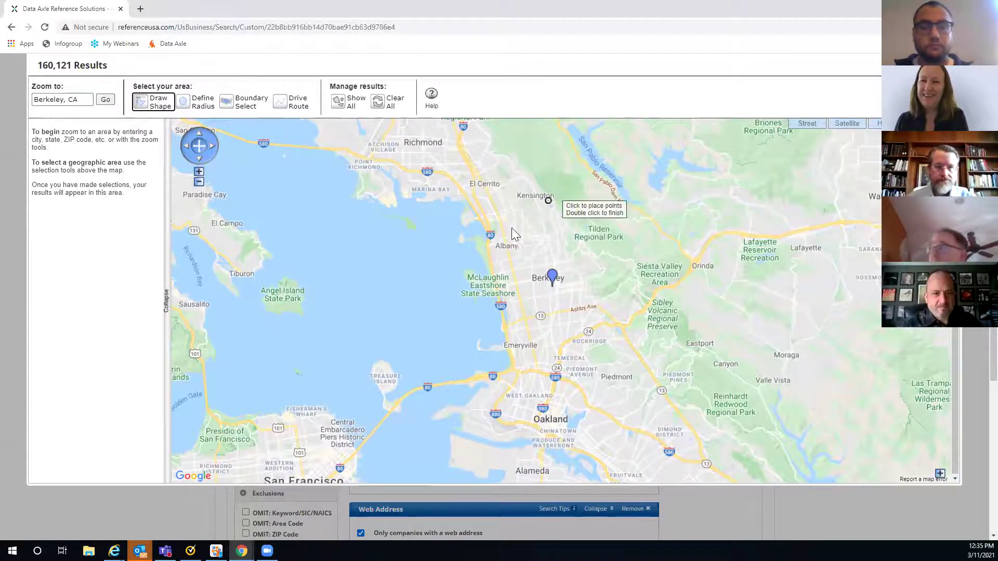
left_click(578, 216)
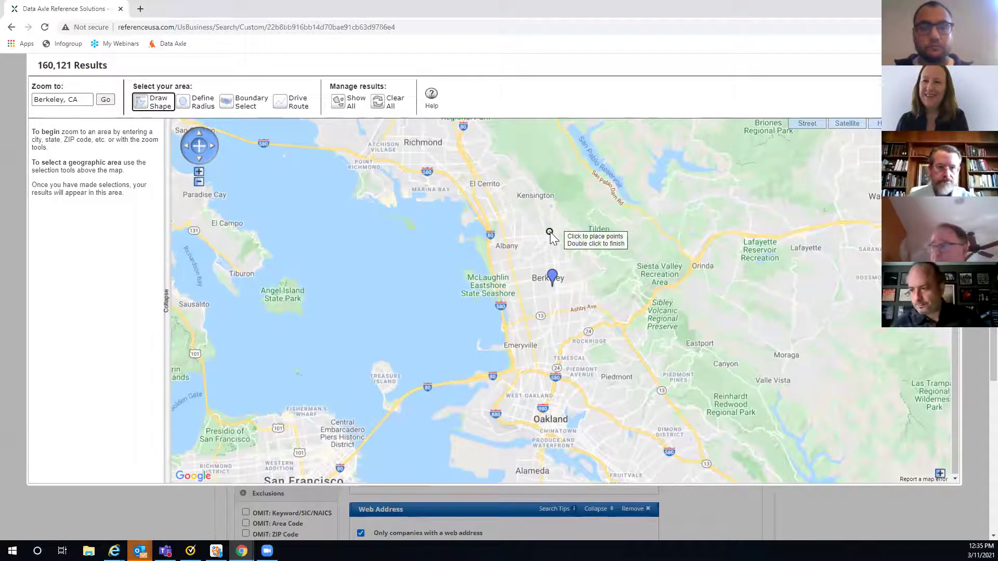
left_click(481, 177)
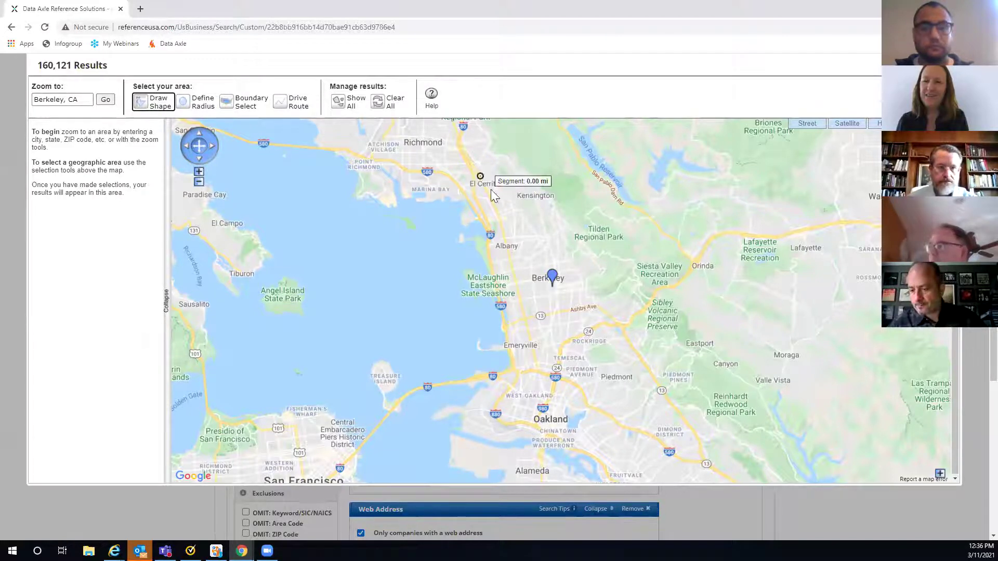
left_click(525, 319)
left_click(598, 305)
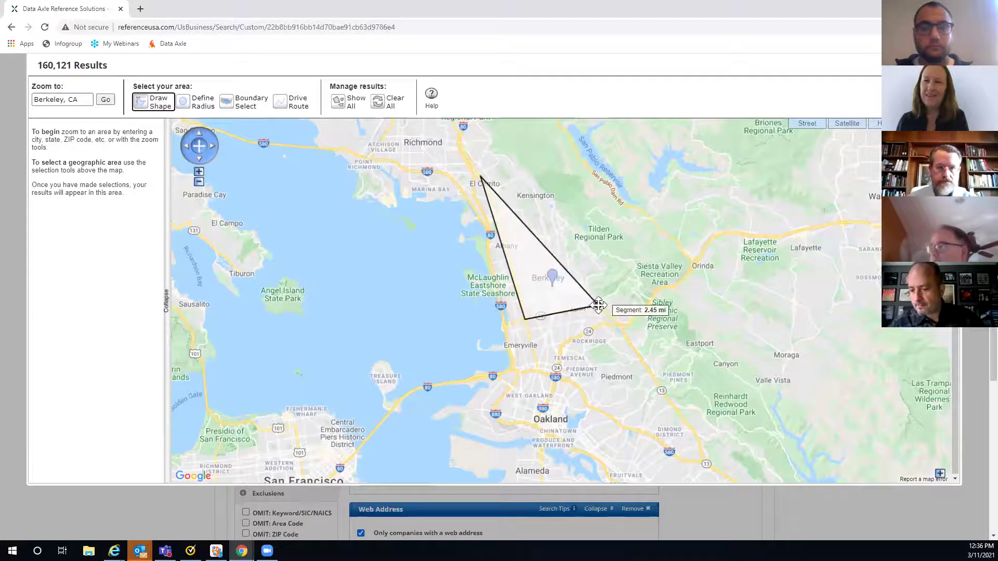
left_click(598, 259)
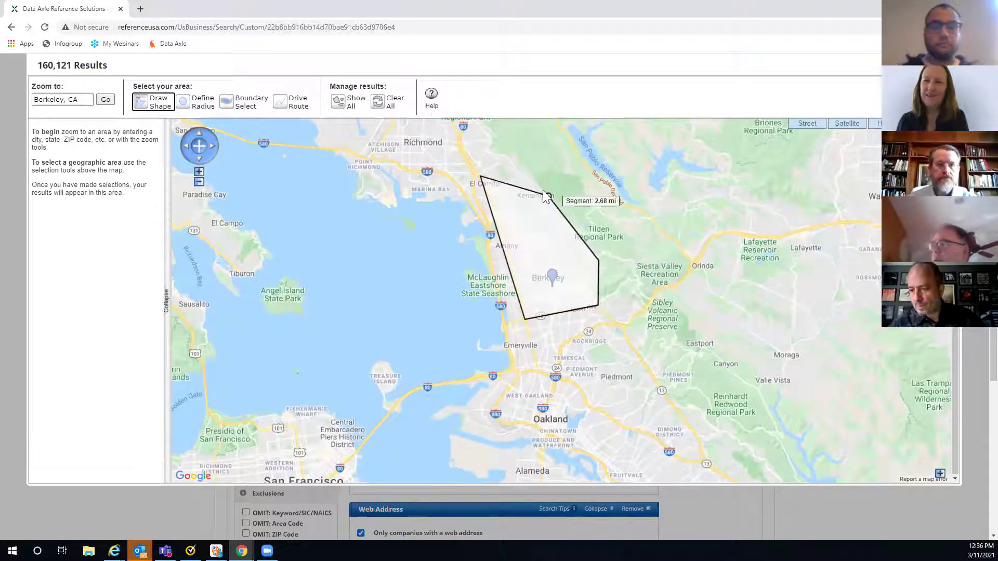
left_click(515, 157)
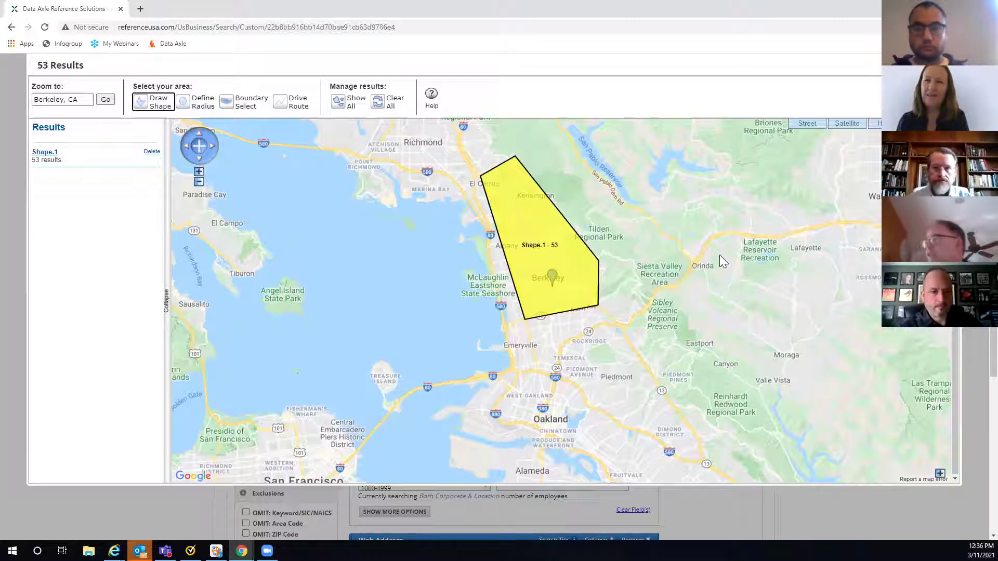
- Draw a small four-sided second shape inside the first one, between Kensington and Albany
scroll(494, 296, "up", 2)
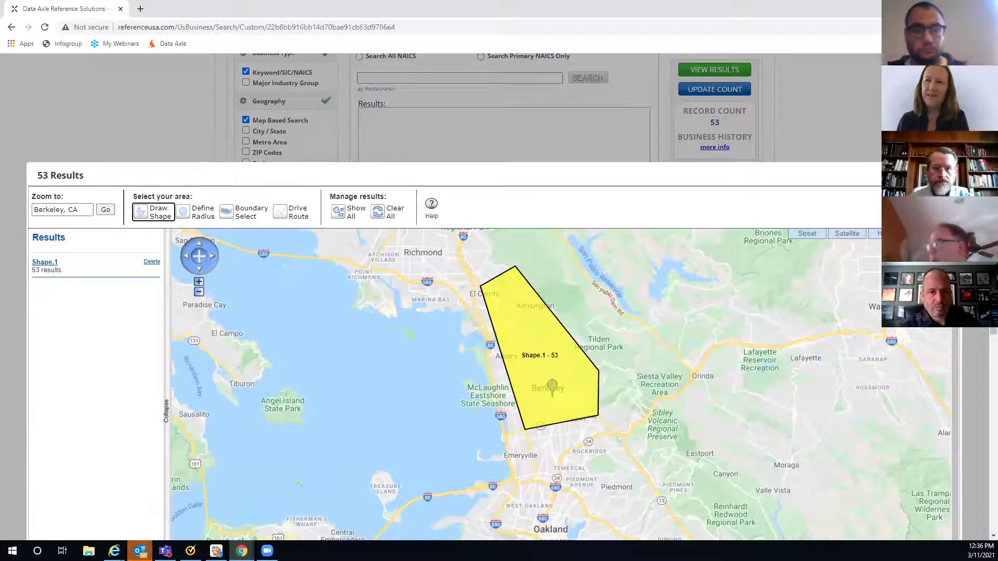
scroll(493, 296, "down", 1)
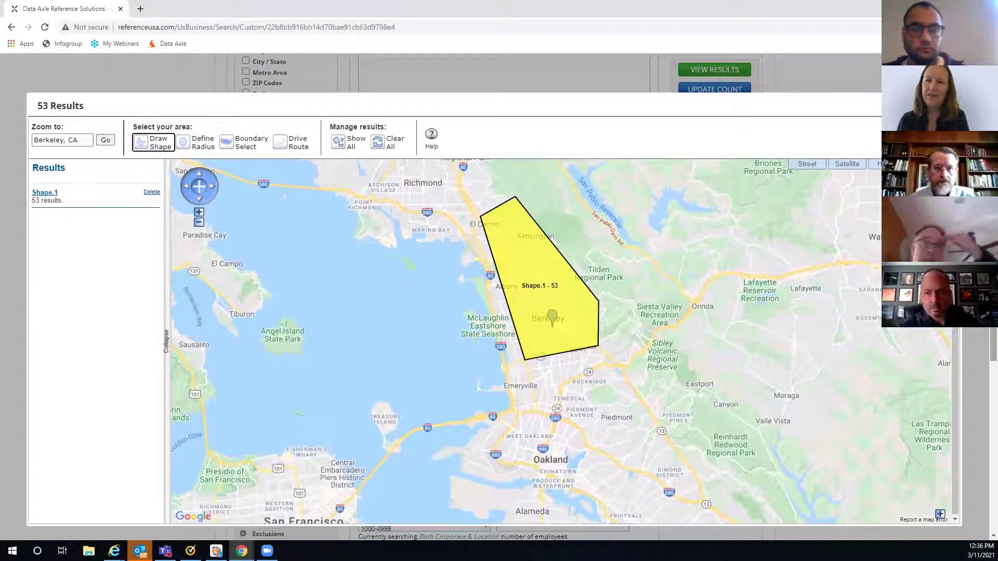
scroll(494, 296, "down", 1)
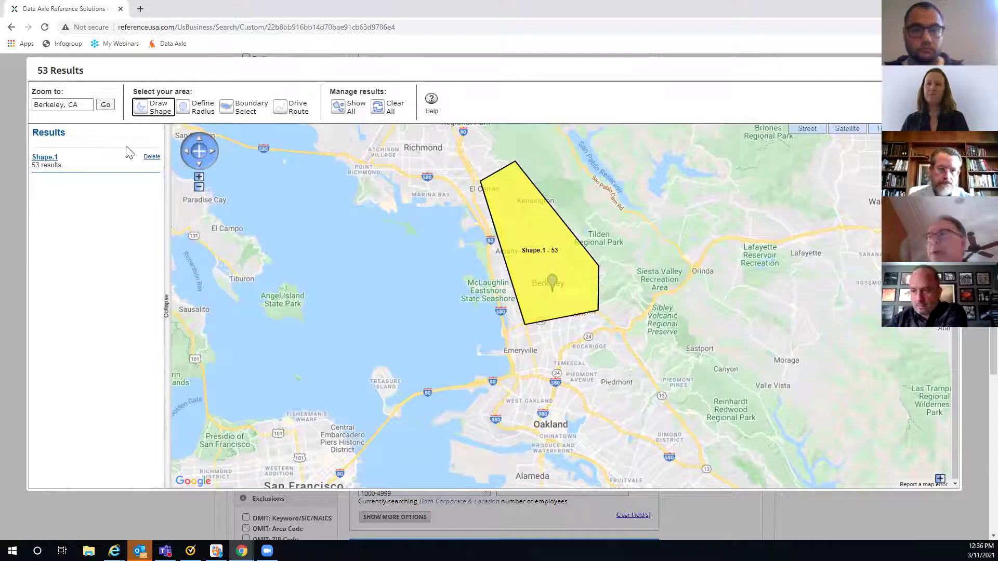
left_click(140, 115)
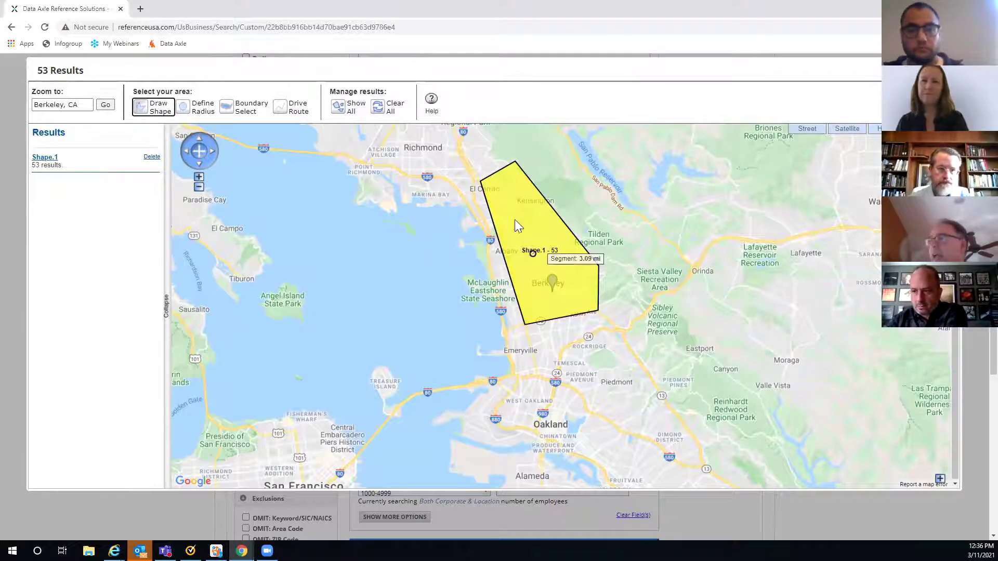
left_click(519, 198)
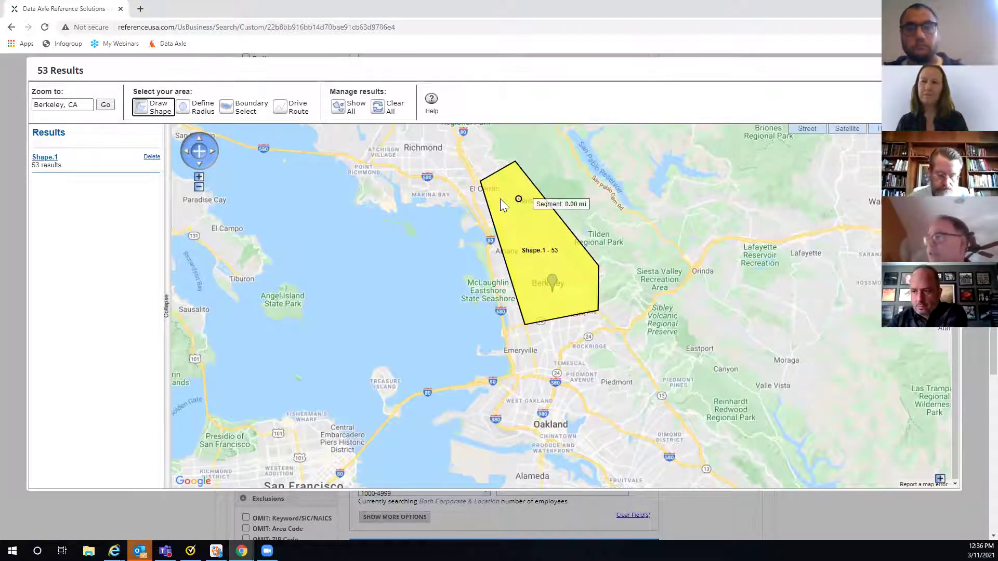
left_click(500, 199)
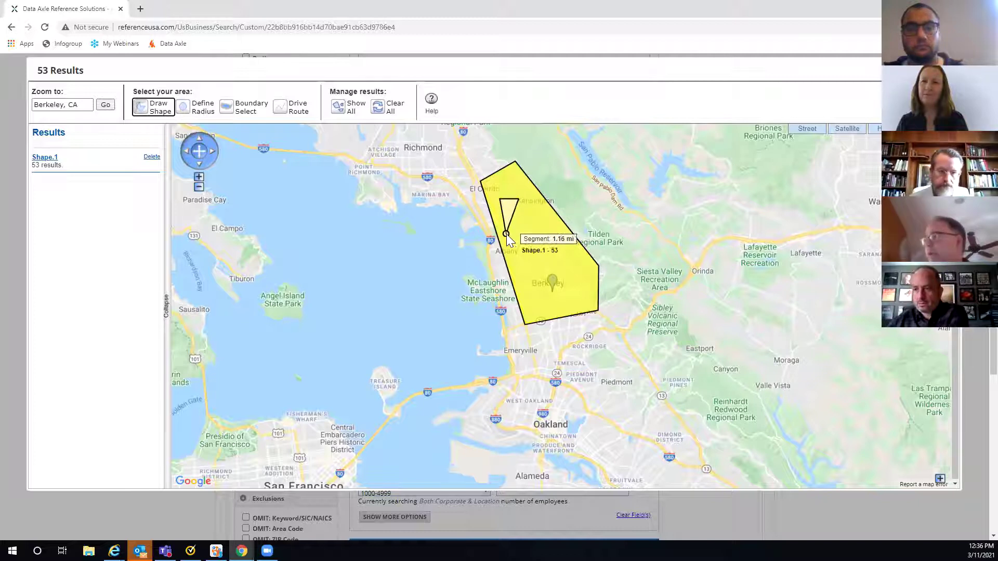
left_click(506, 237)
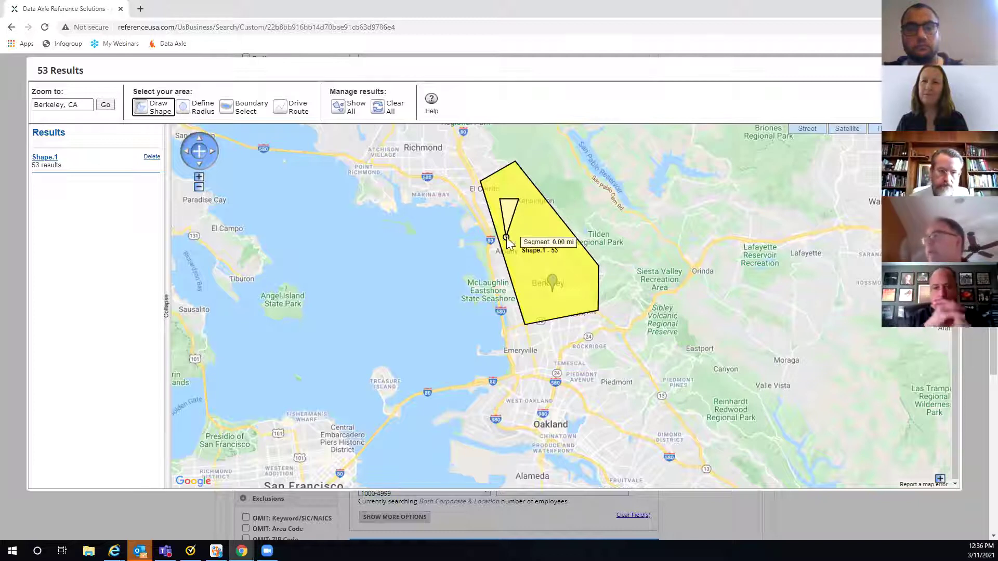
double_click(553, 234)
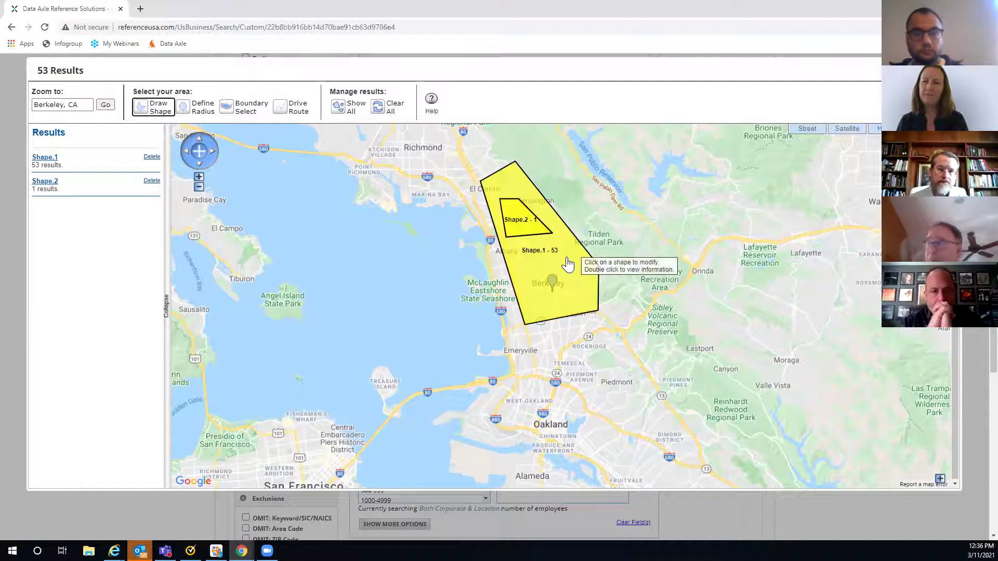
- Exclude the small inner shape from the search area, and delete both drawn shapes
double_click(518, 234)
left_click(626, 268)
left_click(598, 288)
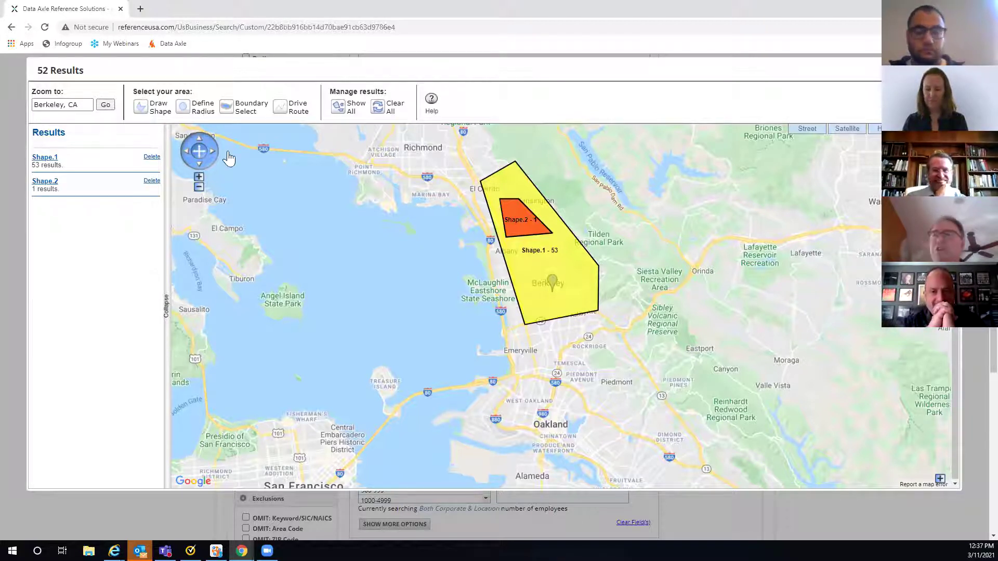
left_click(151, 157)
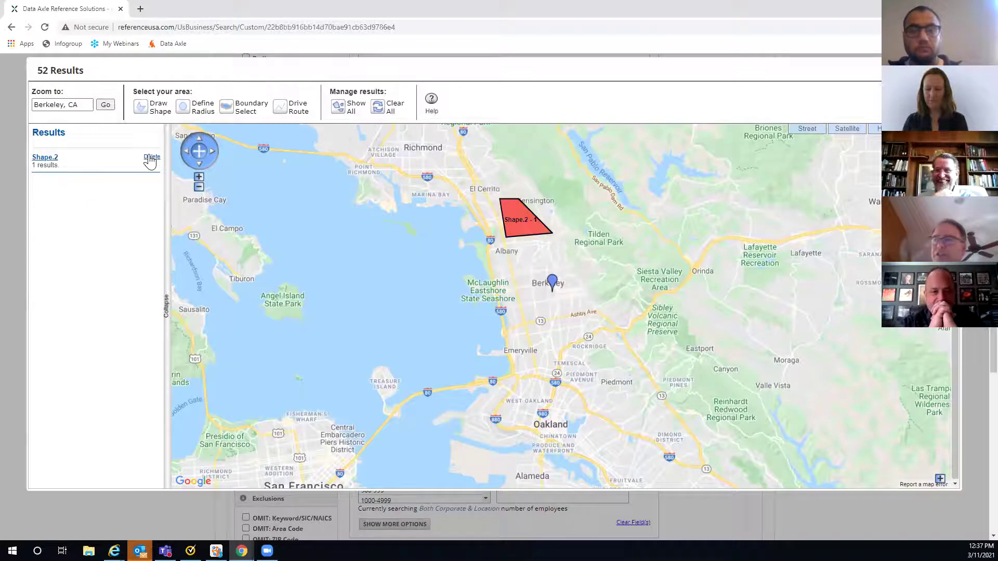
left_click(151, 158)
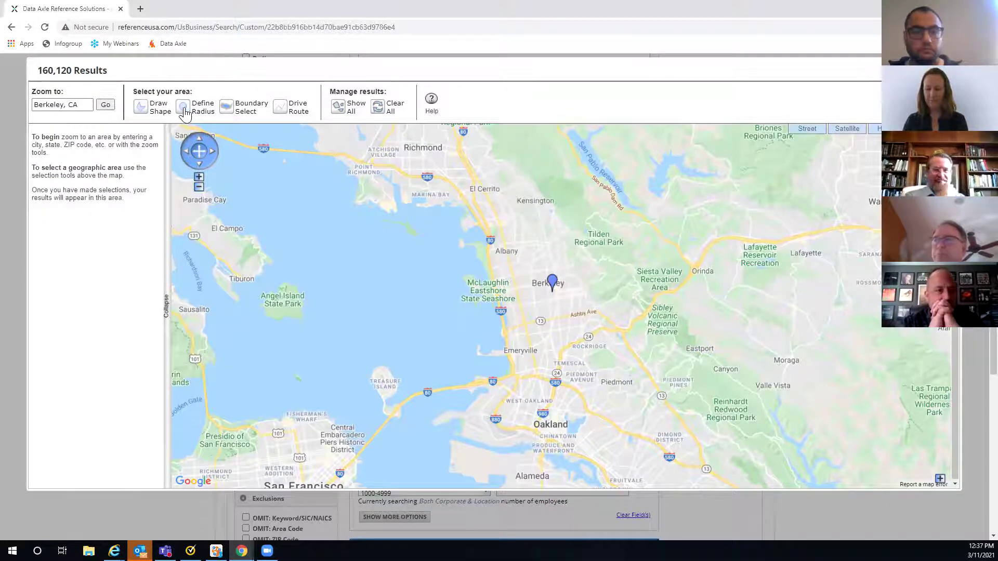
- Define two concentric radius areas centred on the Berkeley marker, the outer reaching Oakland and the inner about 2.63 miles in radius
left_click(186, 112)
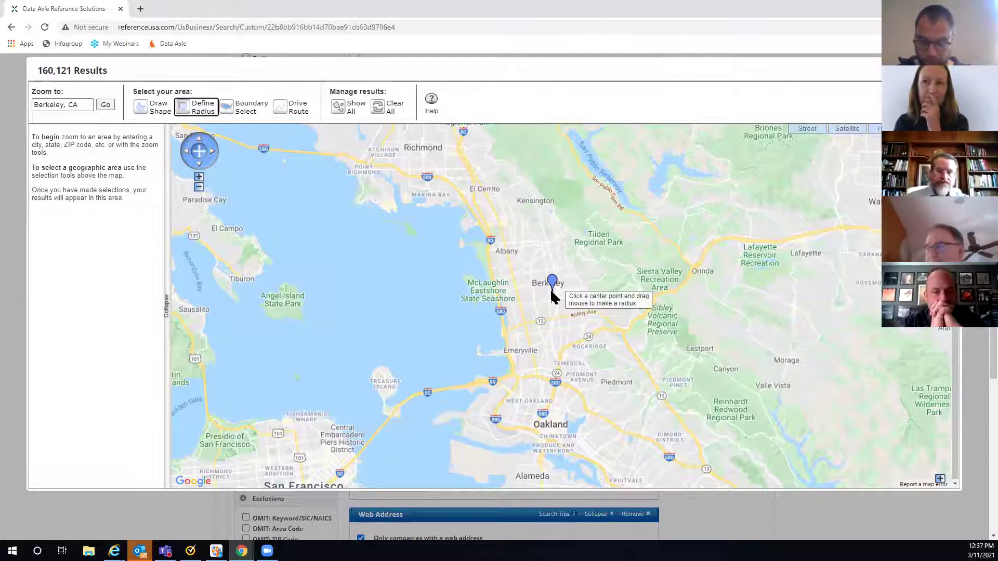
left_click_drag(551, 291, 575, 435)
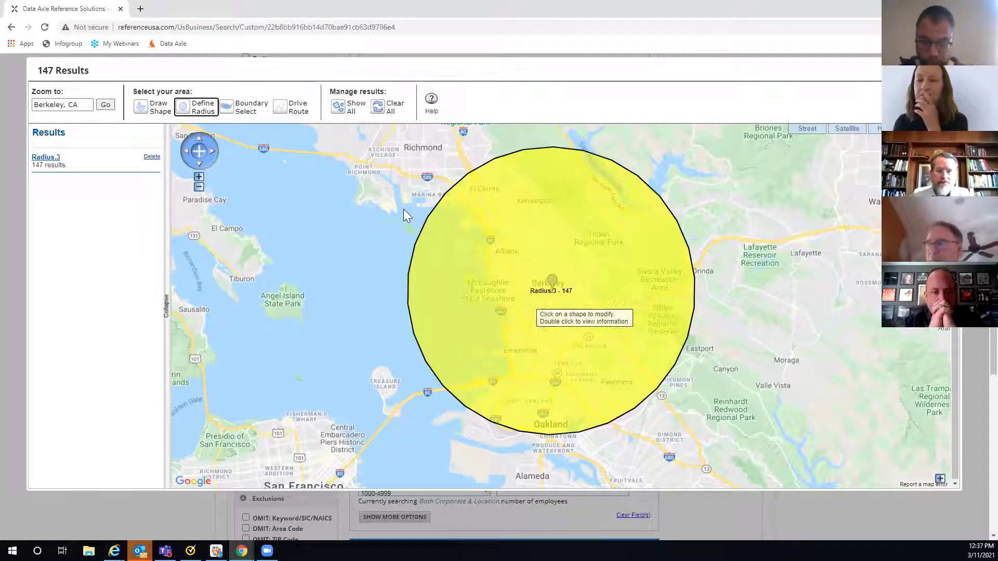
left_click(183, 111)
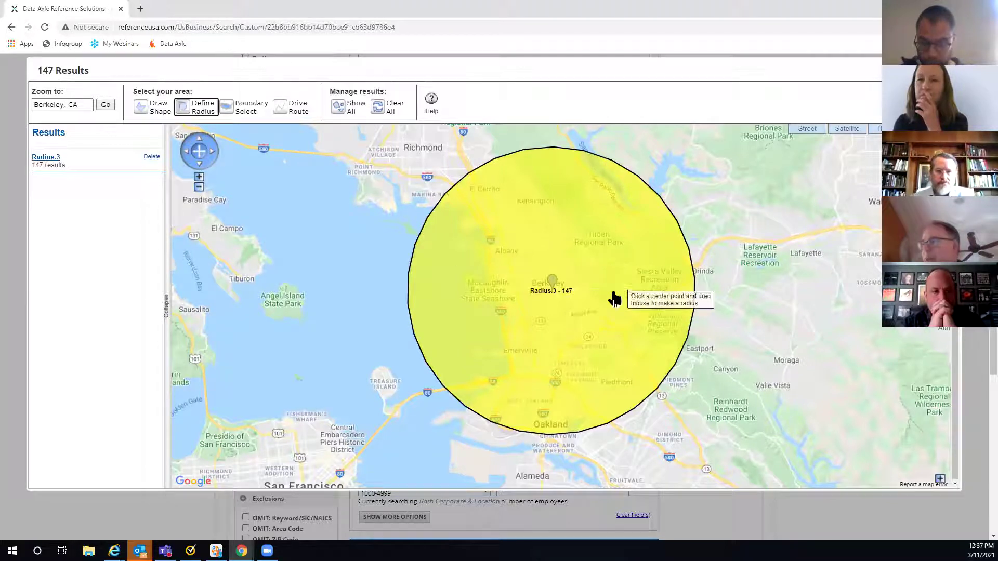
left_click_drag(554, 295, 560, 379)
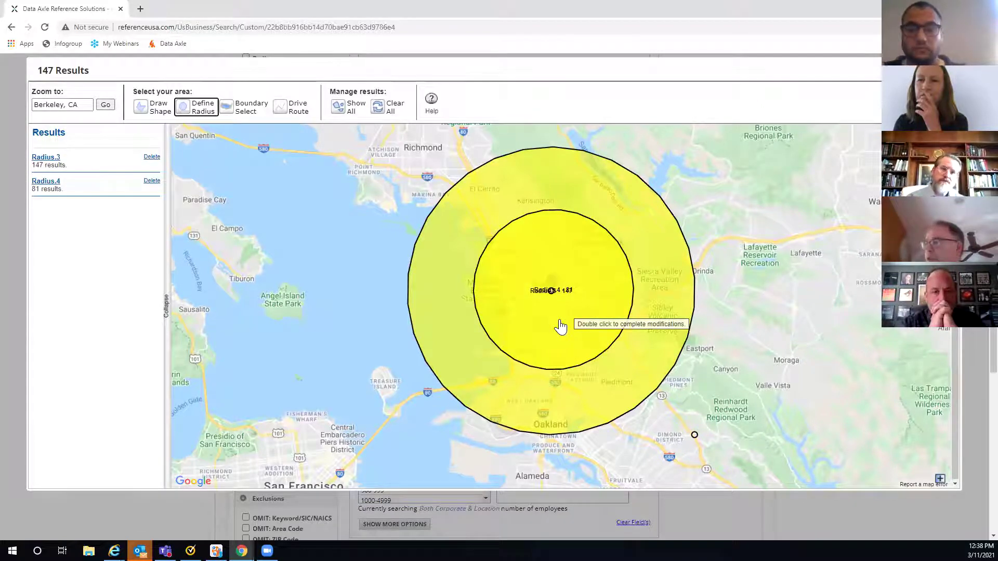
- Exclude the inner radius area from the search, and delete both radius areas
double_click(560, 323)
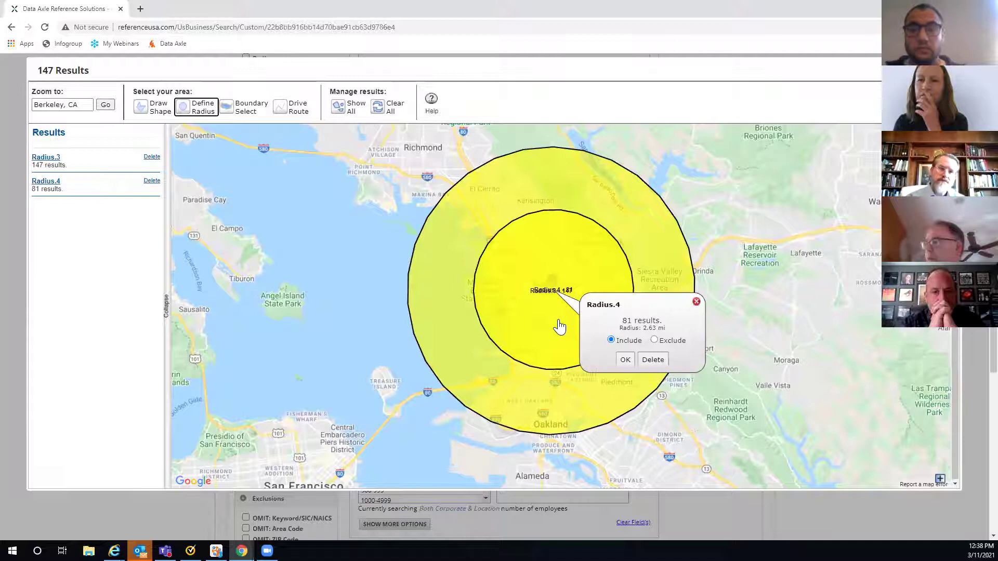
left_click(654, 340)
left_click(626, 360)
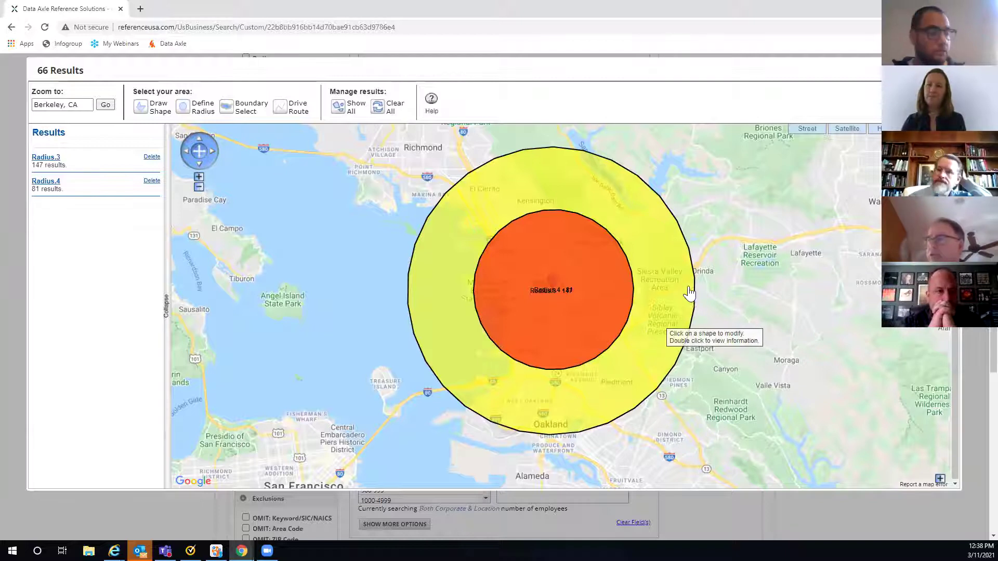
left_click(151, 157)
left_click(150, 157)
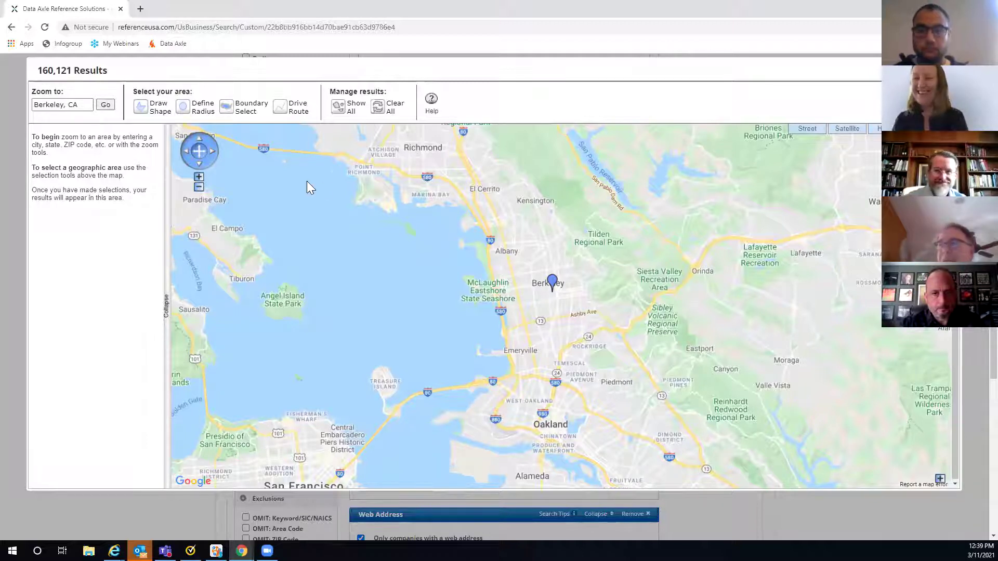
- Select the ZIP code areas 94703, 94804, 94530 and 94708 on the map by boundary
left_click(232, 109)
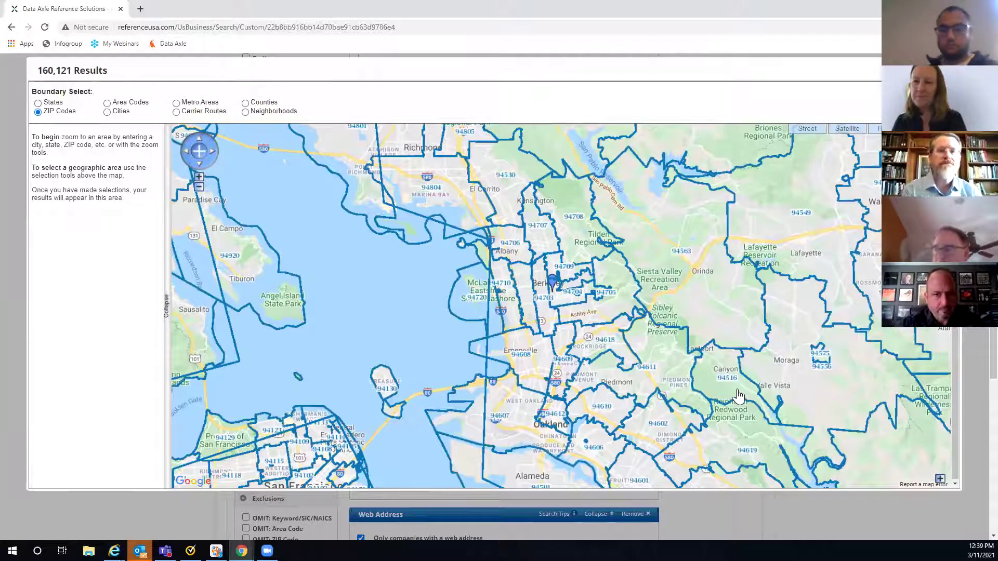
left_click(544, 324)
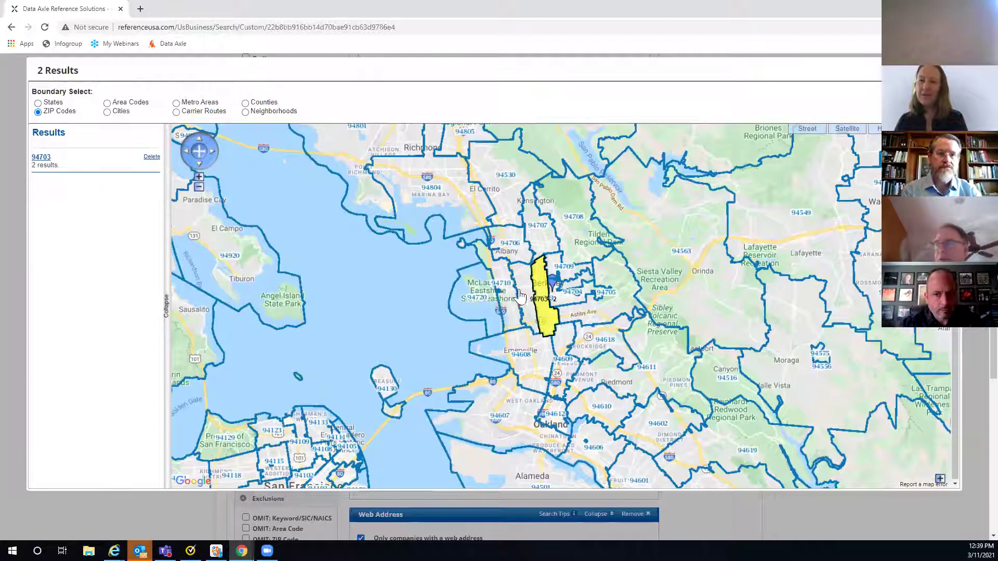
left_click(448, 193)
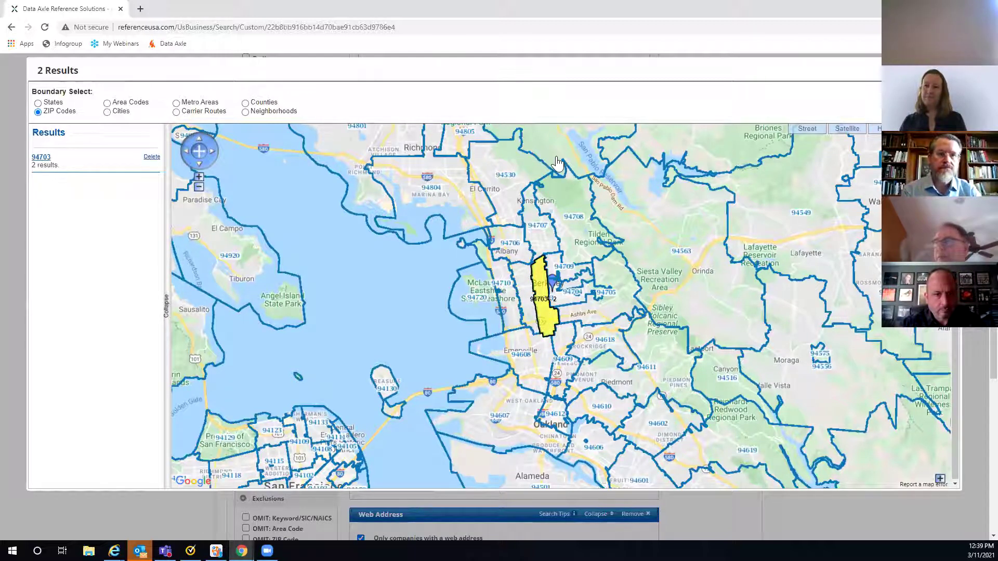
left_click(527, 171)
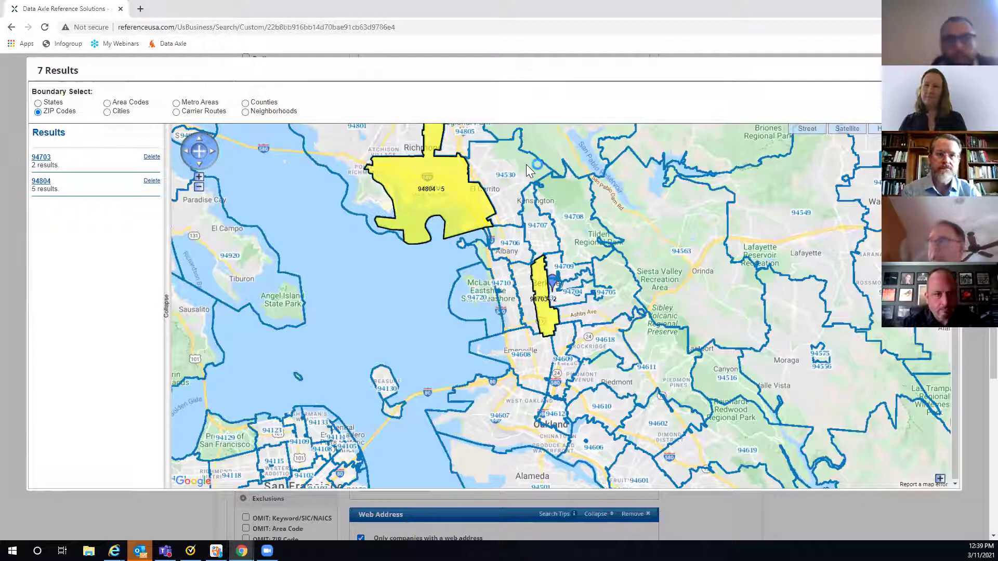
left_click(569, 213)
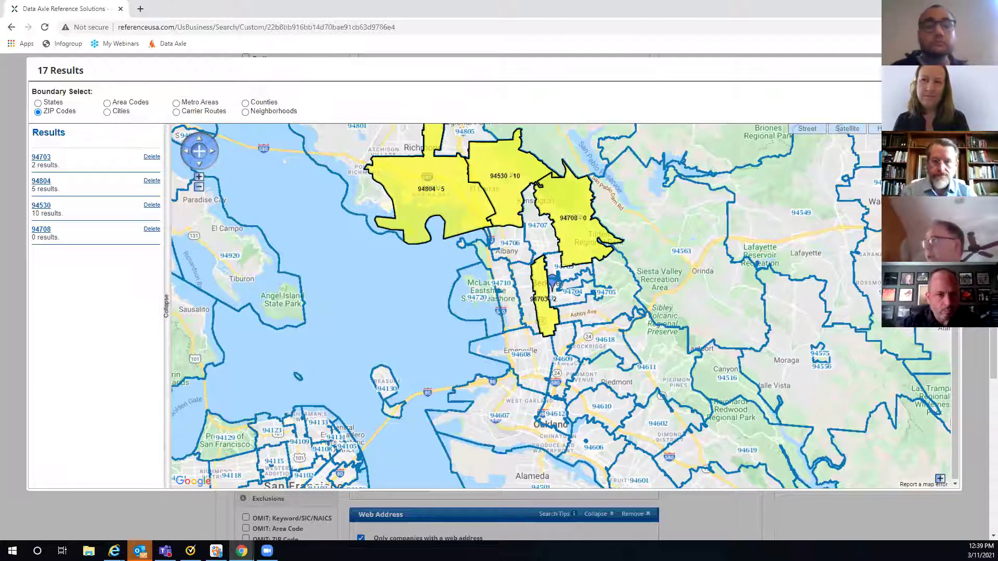
- Delete all four selected ZIP code areas from the map search
scroll(677, 131, "up", 3)
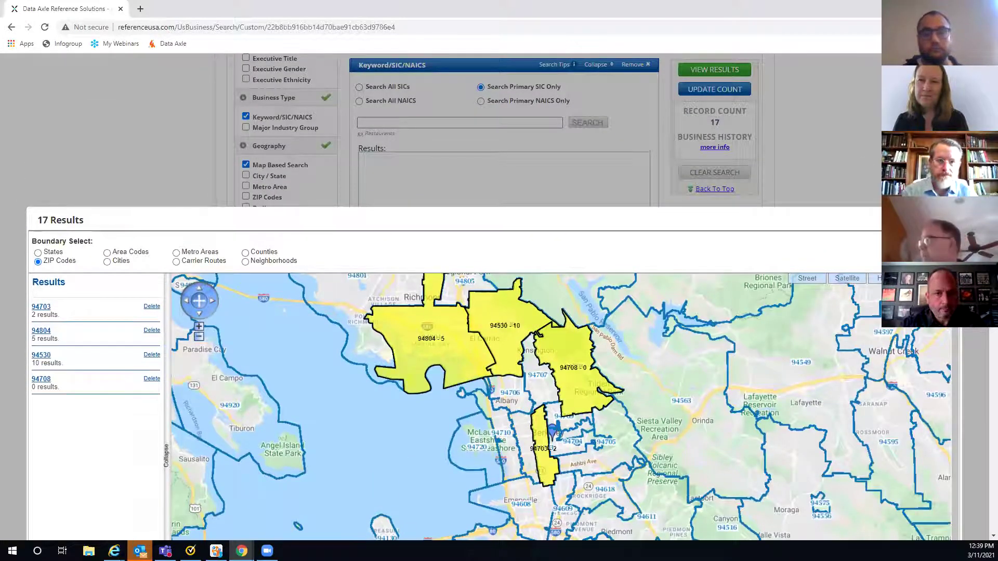
scroll(353, 151, "down", 3)
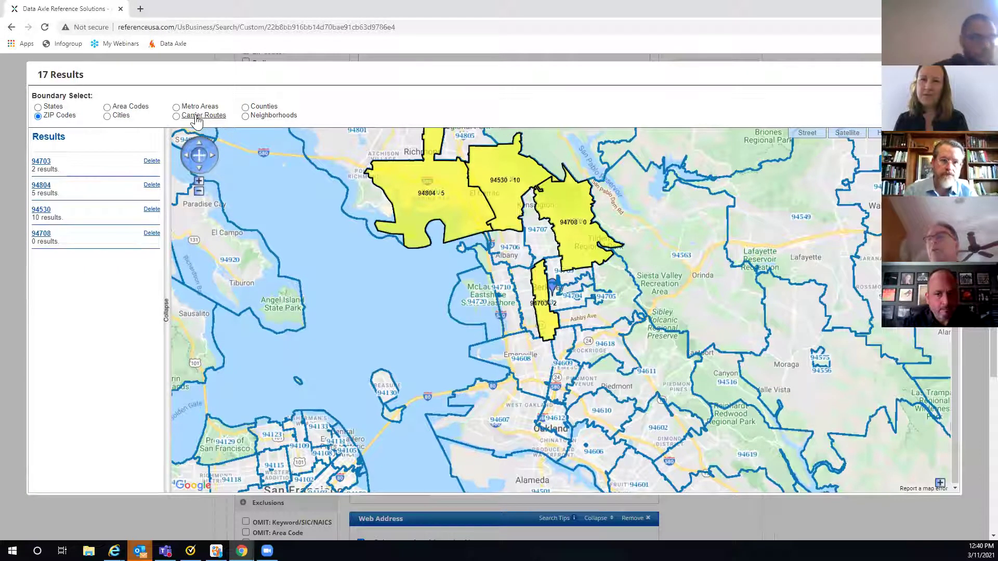
left_click(151, 161)
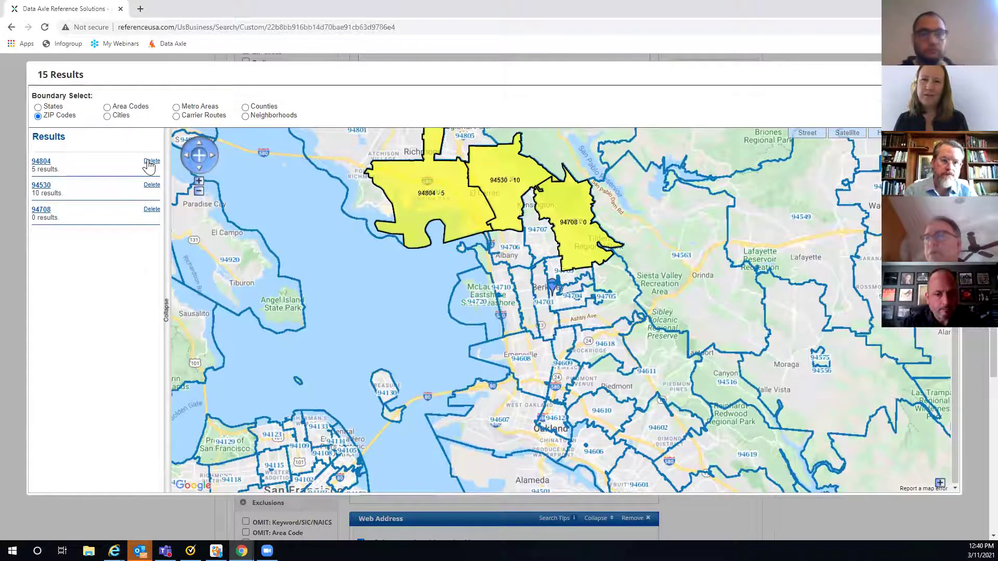
left_click(150, 161)
left_click(151, 161)
left_click(151, 161)
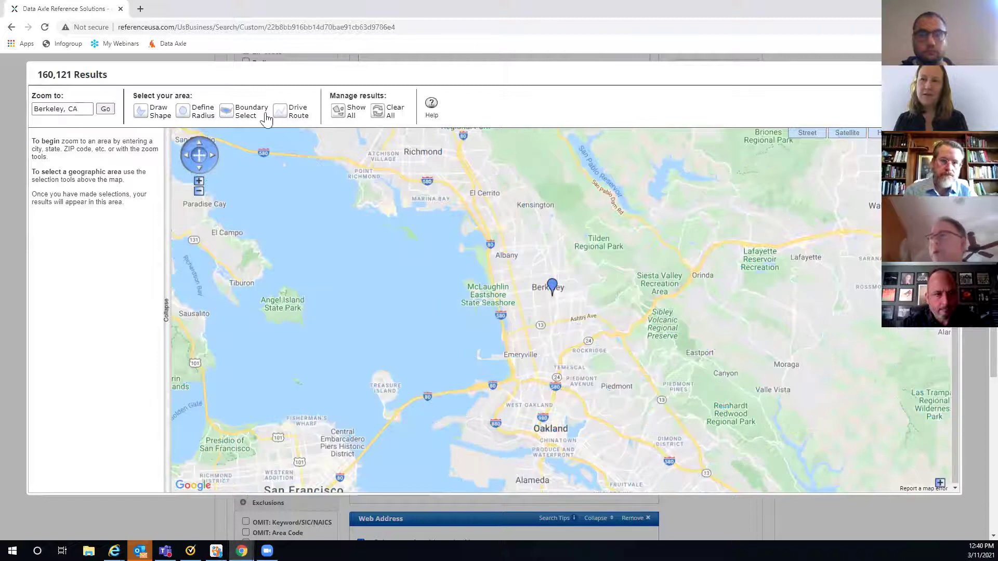
- Create a buffered drive route from Omaha, NE to Lincoln, NE with a buffer distance of .4 miles
left_click(282, 115)
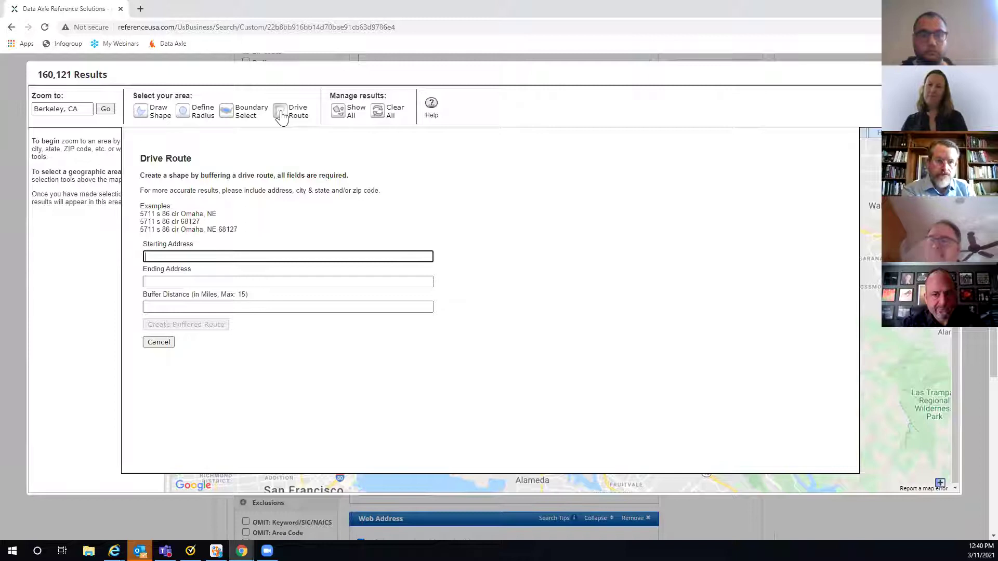
left_click(155, 255)
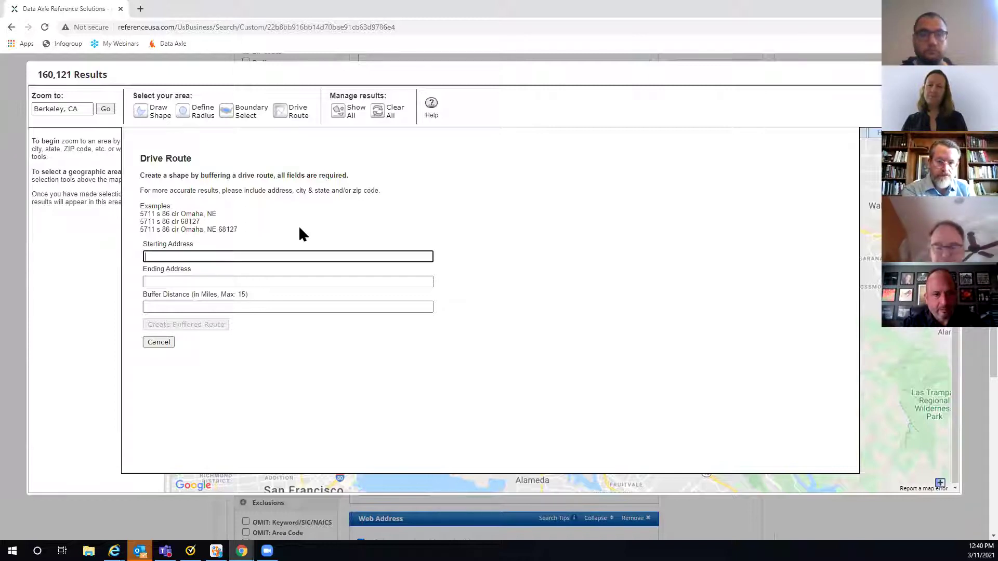
type("Om")
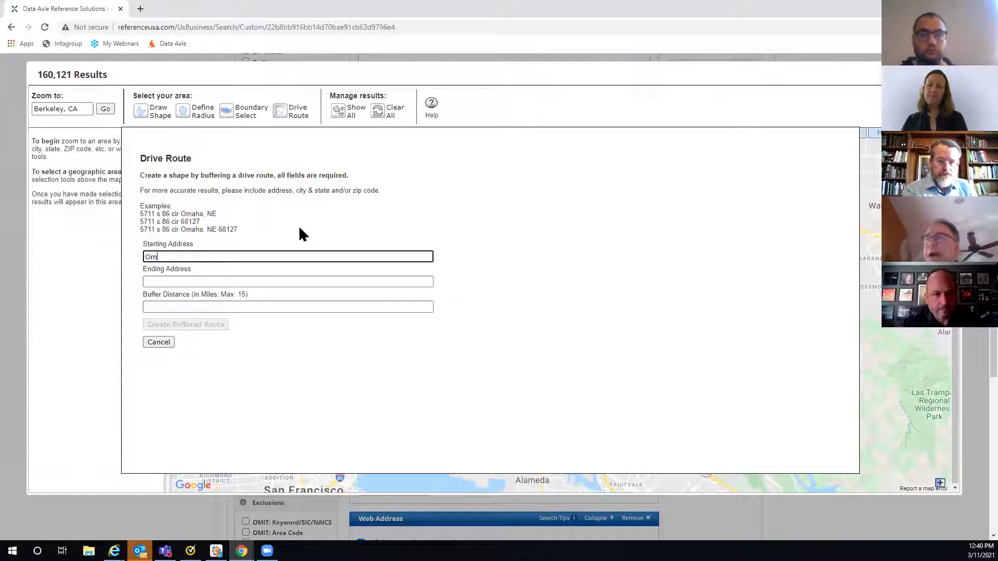
type("aha, NE")
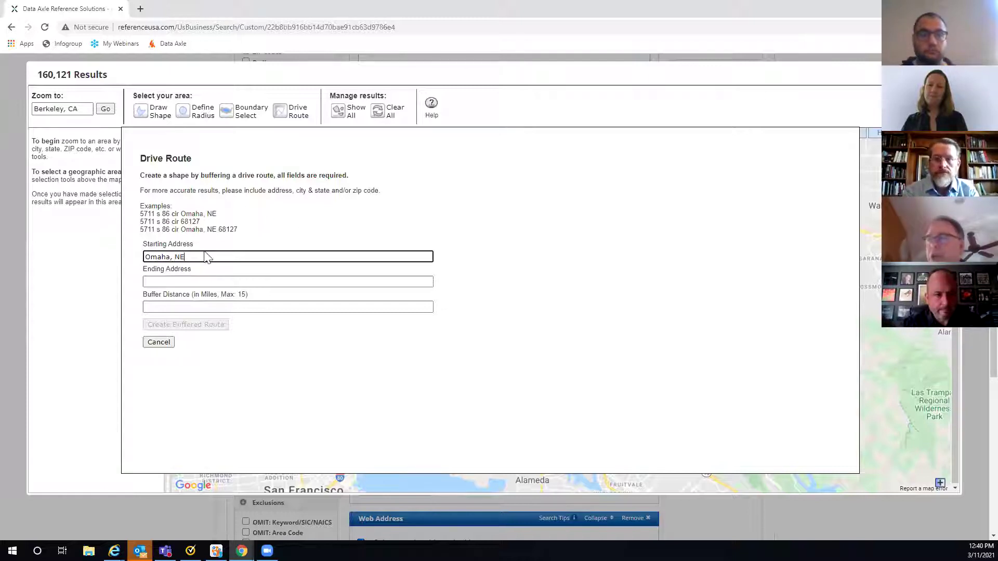
left_click(148, 281)
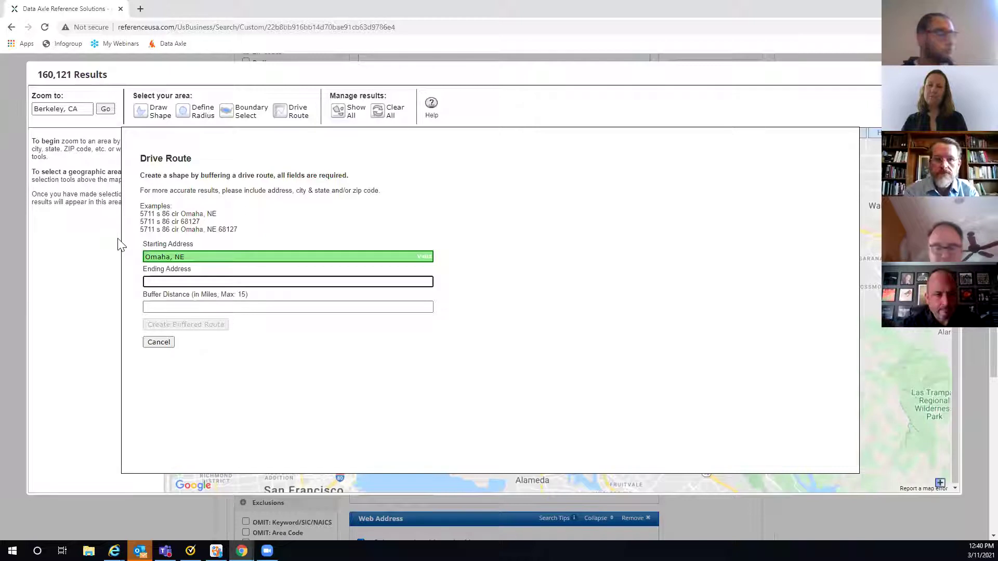
type("Lincoln, NE")
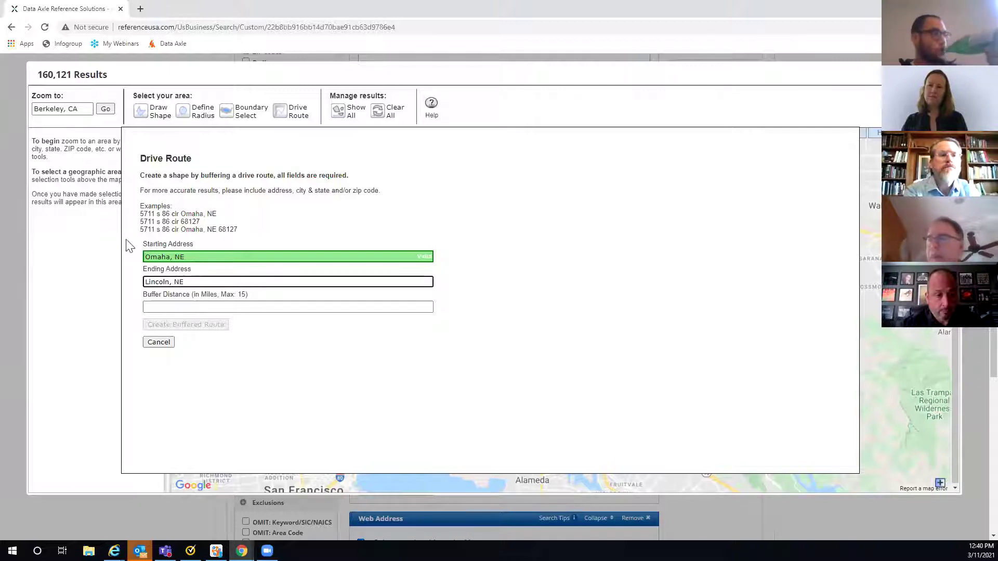
left_click(171, 304)
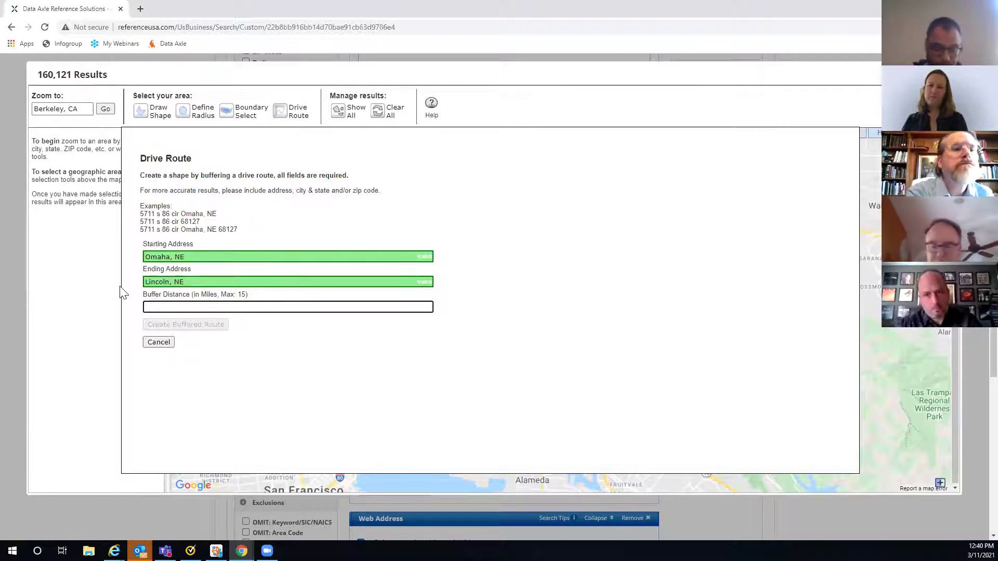
type(".4")
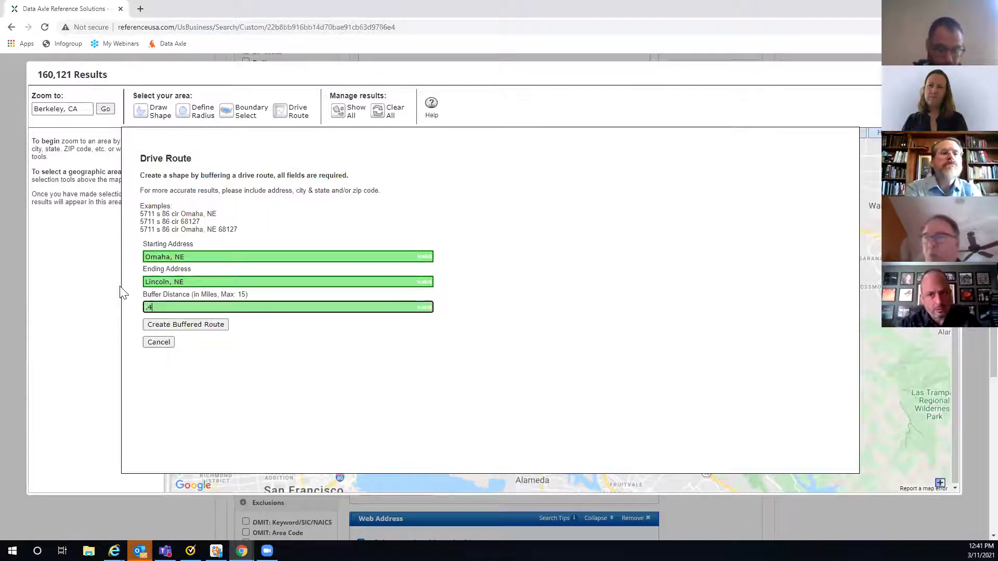
left_click(196, 328)
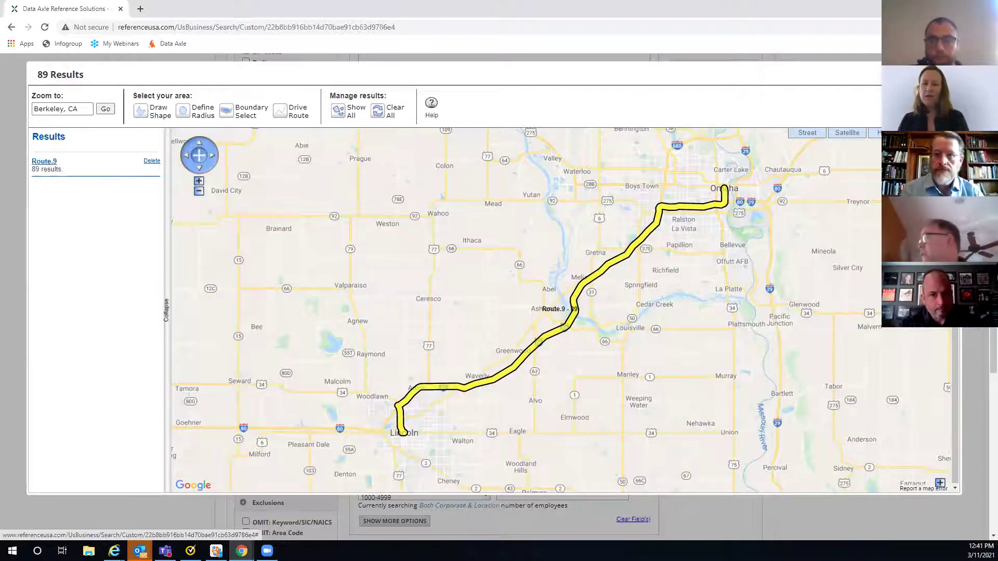
- Close the map search, view the matching business results, and open their heat map
left_click(951, 74)
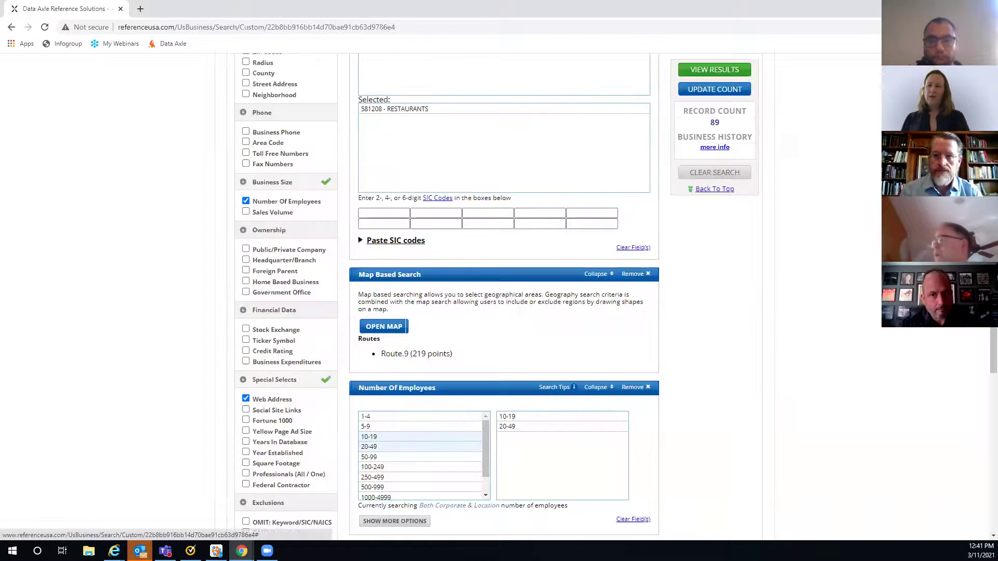
left_click(717, 70)
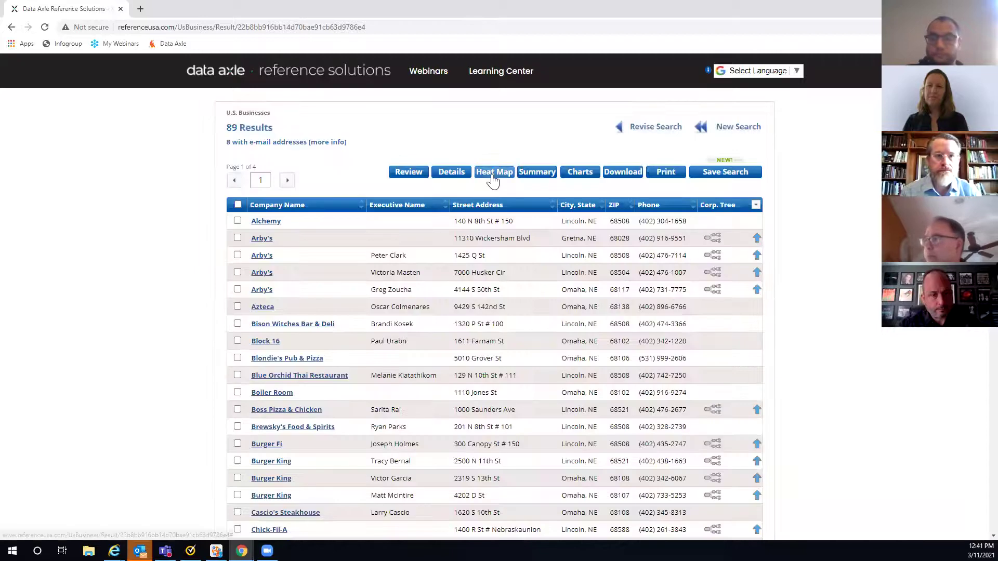
left_click(493, 175)
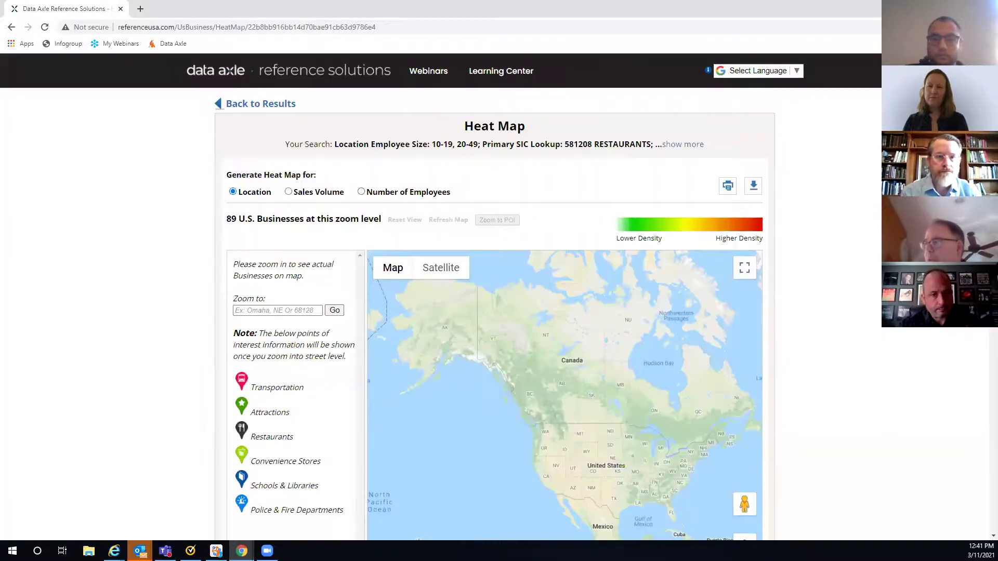
- Examine the restaurant locations between Lincoln and Omaha up close on the heat map, and return to the results list
scroll(494, 296, "down", 2)
scroll(775, 257, "down", 3)
left_click_drag(540, 298, 499, 284)
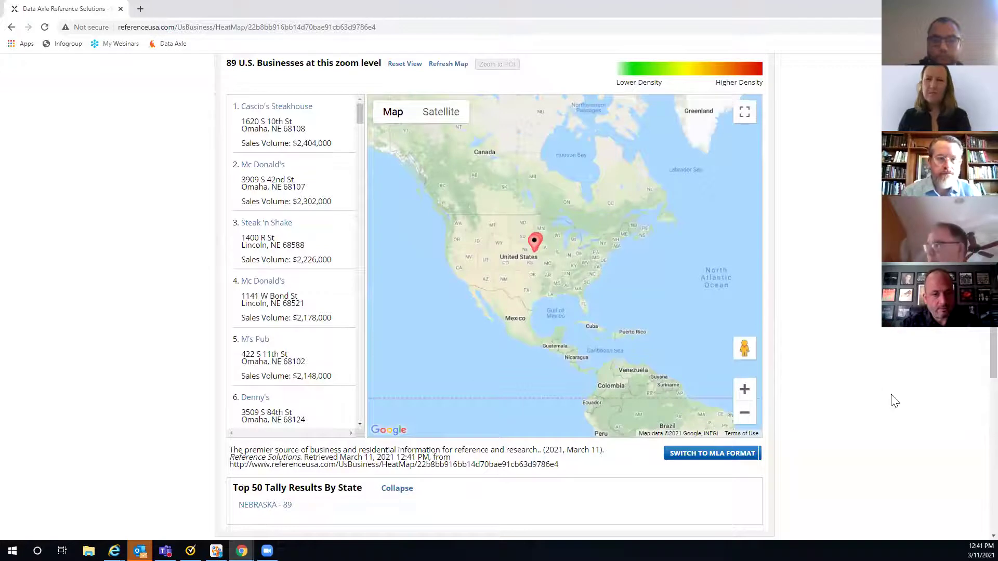
left_click(745, 390)
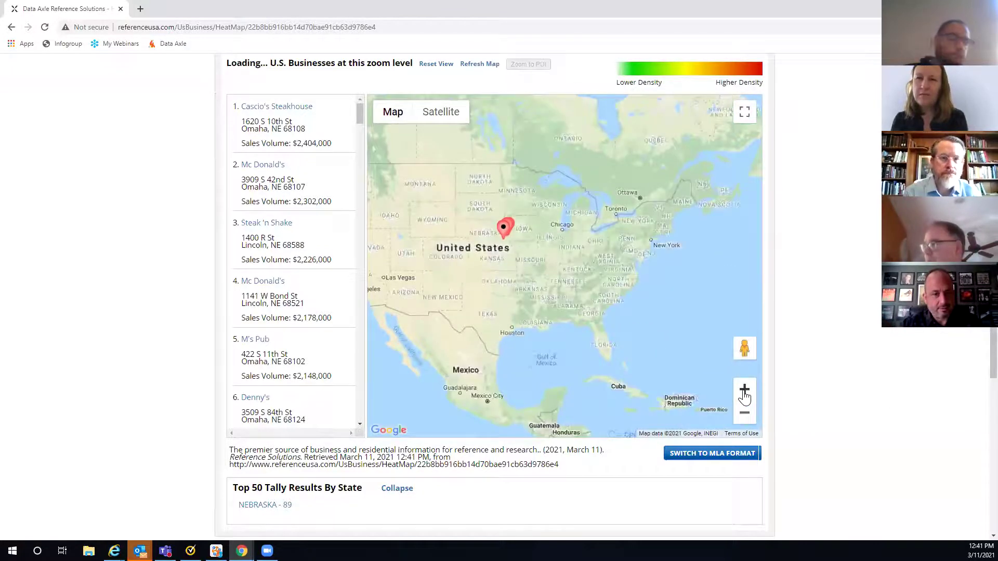
left_click(743, 390)
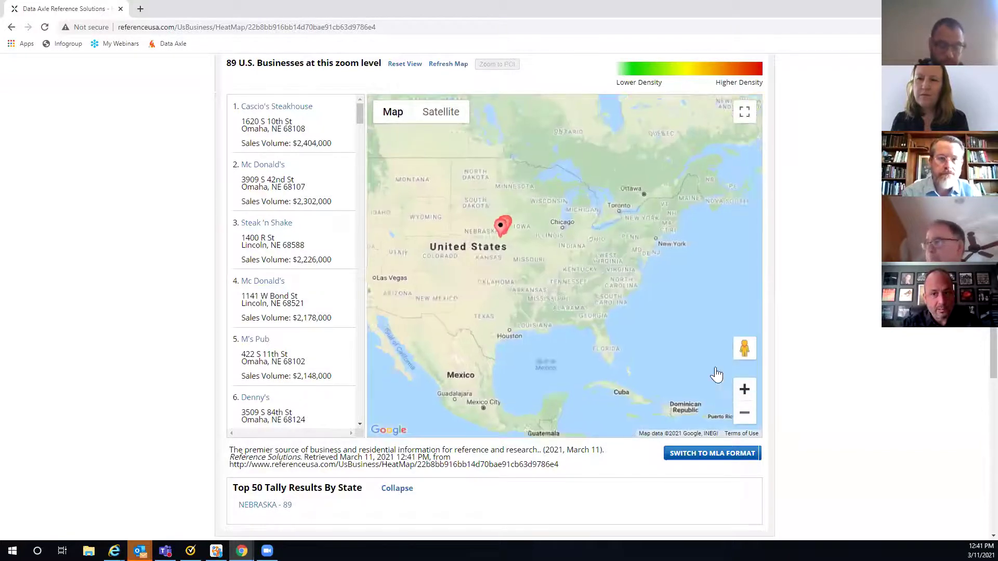
scroll(572, 281, "up", 1)
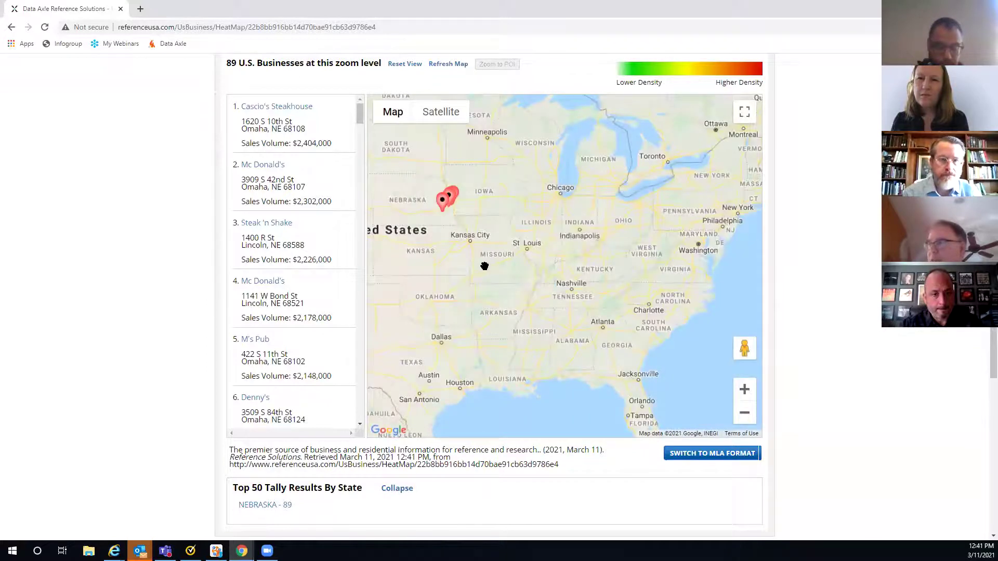
left_click_drag(531, 310, 574, 338)
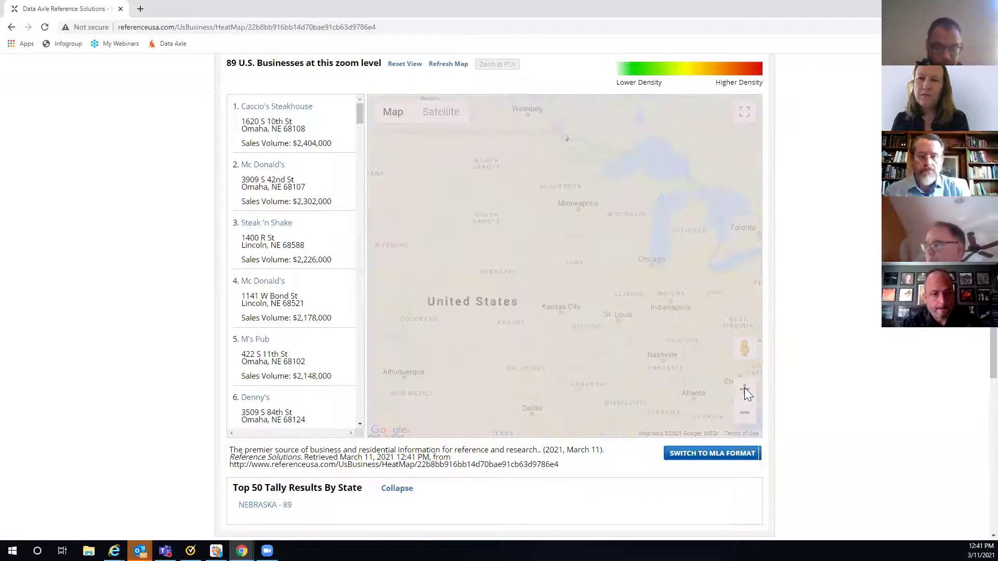
left_click(745, 389)
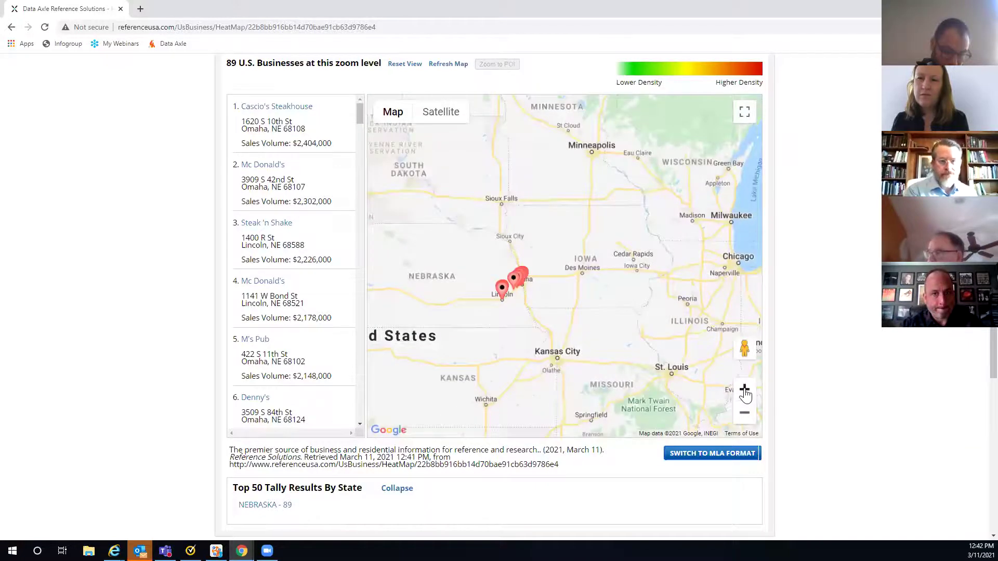
left_click(744, 391)
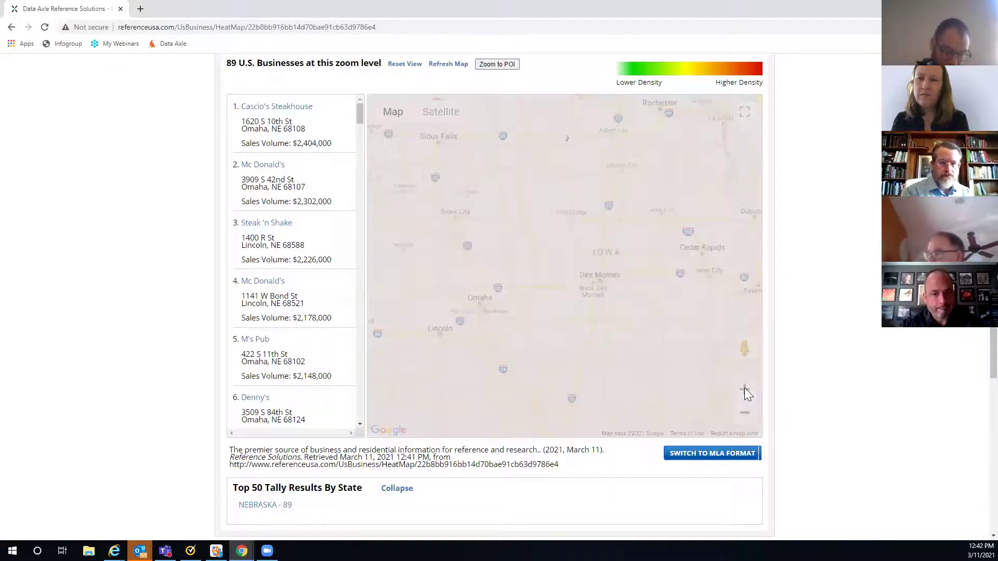
left_click(744, 390)
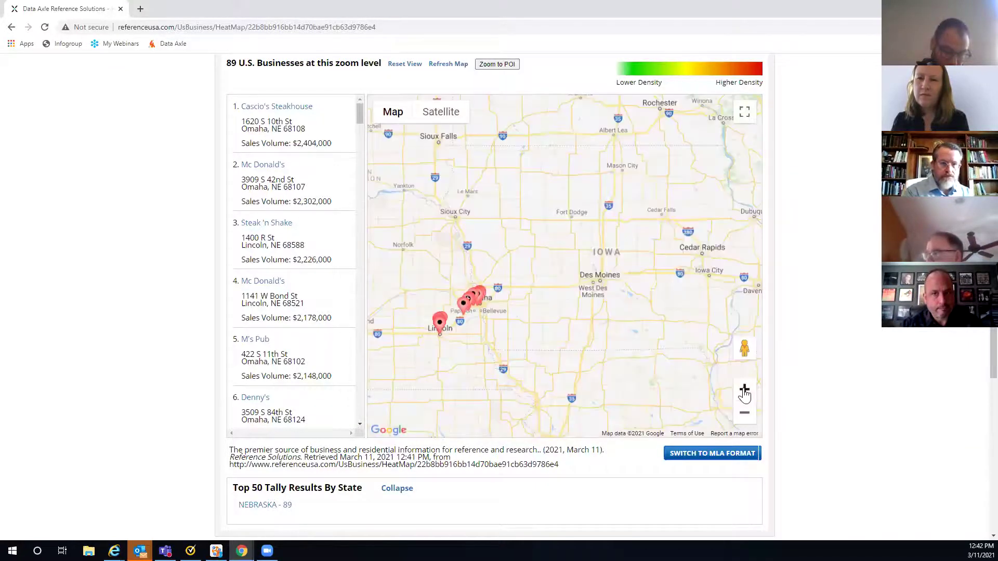
left_click_drag(519, 362, 726, 245)
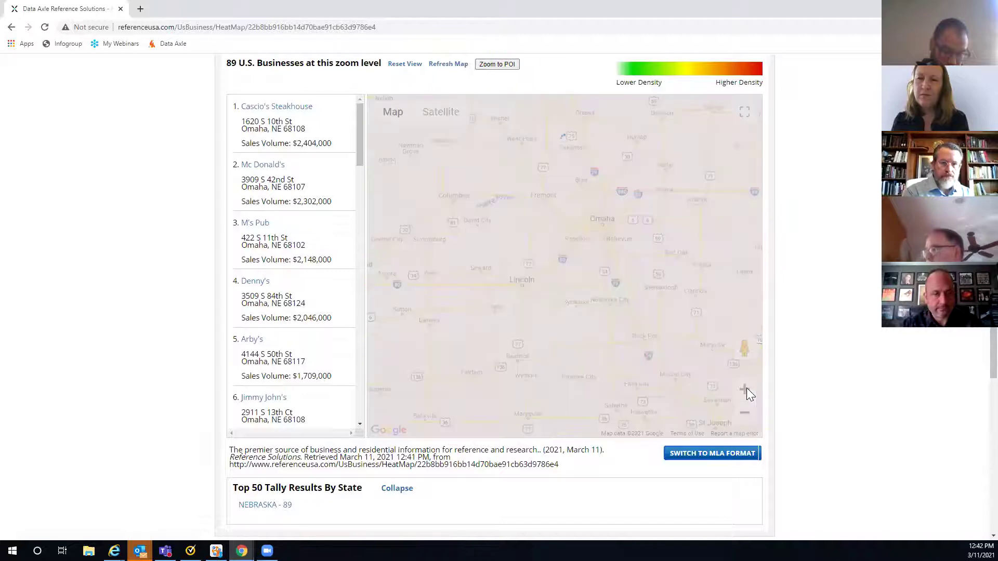
left_click(746, 390)
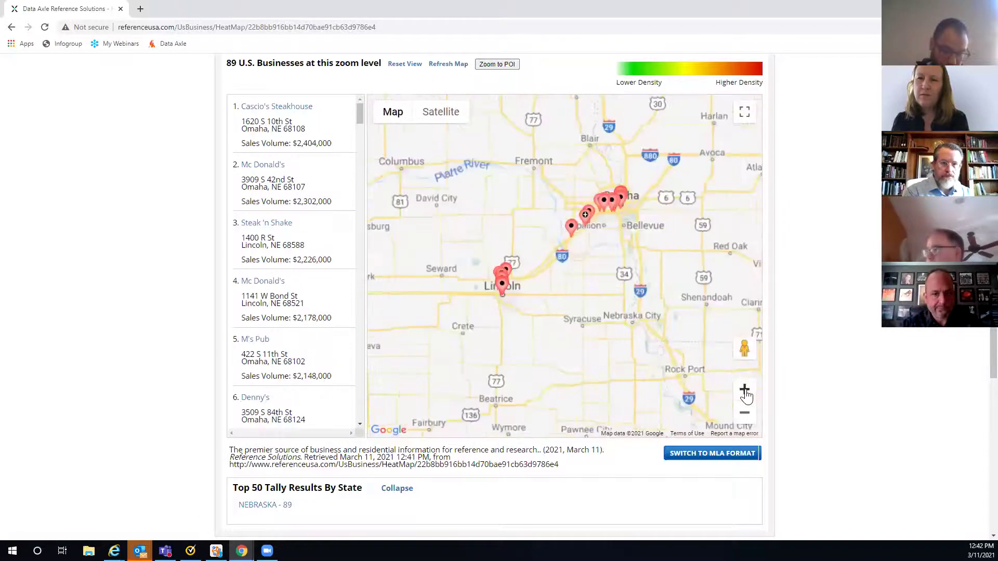
left_click(746, 390)
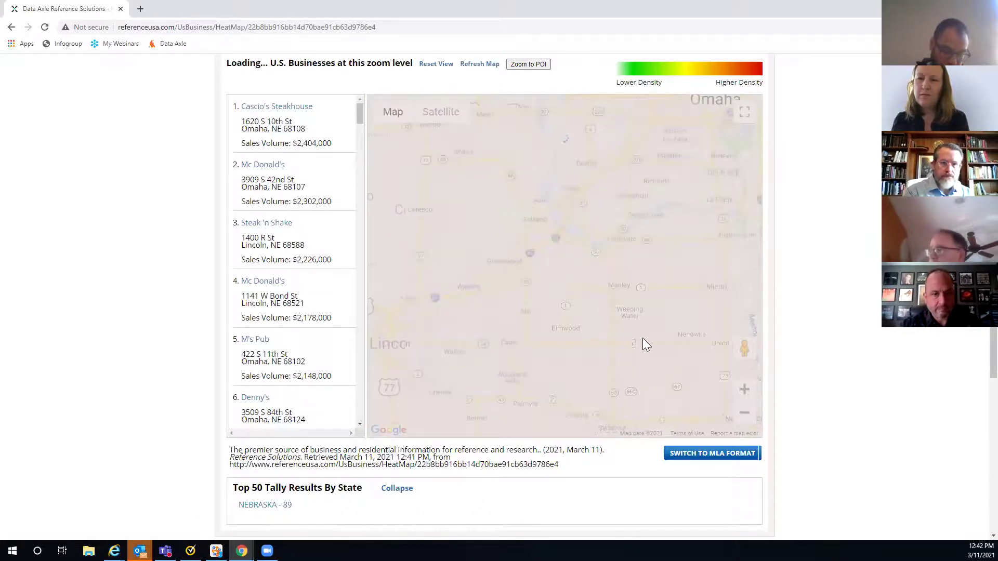
left_click_drag(568, 327, 573, 374)
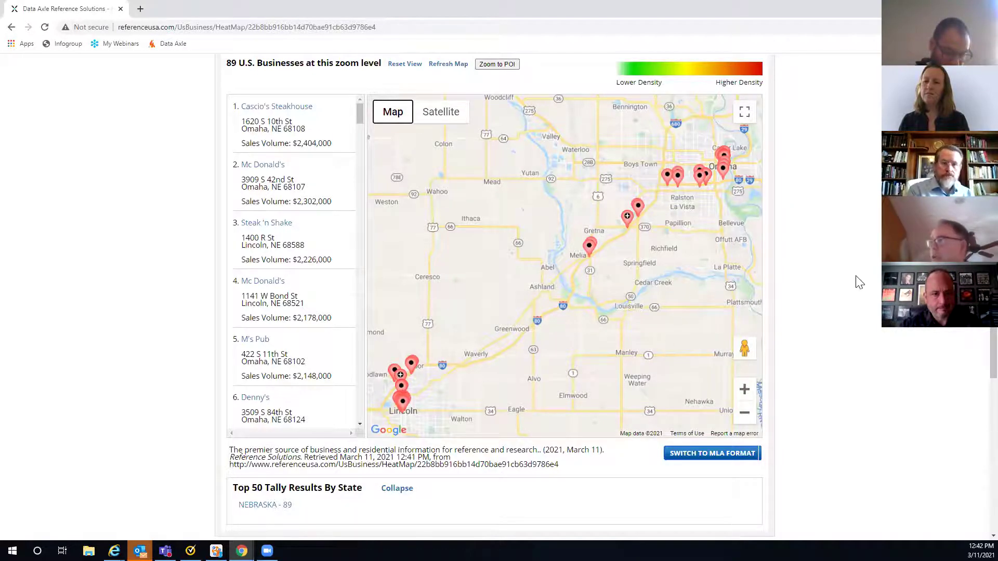
scroll(858, 278, "up", 3)
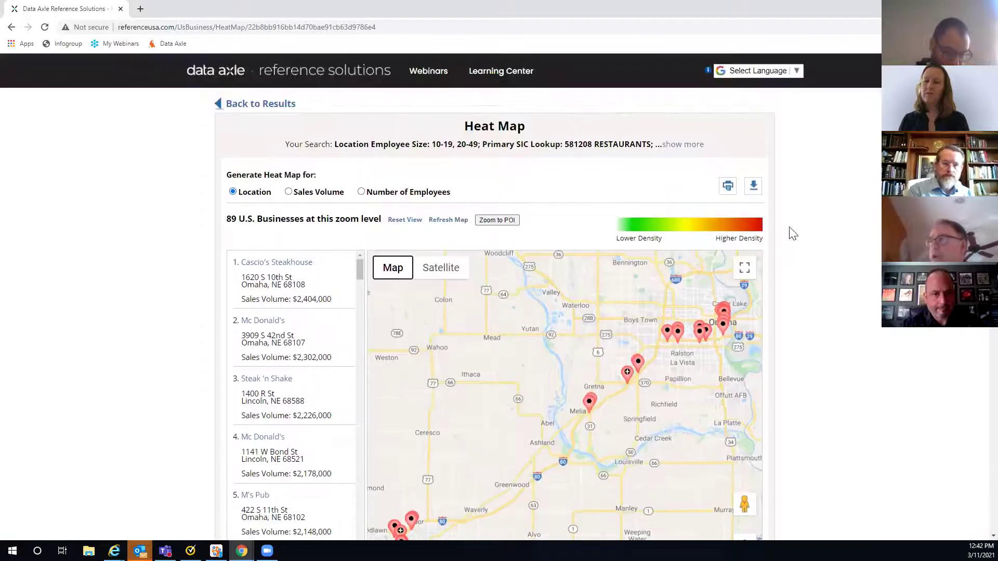
left_click(274, 106)
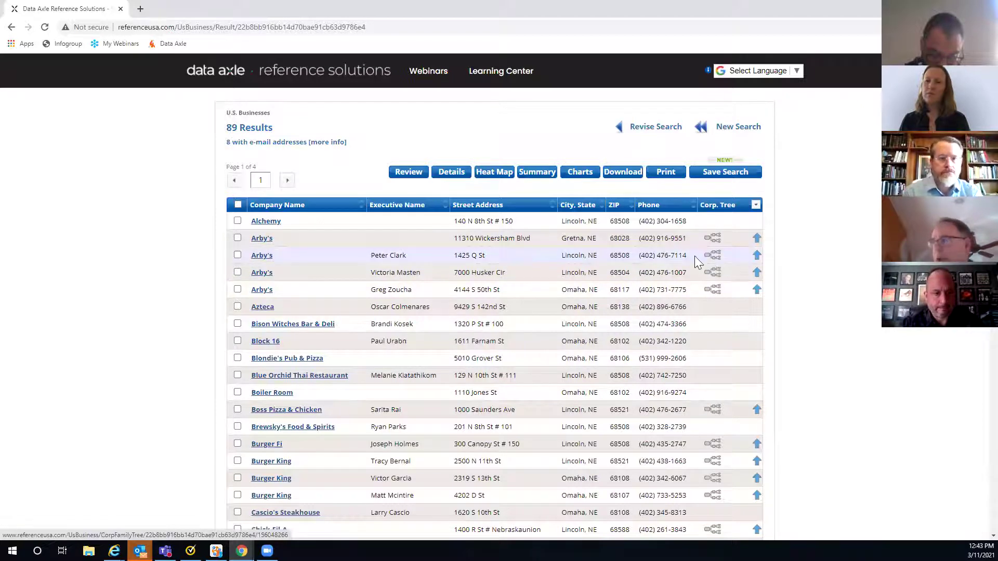
- Open the record of the Lincoln, NE 68508 Arby's and review its job listings, industry profile, business profile and demographics
left_click(263, 262)
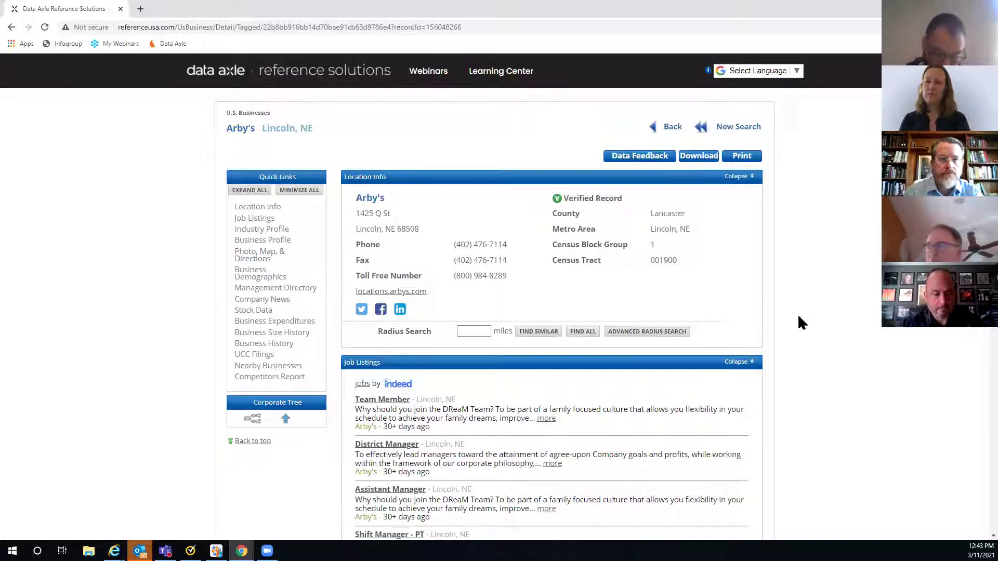
scroll(823, 307, "down", 3)
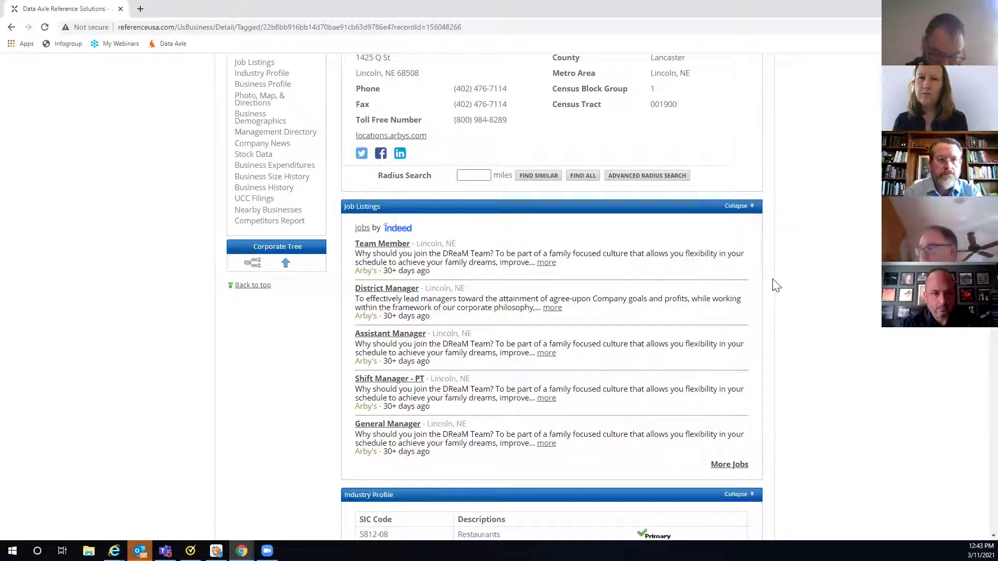
scroll(808, 283, "down", 4)
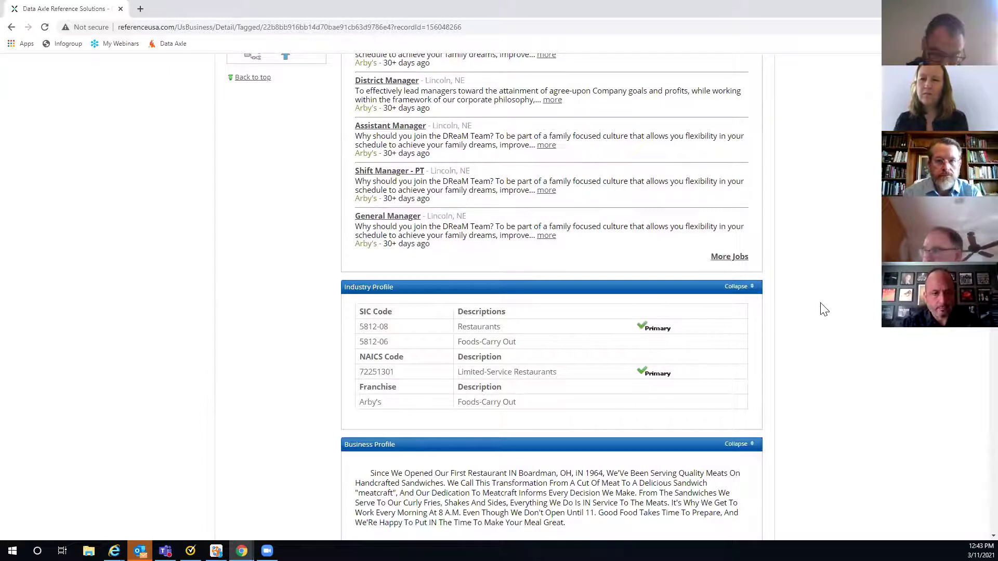
scroll(824, 309, "down", 5)
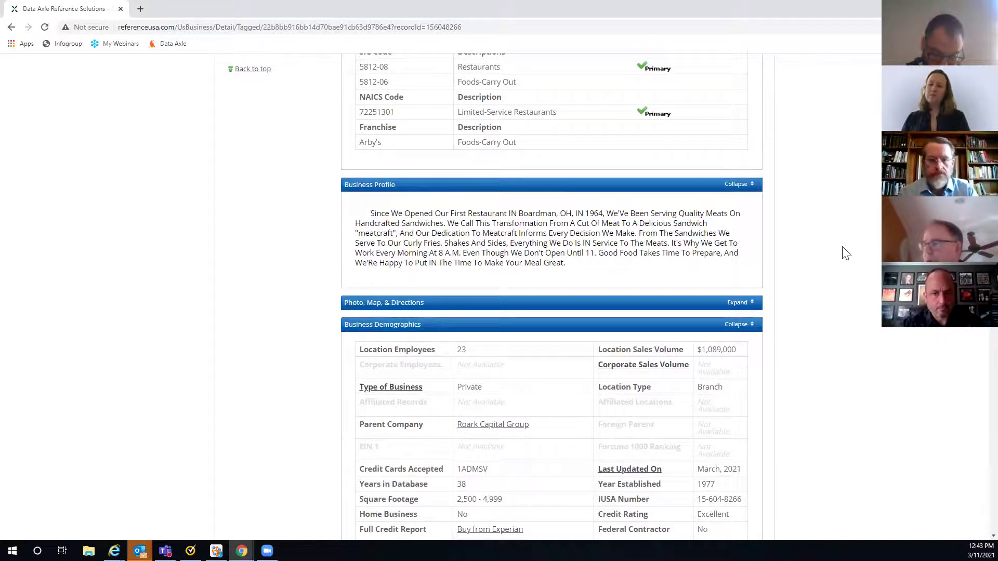
scroll(843, 252, "down", 3)
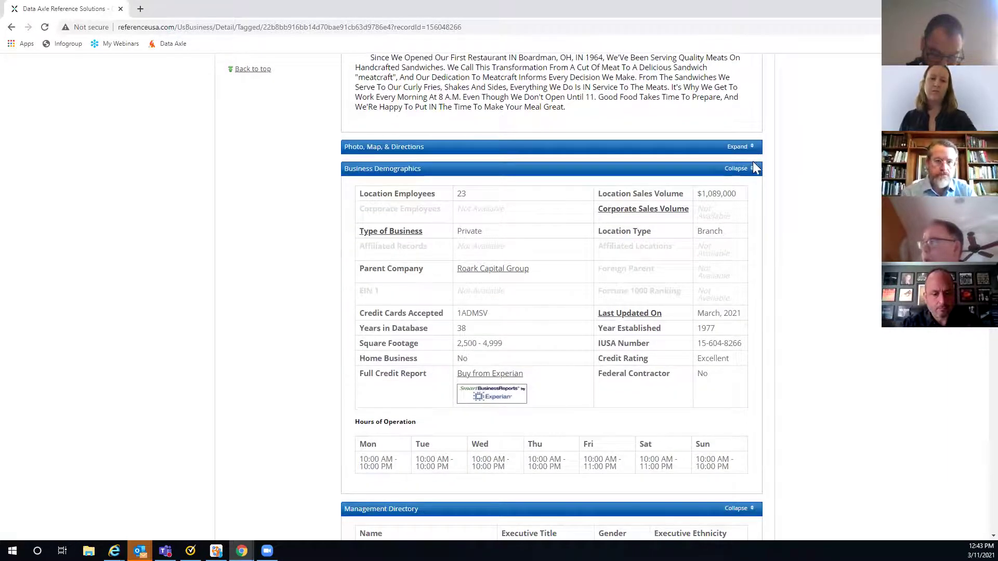
- View the restaurant's location map, collapse it again, and review the hours of operation and management directory
left_click(736, 147)
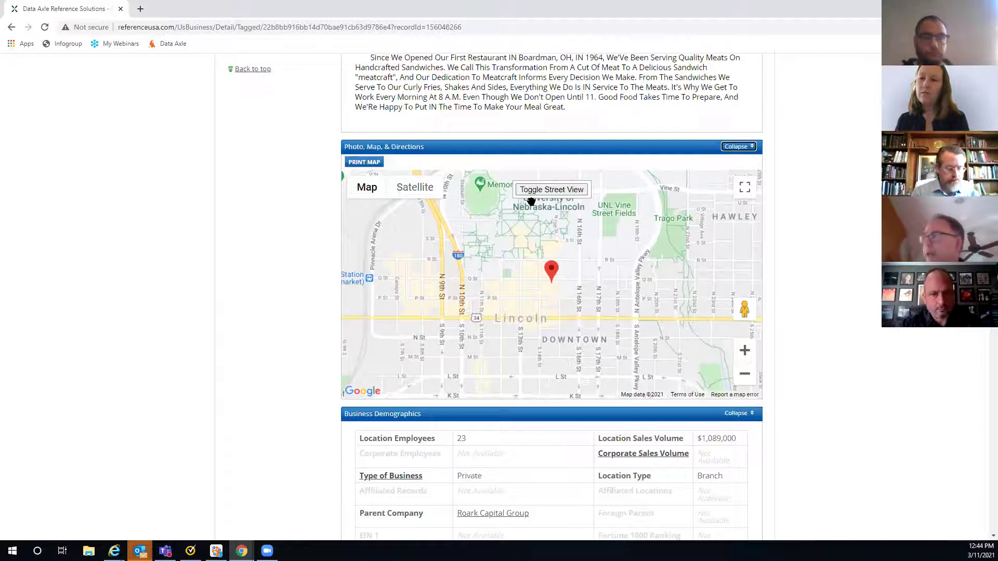
left_click(735, 147)
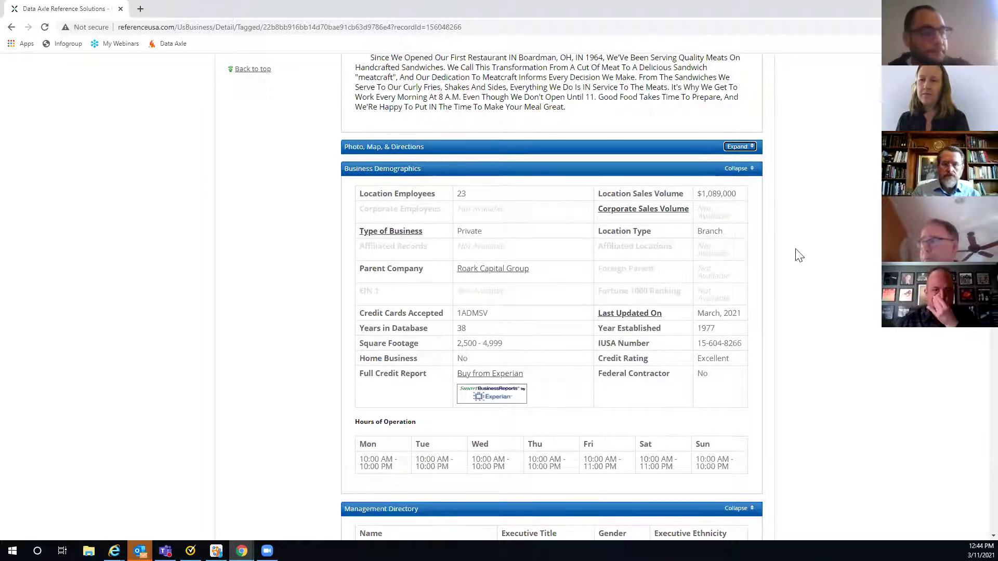
scroll(799, 255, "down", 4)
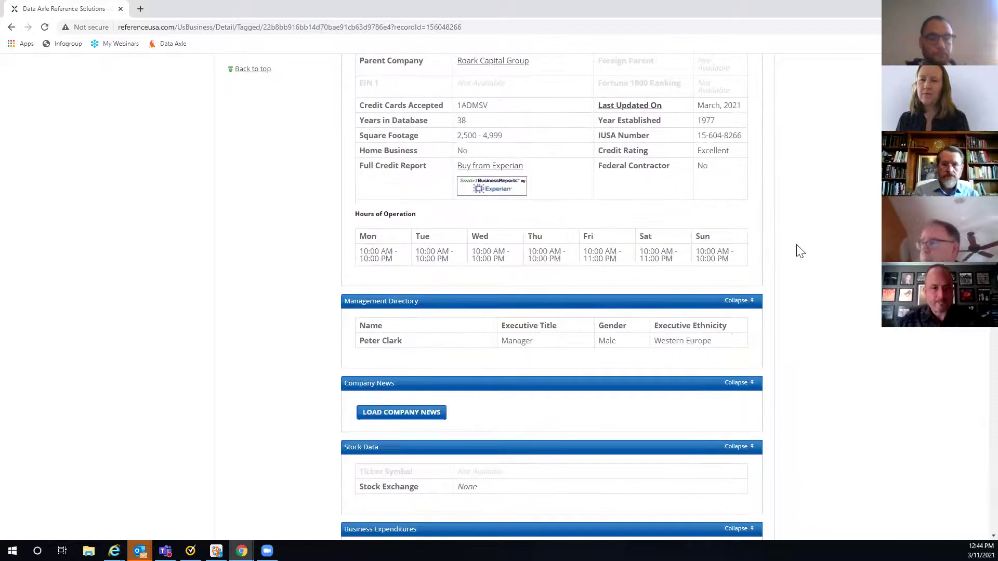
scroll(799, 251, "down", 1)
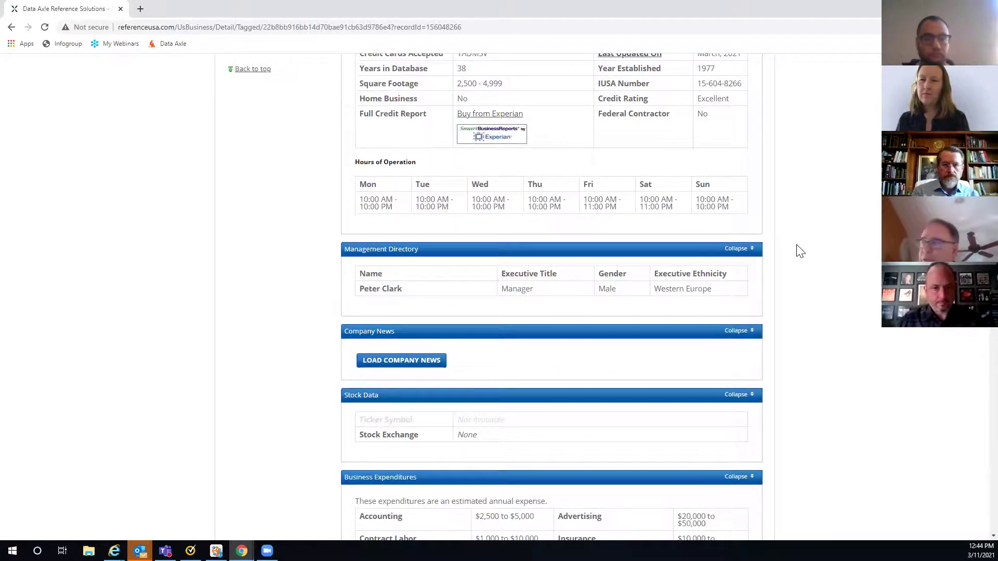
scroll(799, 251, "down", 2)
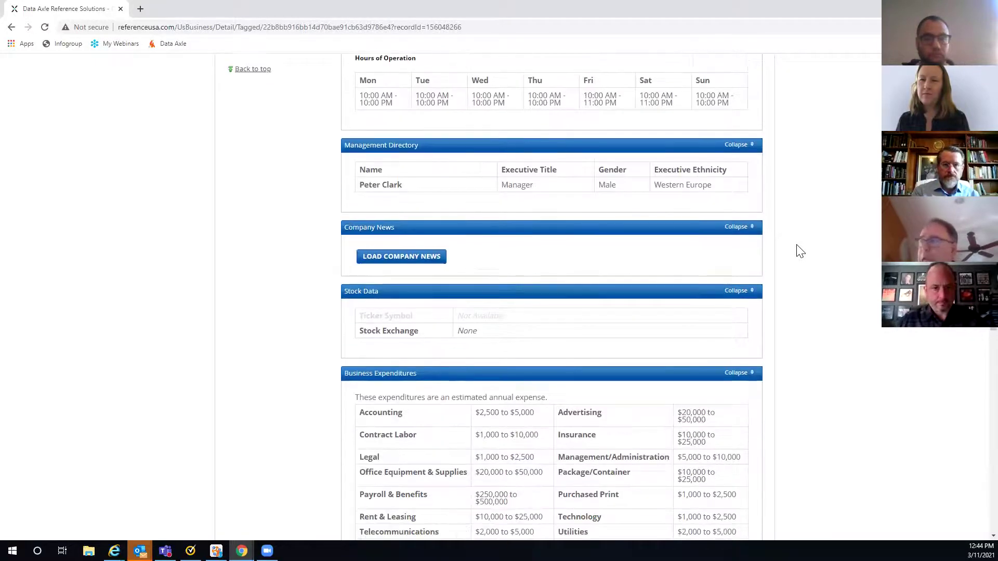
- Load and browse the company news, open the full Yahoo Finance article on Arby's fish sandwich, and close it
left_click(414, 262)
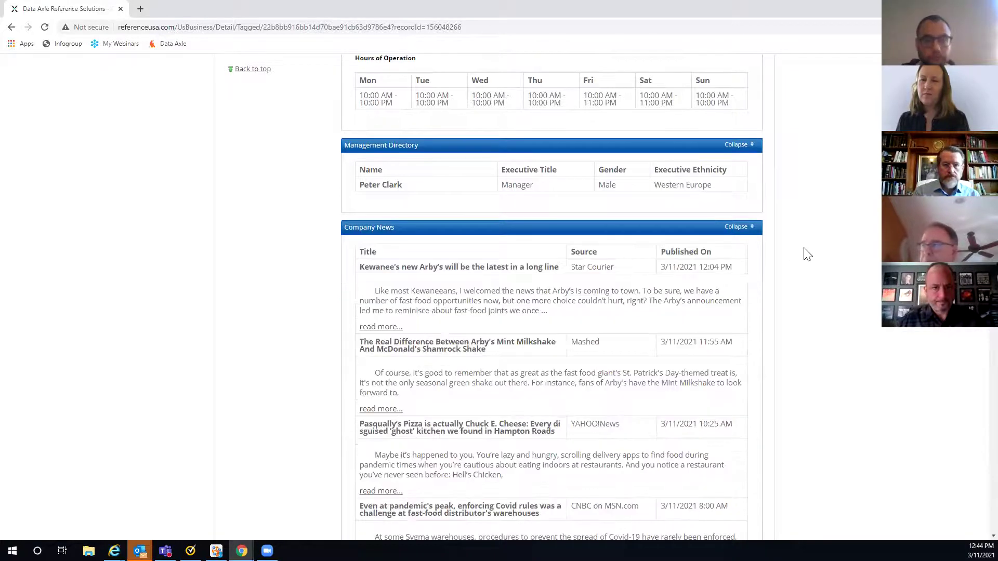
scroll(807, 255, "down", 2)
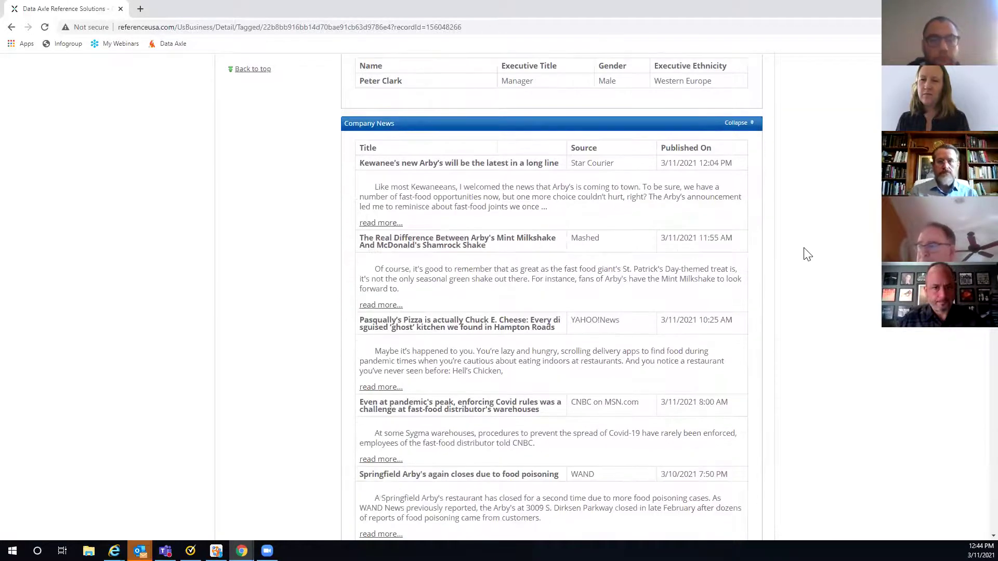
scroll(807, 254, "down", 5)
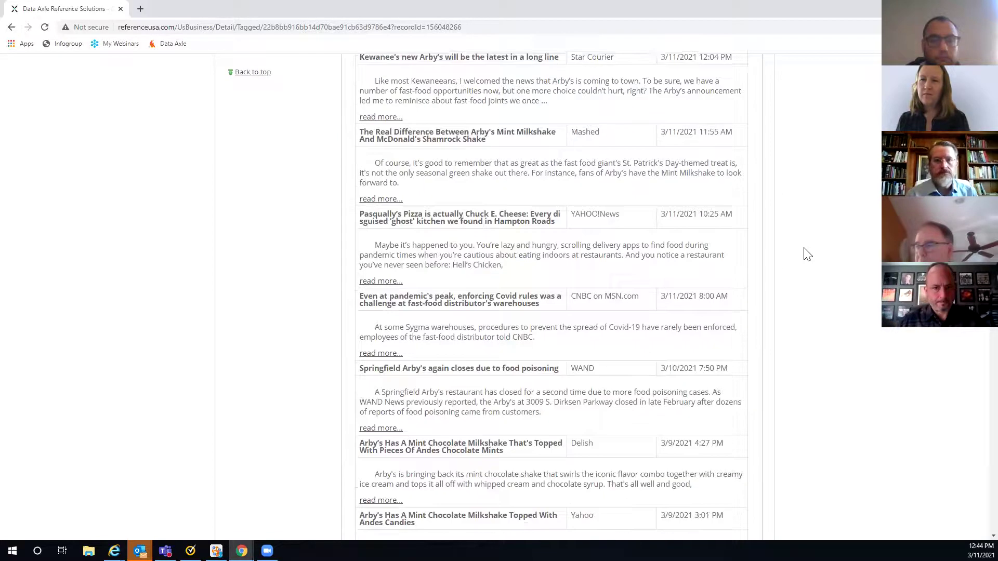
scroll(807, 254, "down", 4)
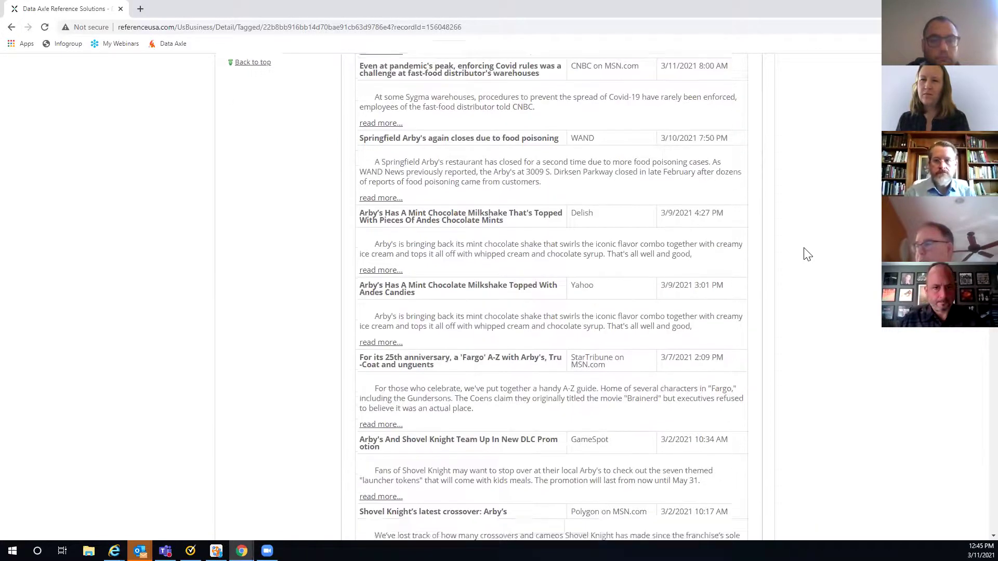
scroll(807, 255, "down", 3)
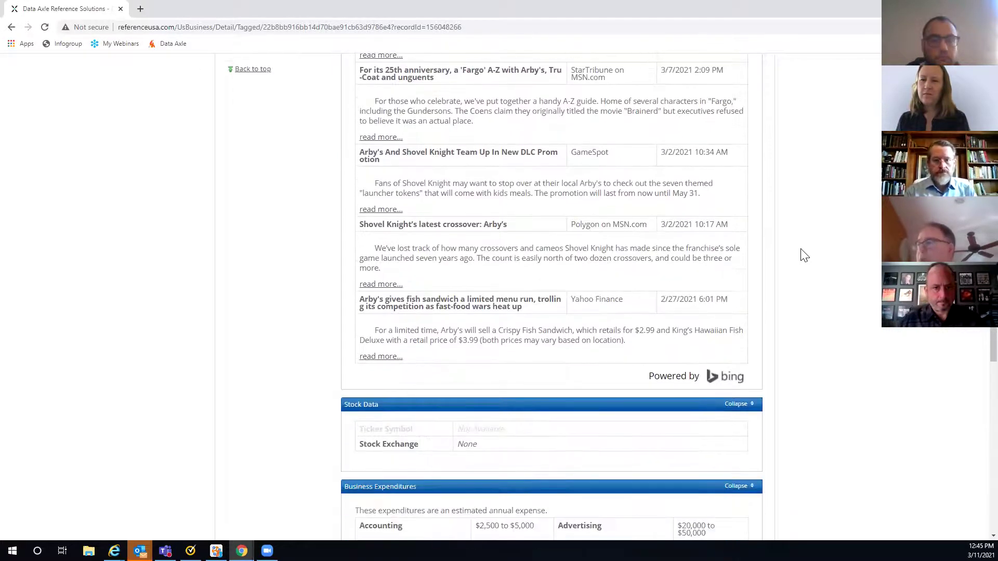
left_click(381, 357)
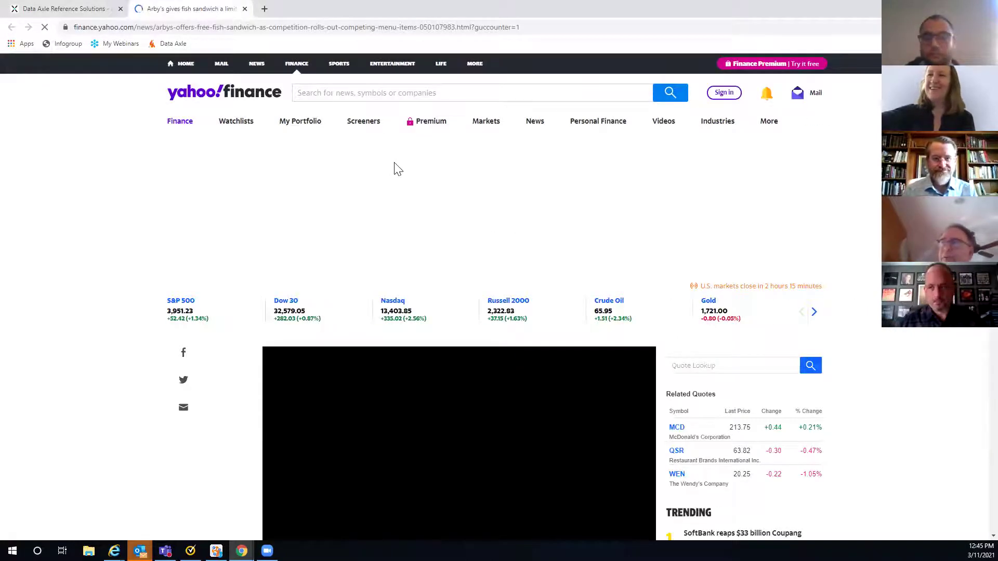
left_click(245, 9)
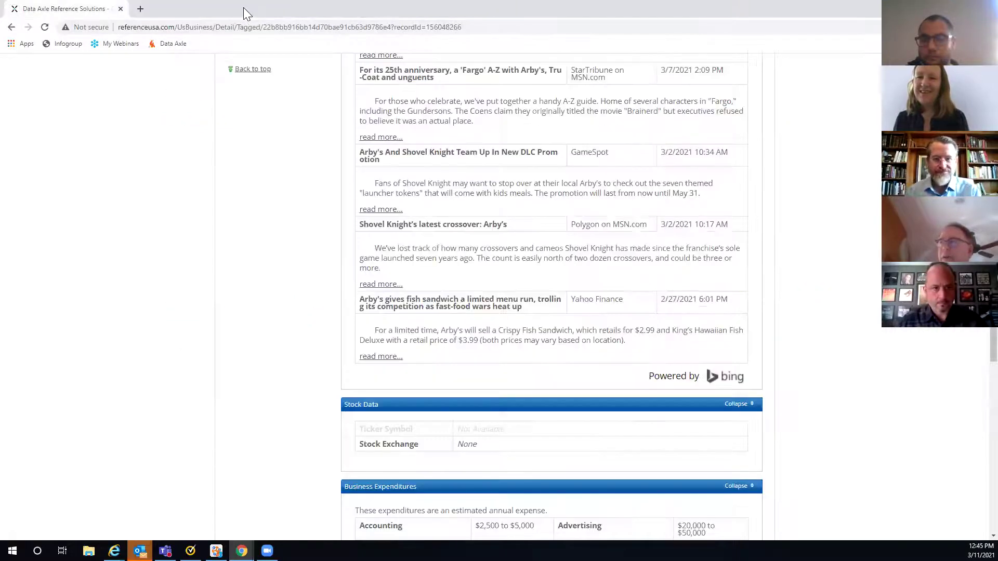
- Review the record's stock data, business expenditures, sales and employee size charts, and business history
scroll(842, 279, "down", 2)
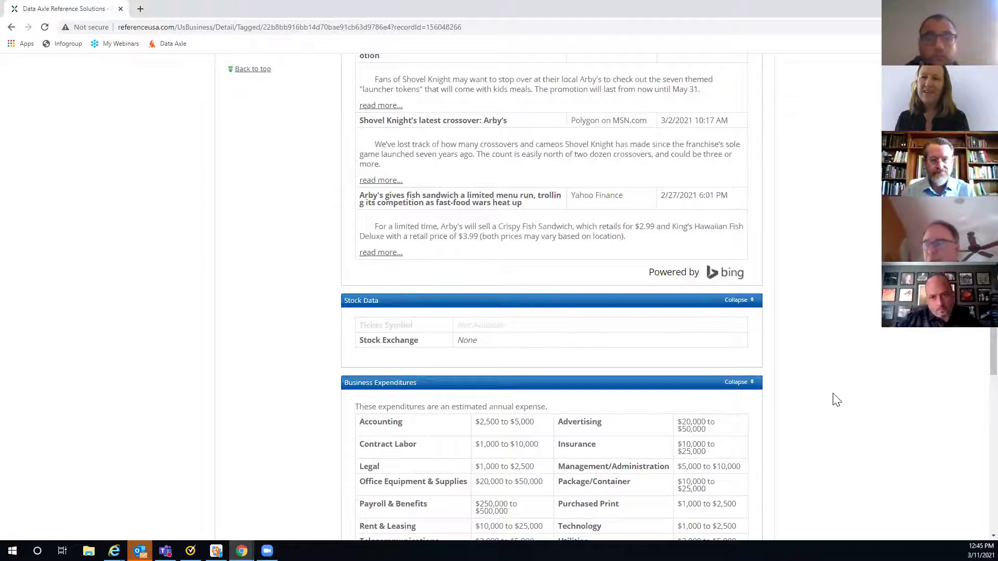
scroll(842, 339, "down", 4)
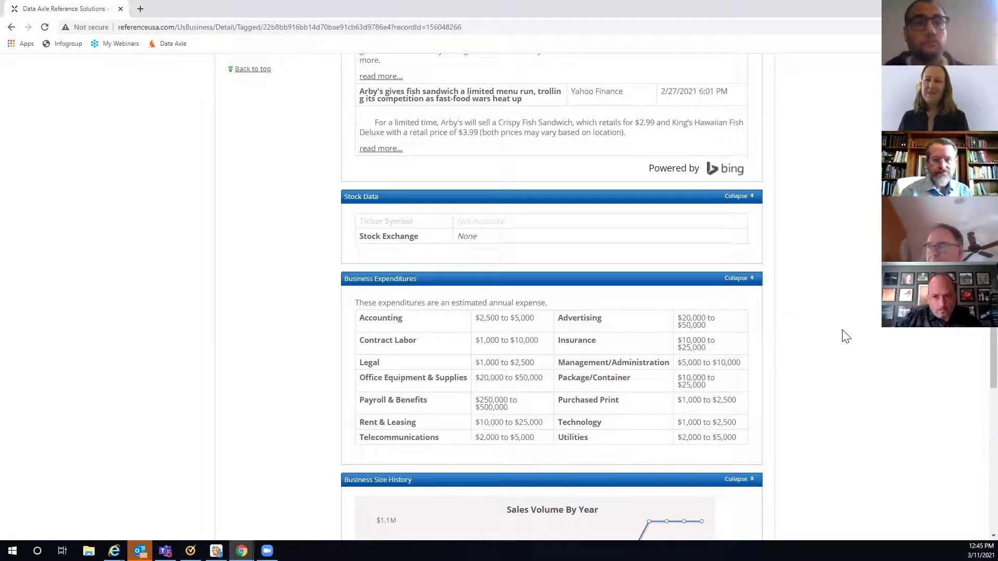
scroll(846, 337, "down", 5)
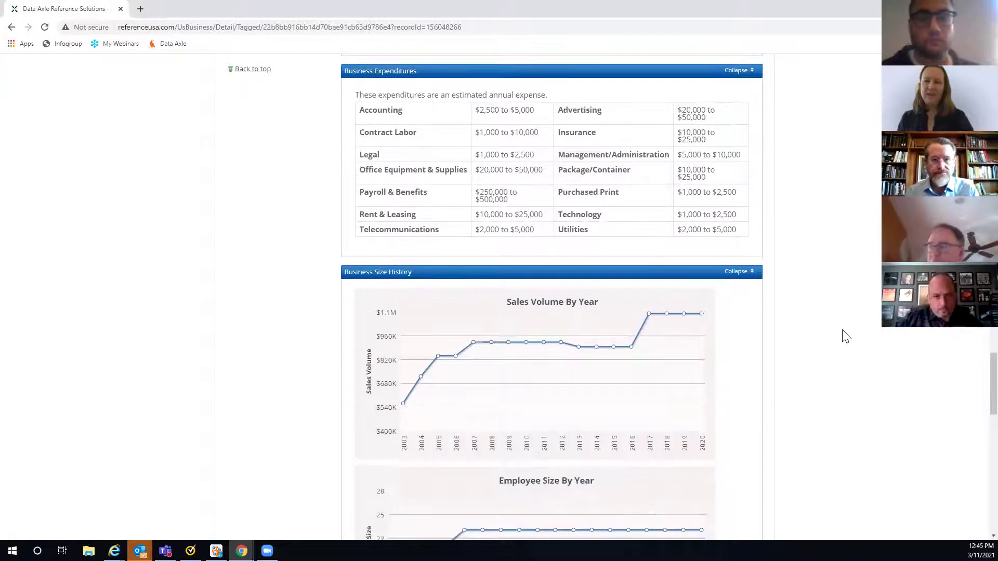
scroll(846, 337, "down", 6)
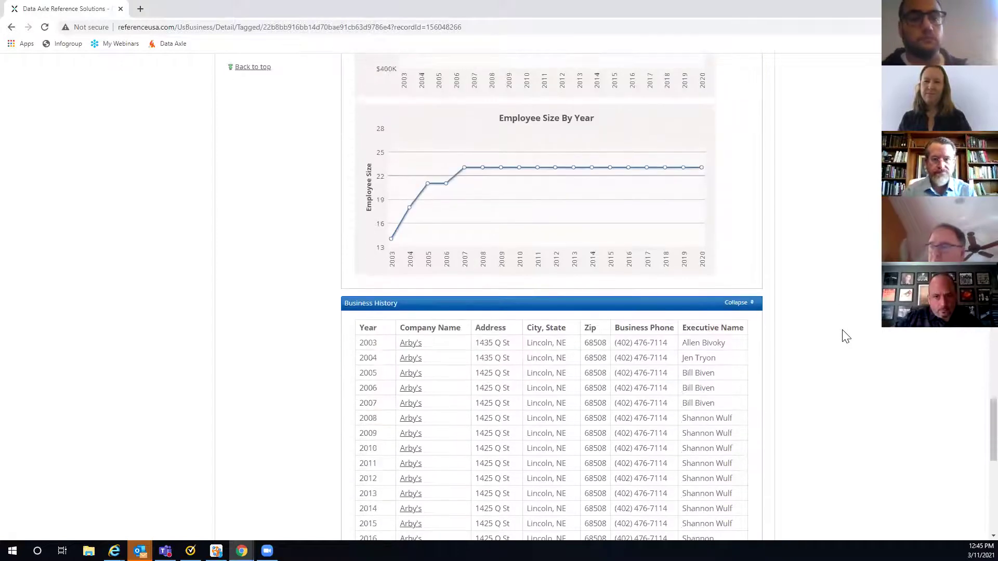
scroll(845, 337, "down", 1)
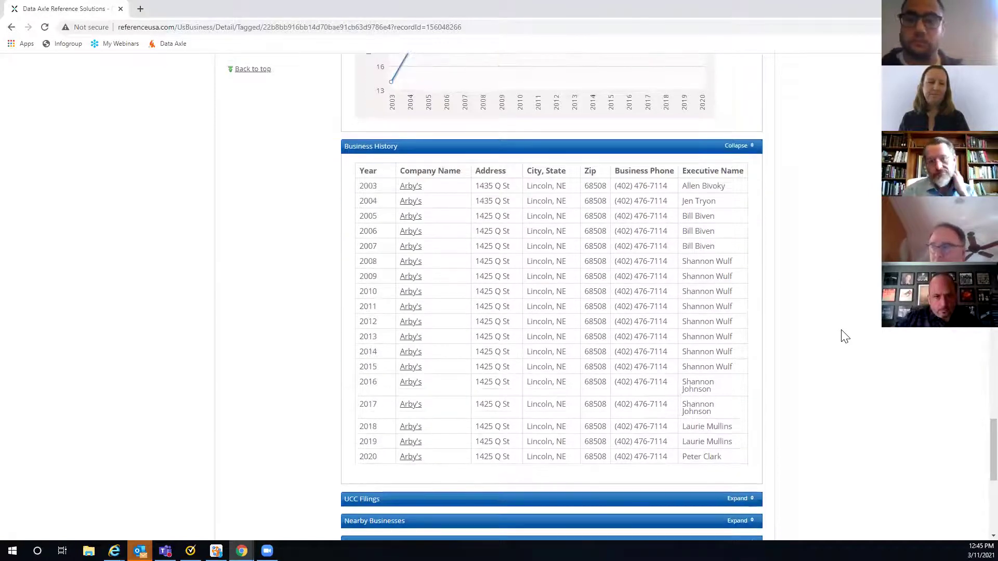
- Try to open the 2012 and 2015 historical records from the business history, returning to the Arby's record each time
left_click(412, 325)
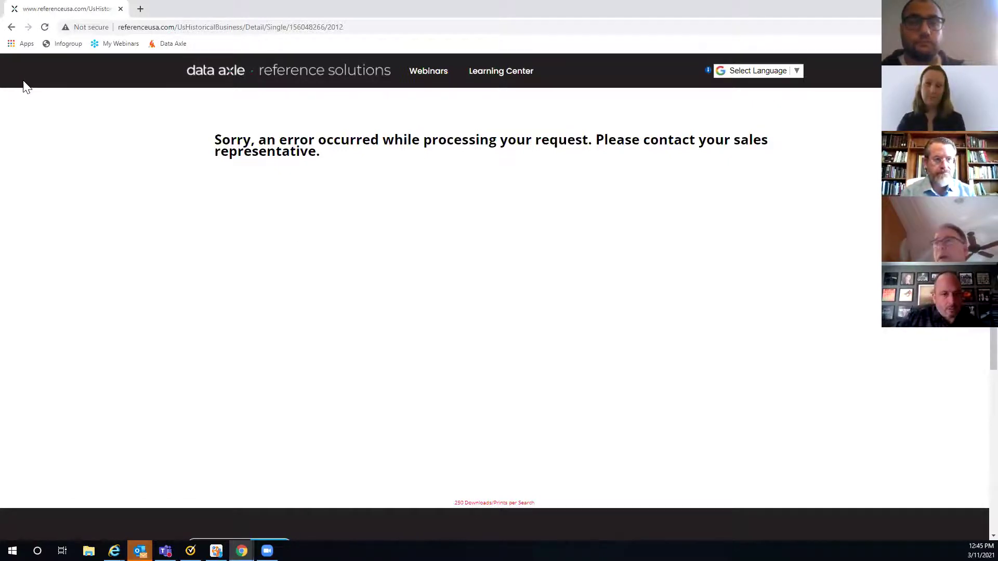
left_click(11, 27)
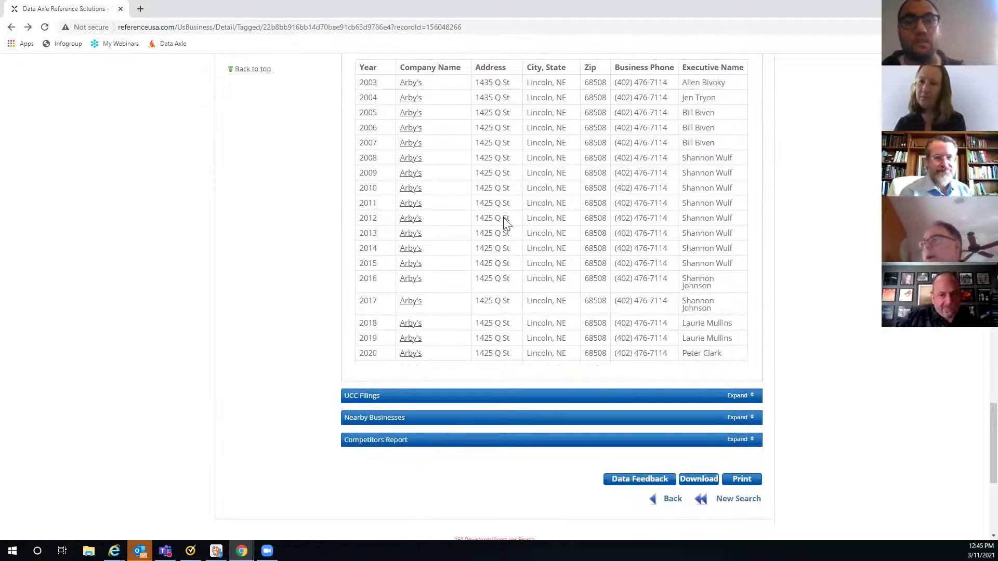
left_click(411, 264)
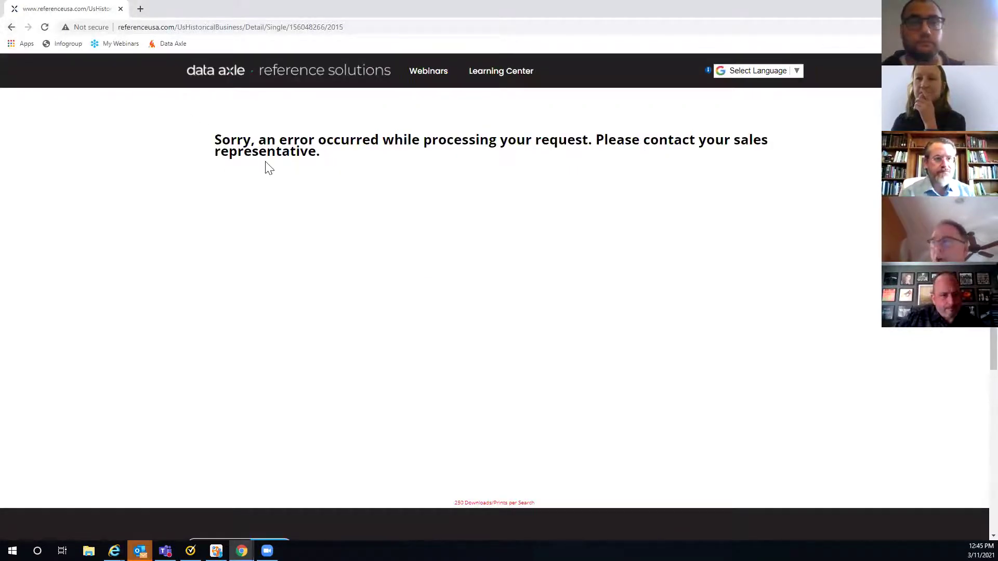
left_click(11, 27)
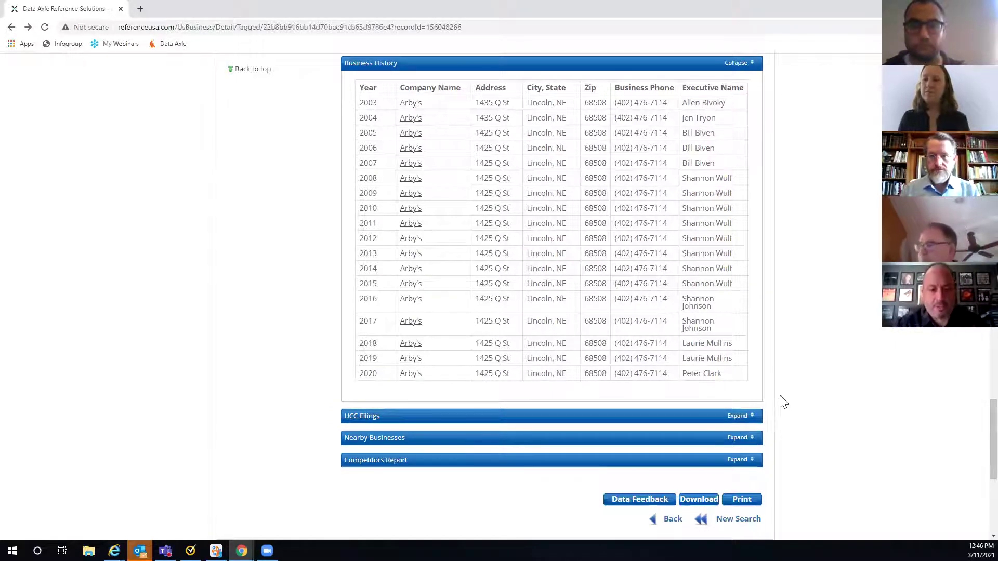
- Expand the UCC filings section of the Arby's record and read its content
scroll(787, 387, "down", 2)
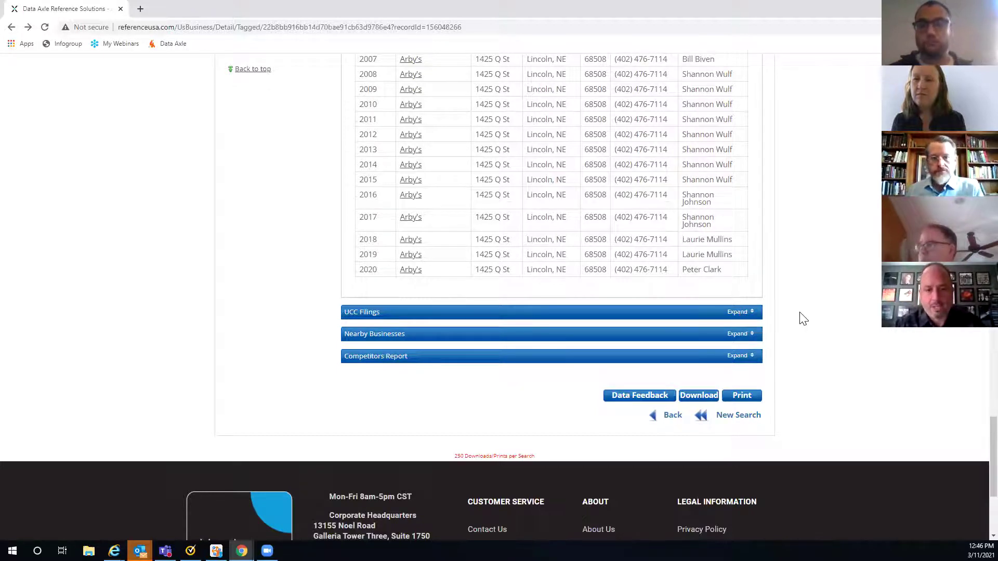
scroll(748, 268, "down", 1)
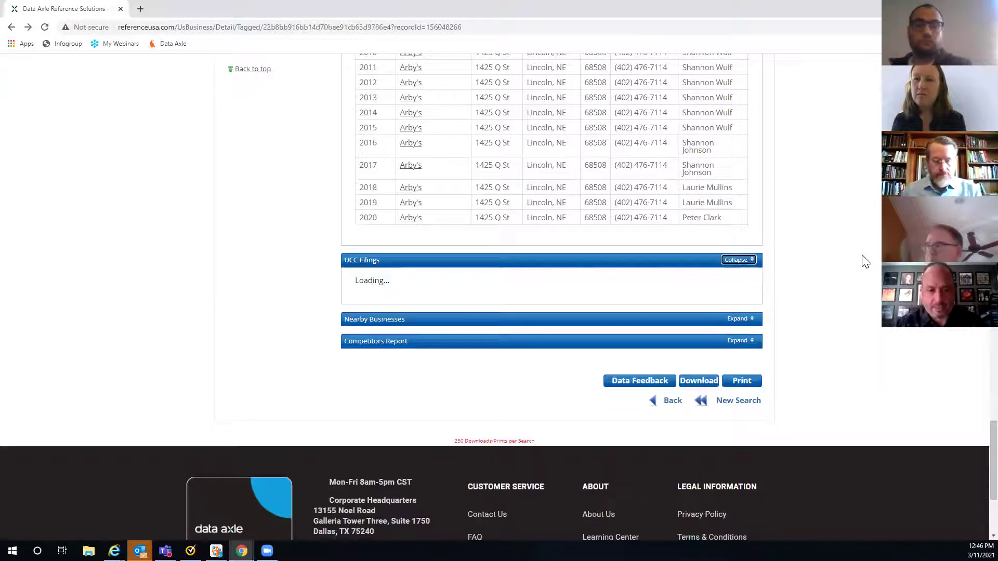
scroll(862, 257, "down", 1)
scroll(847, 276, "down", 1)
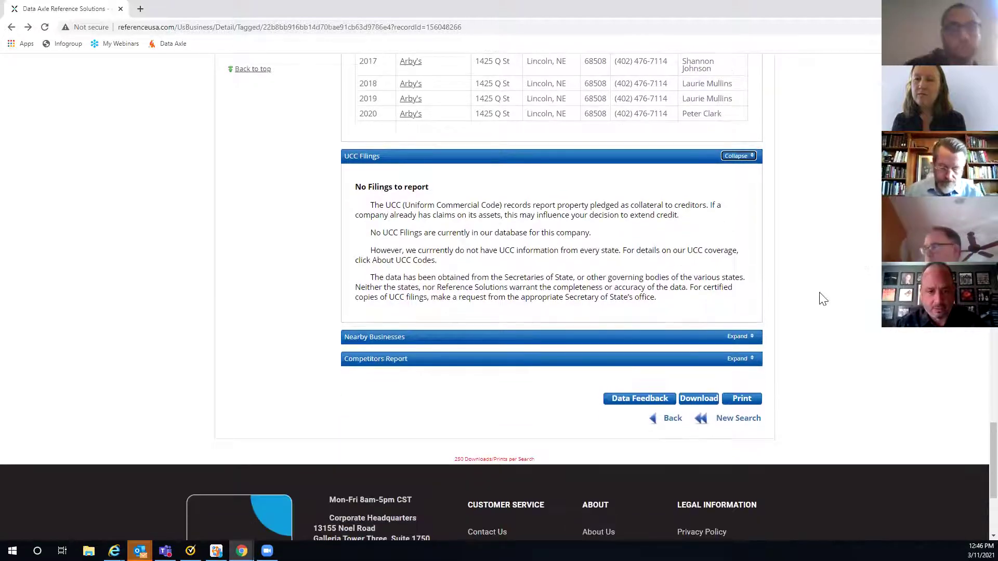
- Expand the nearby businesses and competitors report sections and look through both lists
left_click(741, 338)
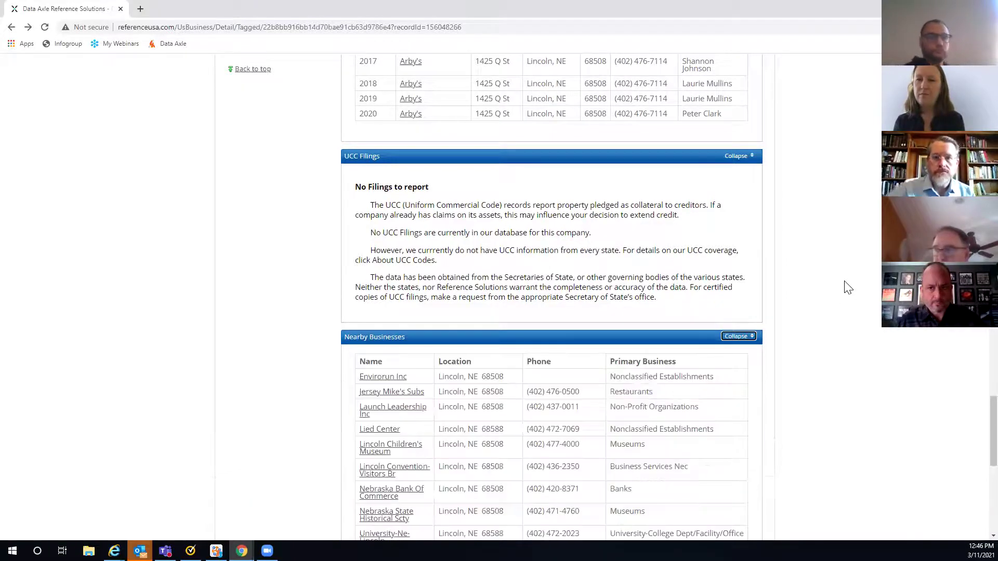
scroll(847, 288, "down", 4)
scroll(783, 287, "down", 2)
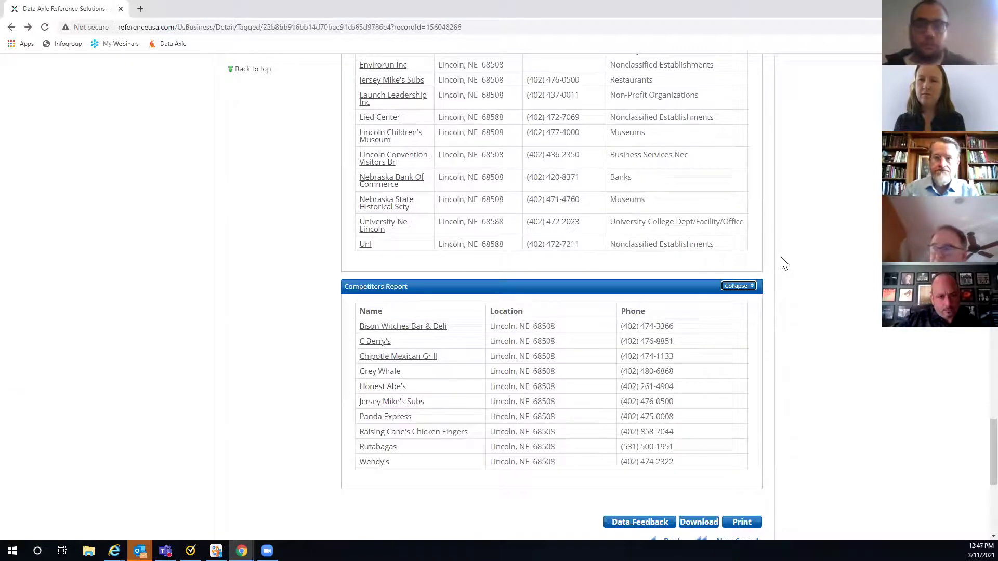
- Return to the beginning of the Arby's record and open its corporate tree under Roark Capital Group
scroll(781, 258, "up", 15)
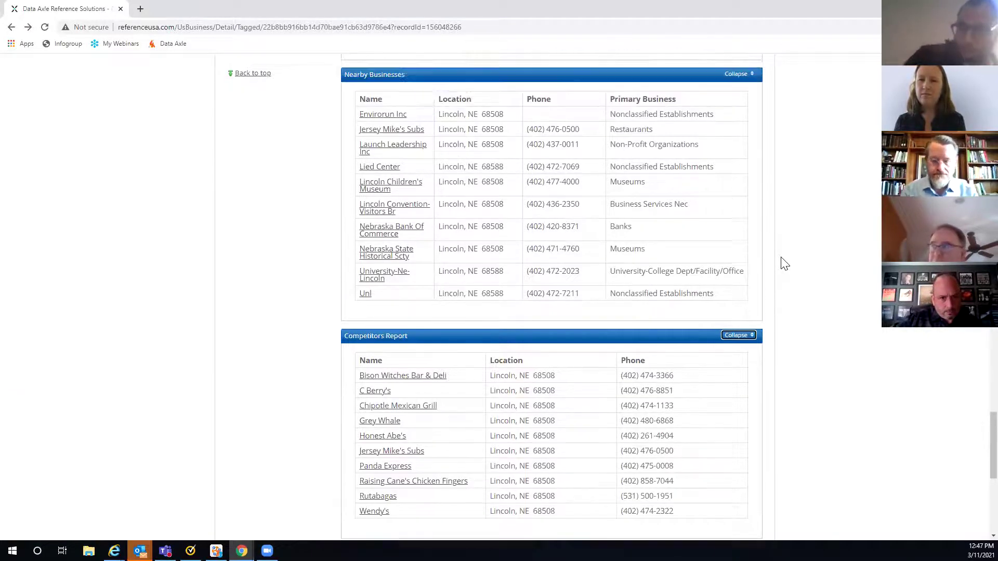
scroll(783, 265, "up", 15)
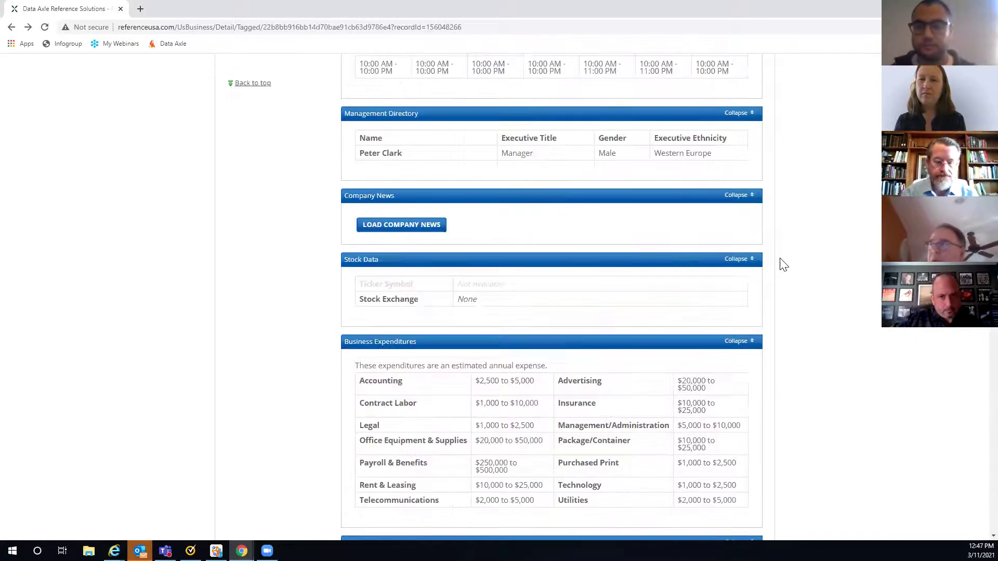
scroll(783, 265, "up", 4)
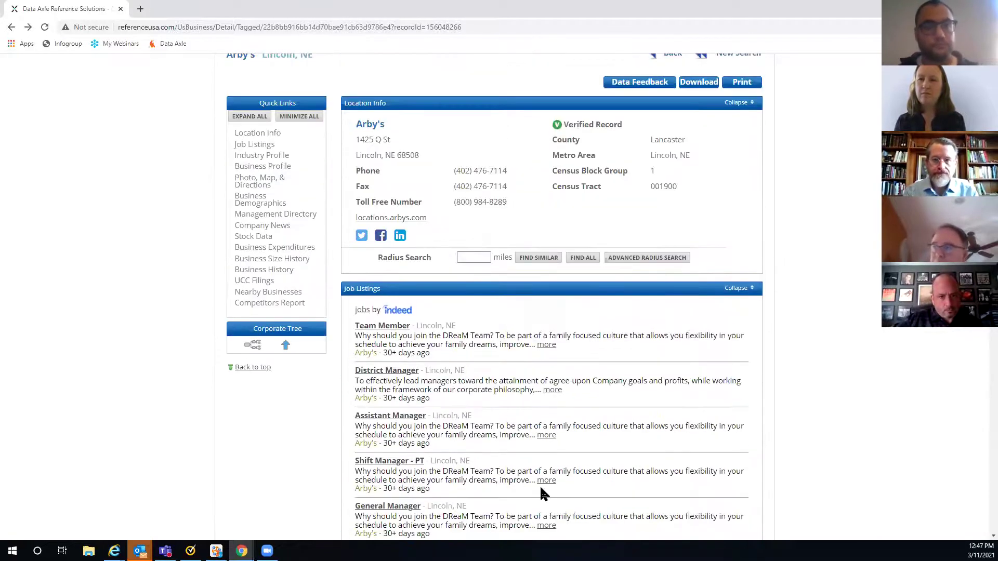
scroll(211, 283, "down", 2)
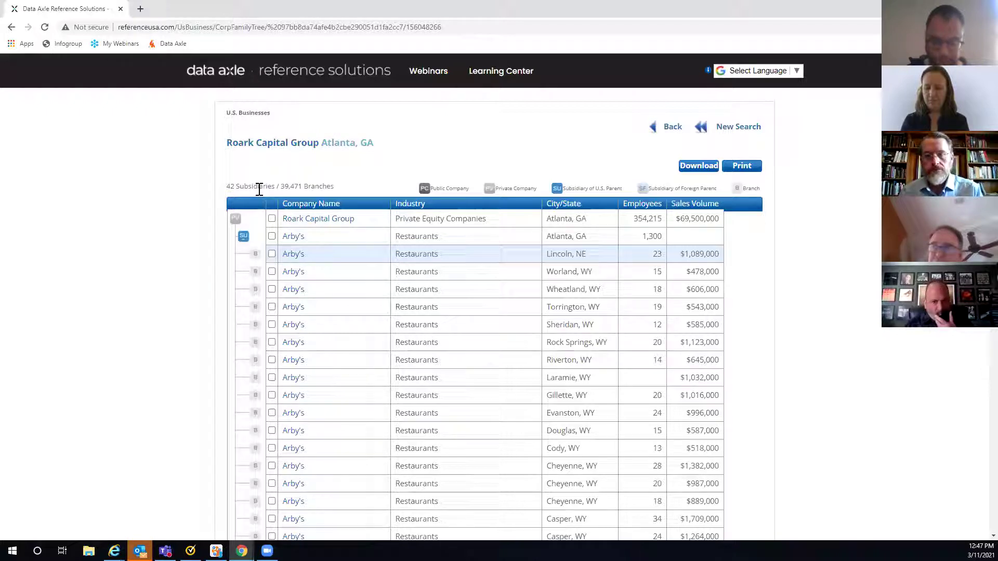
- Collapse the Arby's branches in the Roark Capital Group tree, look through its subsidiaries, and return to the search results list
left_click(243, 238)
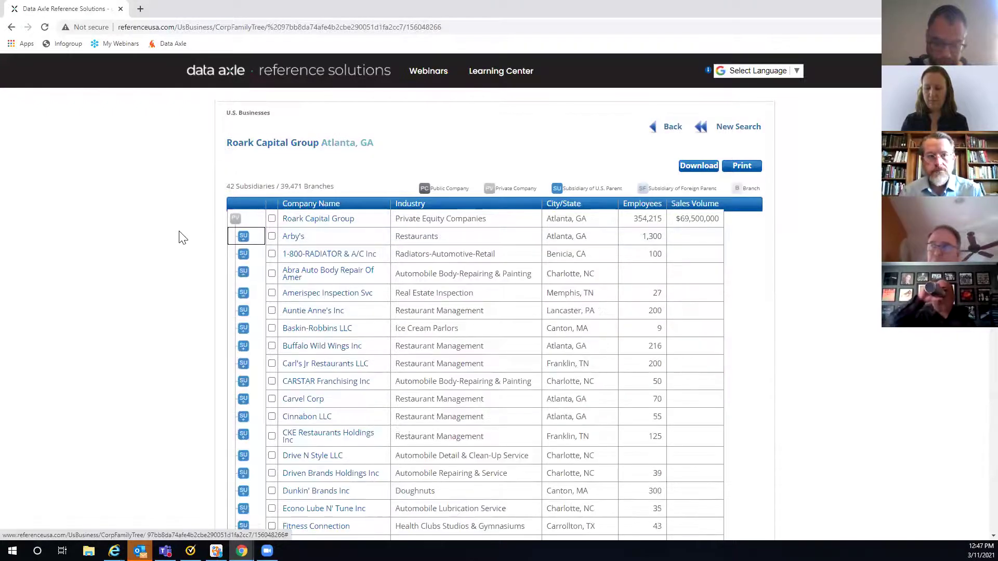
scroll(182, 238, "down", 2)
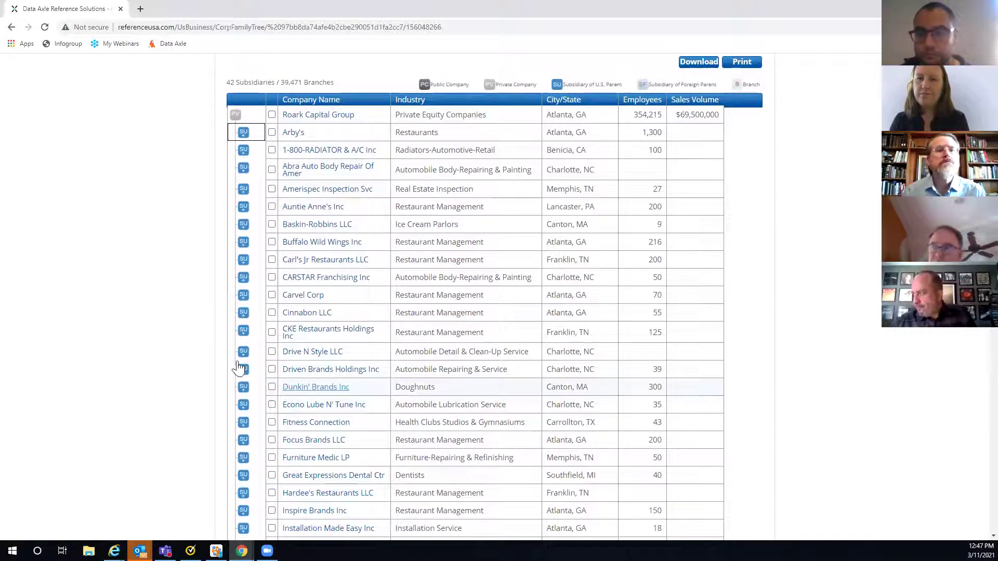
scroll(202, 329, "down", 5)
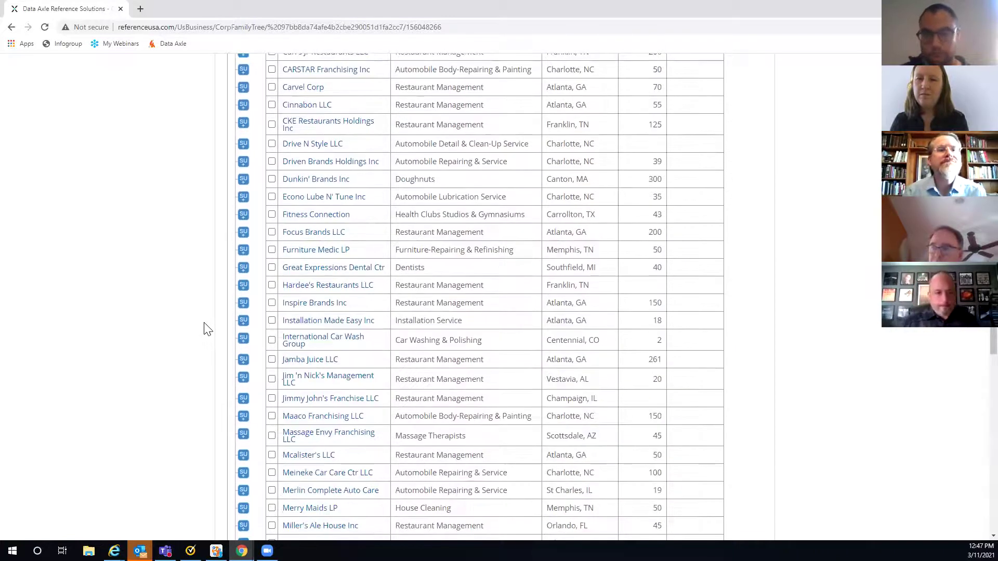
scroll(204, 328, "down", 3)
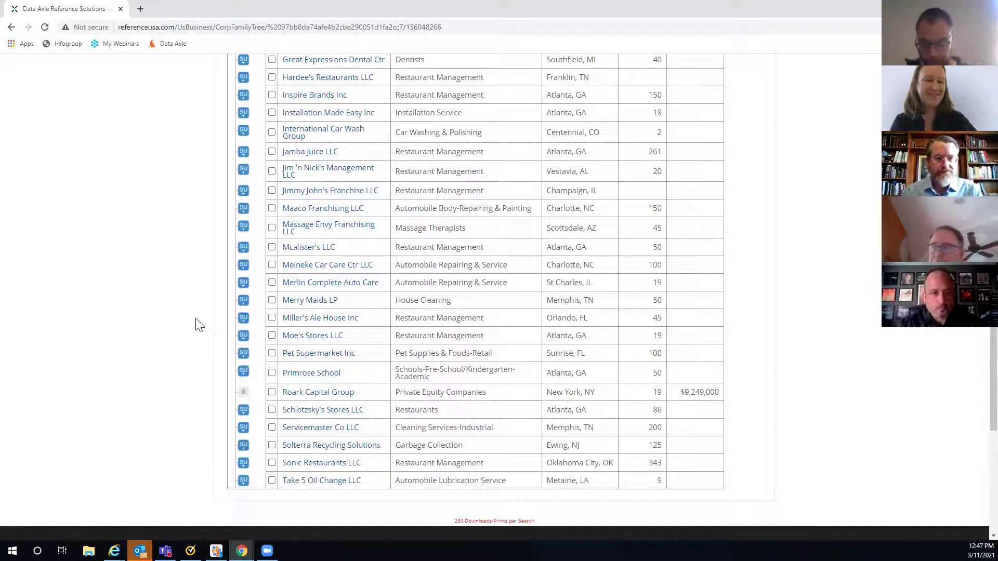
scroll(196, 317, "up", 10)
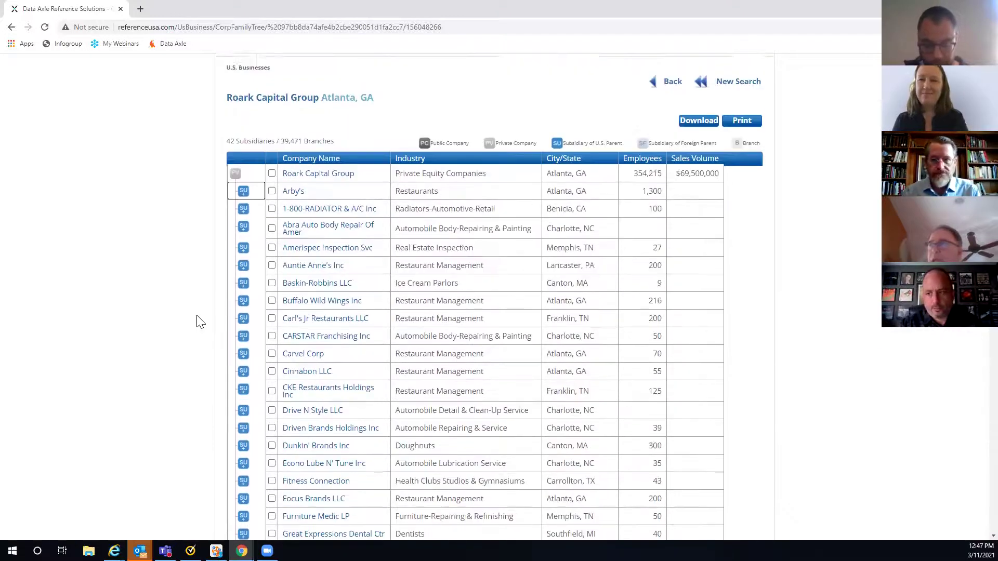
left_click(671, 127)
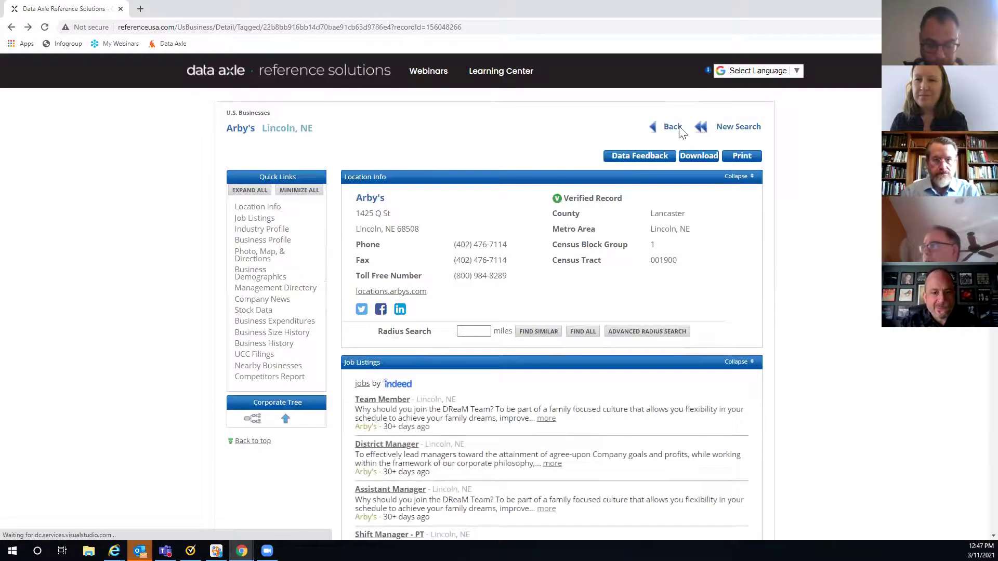
left_click(675, 132)
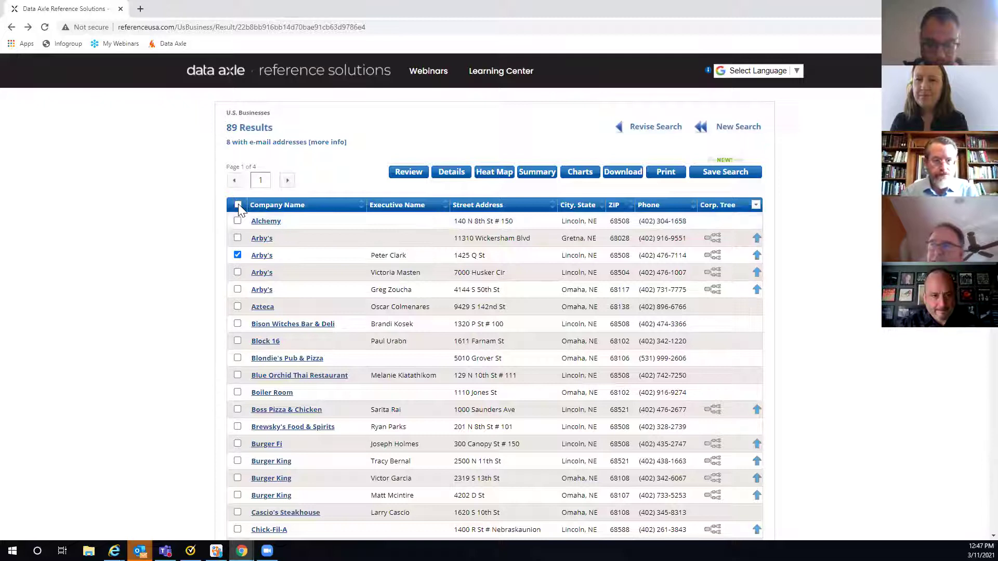
- Select every record on all four pages of the restaurant results and open the download options
left_click(238, 204)
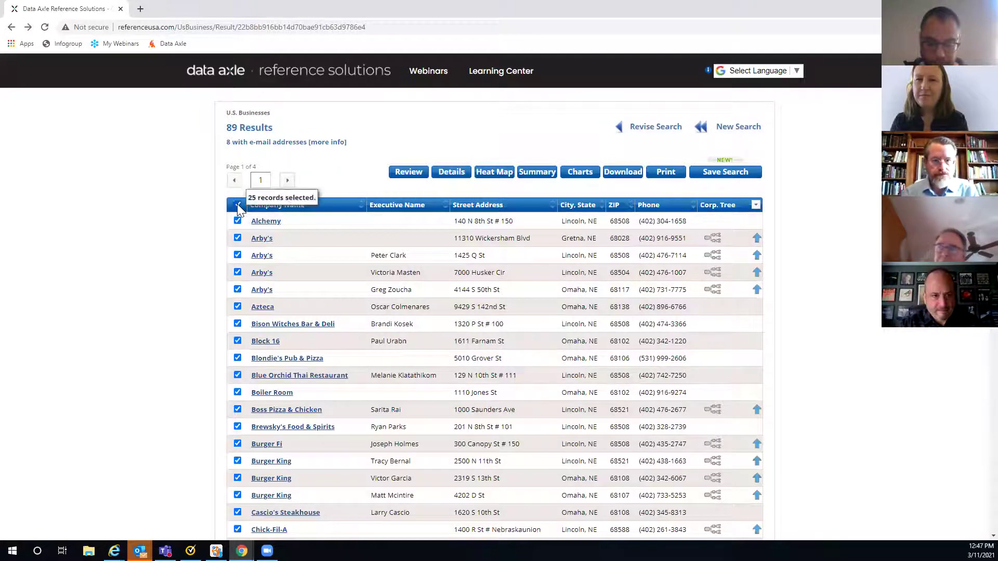
left_click(287, 181)
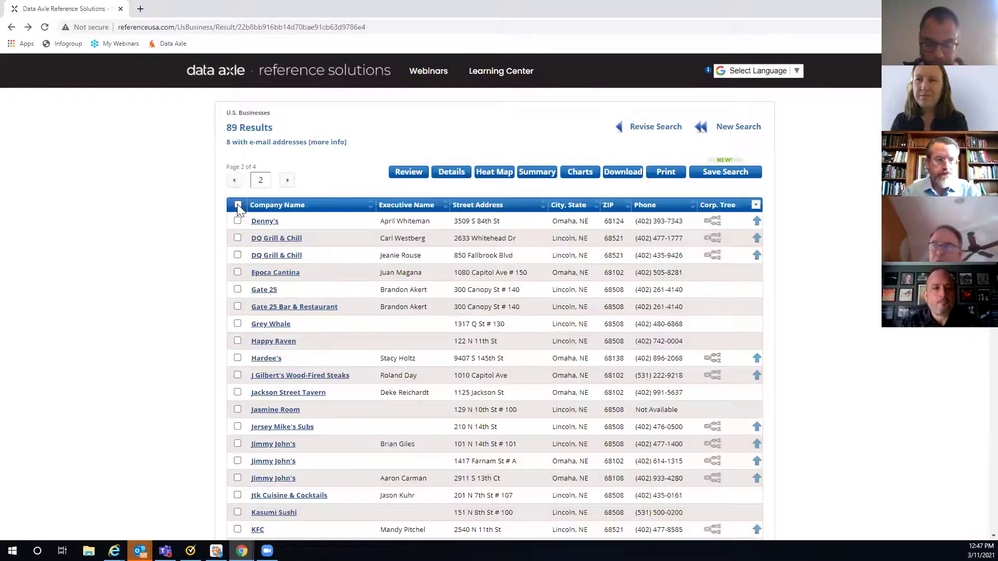
left_click(237, 203)
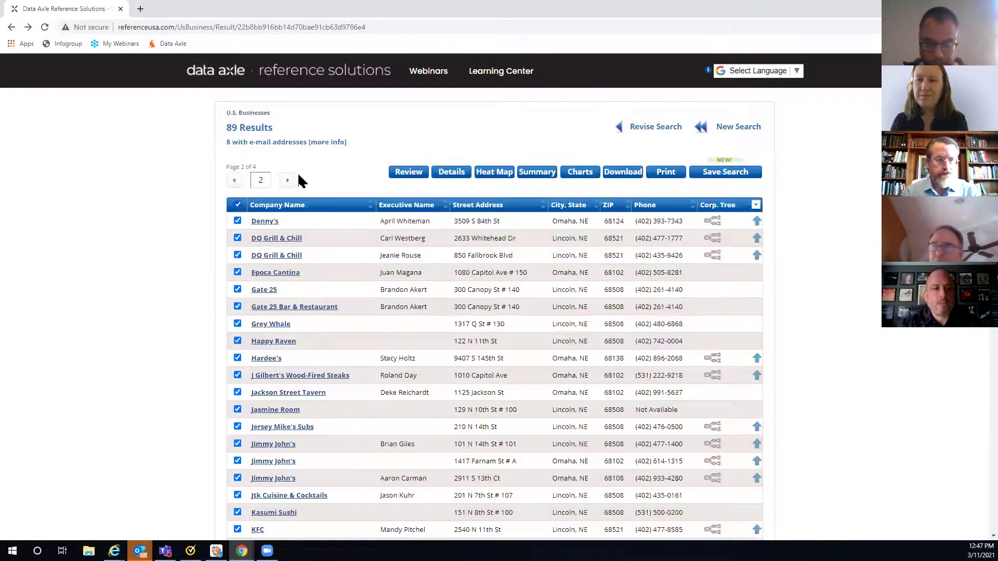
left_click(287, 181)
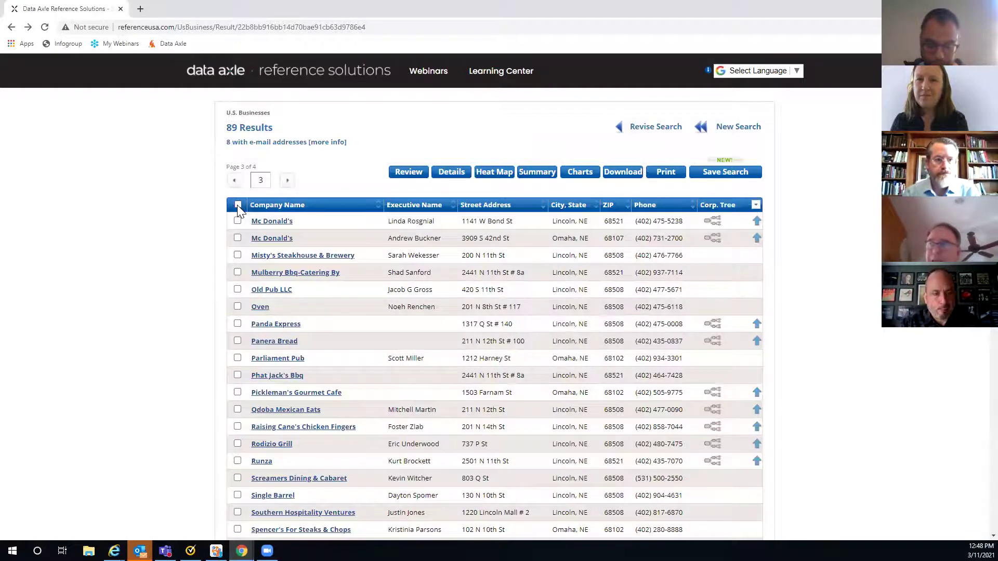
left_click(237, 204)
left_click(287, 181)
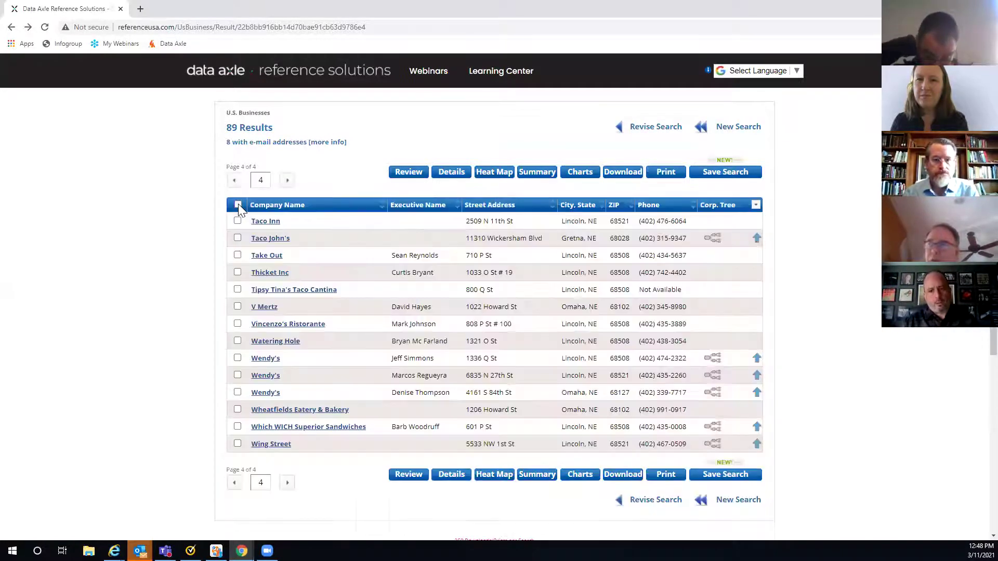
left_click(237, 204)
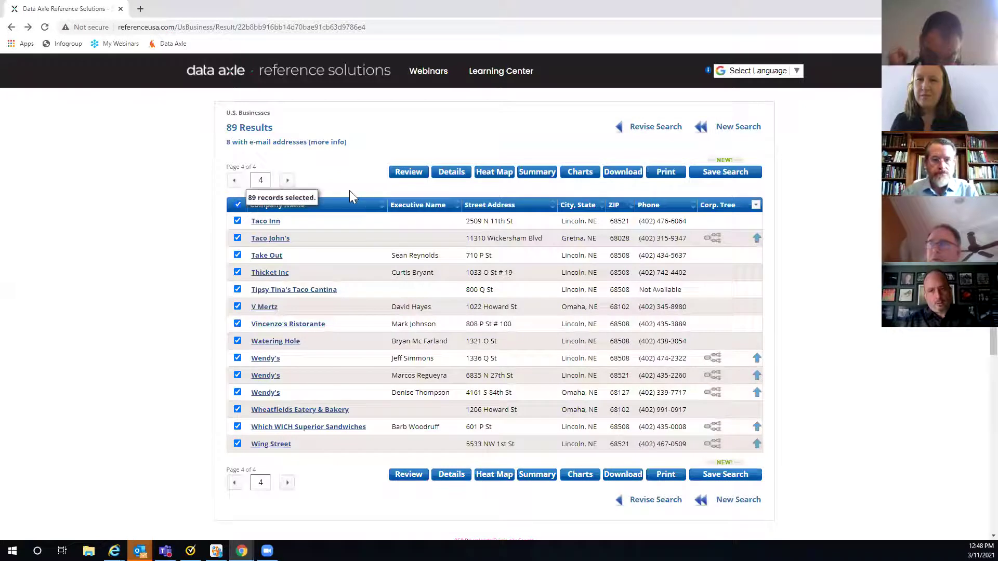
left_click(622, 173)
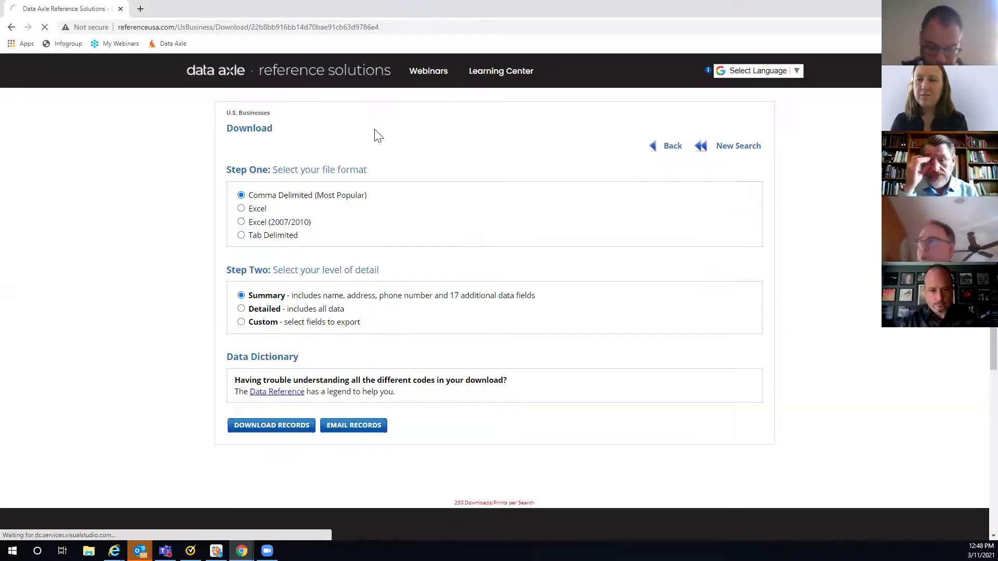
- Return to the home page and look through the available databases
scroll(388, 207, "down", 3)
scroll(389, 203, "down", 3)
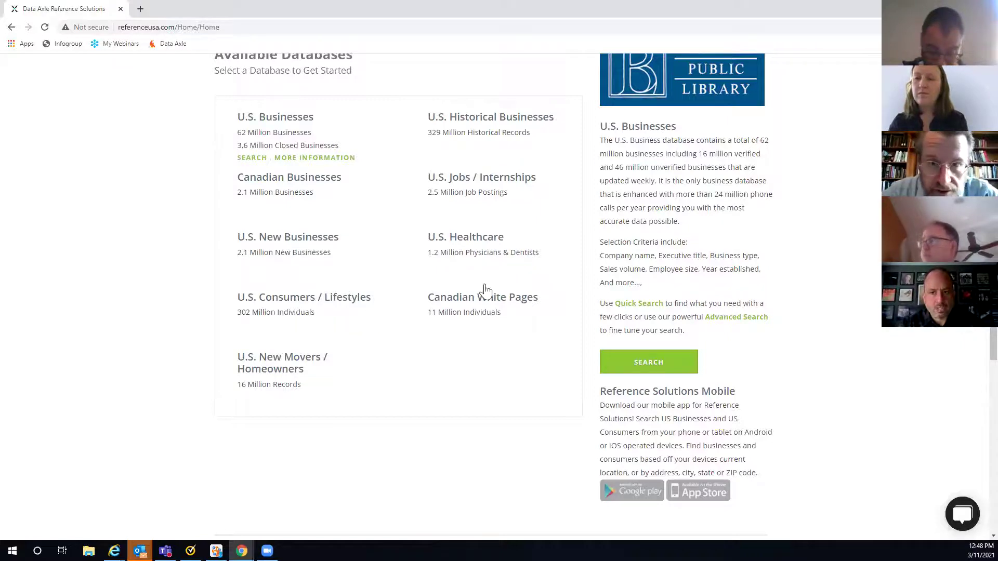
scroll(543, 284, "up", 4)
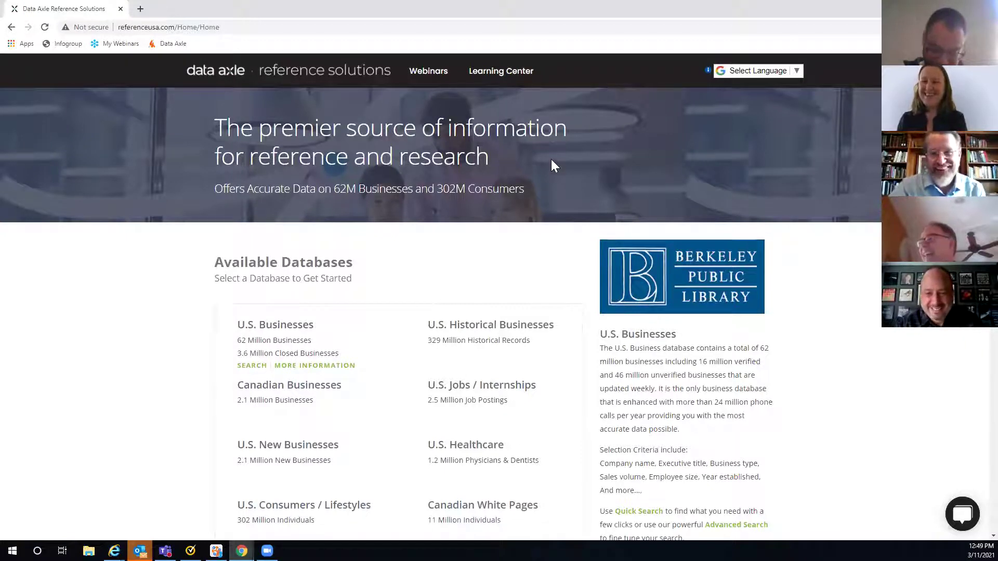
- Open the Learning Center, look through its training and support resources, and return to the dashboard
left_click(494, 73)
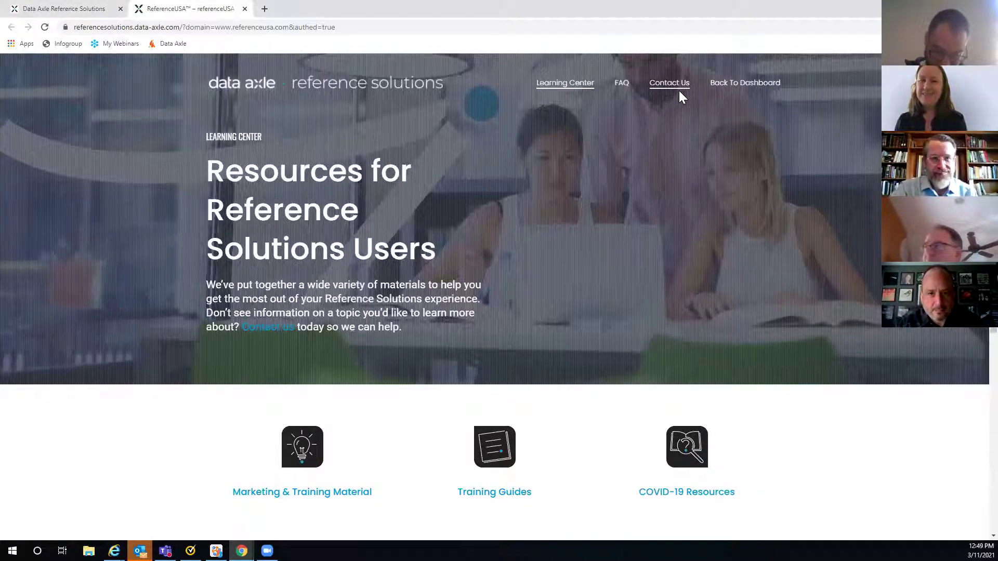
scroll(609, 234, "down", 3)
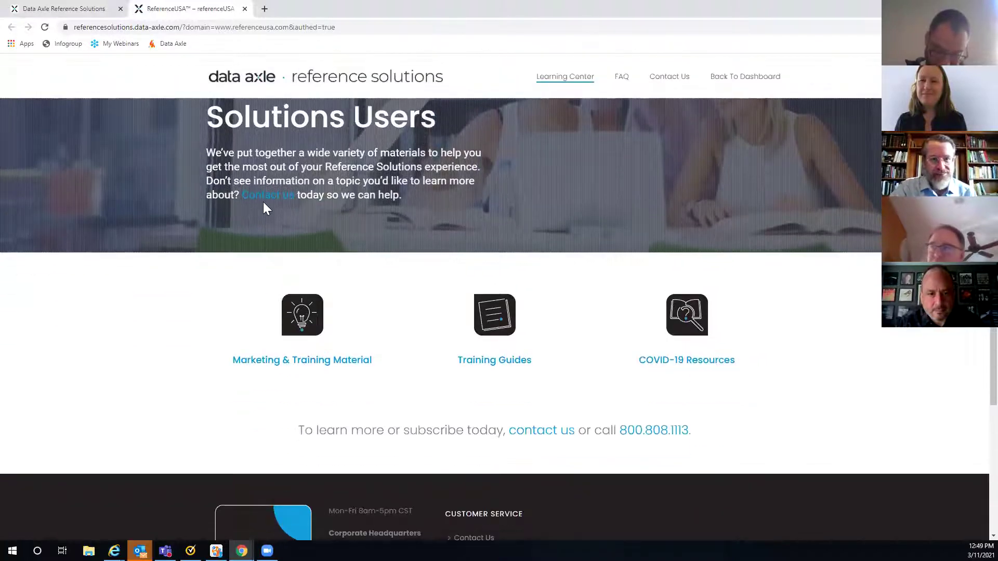
scroll(560, 359, "down", 2)
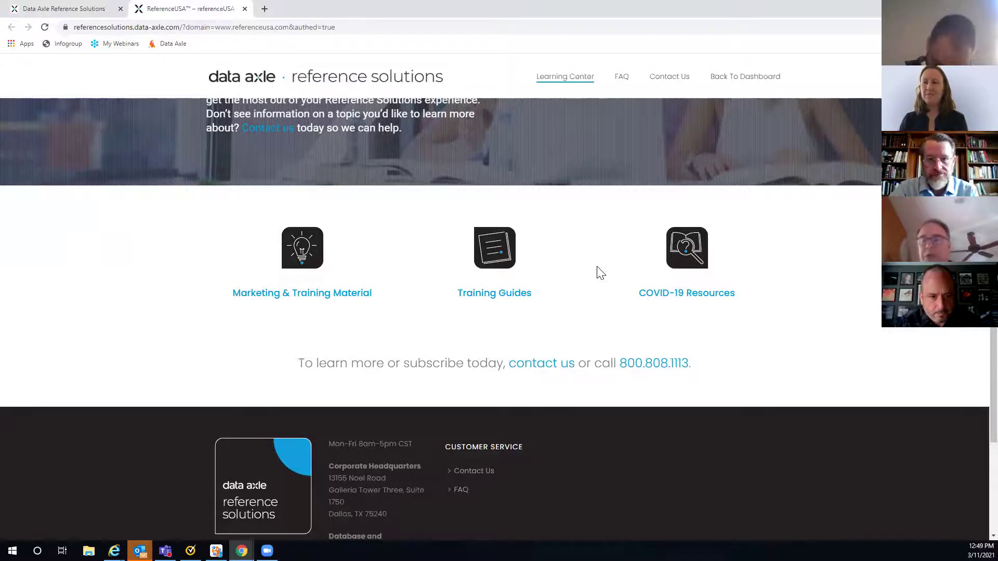
scroll(603, 259, "up", 3)
scroll(604, 251, "up", 1)
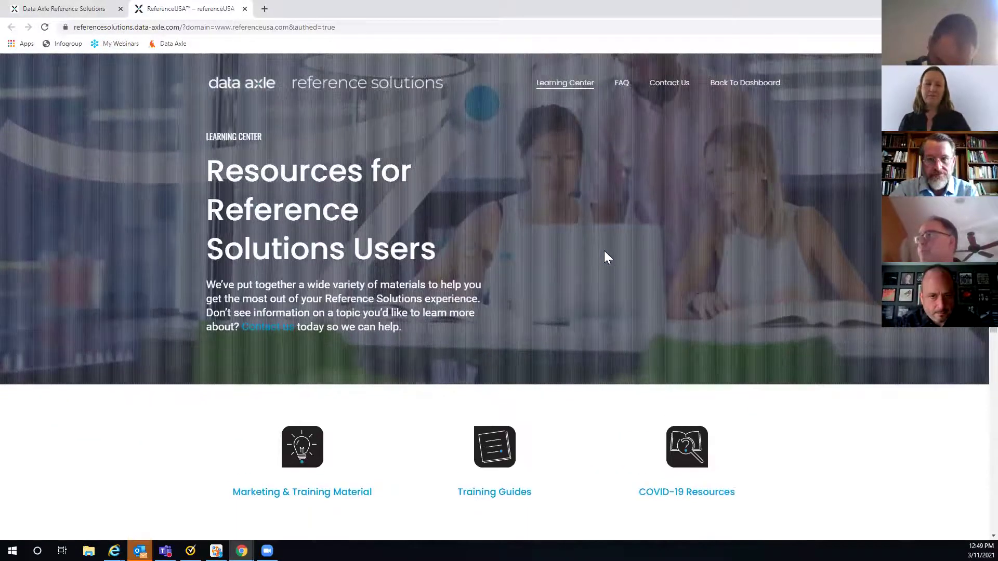
left_click(745, 84)
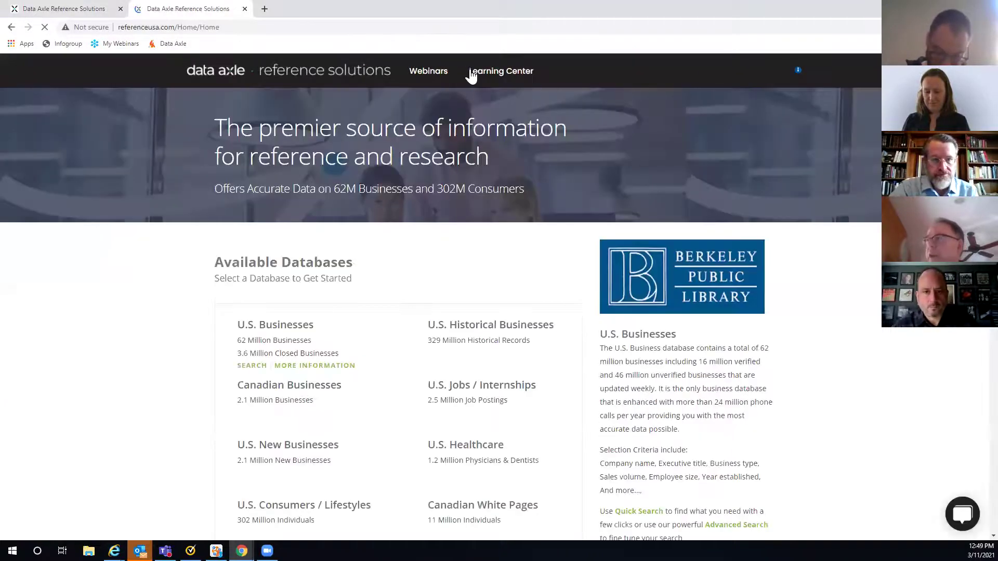
- Open the U.S. Consumers / Lifestyles database and switch to its advanced search
scroll(568, 179, "down", 3)
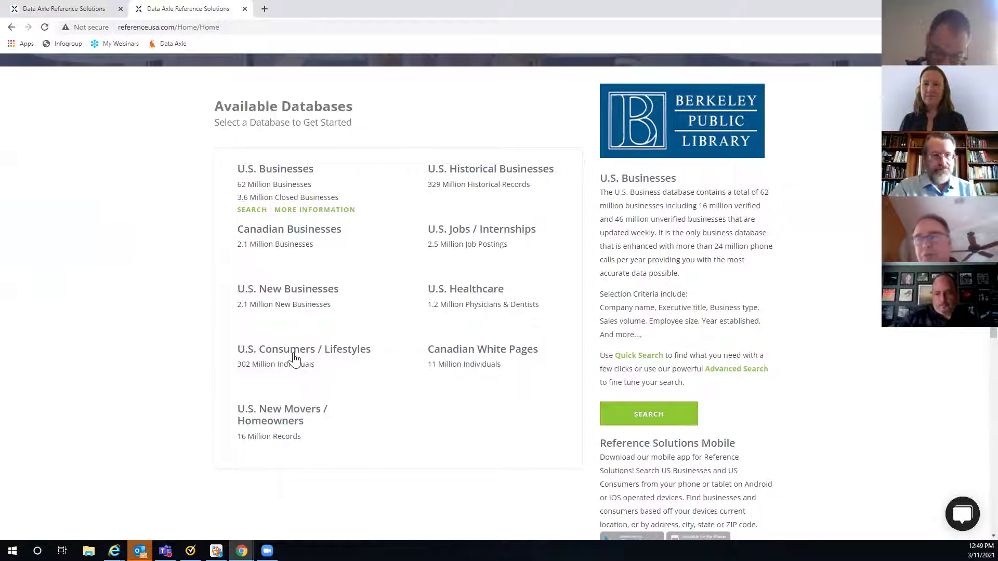
mouse_move(301, 362)
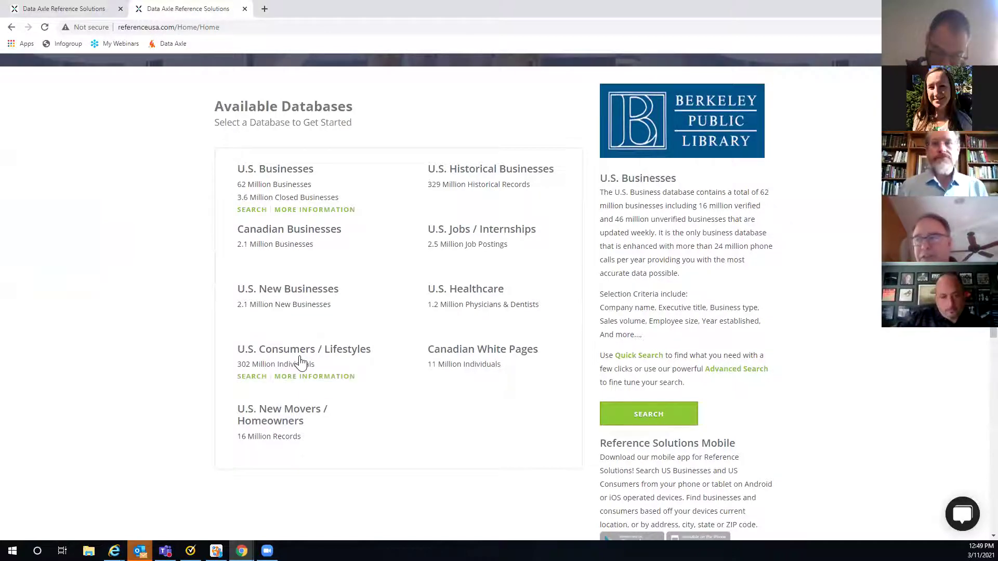
left_click(259, 380)
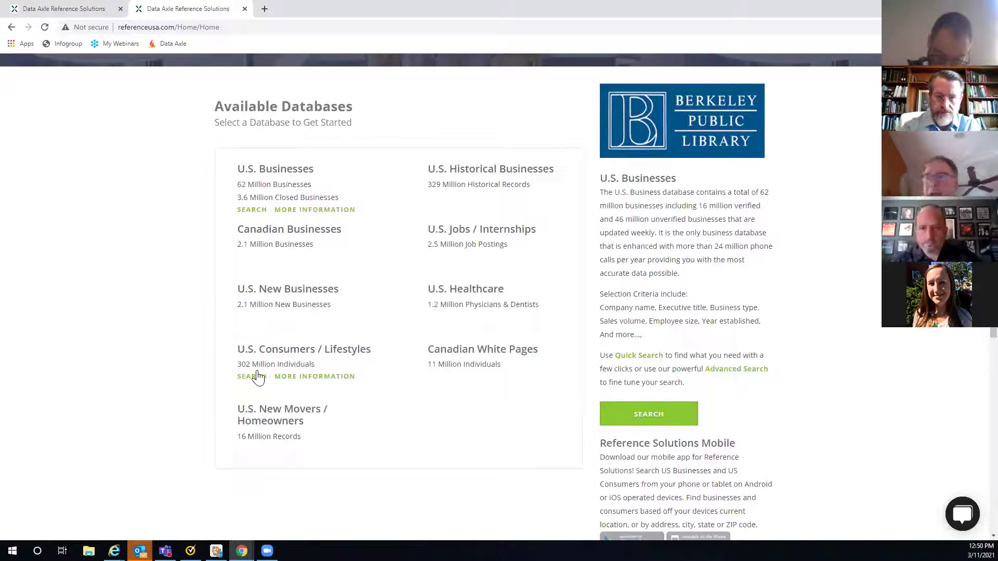
left_click(258, 378)
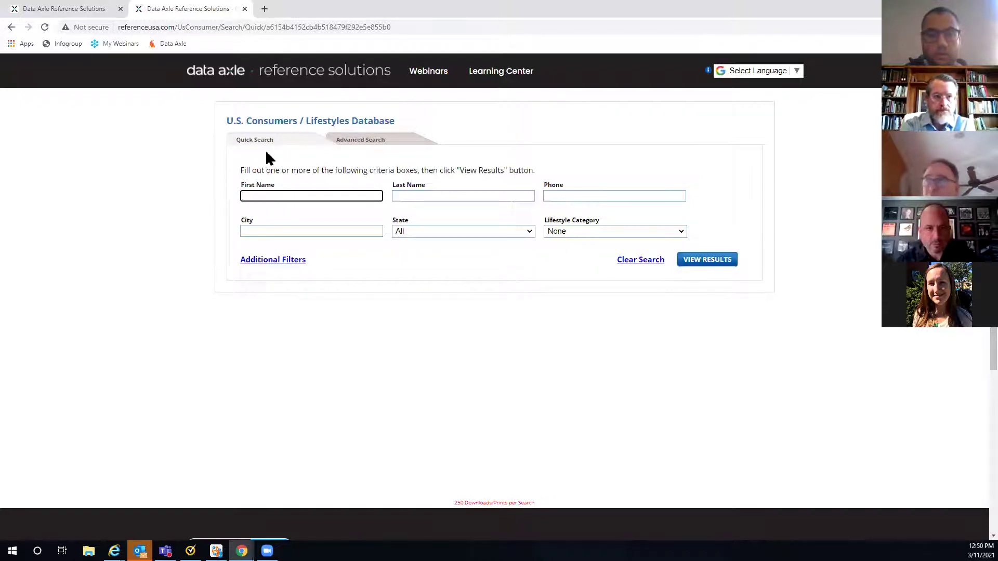
left_click(357, 147)
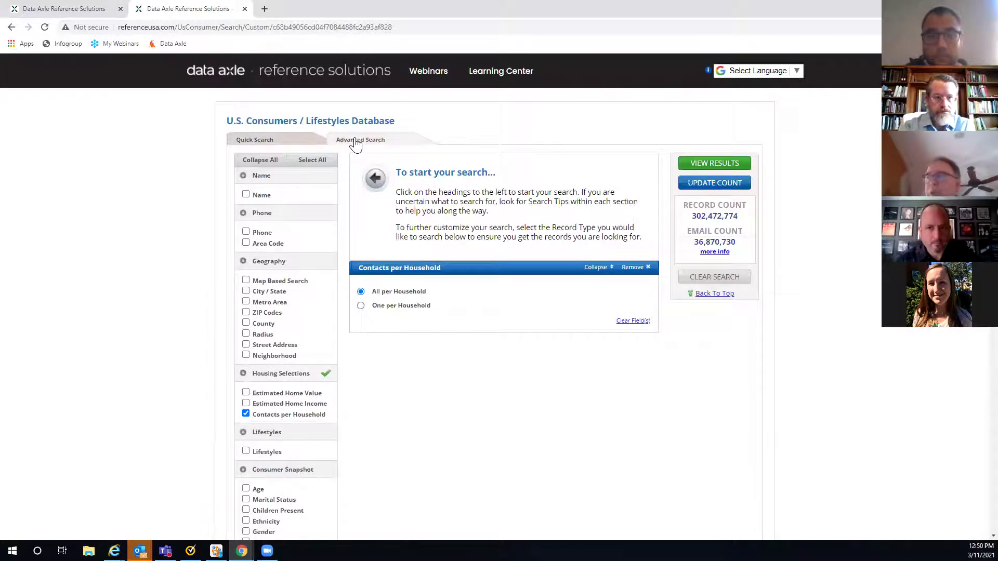
- Add the Lifestyles criterion and select Dogs under Pets / Animals
scroll(356, 145, "down", 1)
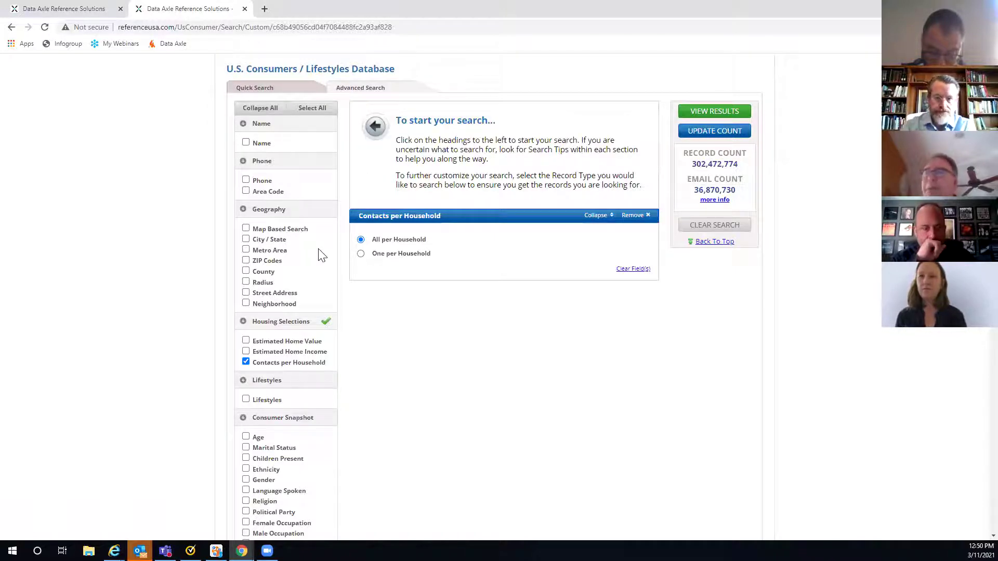
left_click(246, 399)
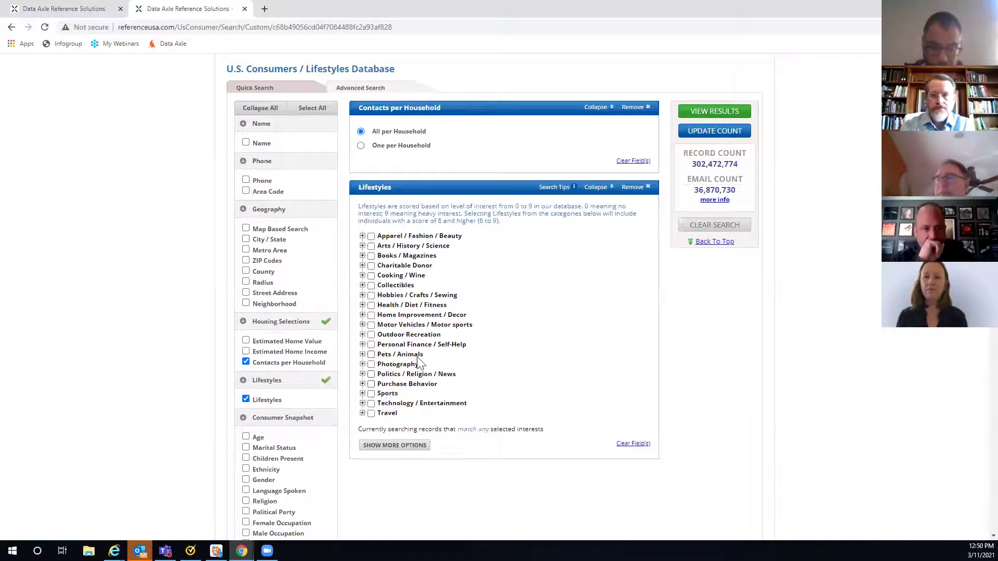
left_click(362, 354)
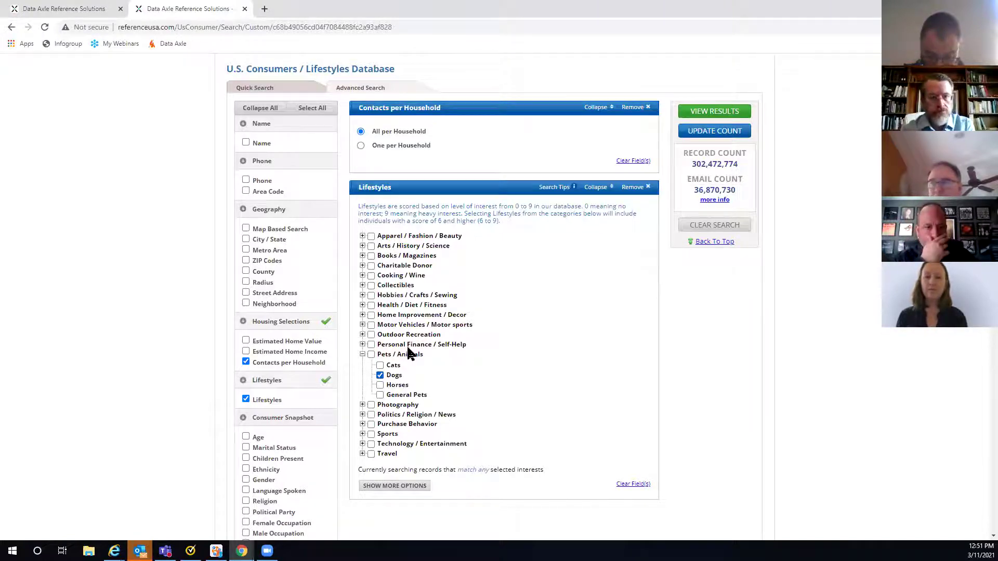
- Add the County criterion and select Alameda in California
left_click(246, 271)
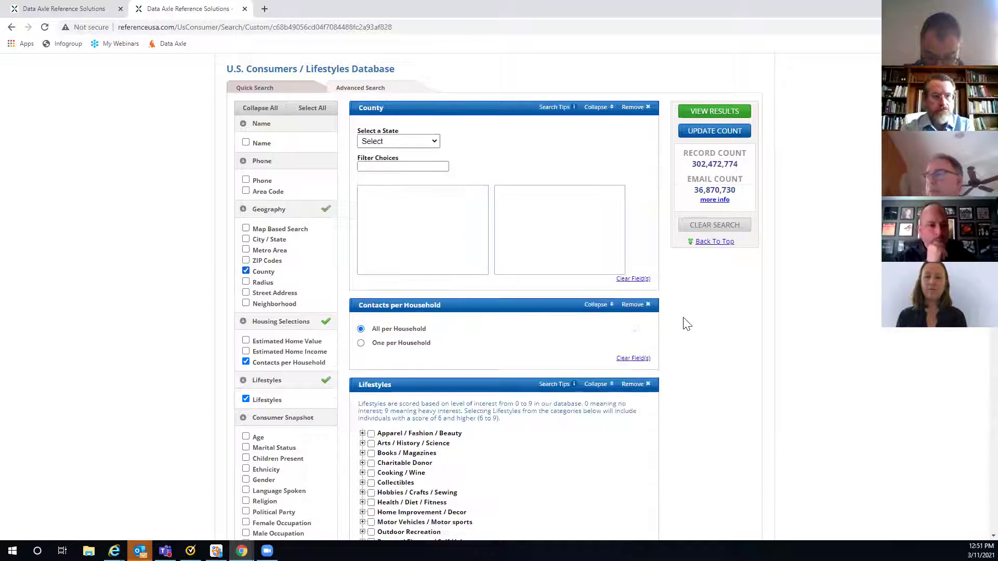
left_click(435, 142)
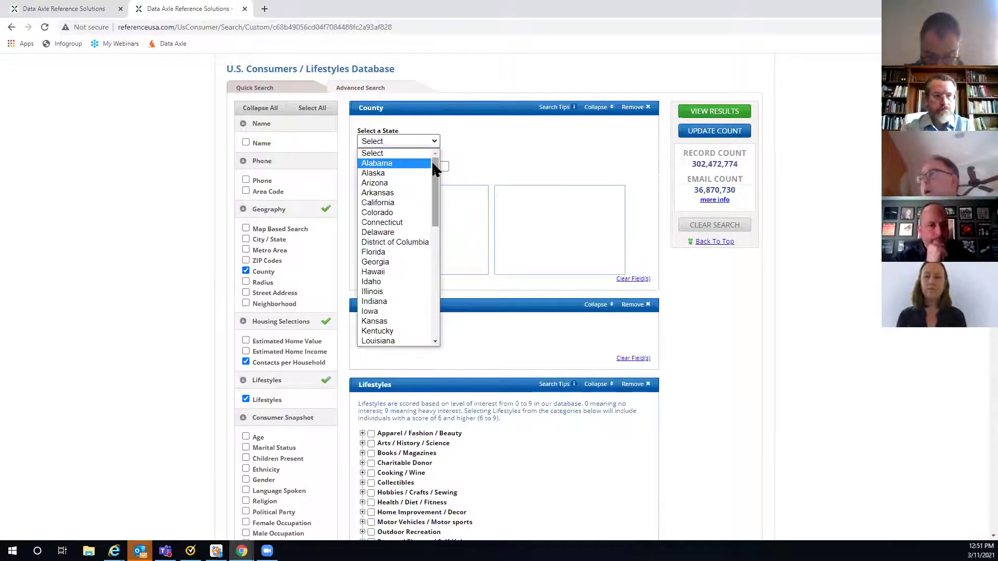
left_click(382, 204)
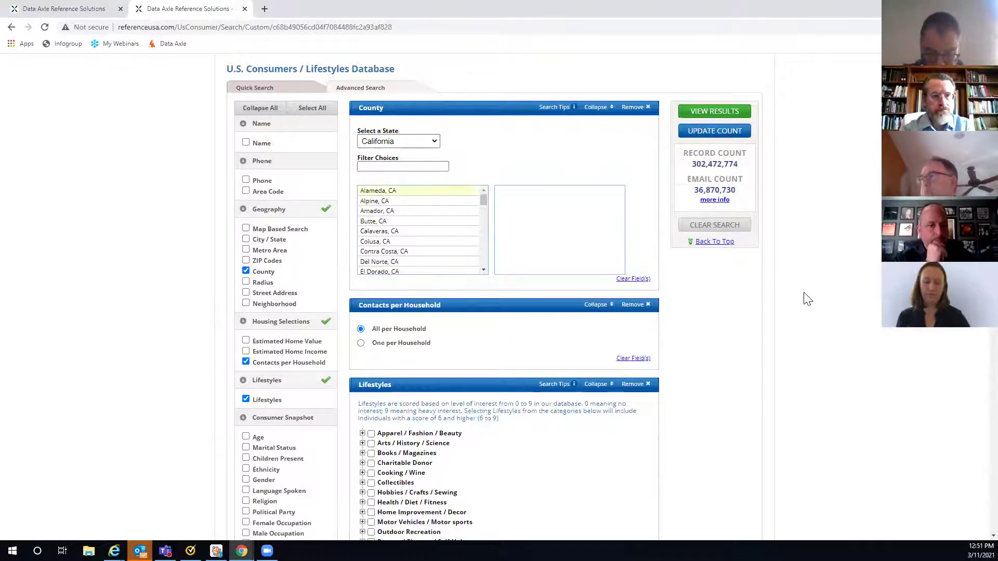
scroll(826, 291, "down", 1)
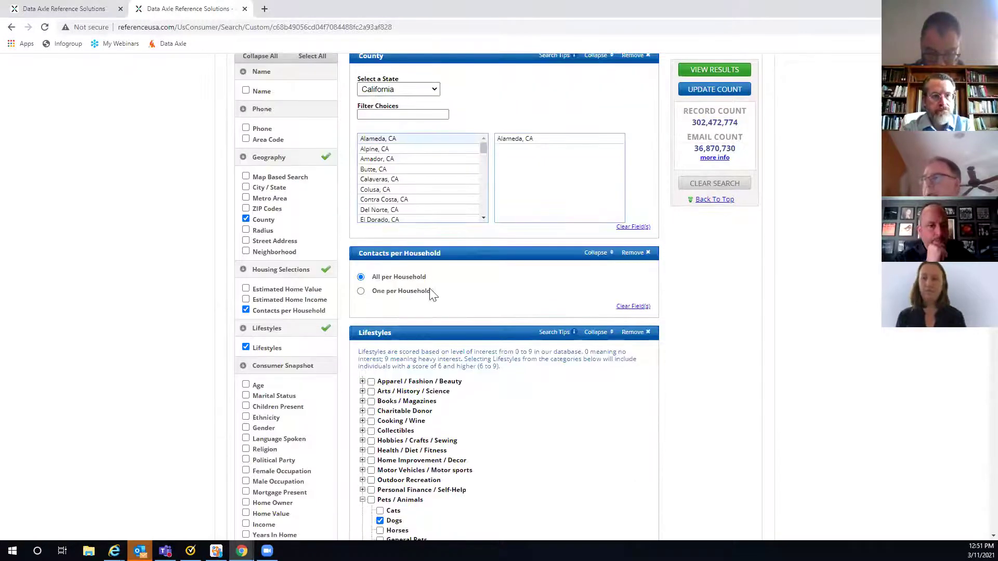
- Limit contacts to One per Household and update the record count for the consumer search
left_click(362, 292)
scroll(691, 303, "down", 3)
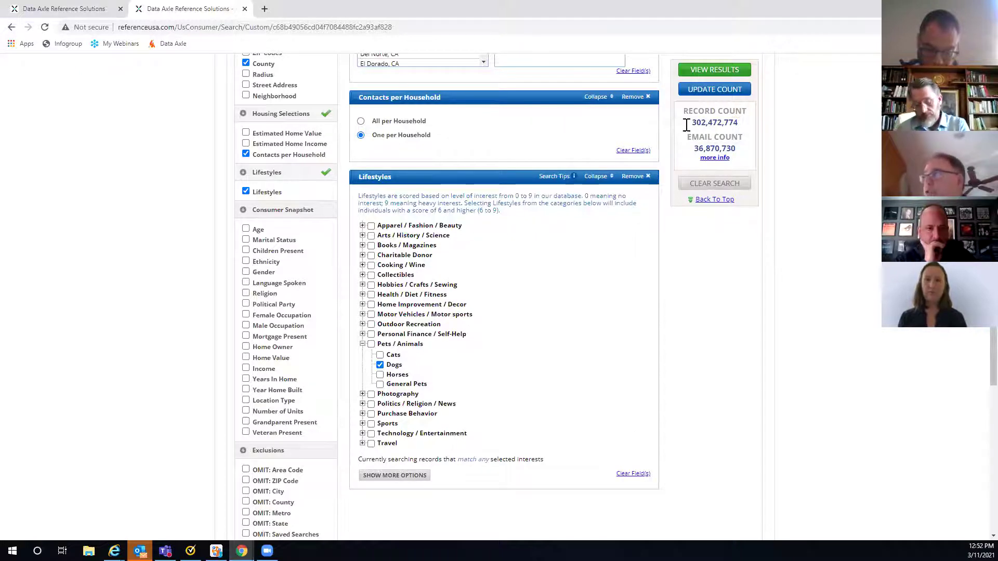
left_click(712, 92)
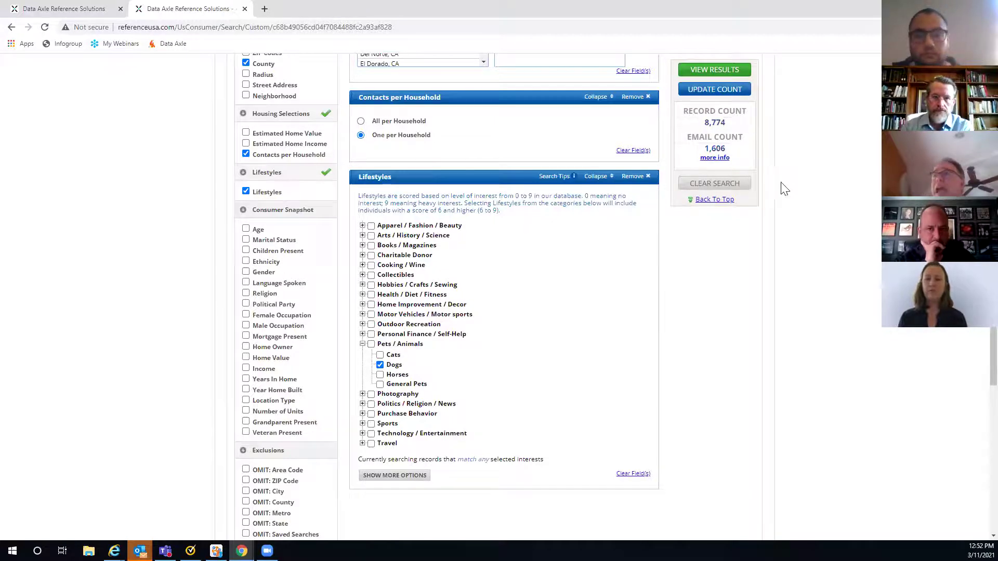
- Add the Charitable Donor interest to the Lifestyles criterion and update the record count
scroll(485, 310, "up", 2)
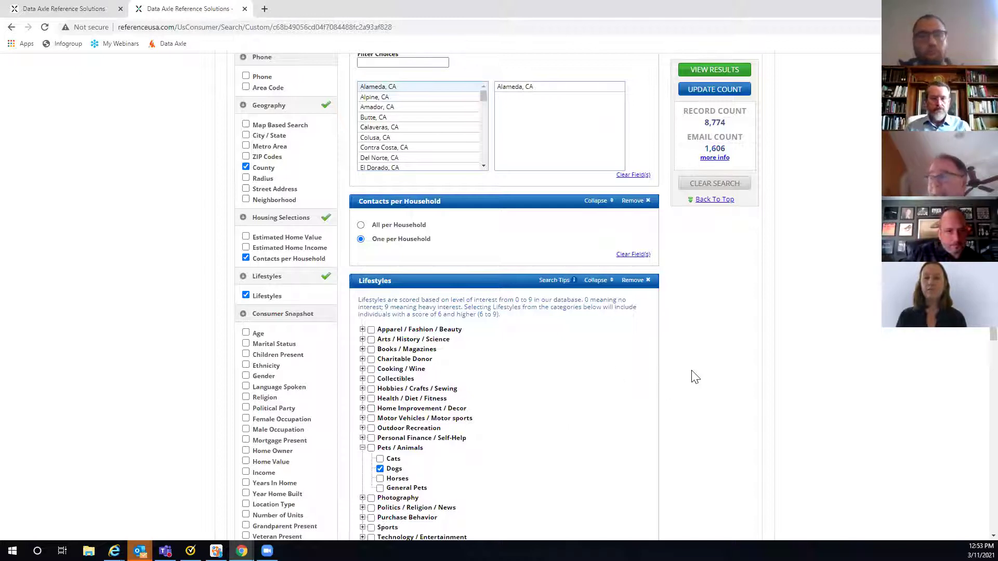
scroll(554, 324, "down", 1)
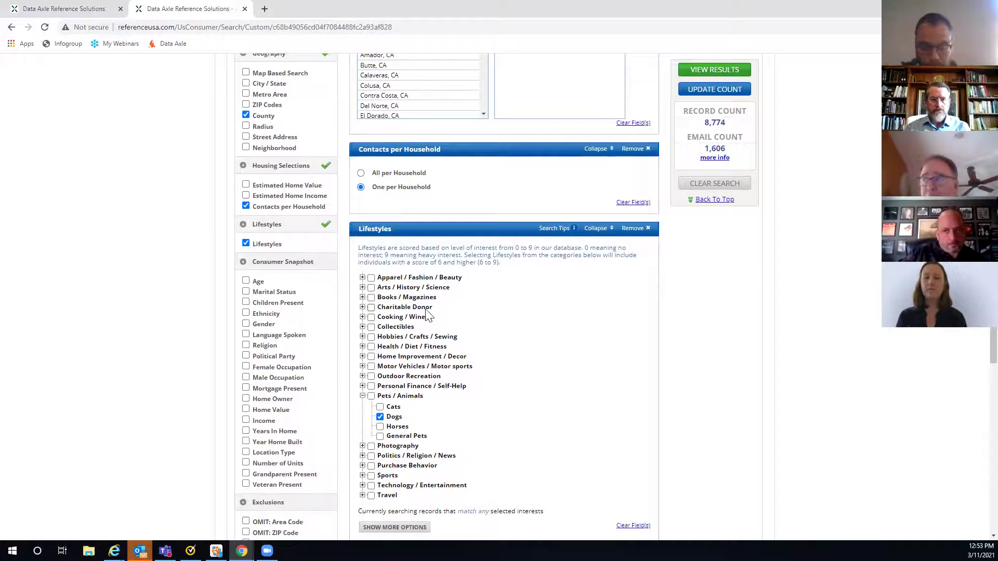
left_click(363, 307)
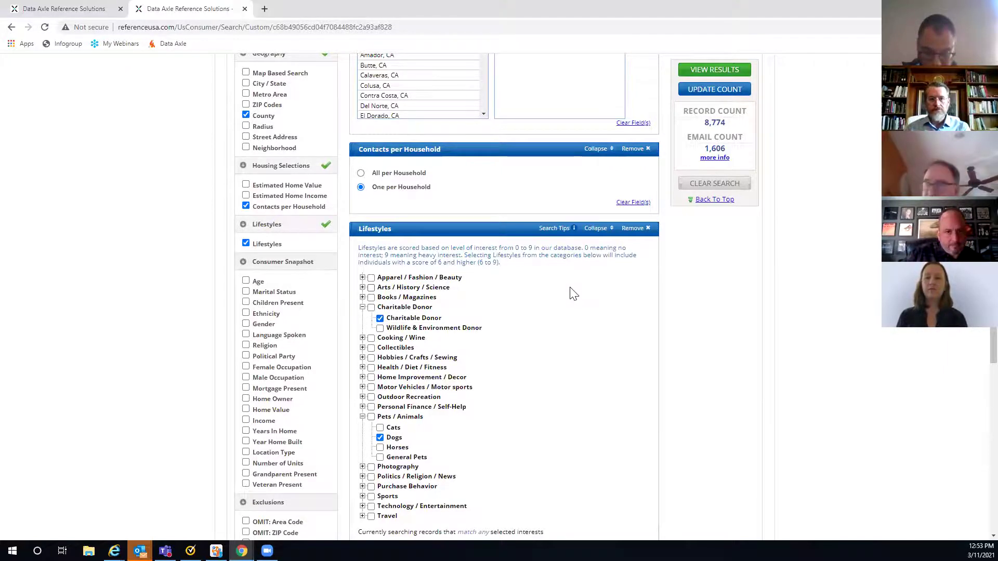
scroll(573, 292, "down", 2)
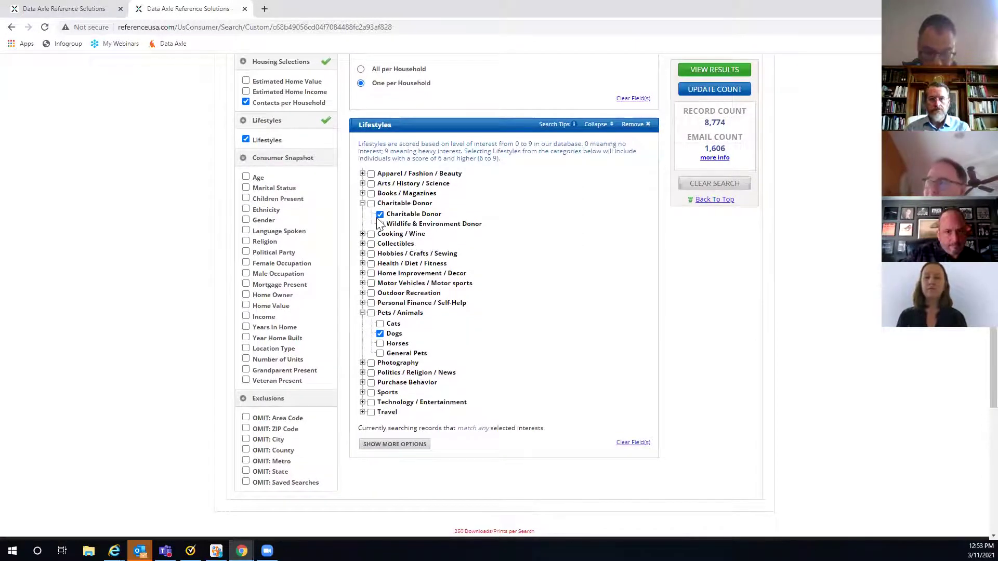
left_click(710, 92)
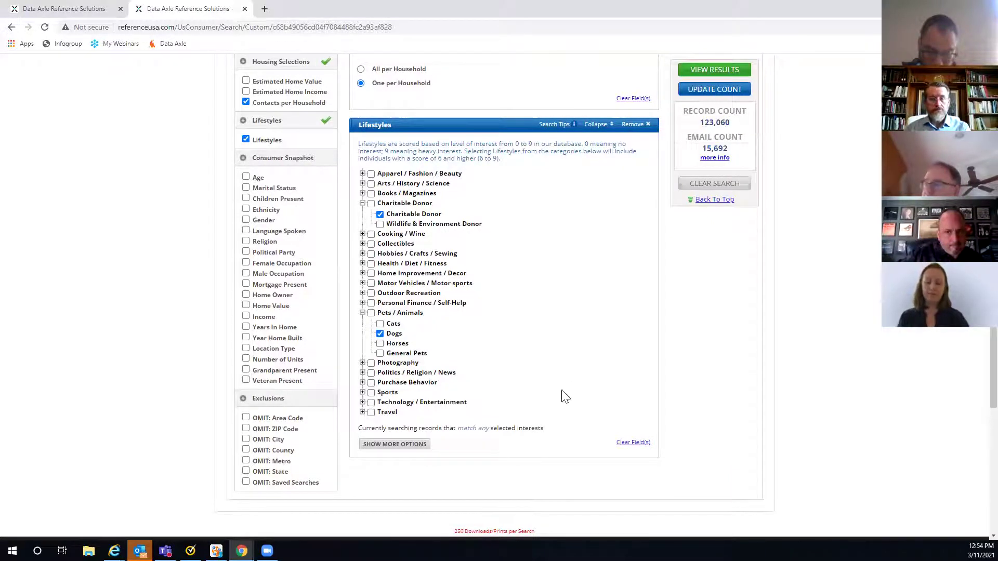
- Set the Lifestyles criterion to records that match all selected interests and update the record count
scroll(395, 398, "down", 1)
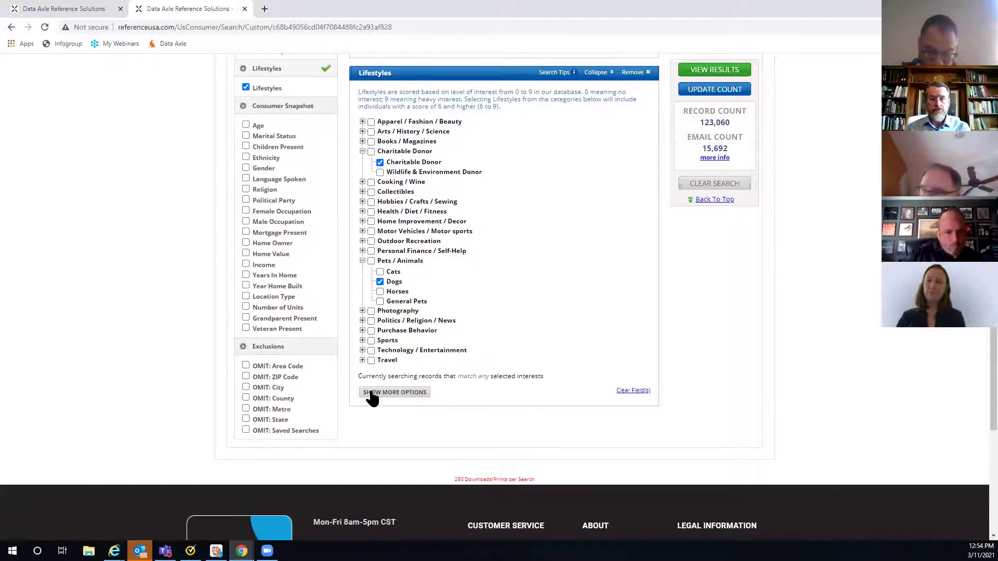
left_click(412, 395)
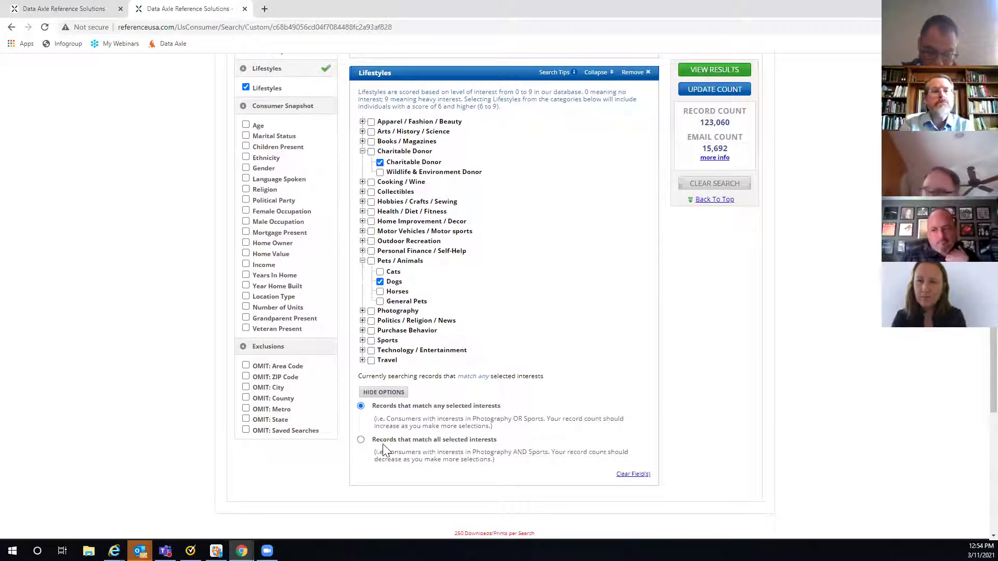
left_click(361, 440)
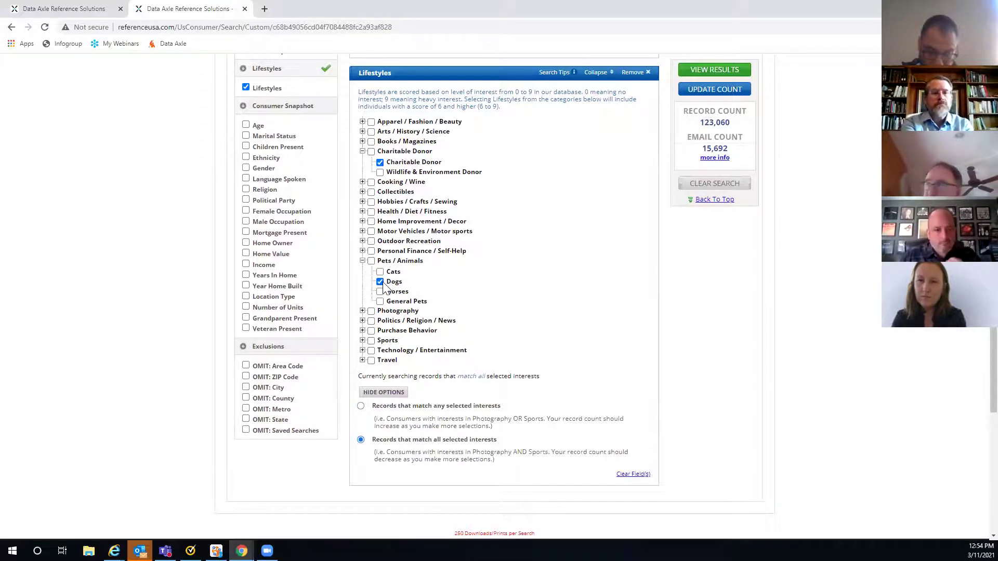
left_click(711, 91)
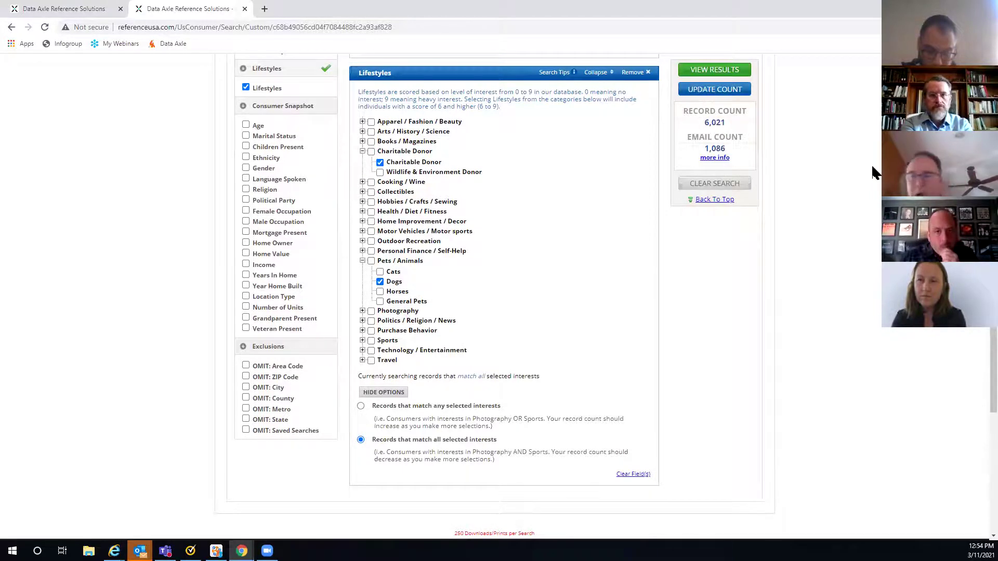
- View the search results and examine the first resident's record, including neighborhood information and lifestyle interests
left_click(716, 71)
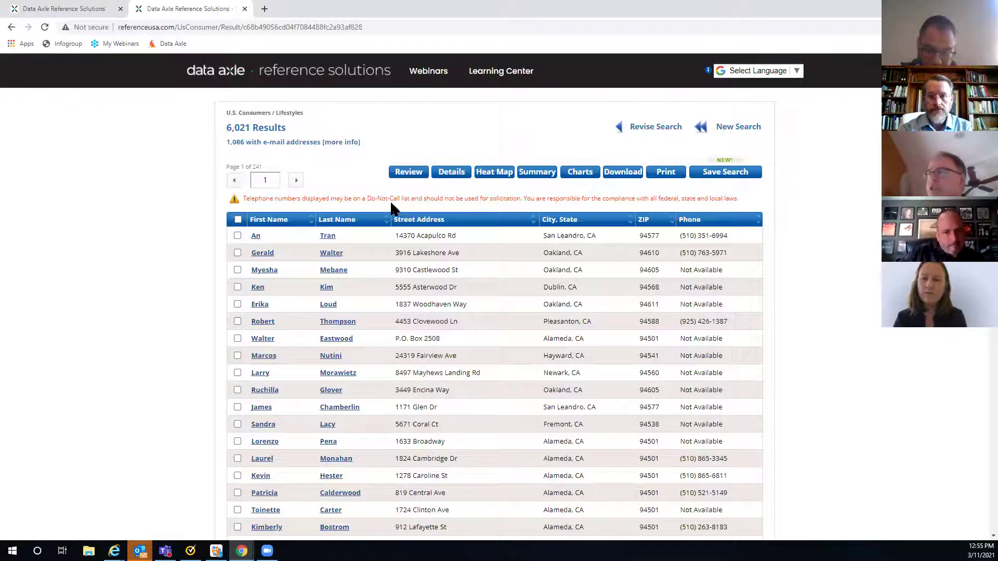
left_click(328, 238)
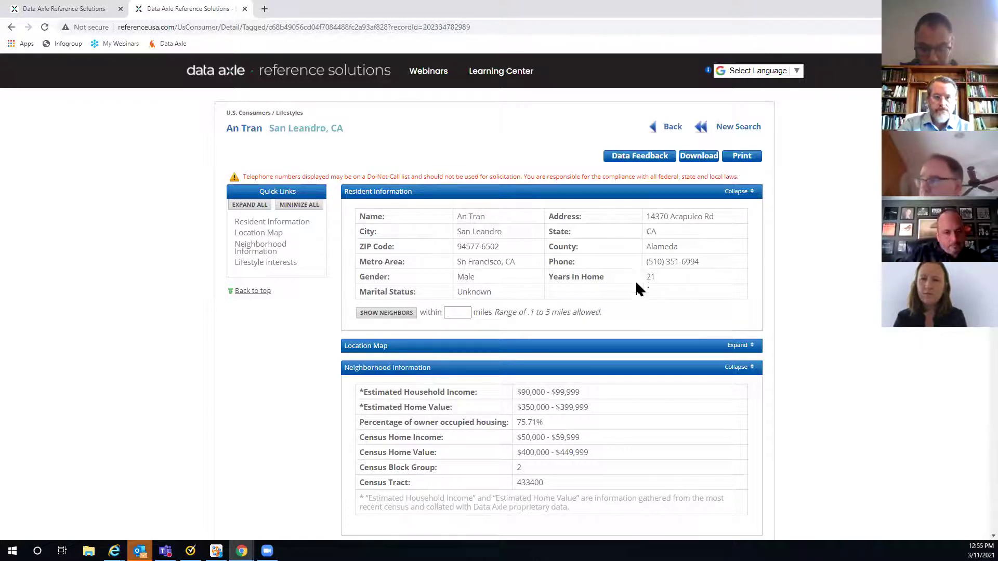
scroll(817, 261, "down", 1)
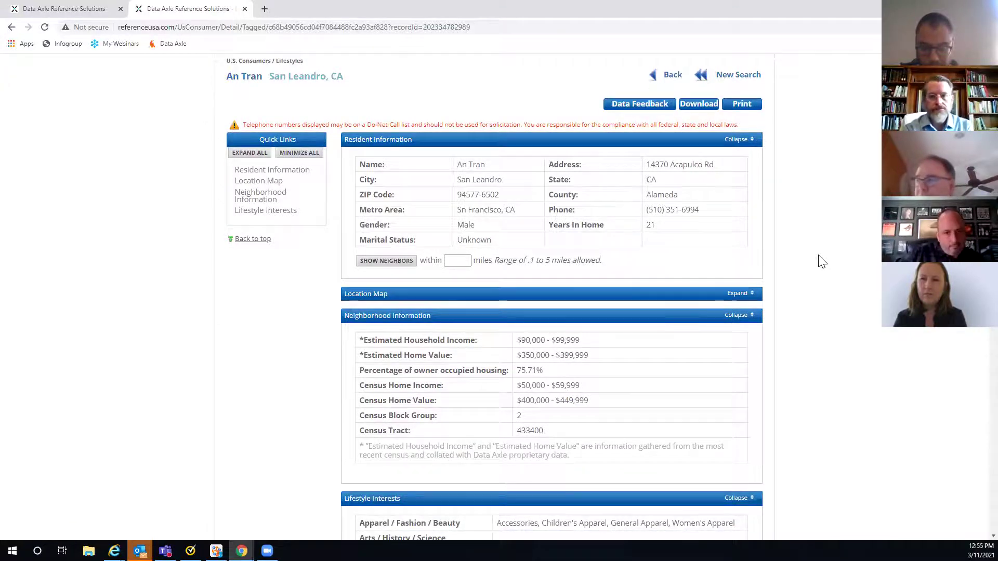
scroll(818, 260, "down", 1)
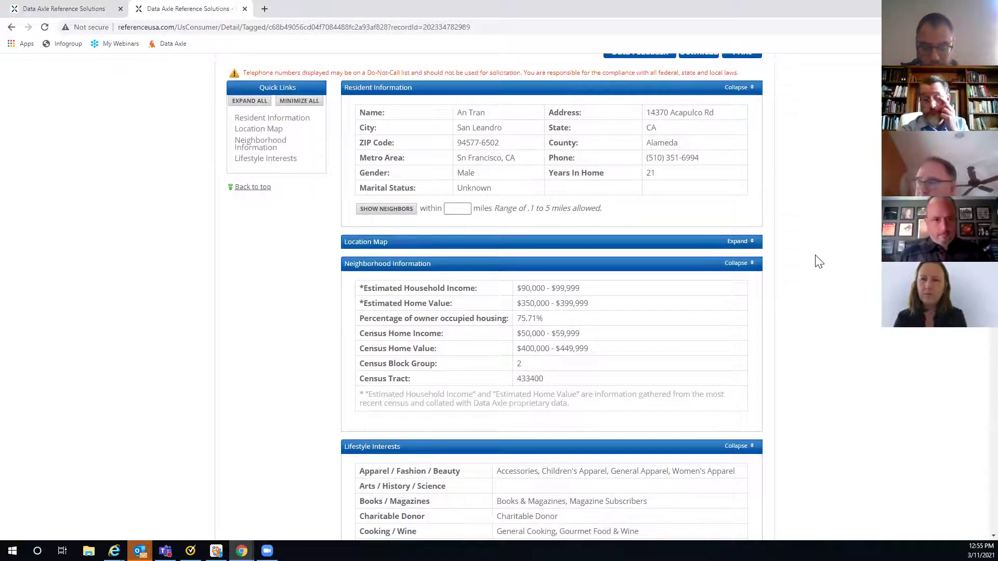
scroll(818, 260, "down", 6)
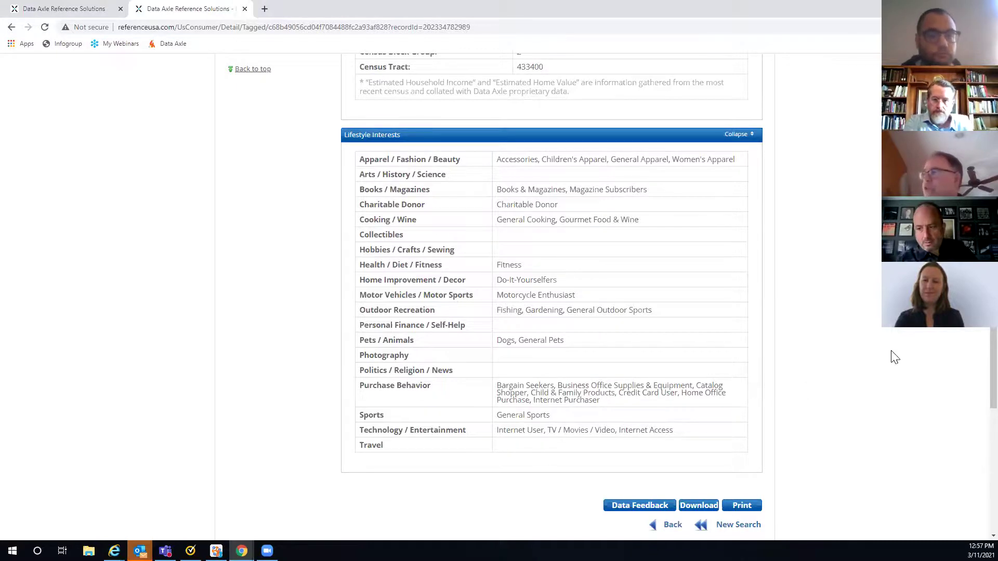
scroll(905, 338, "up", 8)
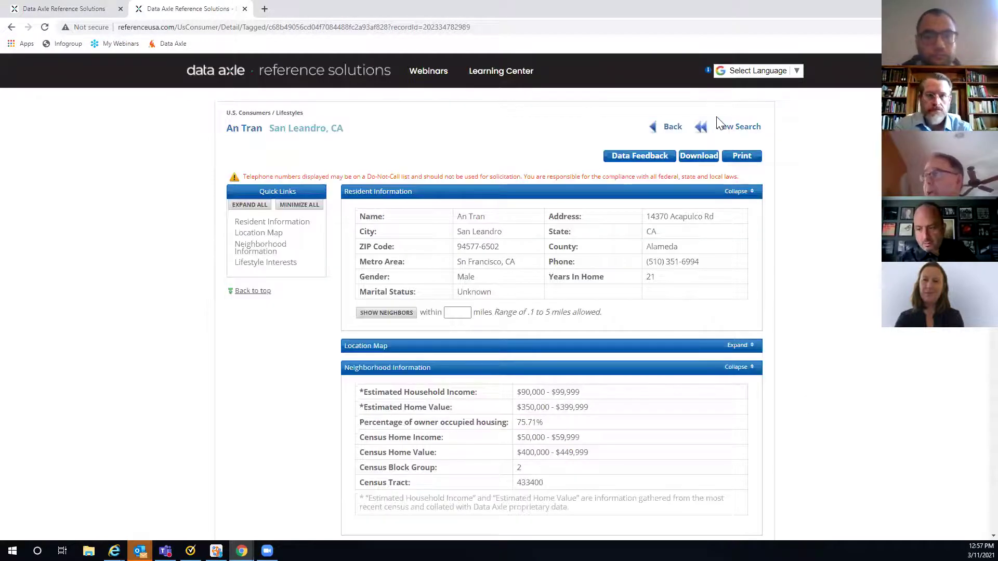
- Return from the record to revise the search, and add the Age and Marital Status criteria
left_click(672, 129)
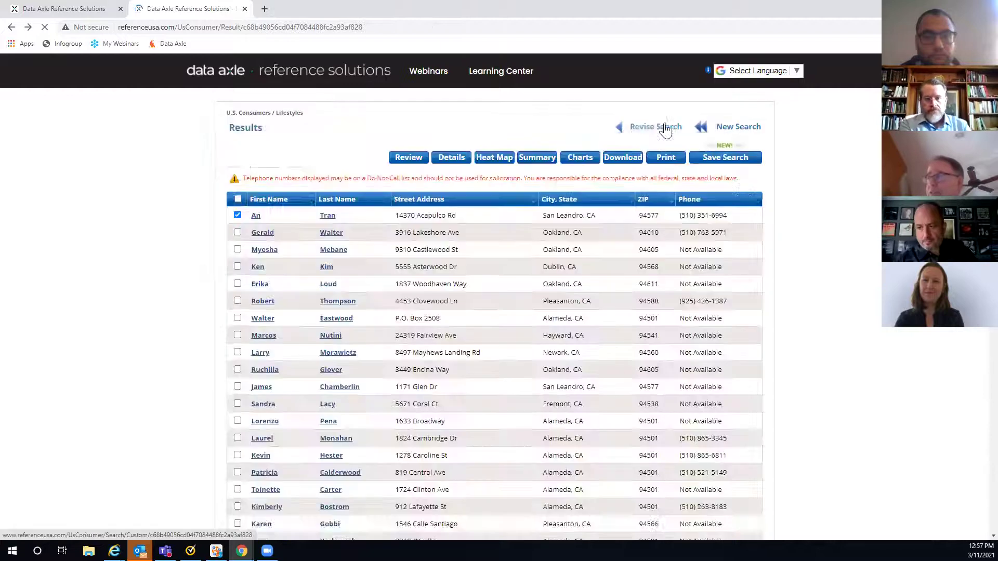
left_click(636, 128)
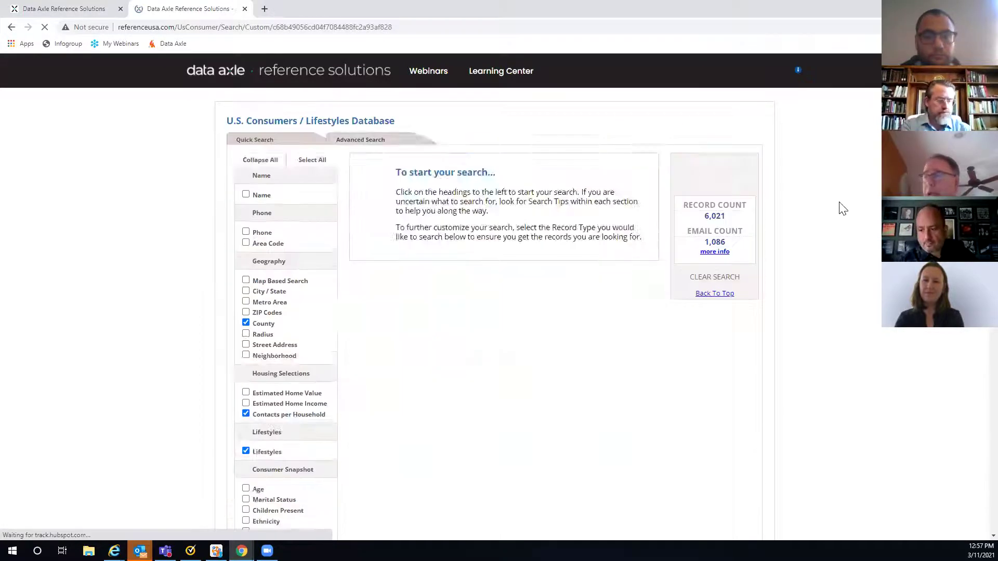
scroll(842, 205, "down", 2)
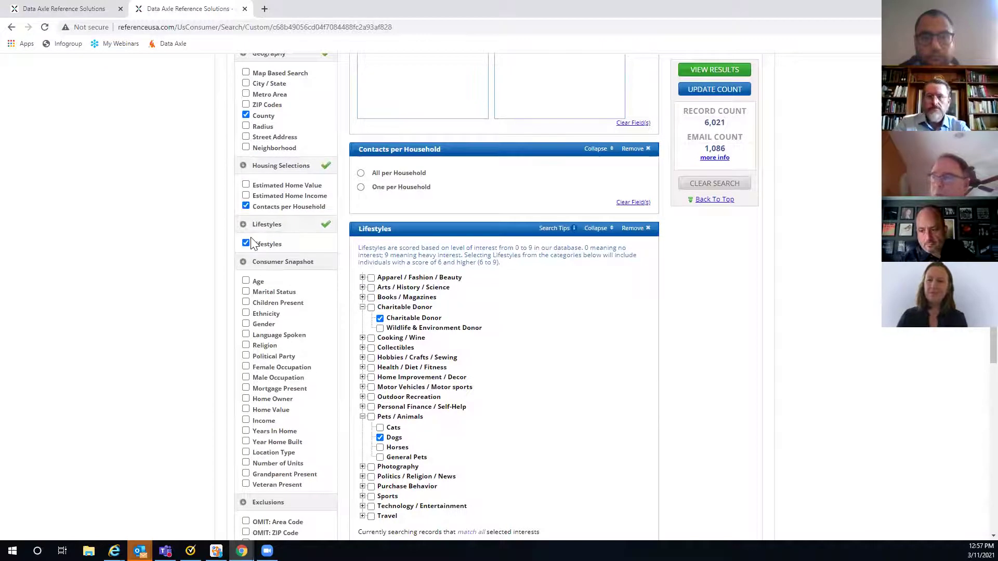
scroll(376, 273, "down", 1)
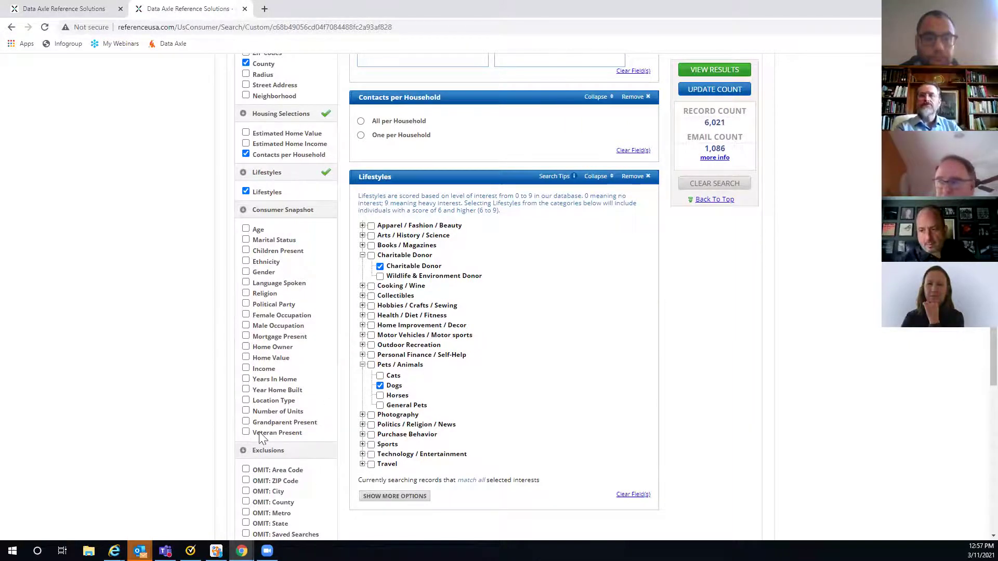
left_click(246, 229)
left_click(246, 240)
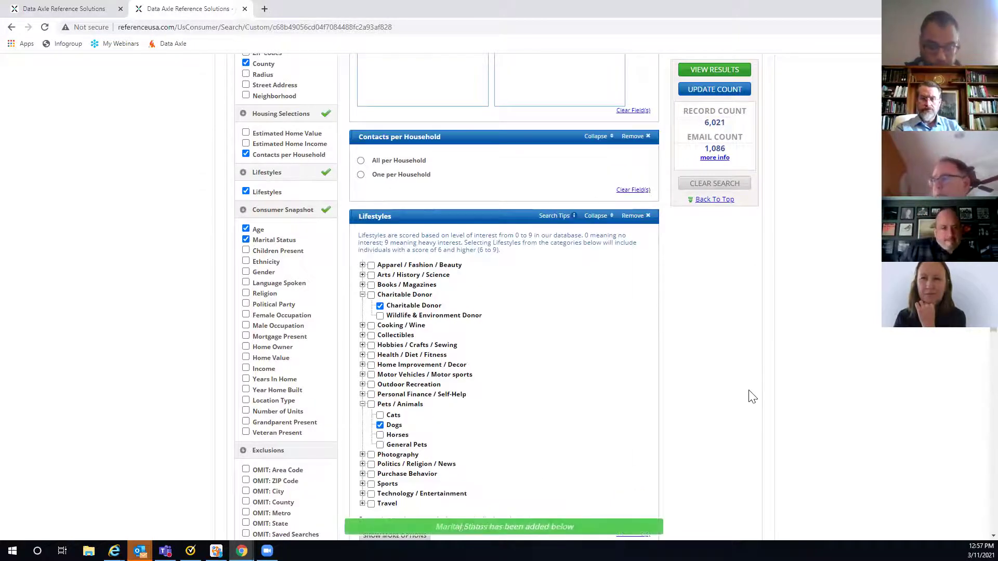
- Select the age ranges 25 - 29 through 45 - 49 and the marital status Single, and update the record count
scroll(749, 395, "down", 6)
left_click_drag(401, 292, 402, 314)
left_click(416, 333, "shift")
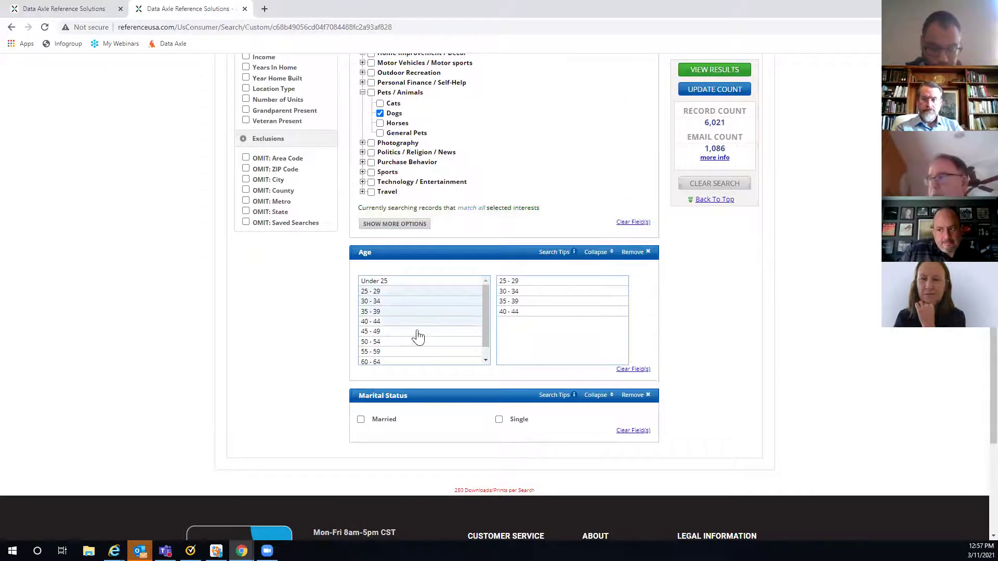
left_click(499, 419)
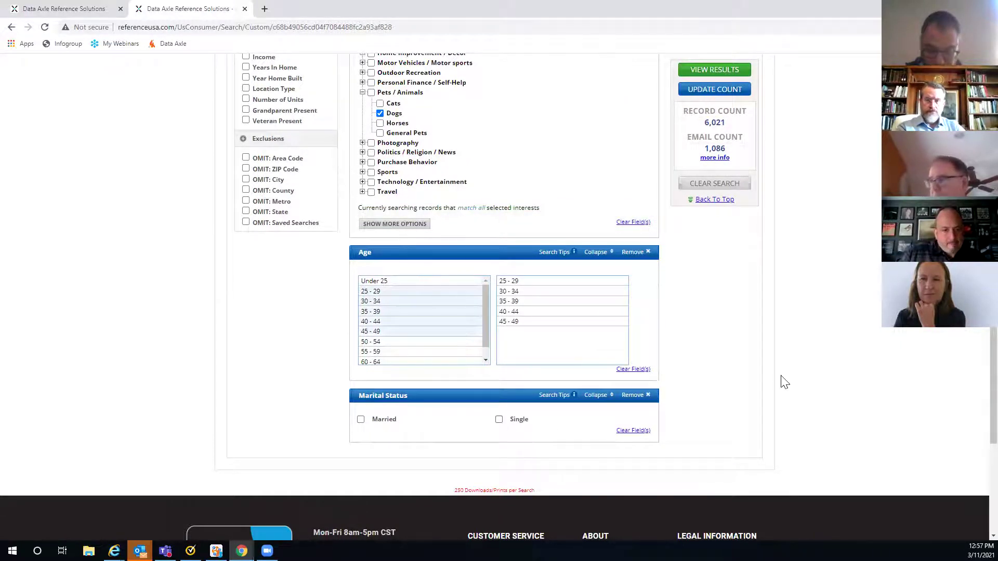
left_click(708, 92)
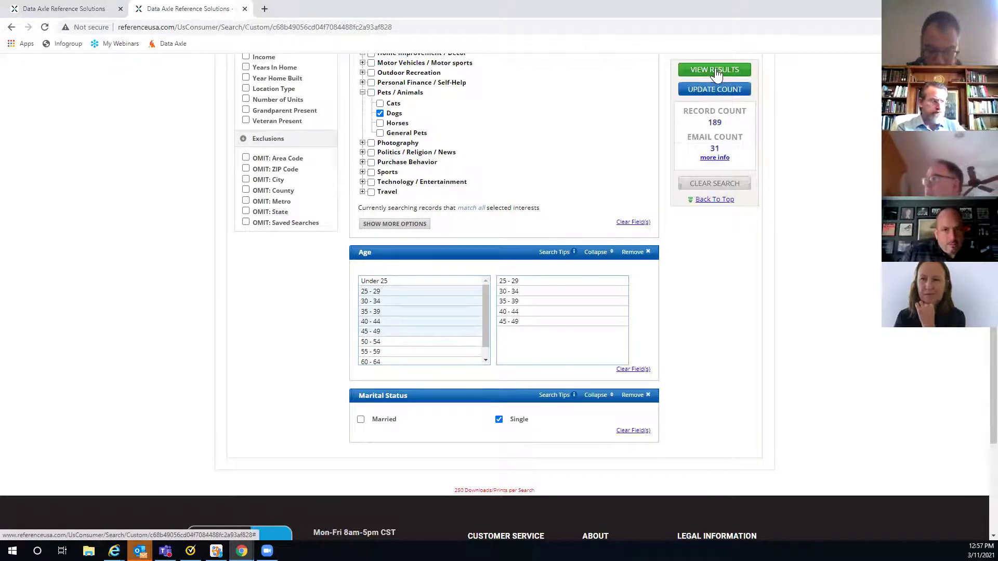
- View the results and show their data summary as a table of Age by 5 digit ZIP
left_click(716, 73)
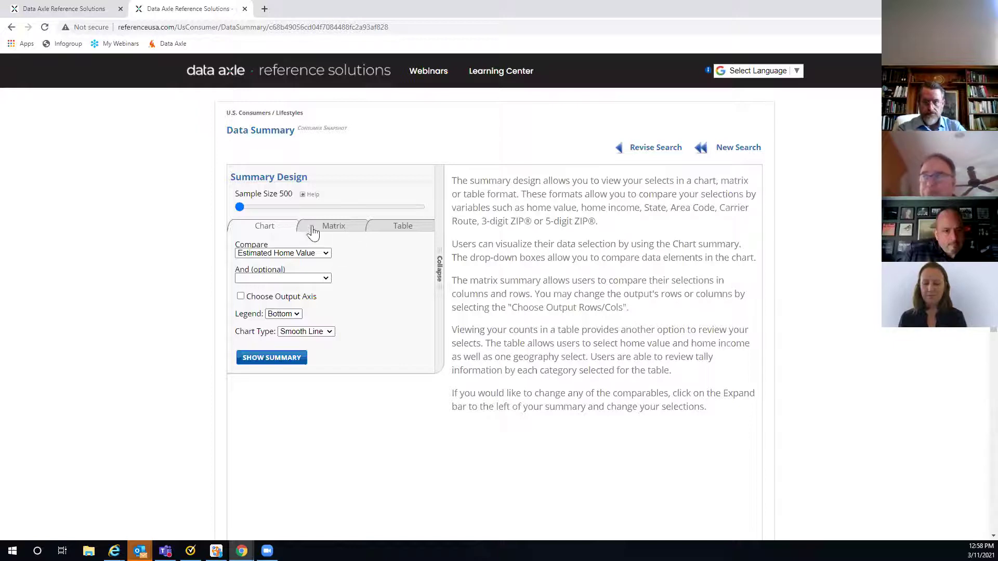
left_click(399, 231)
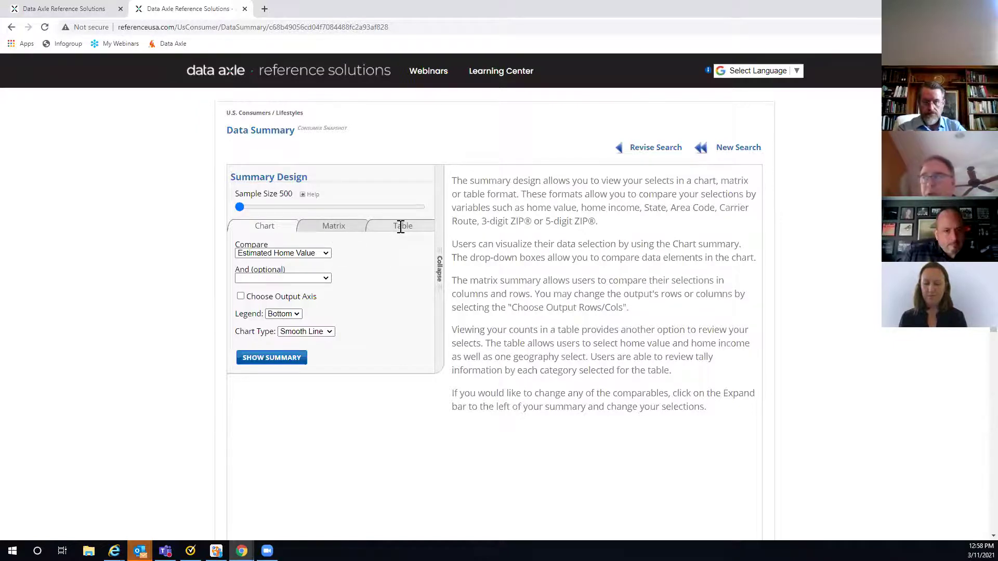
left_click(241, 274)
scroll(260, 395, "down", 1)
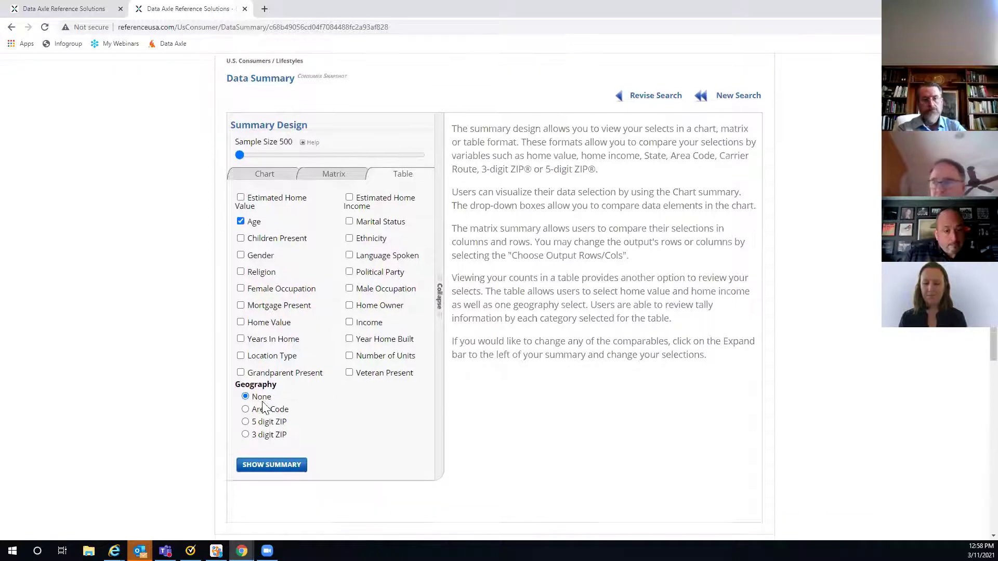
left_click(245, 422)
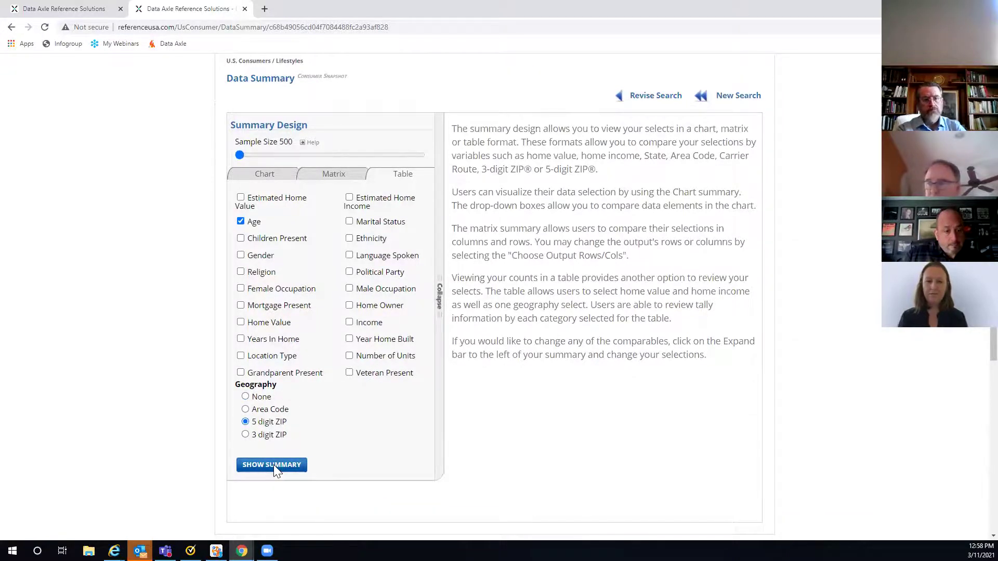
left_click(271, 465)
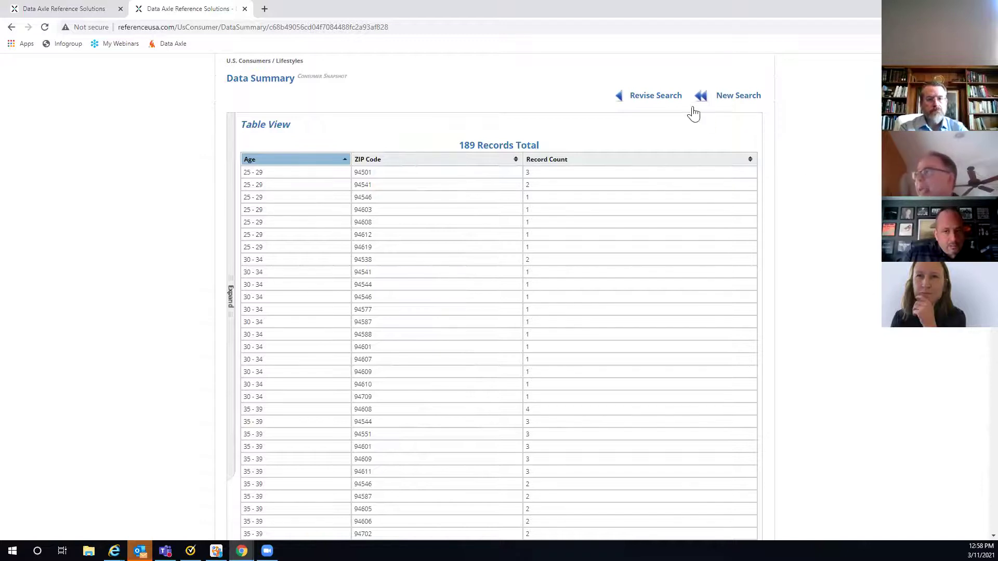
- Return to revise the search and remove the Age and Marital Status criteria
left_click(655, 97)
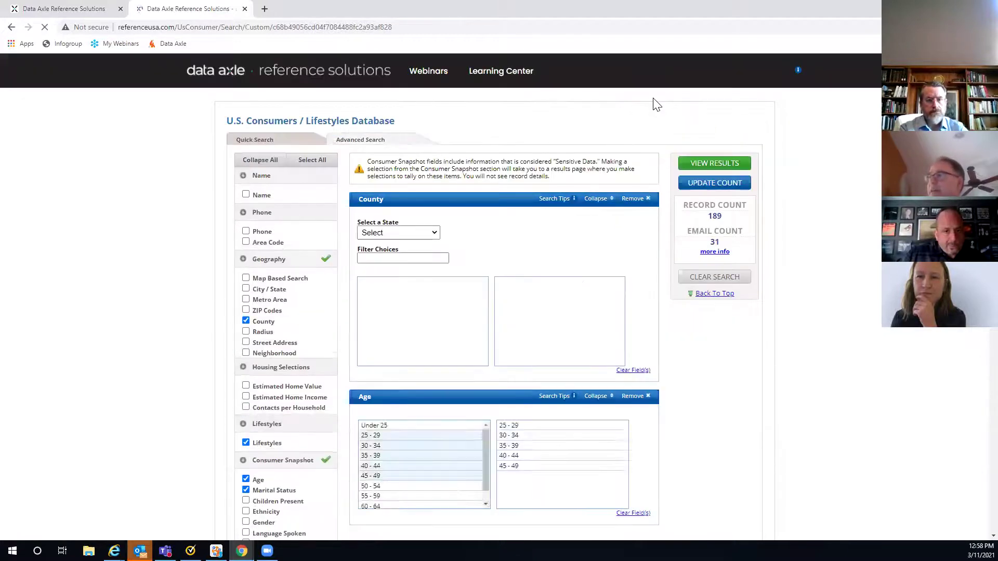
scroll(518, 312, "down", 3)
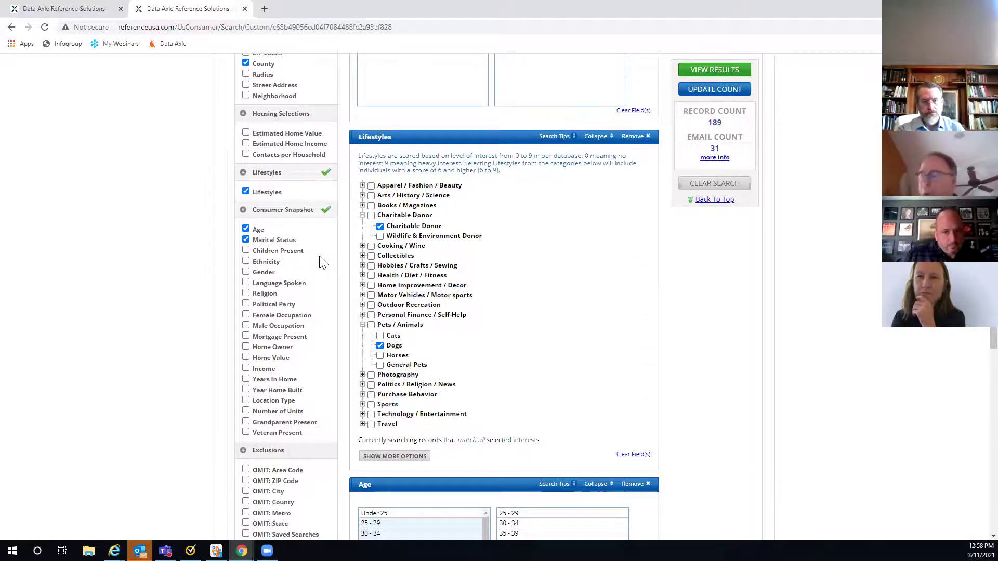
left_click(246, 368)
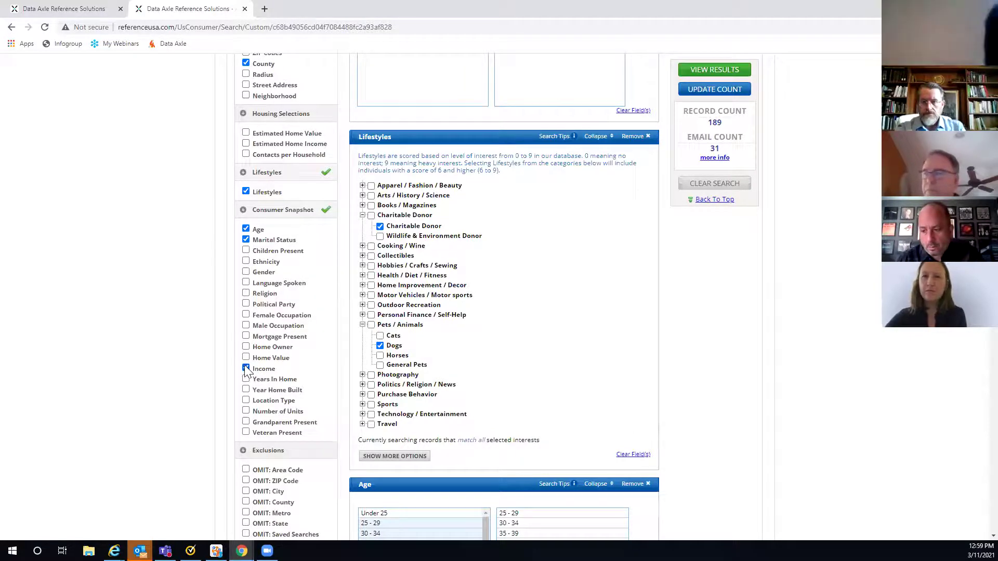
left_click(246, 229)
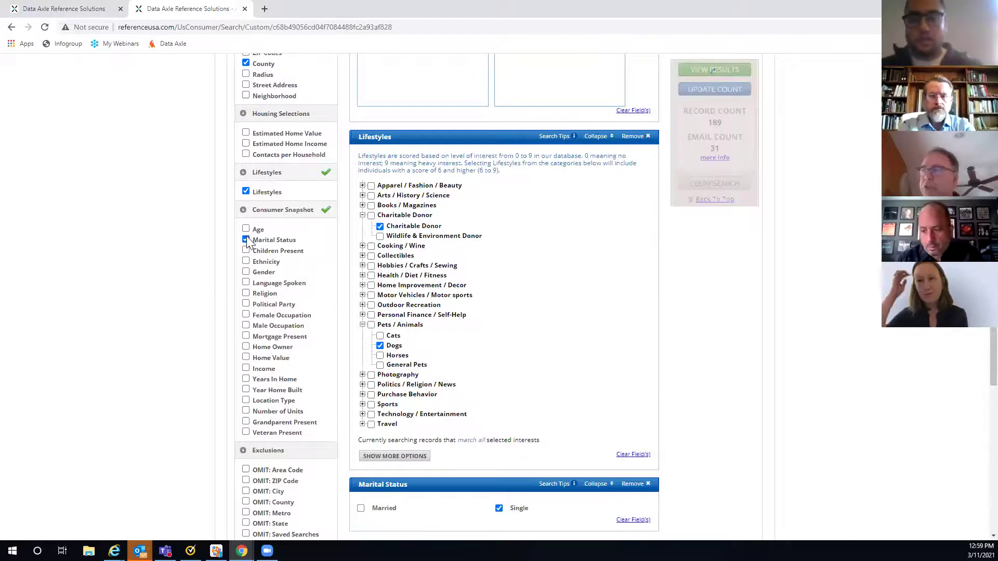
- Go back to the home page and bring up the list of available databases
scroll(278, 280, "up", 2)
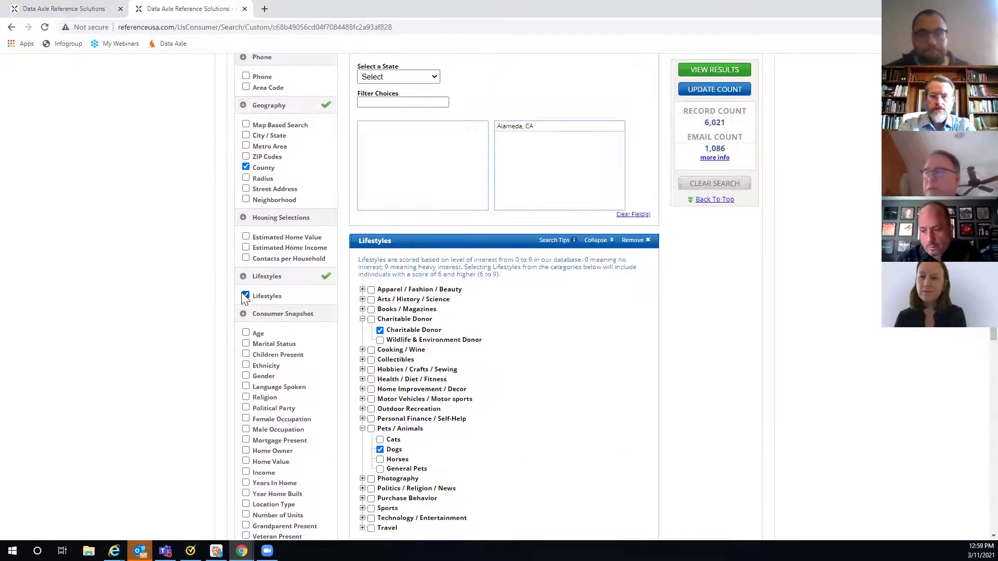
scroll(697, 338, "up", 3)
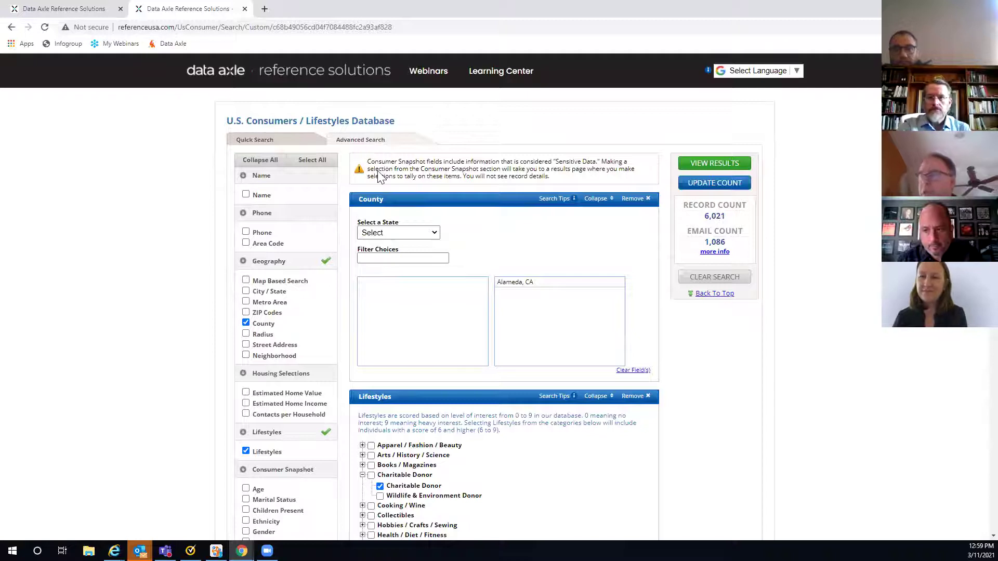
scroll(379, 334, "down", 1)
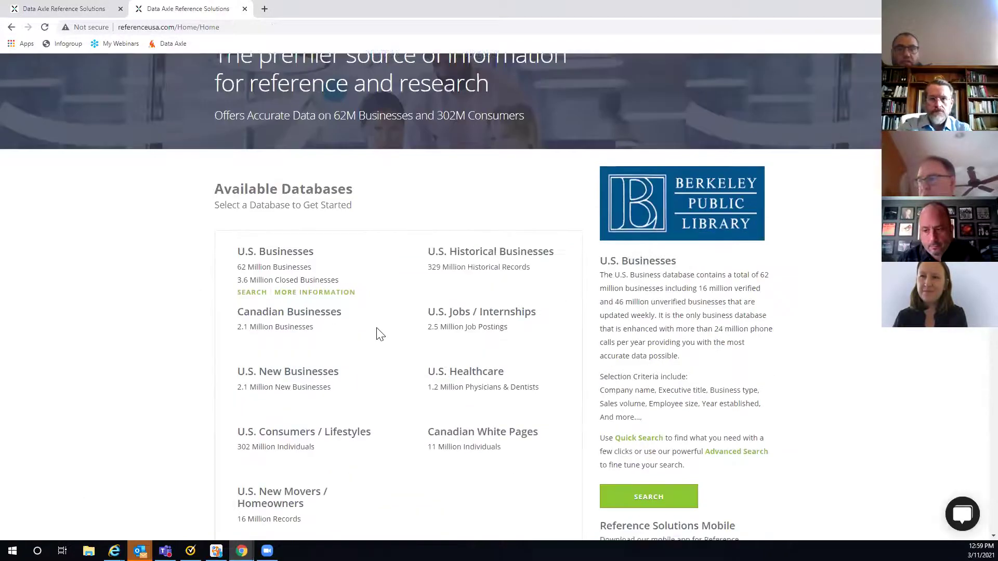
- Open the advanced search of the U.S. New Movers / Homeowners database
scroll(379, 334, "down", 2)
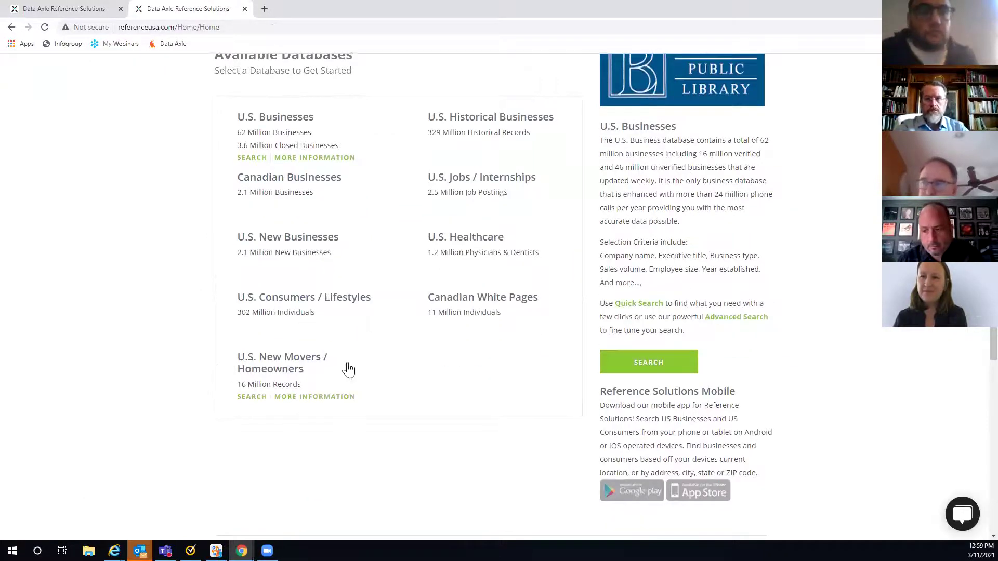
left_click(265, 378)
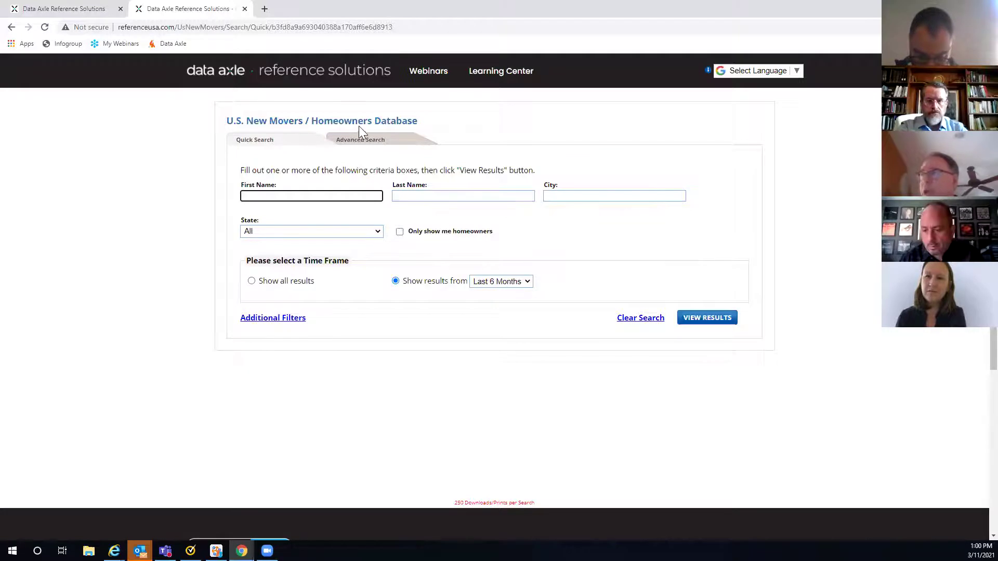
left_click(351, 141)
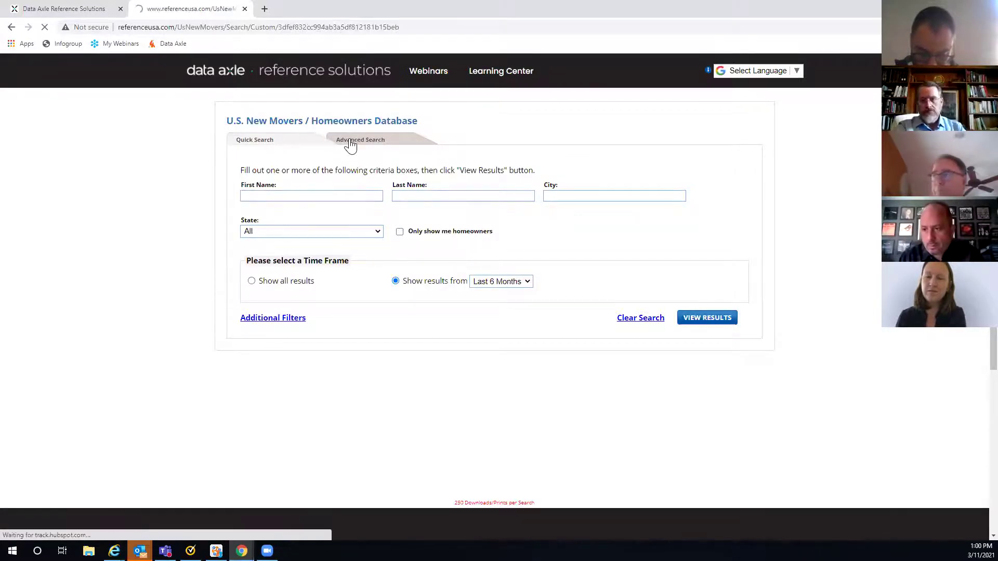
- Add the ZIP Codes criterion under Geography and enter ZIP code 94704
scroll(351, 144, "down", 1)
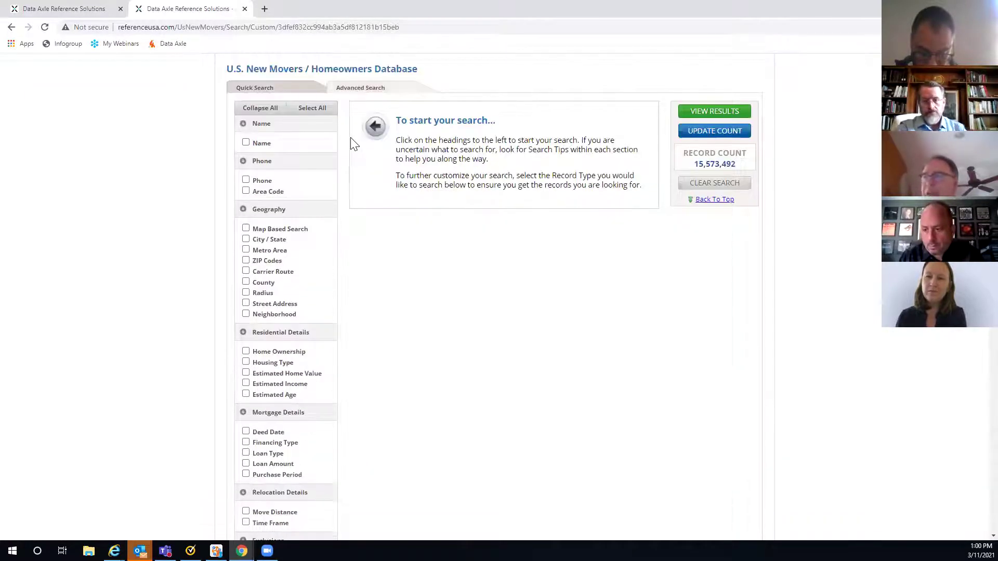
scroll(351, 141, "down", 1)
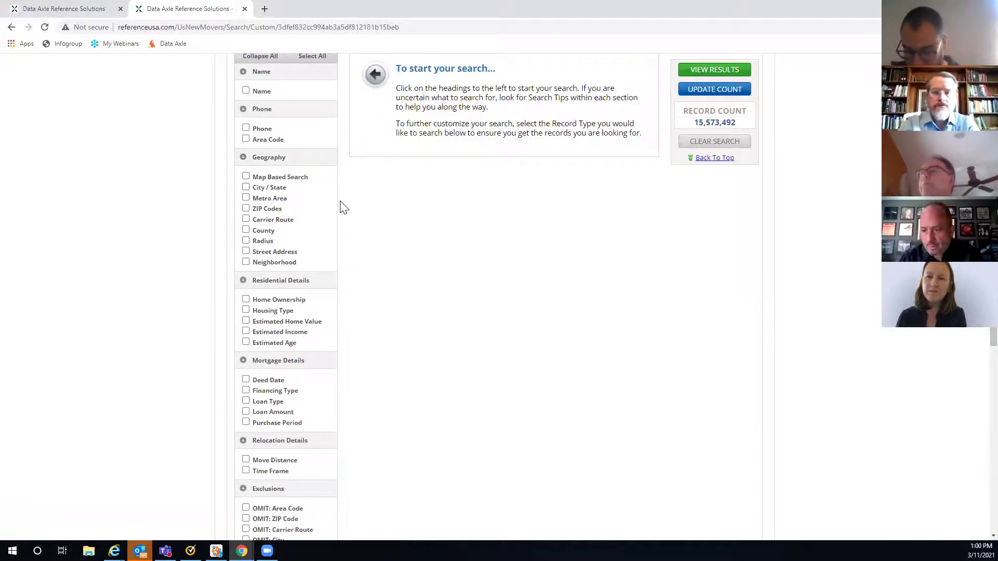
left_click(246, 209)
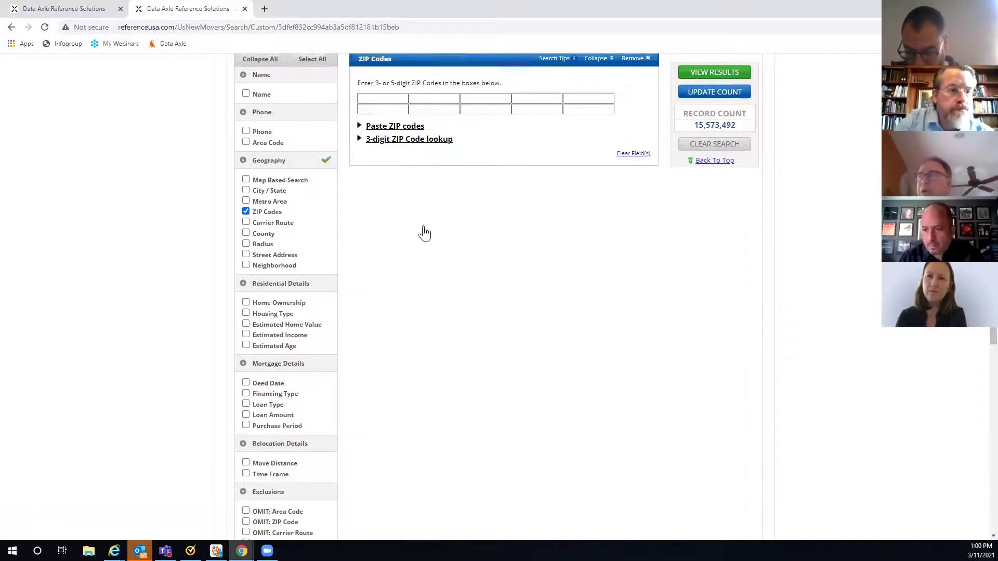
scroll(424, 232, "up", 2)
left_click(368, 199)
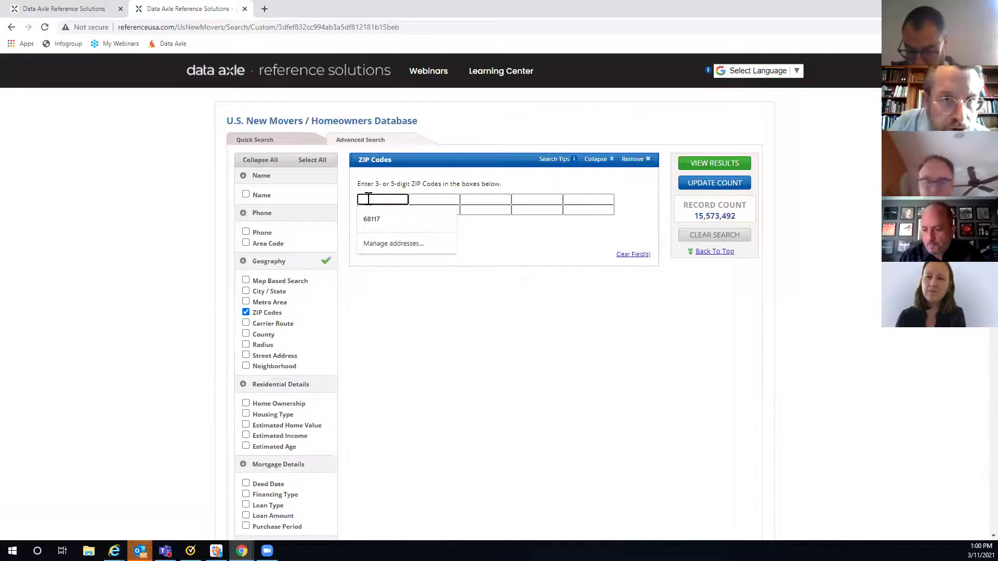
type("94704")
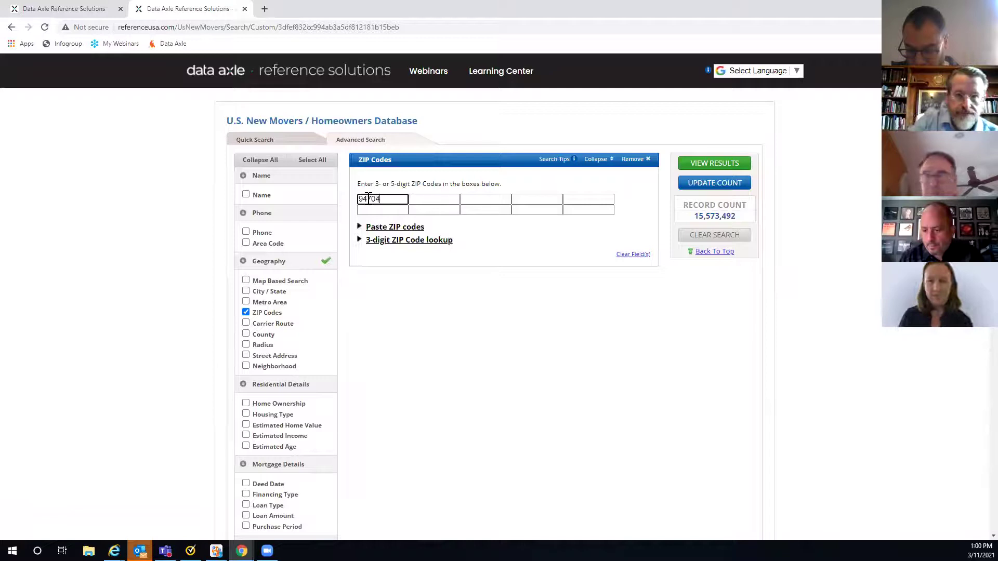
- Add the Move Distance and Time Frame criteria and set the move distance from 70 to 2500 miles
scroll(387, 302, "down", 3)
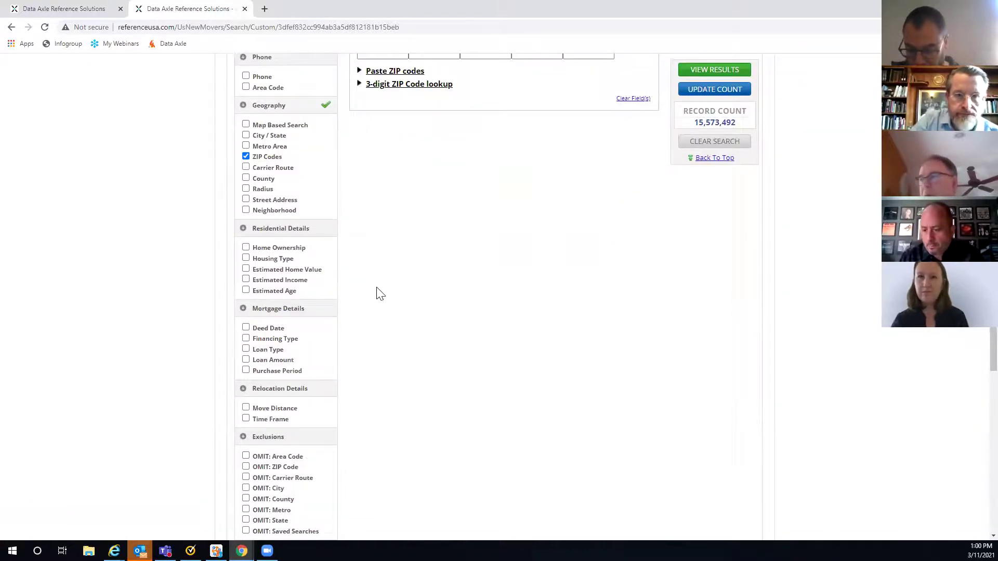
scroll(379, 290, "down", 1)
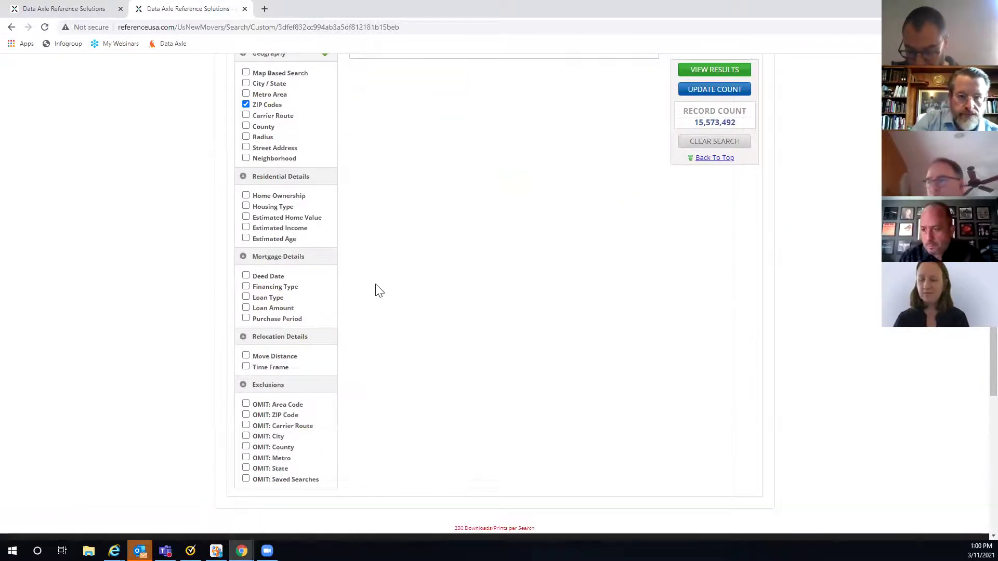
left_click(245, 356)
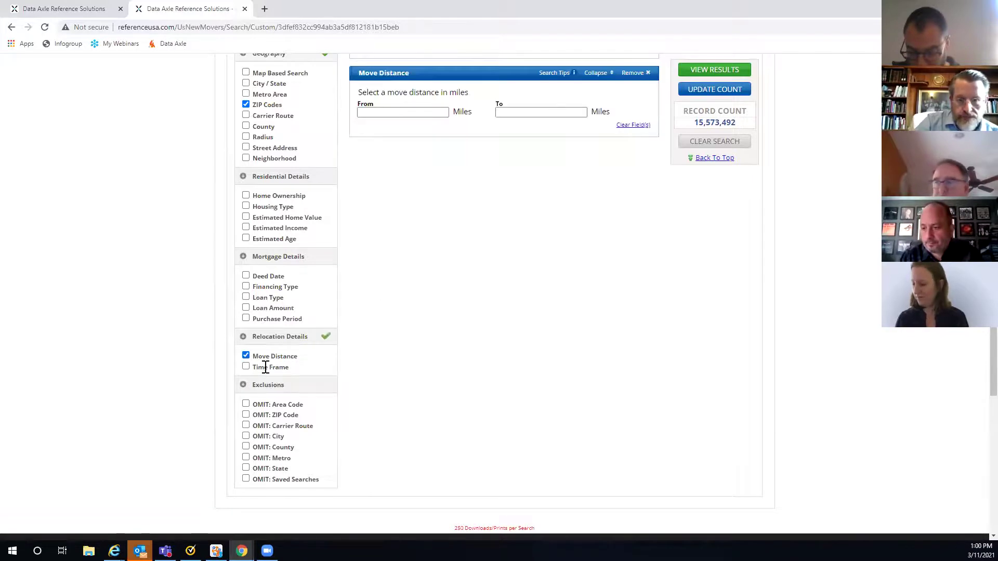
left_click(246, 366)
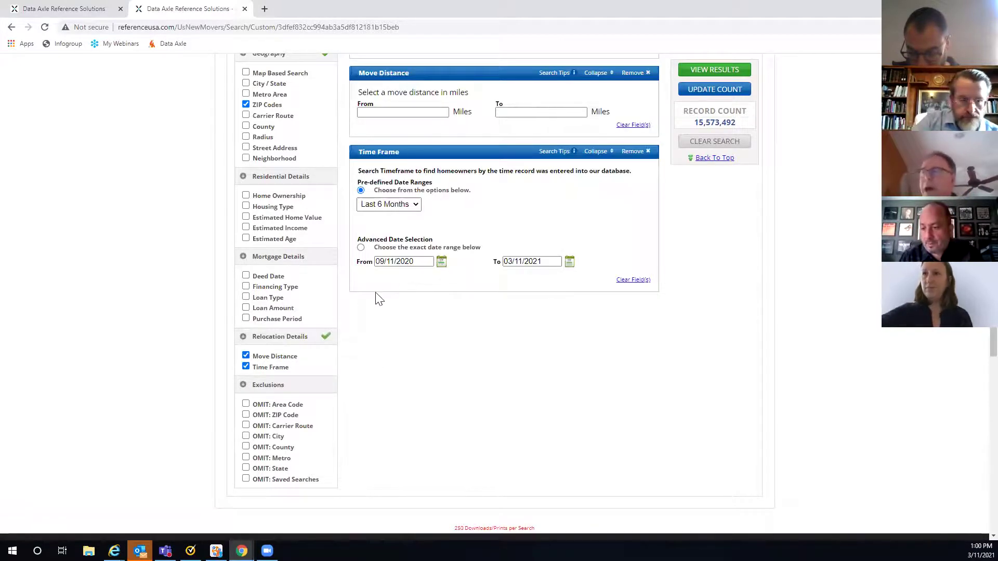
scroll(377, 297, "up", 3)
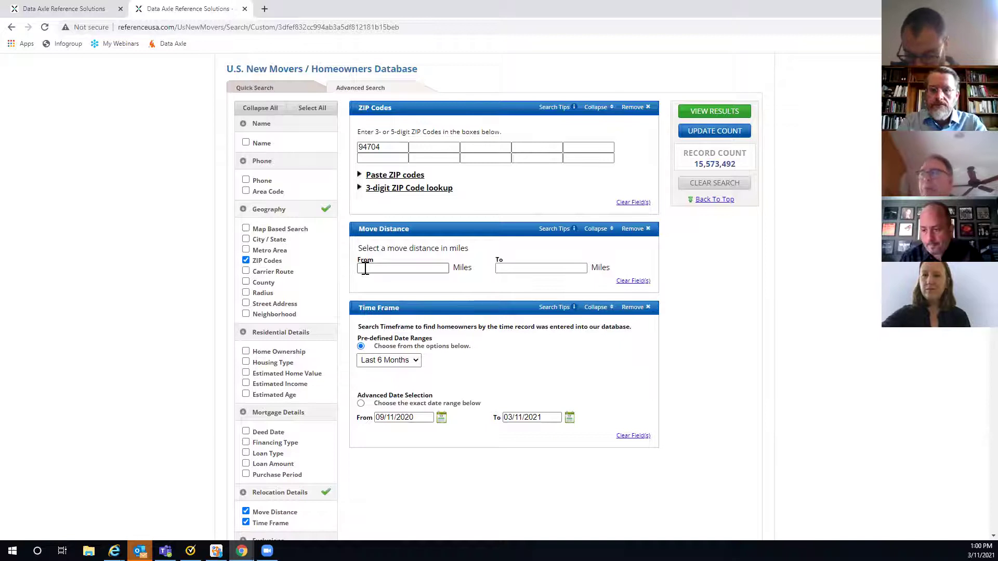
left_click(366, 268)
type("70")
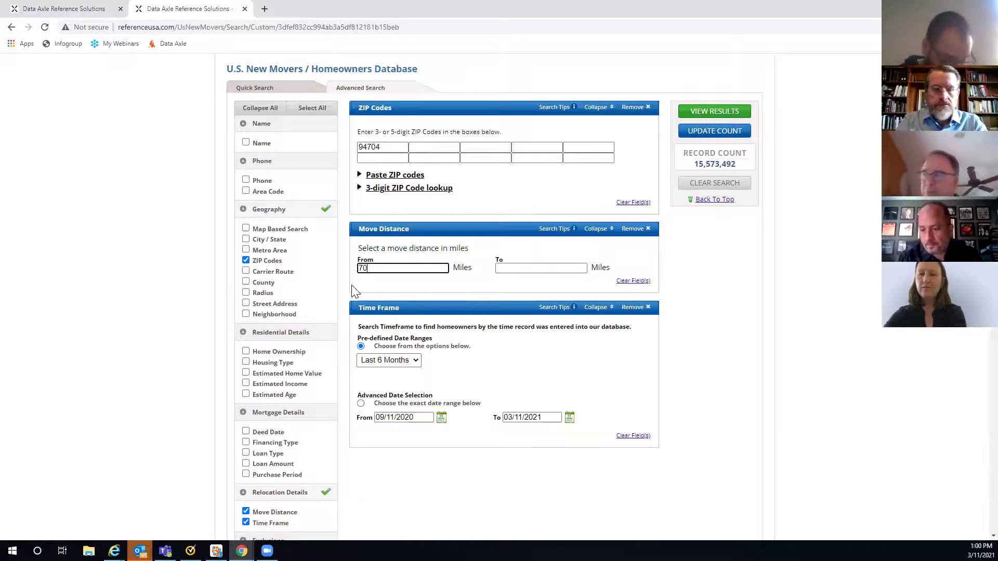
left_click(506, 267)
type("2500")
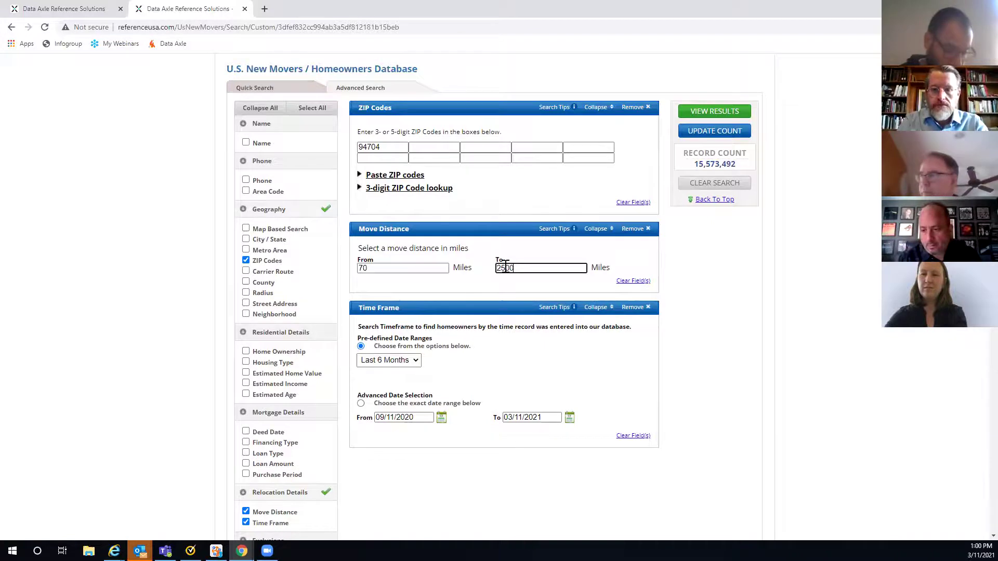
- Set the pre-defined date range to Last 3 Months and update the record count
scroll(373, 309, "down", 1)
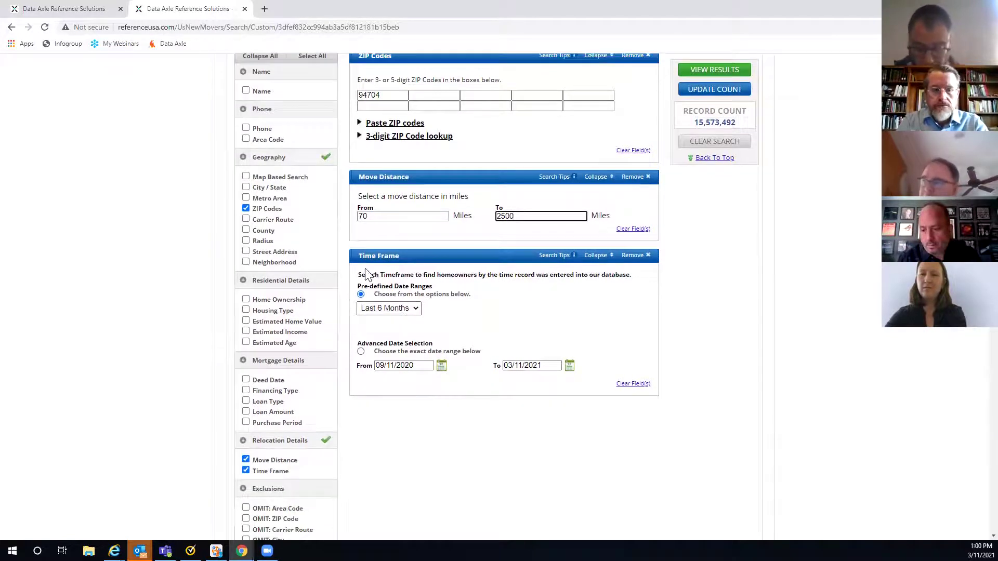
left_click(414, 307)
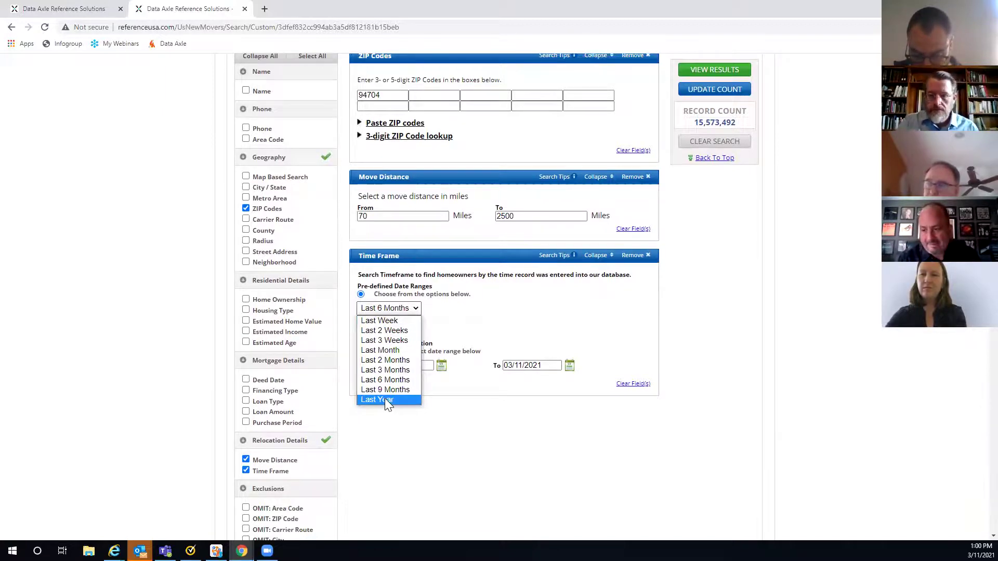
left_click(386, 370)
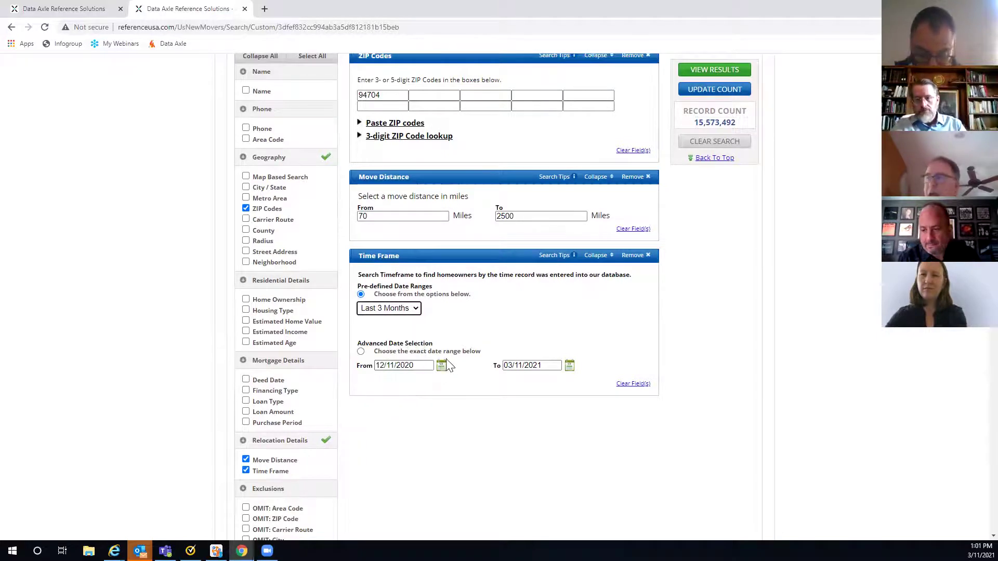
scroll(476, 237, "up", 2)
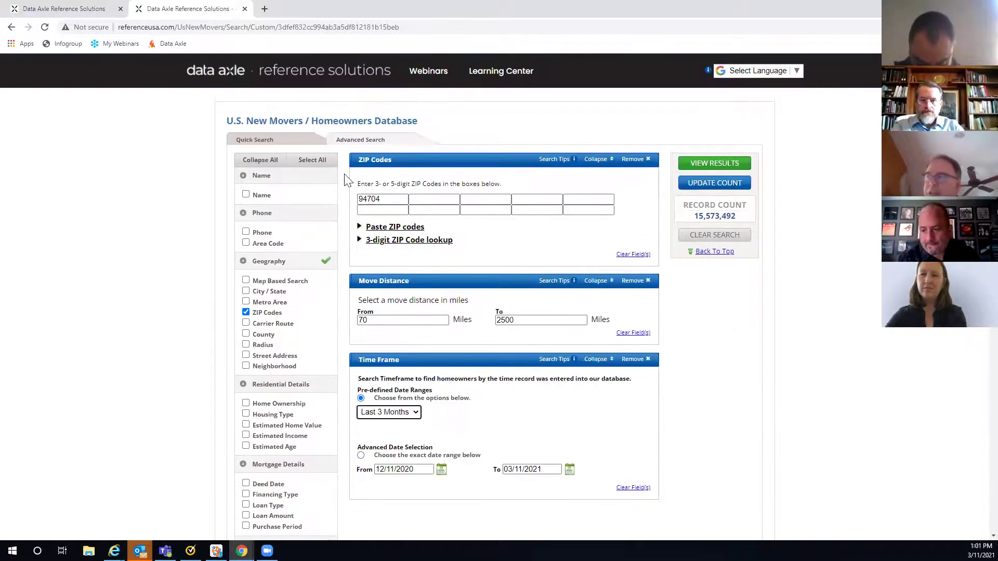
left_click(719, 188)
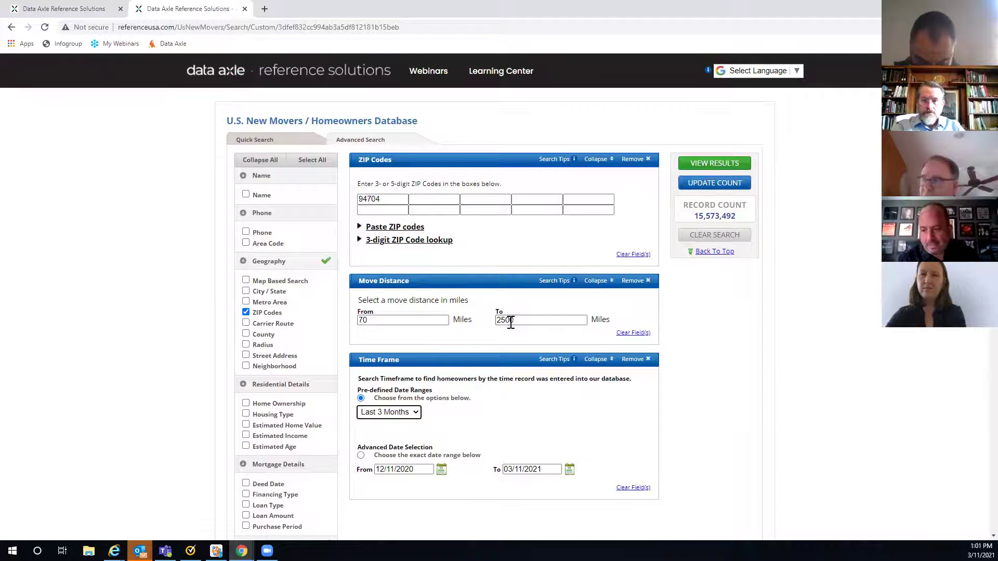
left_click(717, 186)
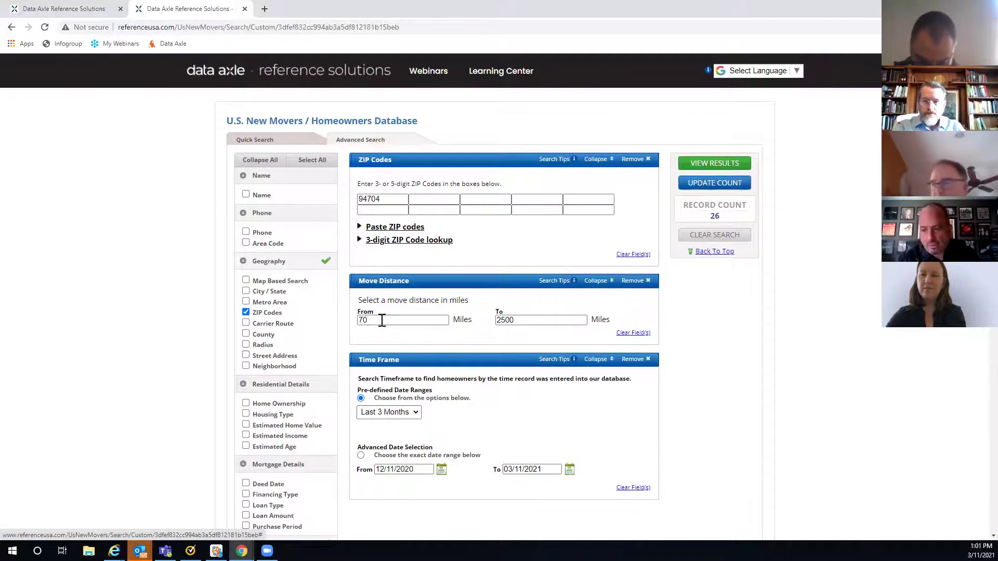
- Add the Home Ownership criterion, select Renter and update the record count
scroll(269, 312, "down", 2)
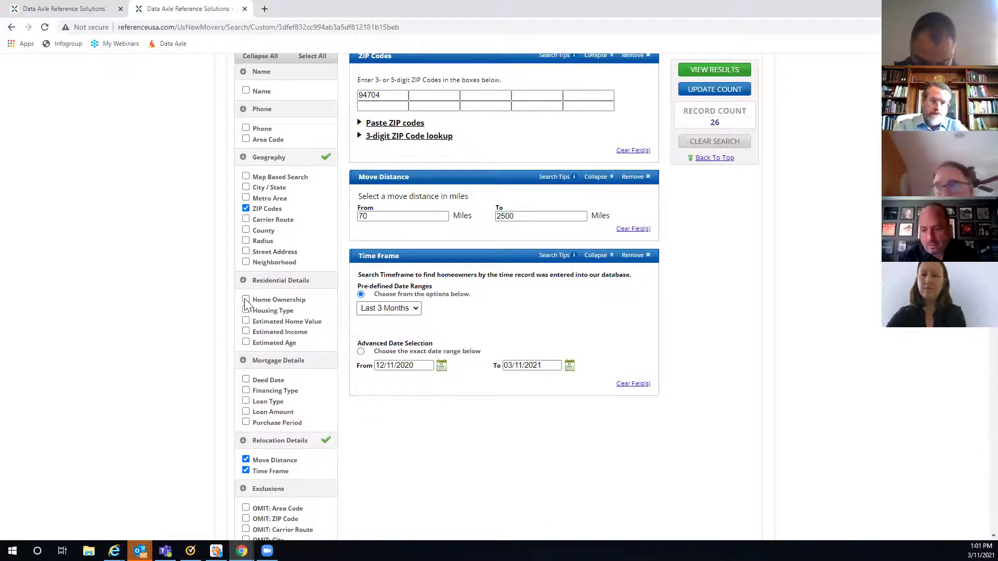
left_click(246, 301)
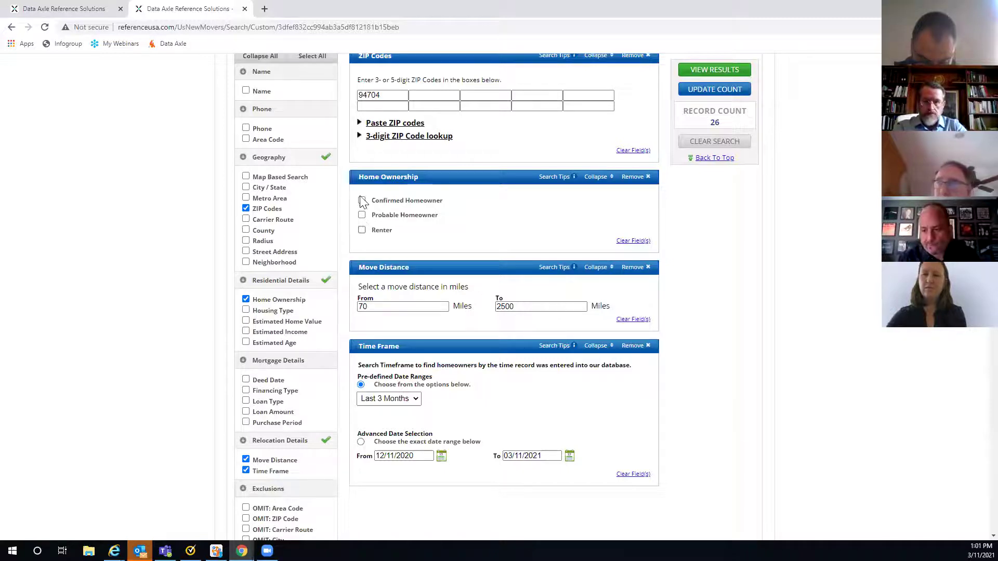
left_click(362, 230)
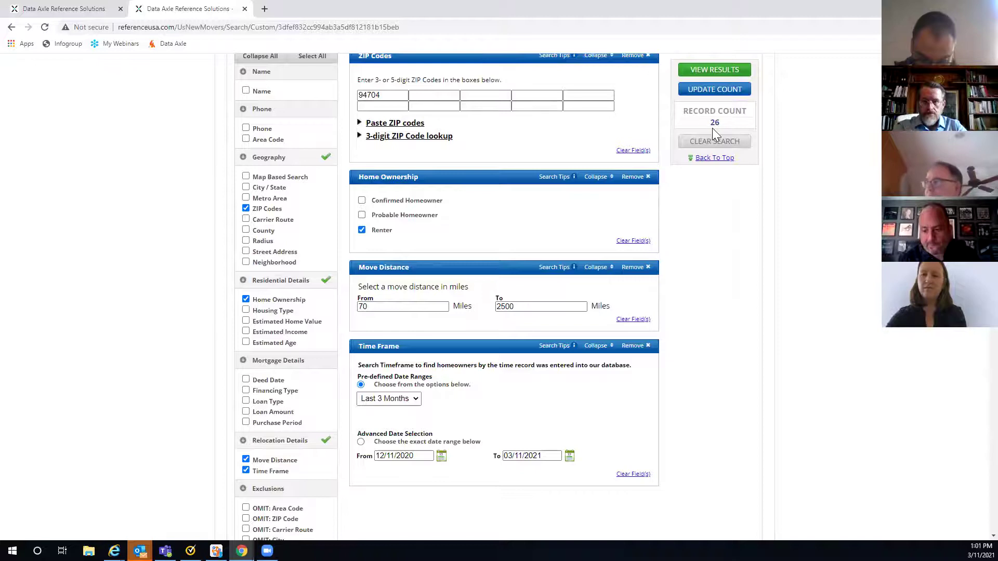
left_click(709, 91)
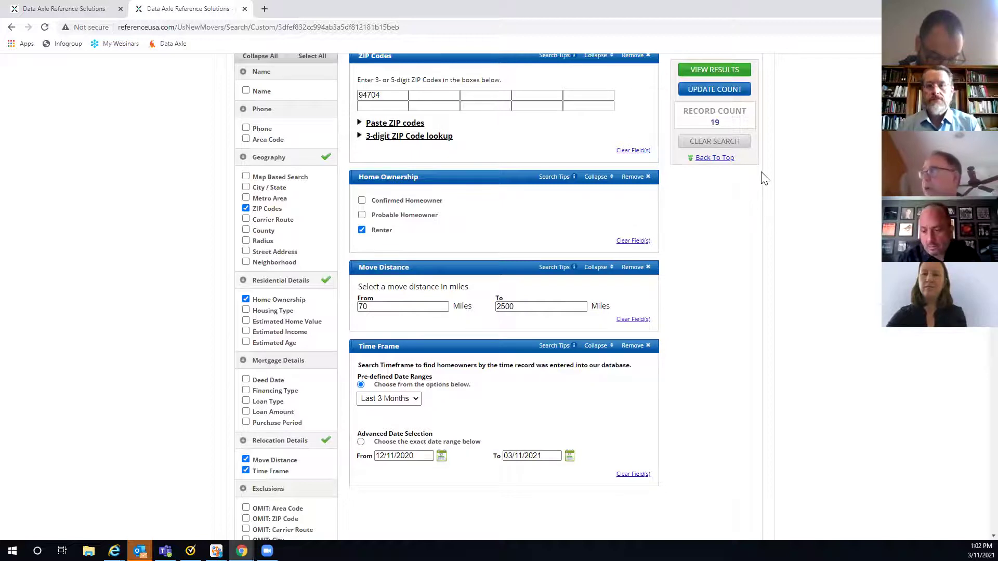
- View the results, open the detailed record of one Parker St renter and return to the results list
left_click(712, 70)
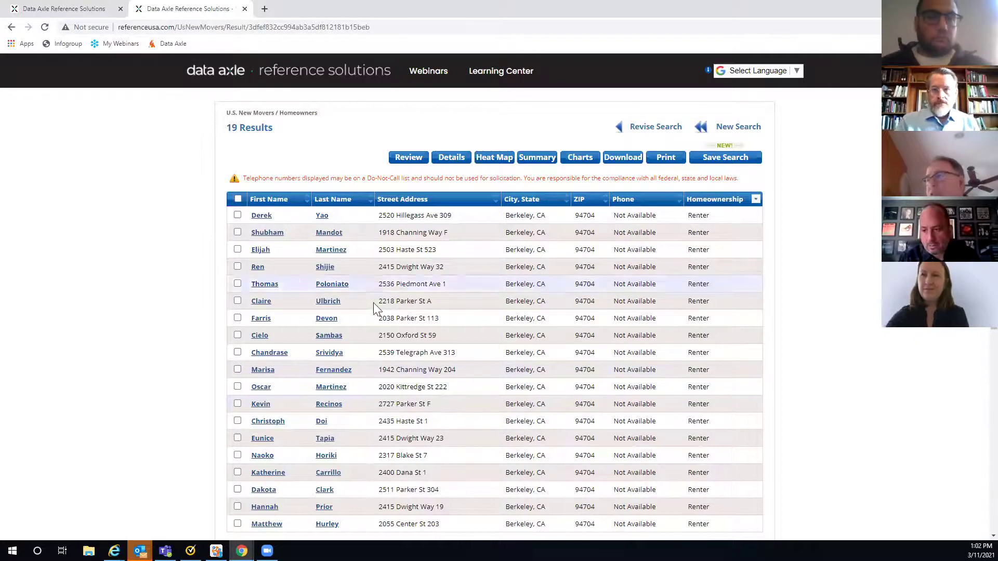
left_click(322, 307)
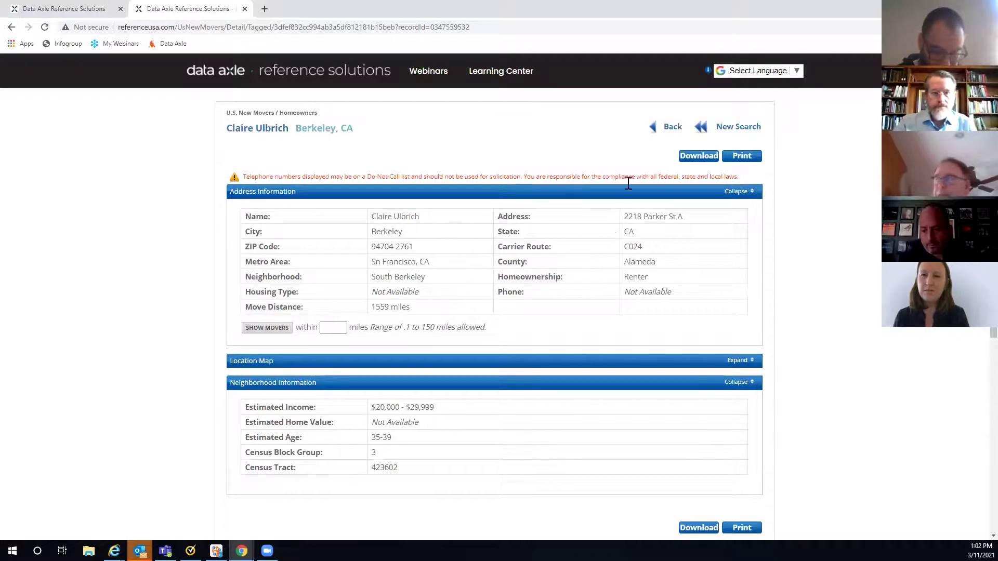
left_click(674, 129)
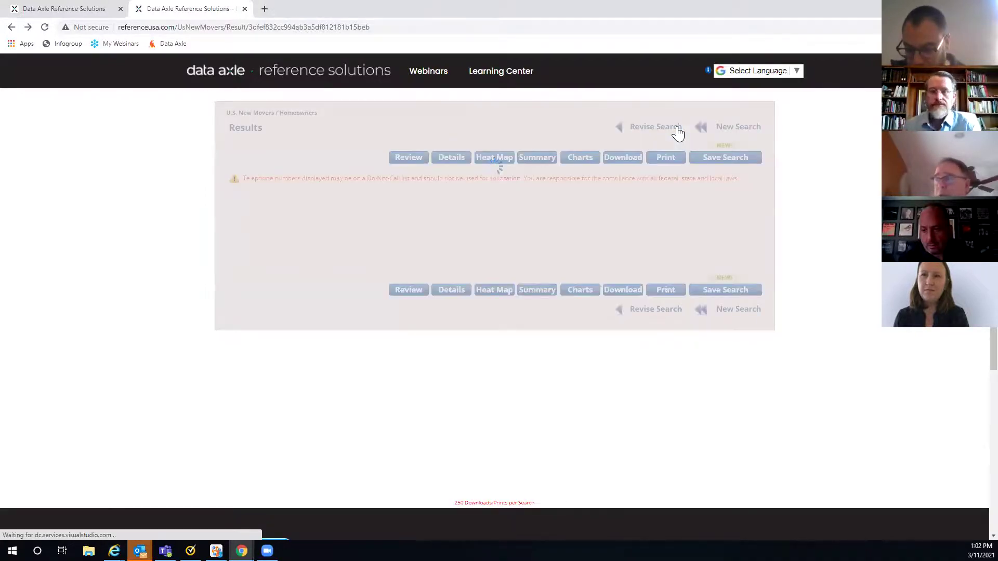
- Return to revise the search and replace the ZIP Codes criterion with City / State
scroll(867, 205, "down", 1)
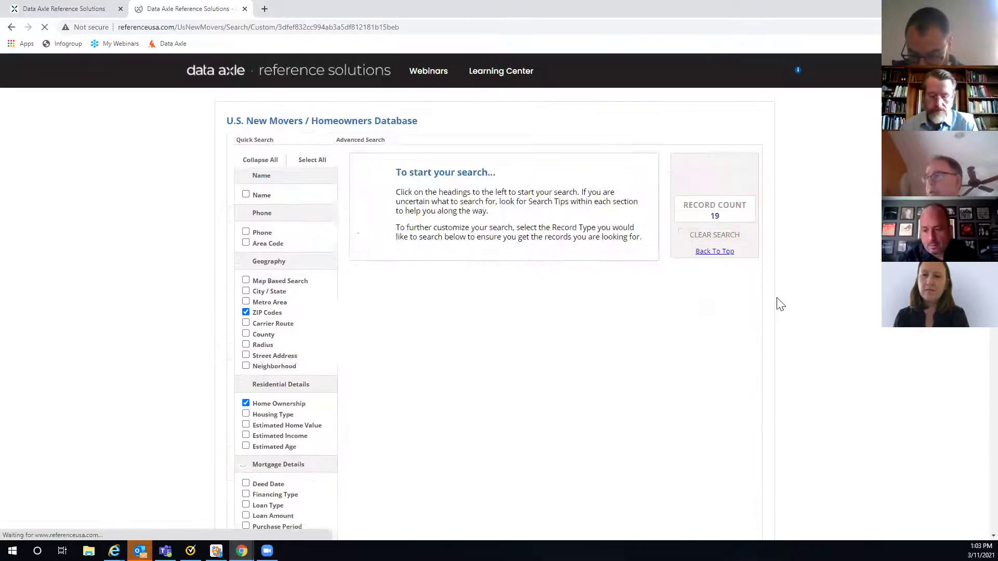
left_click(246, 313)
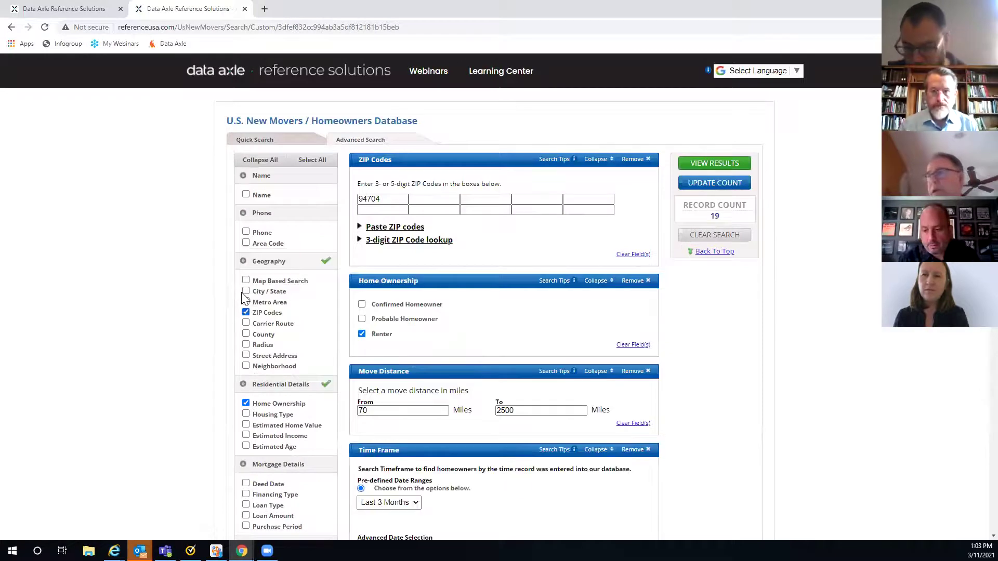
left_click(246, 292)
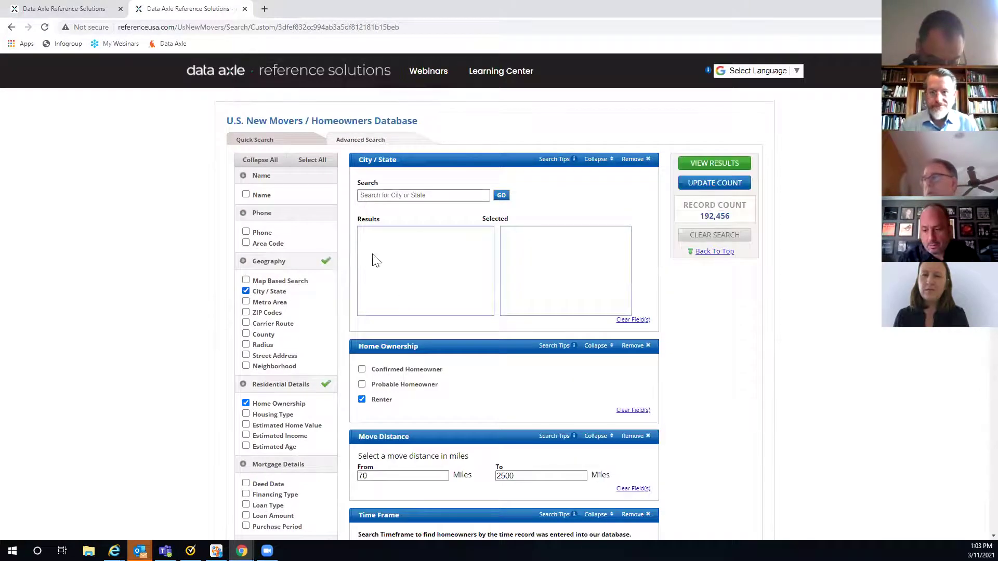
- Search the City / State criterion for Berkeley, select Berkeley, CA and update the record count
left_click(372, 196)
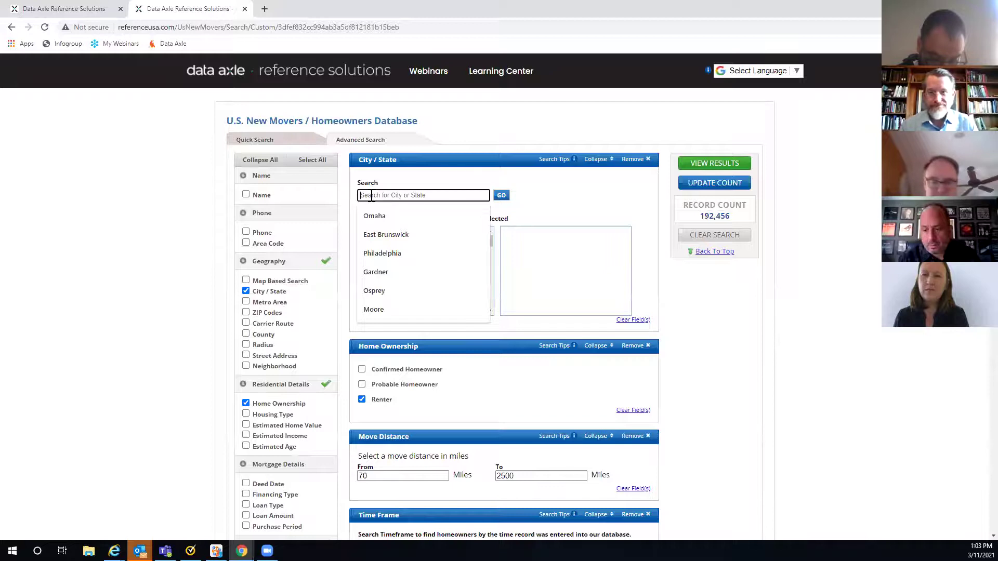
type("Berkel")
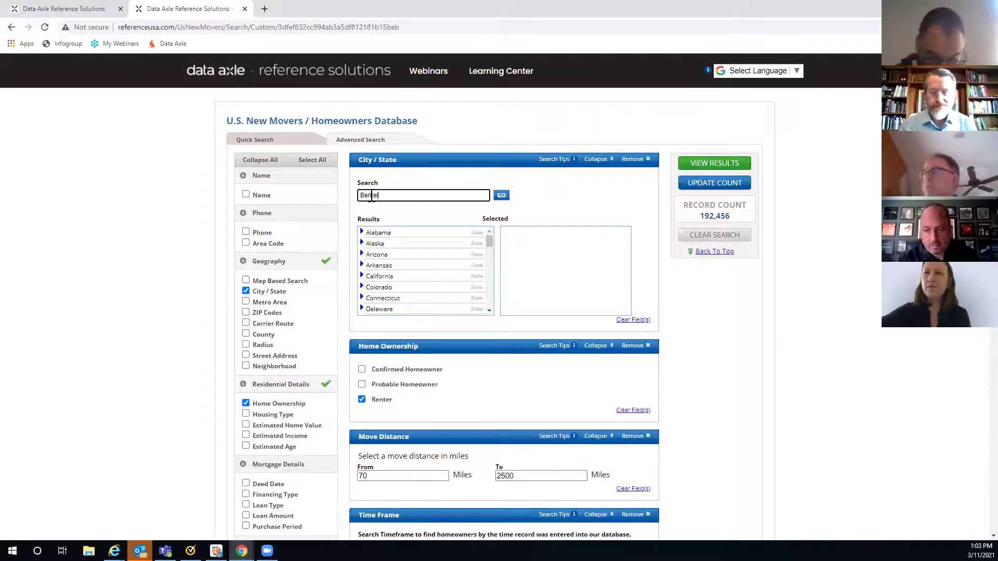
type("ey")
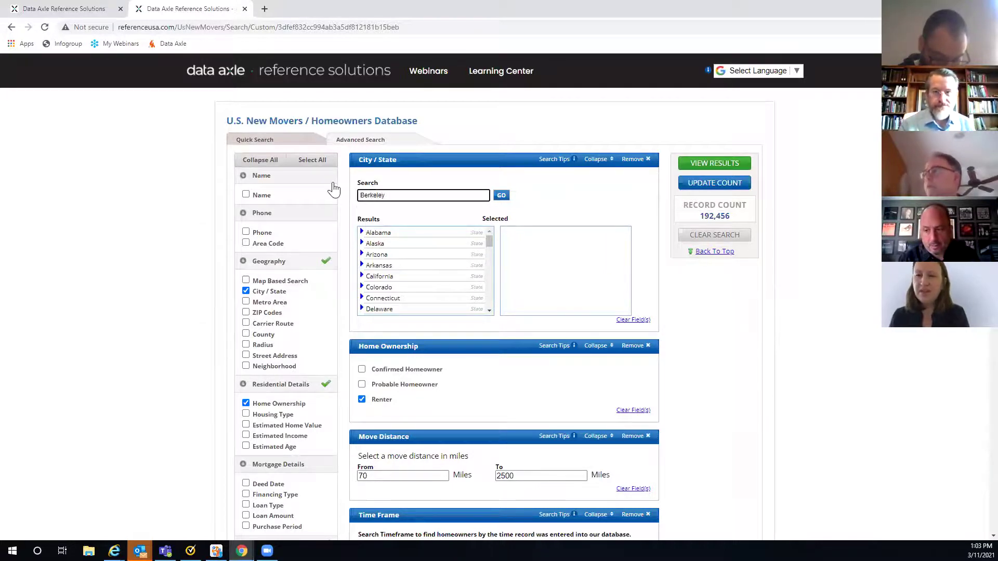
left_click(500, 196)
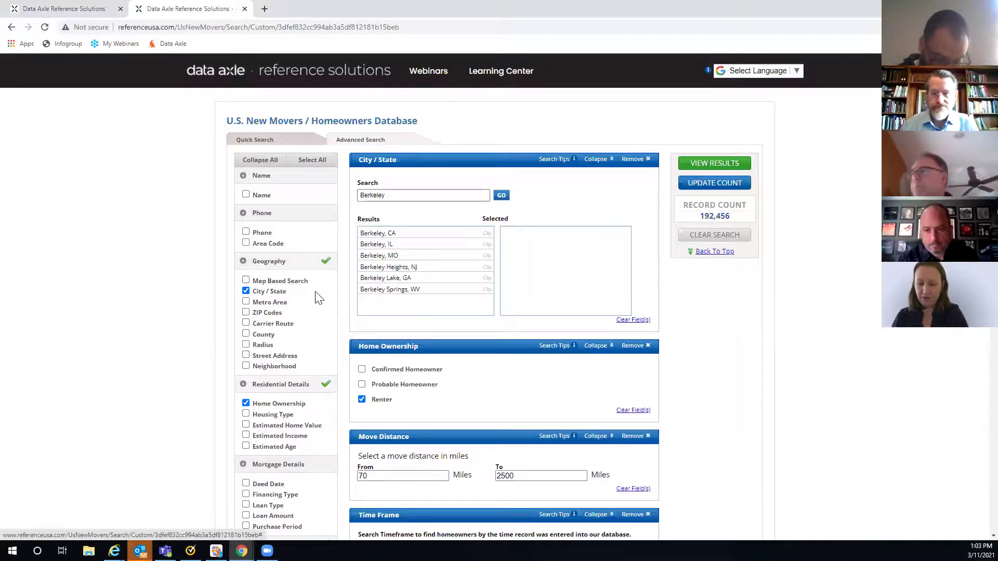
double_click(403, 235)
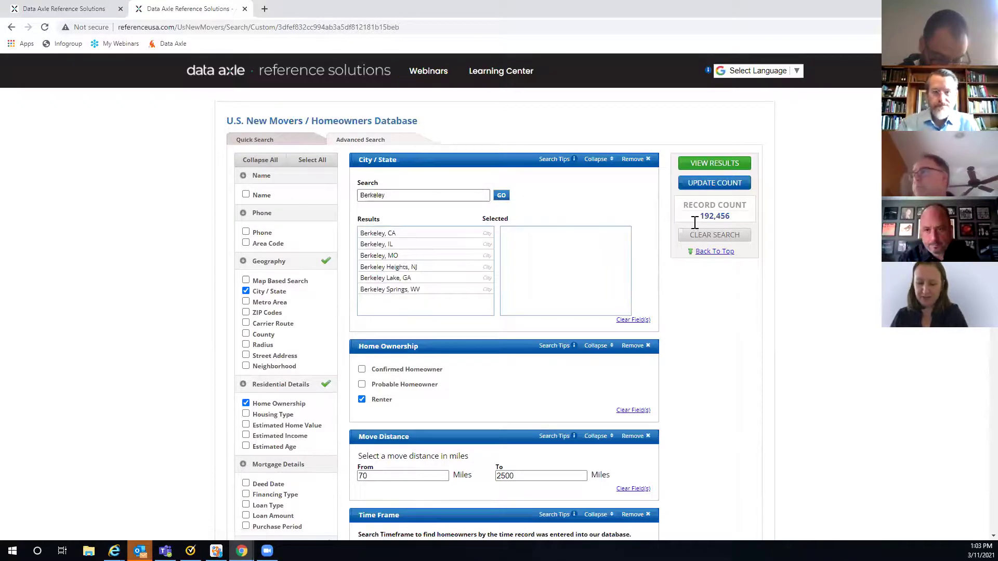
left_click(703, 187)
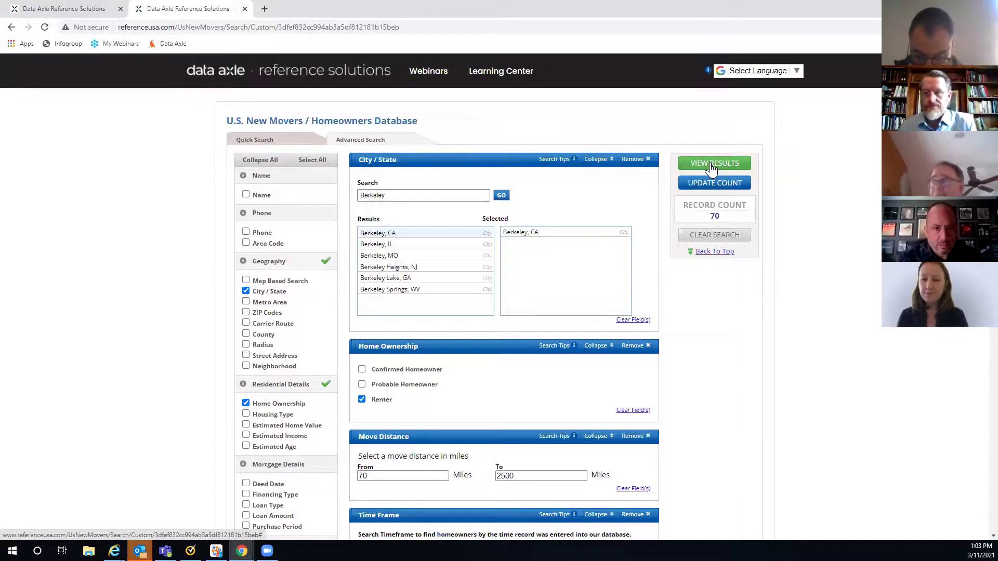
- View the results for Berkeley renters, then leave the search for the Reference Solutions home page
left_click(712, 166)
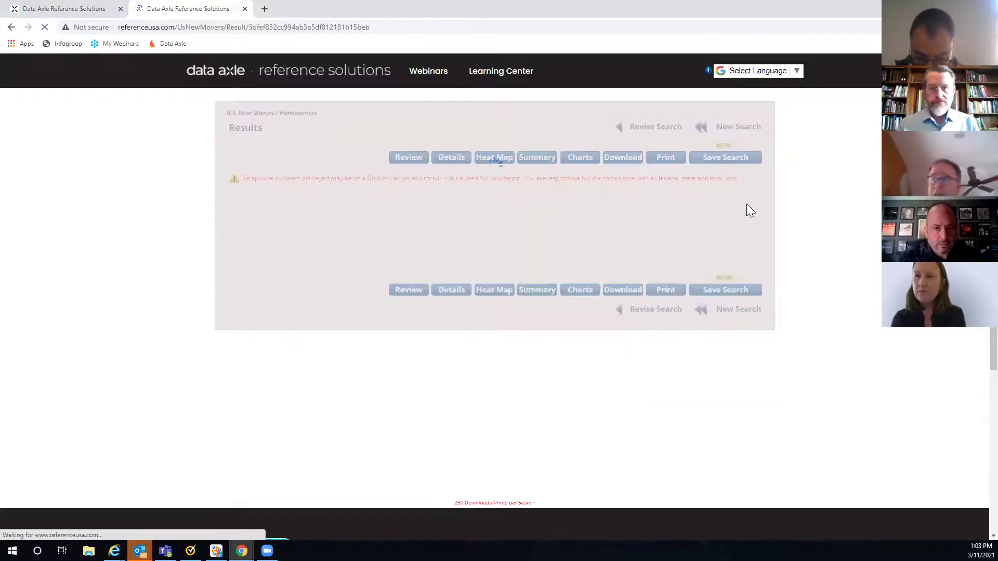
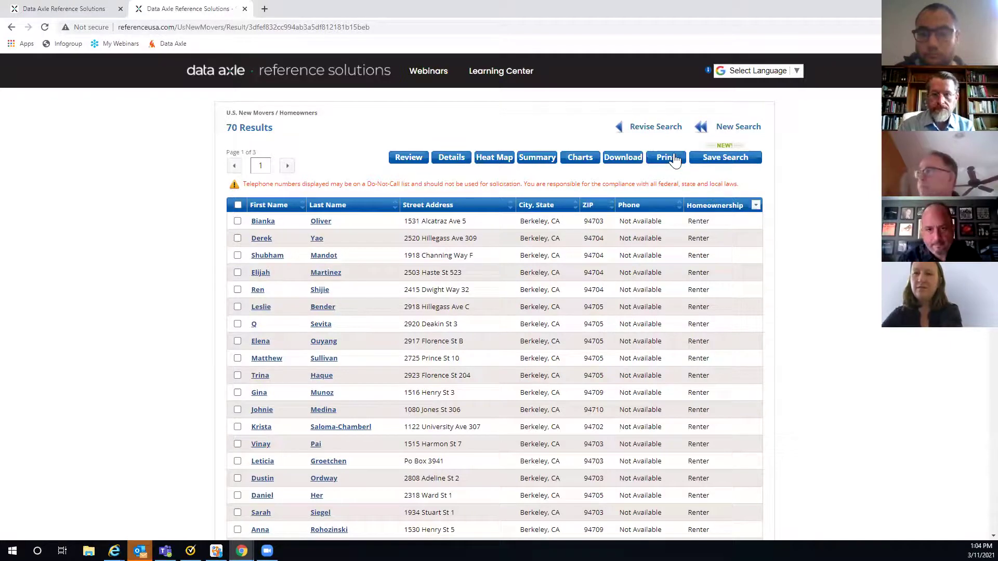
left_click(639, 134)
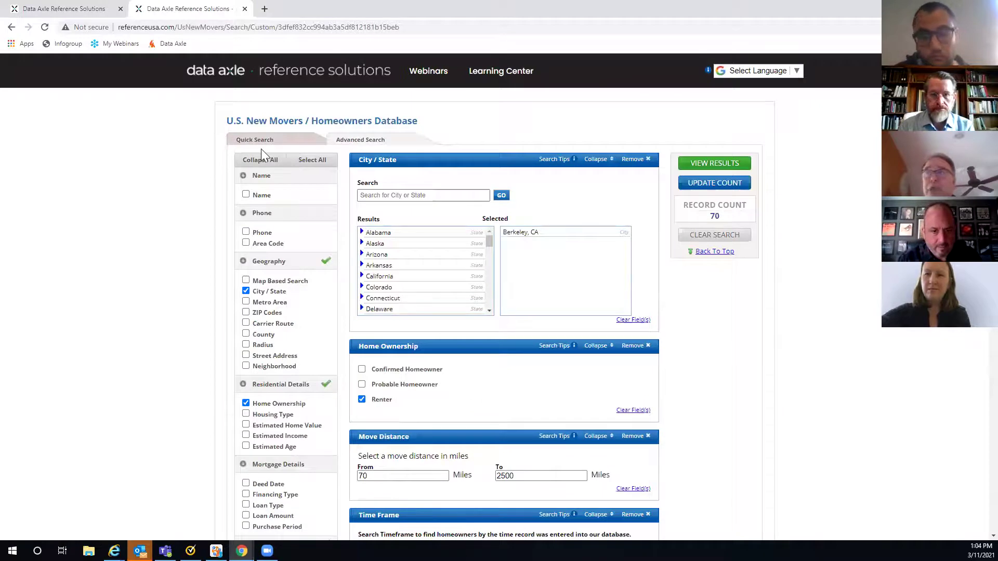
left_click(305, 78)
- Examine the Available Databases list, including U.S. Consumers / Lifestyles and U.S. New Movers / Homeowners, and the rest of the home page
scroll(372, 169, "down", 2)
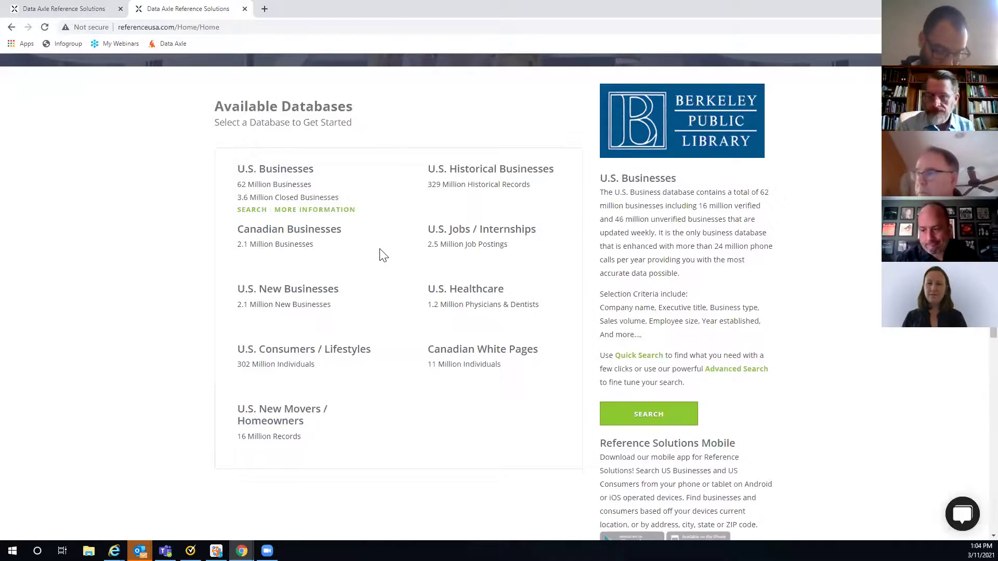
mouse_move(300, 427)
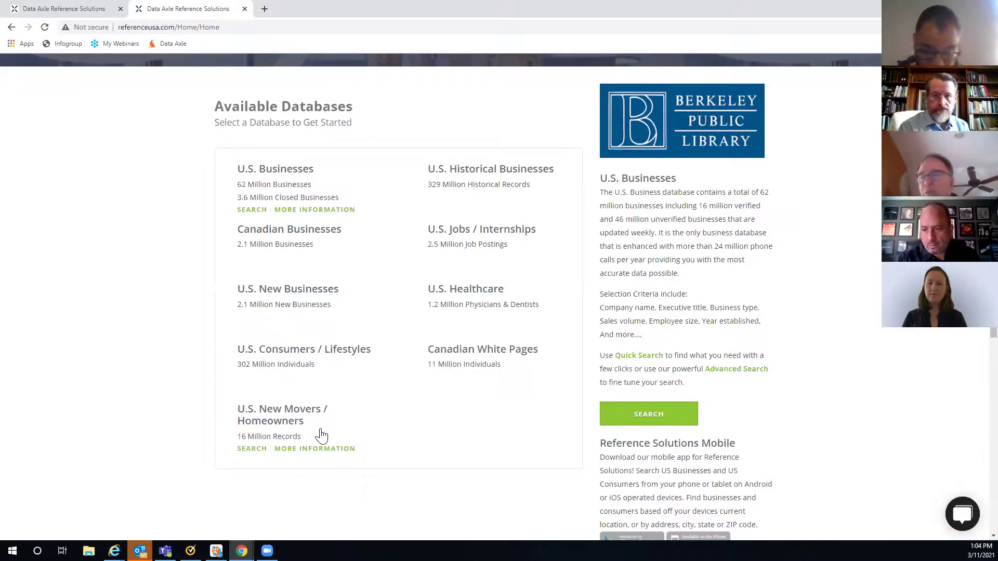
mouse_move(327, 385)
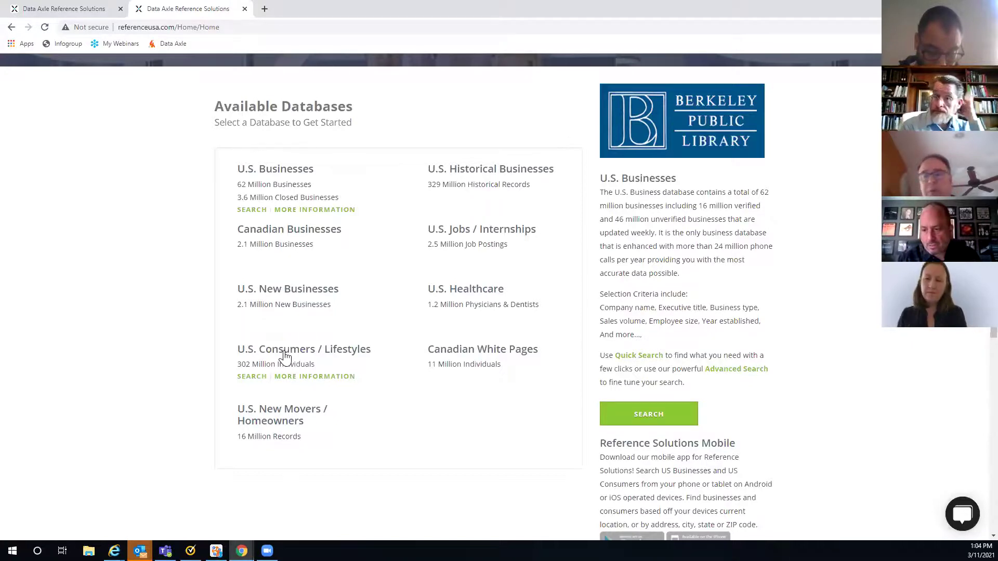
mouse_move(276, 416)
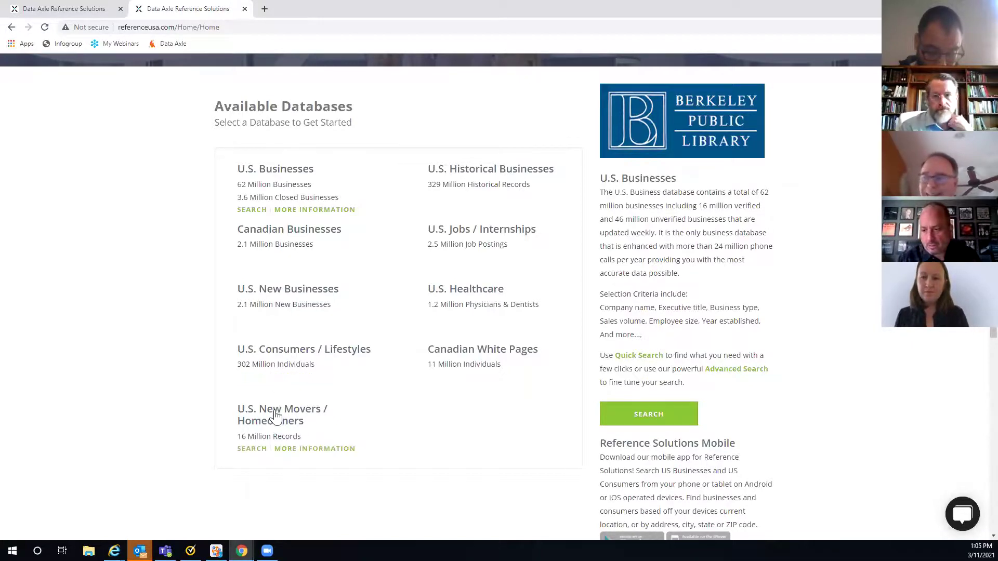
mouse_move(261, 370)
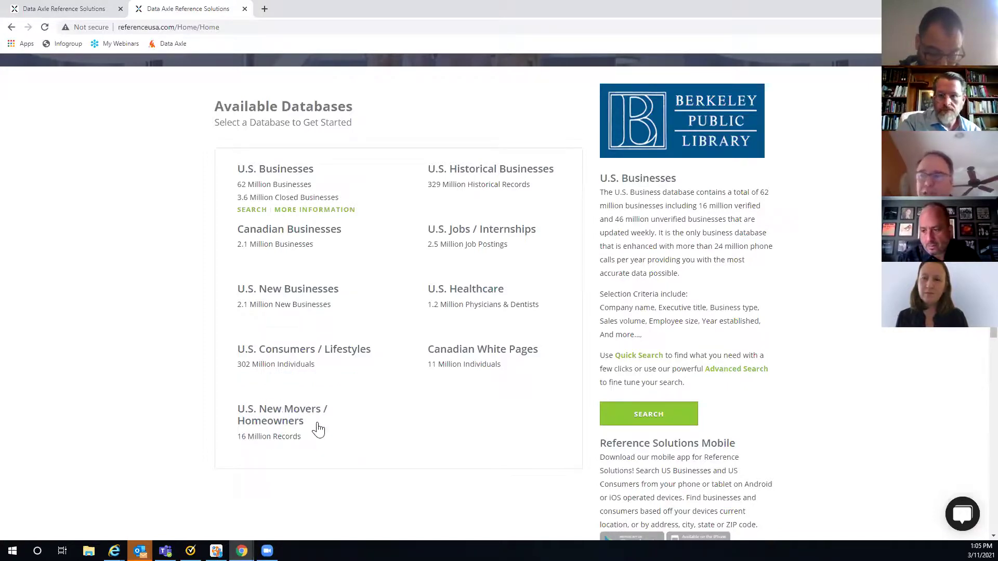
mouse_move(313, 456)
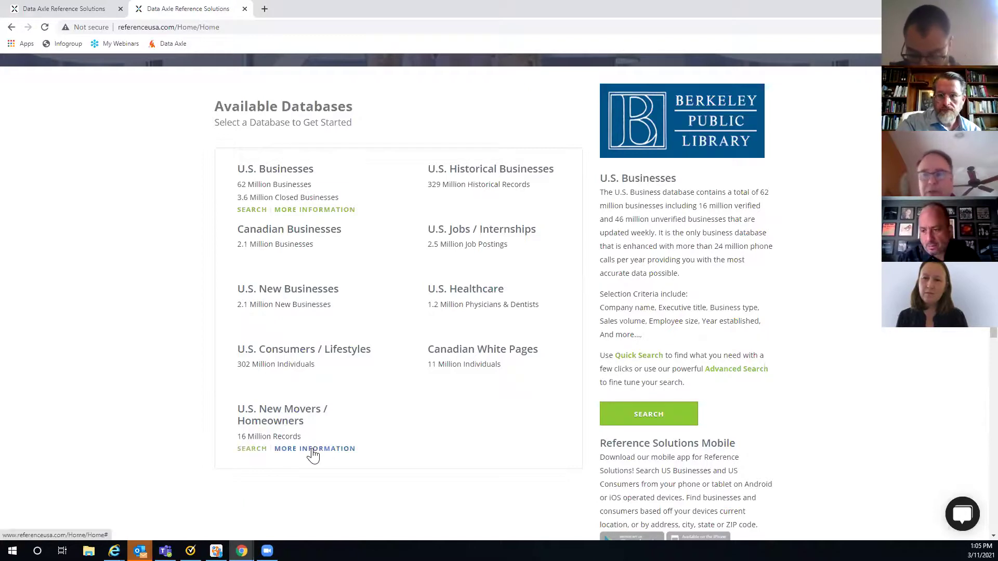
mouse_move(321, 365)
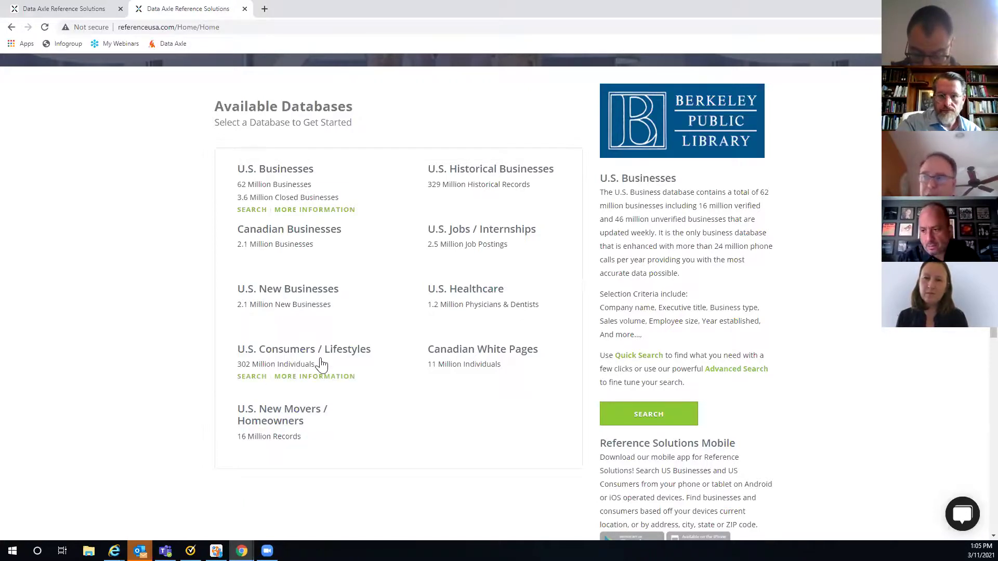
mouse_move(242, 405)
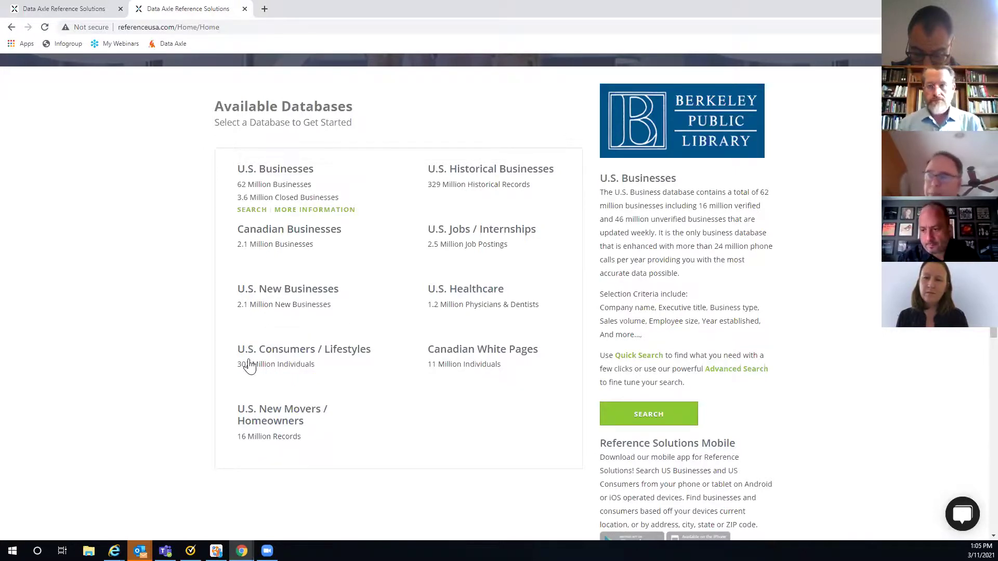
mouse_move(272, 428)
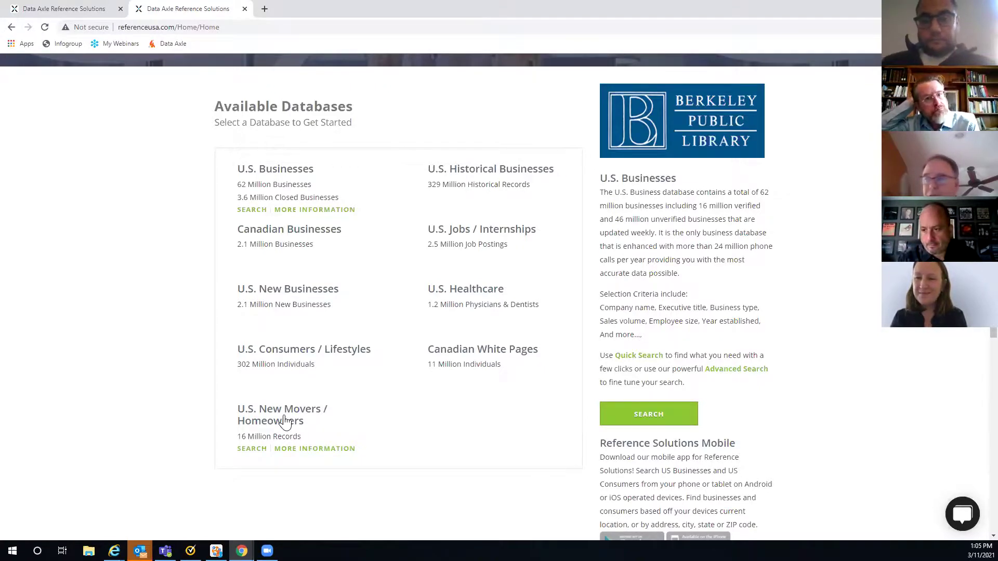
scroll(284, 421, "up", 2)
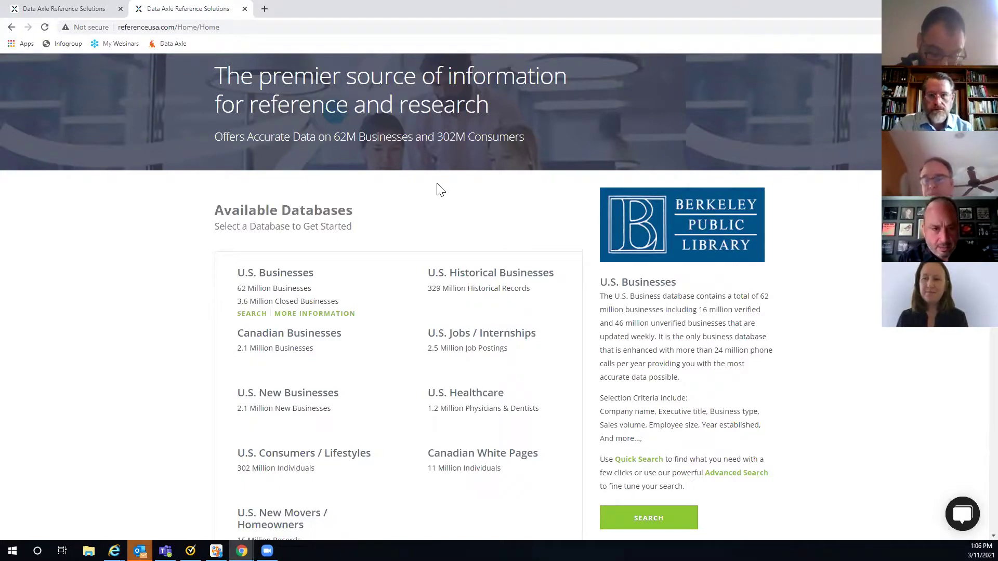
scroll(535, 156, "up", 1)
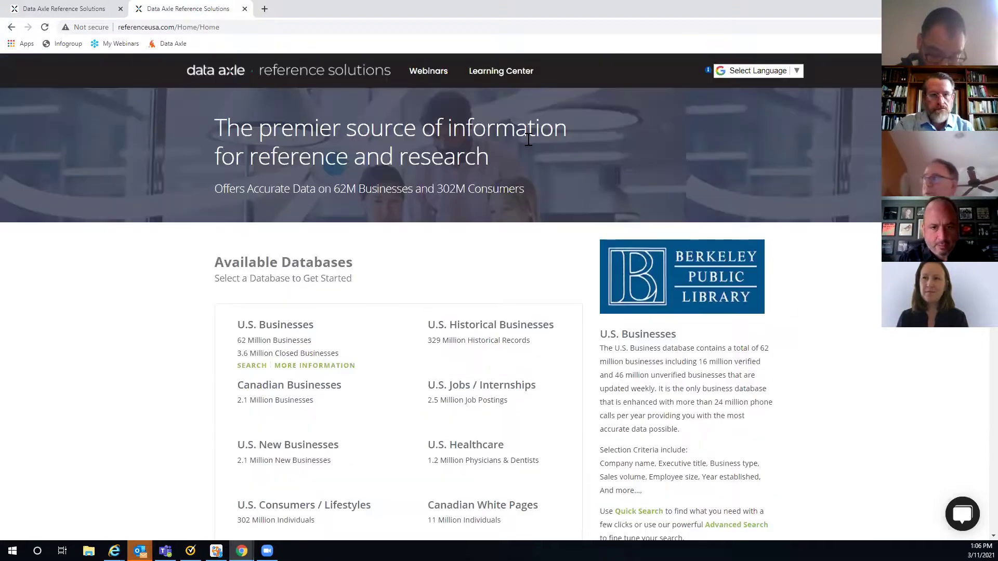
scroll(535, 154, "down", 9)
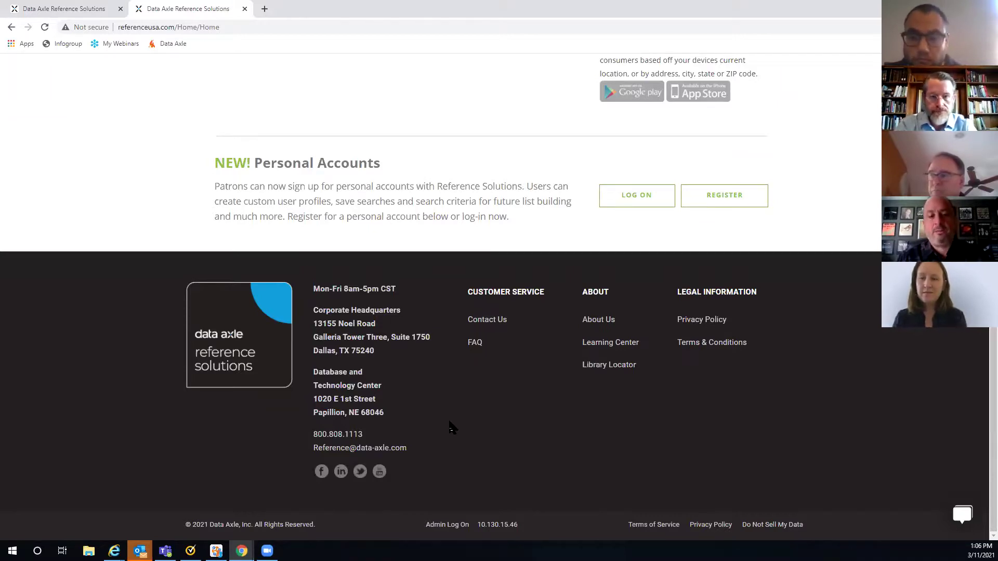
scroll(447, 419, "up", 15)
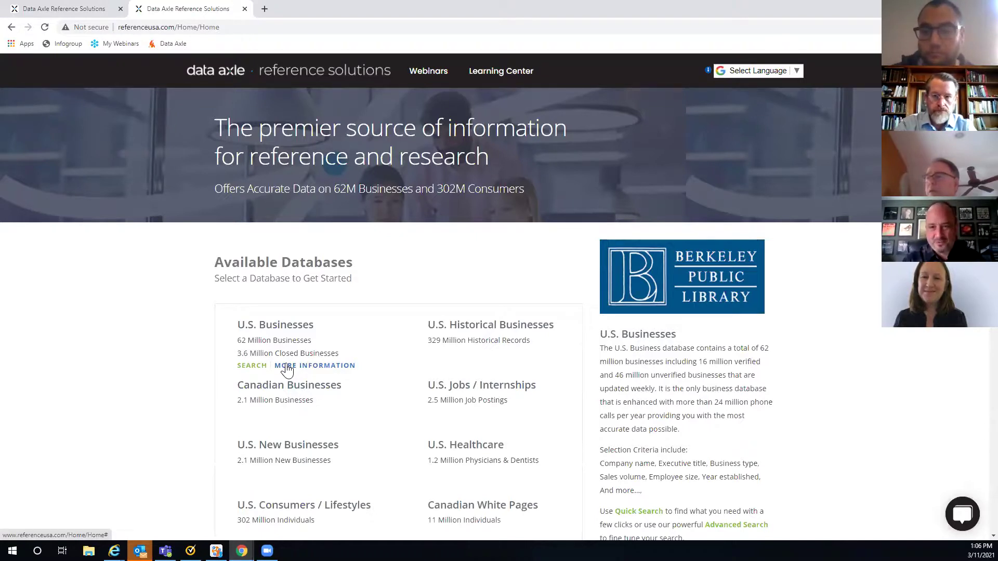
- Open the U.S. Businesses advanced search, add the Keyword/SIC/NAICS criterion and enter Restaurants as the keyword
left_click(253, 366)
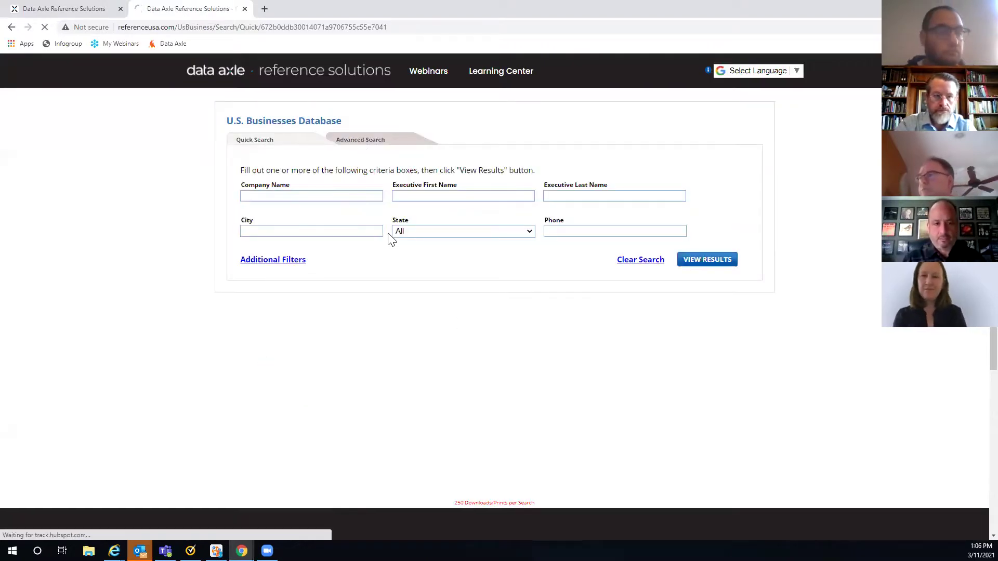
left_click(354, 144)
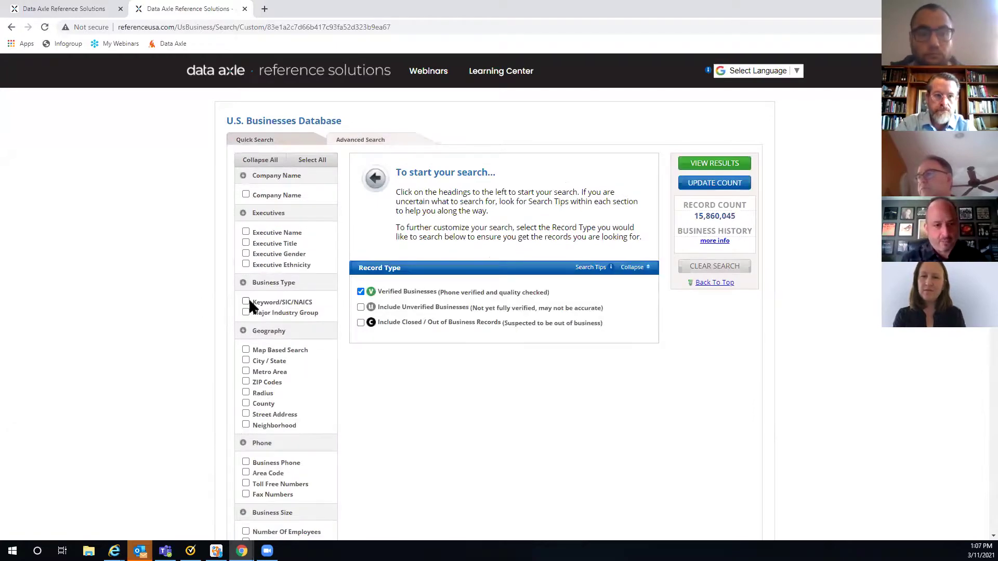
left_click(245, 302)
left_click(373, 310)
key("Down")
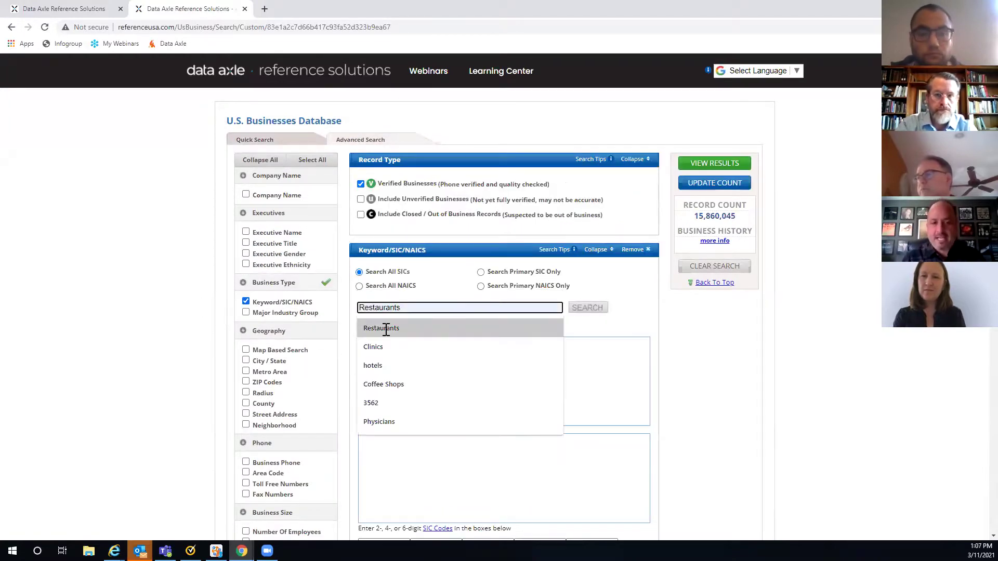
key("Return")
- Add the City / State criterion, search for Omaha and select Omaha, NE
left_click(246, 360)
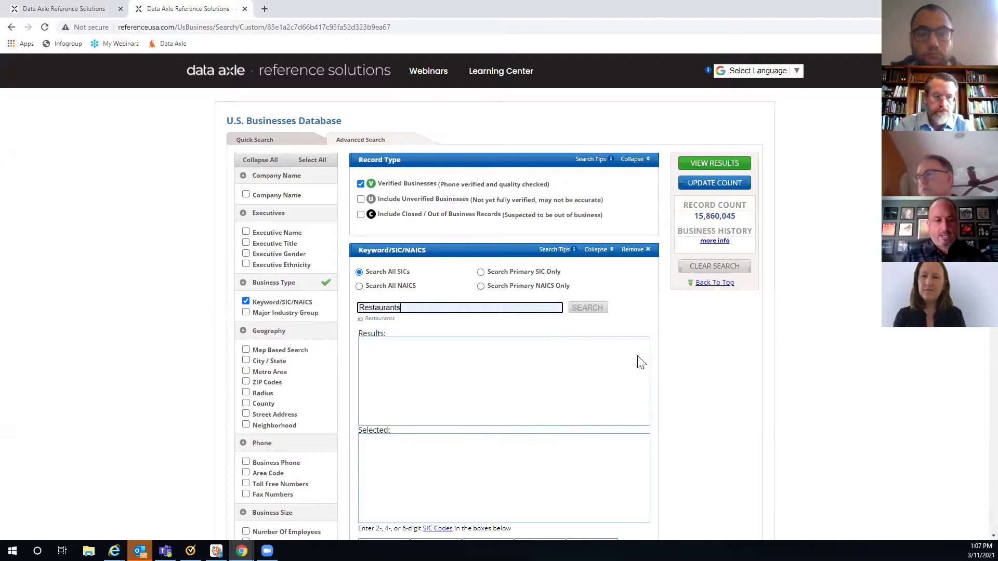
scroll(444, 357, "down", 3)
scroll(444, 356, "down", 3)
left_click(408, 327)
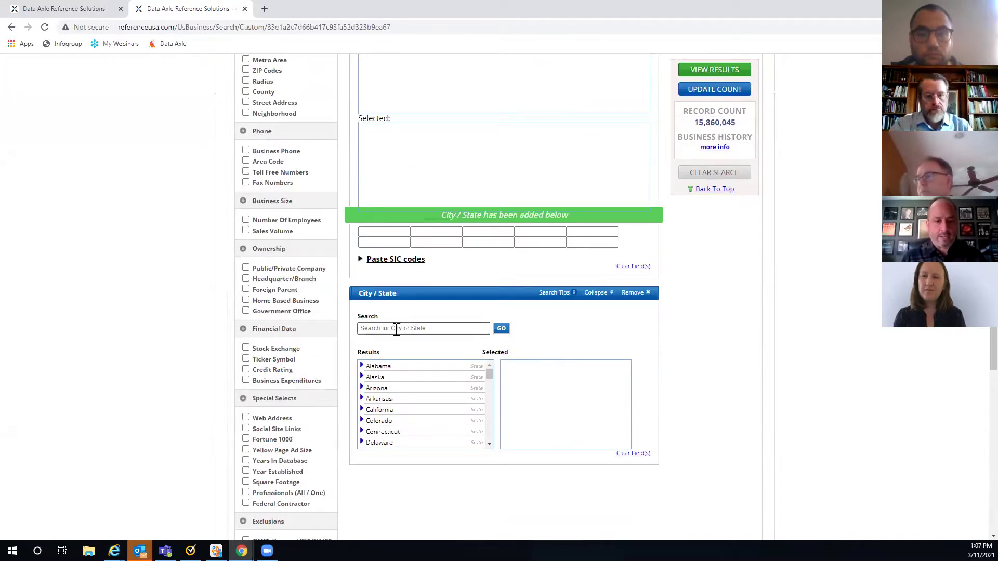
key("Down")
left_click(501, 328)
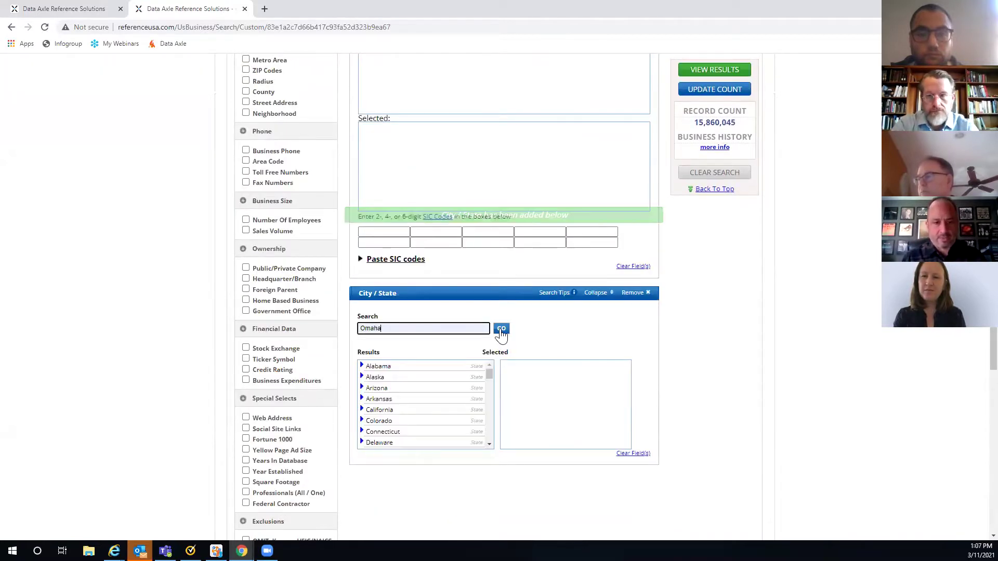
left_click(405, 400)
- View the Omaha business results, then leave the search for the home page
left_click(718, 72)
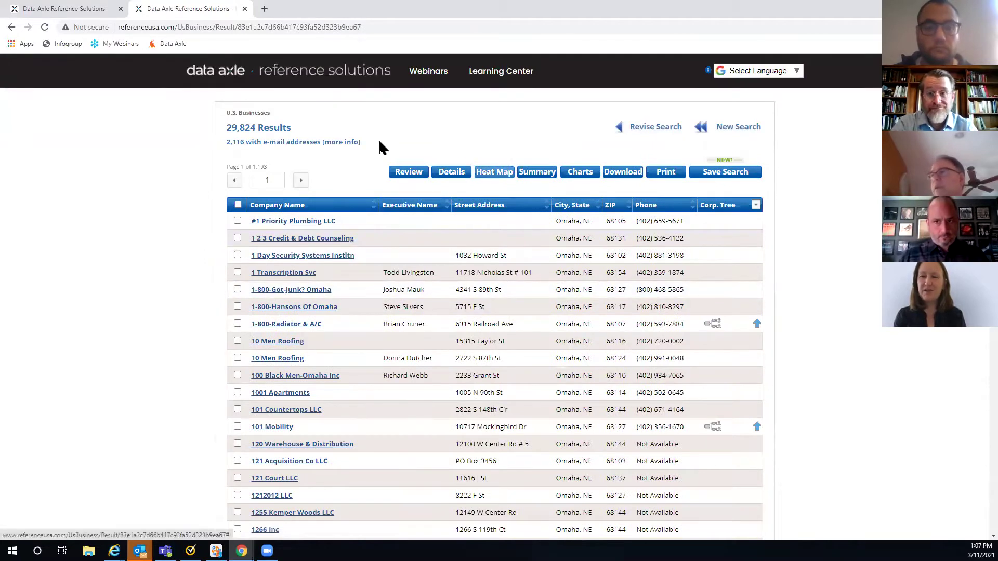
left_click(621, 127)
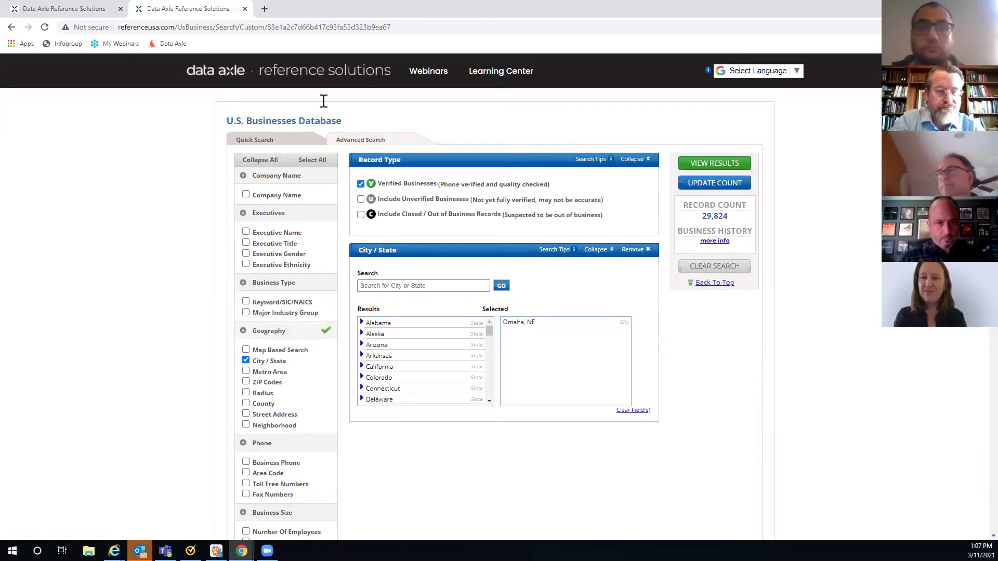
left_click(299, 75)
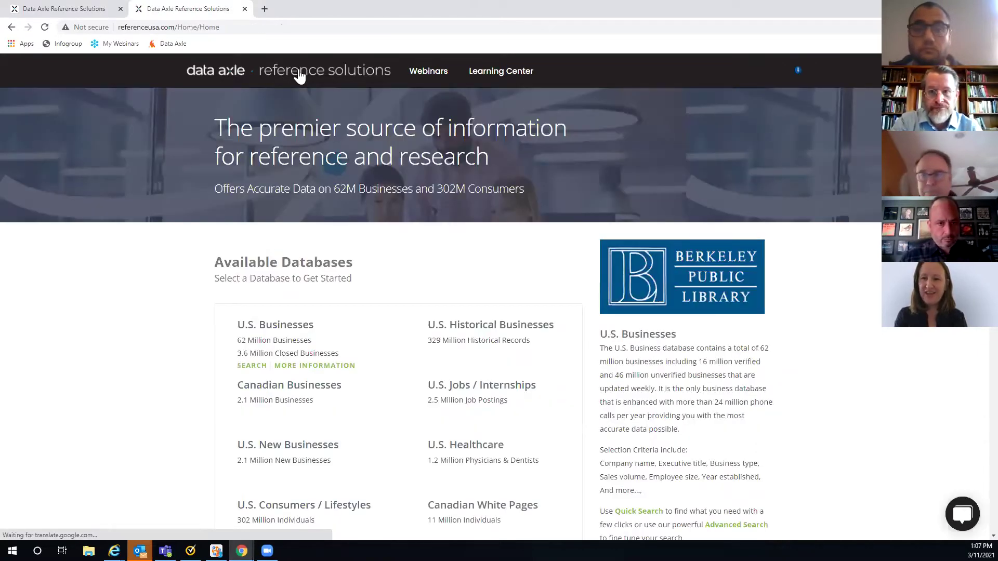